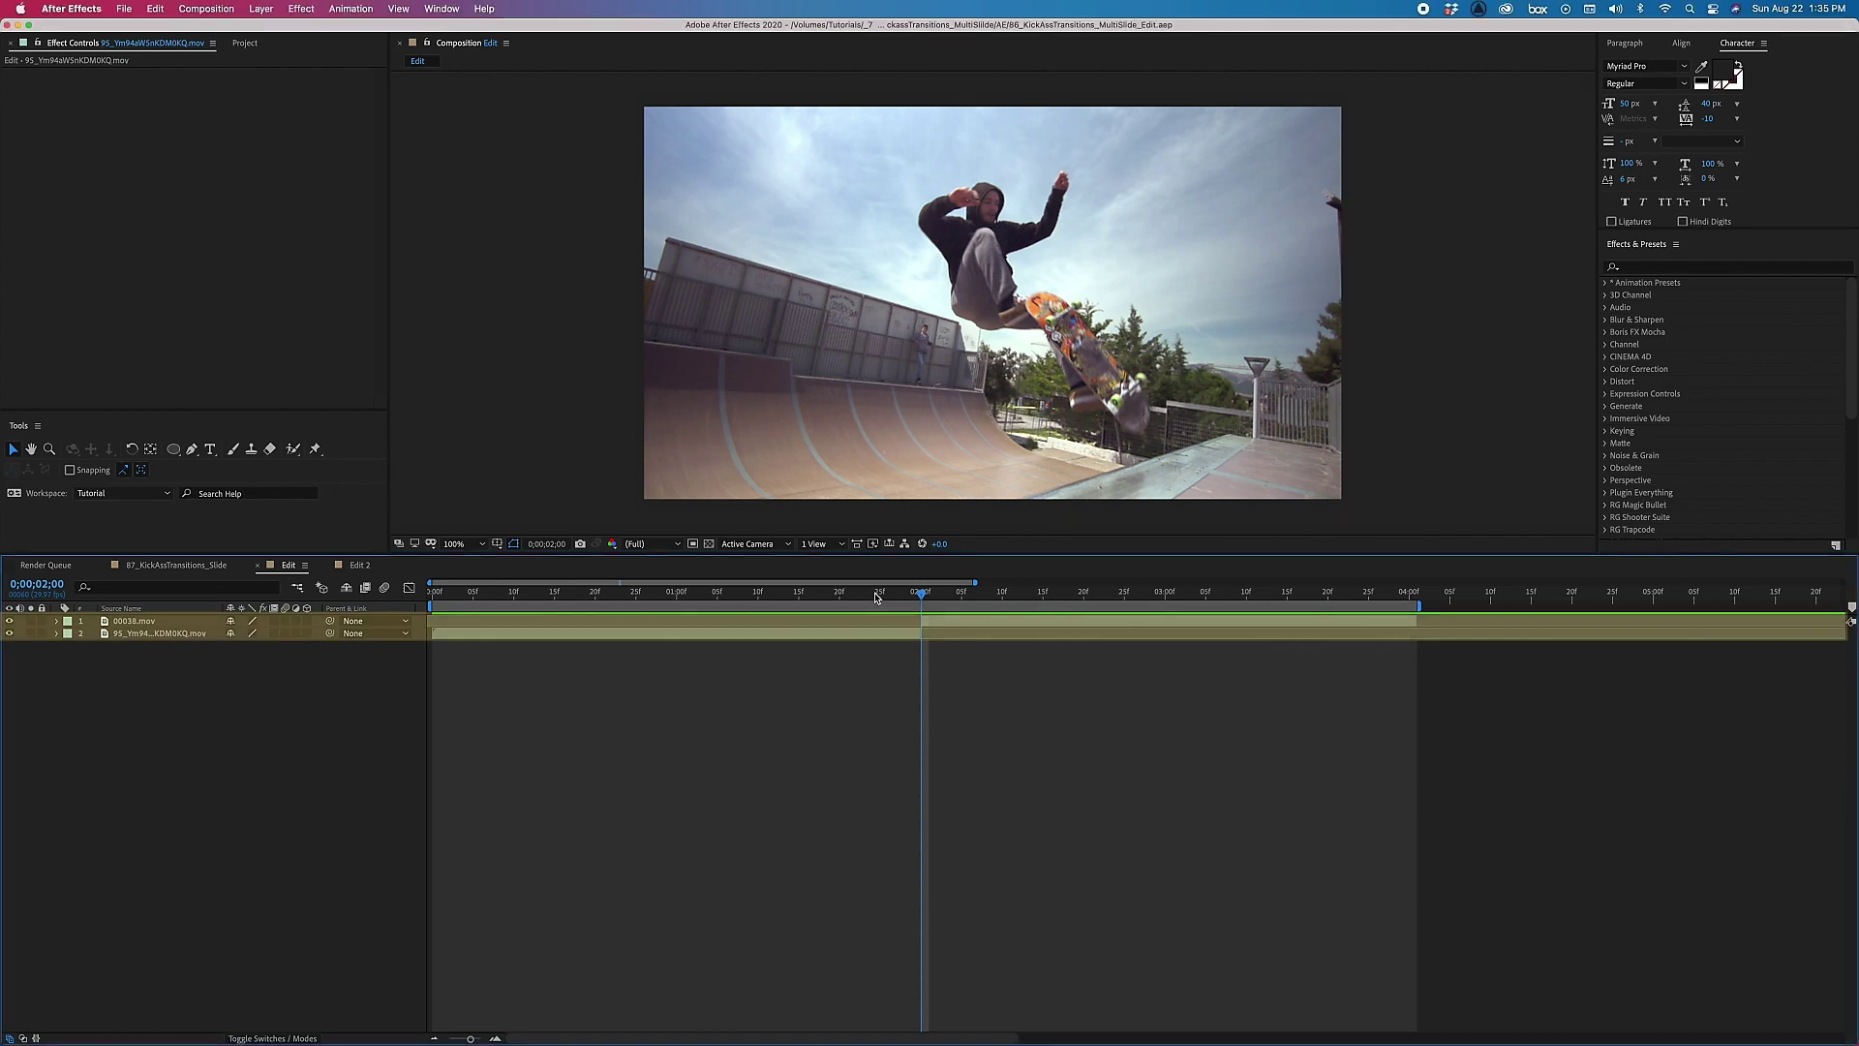
- At the 02:00f cut, add an adjustment layer above the clips named 'Transition'
click(881, 595)
mouse_move(889, 599)
mouse_down()
mouse_move(923, 597)
mouse_move(900, 596)
mouse_up()
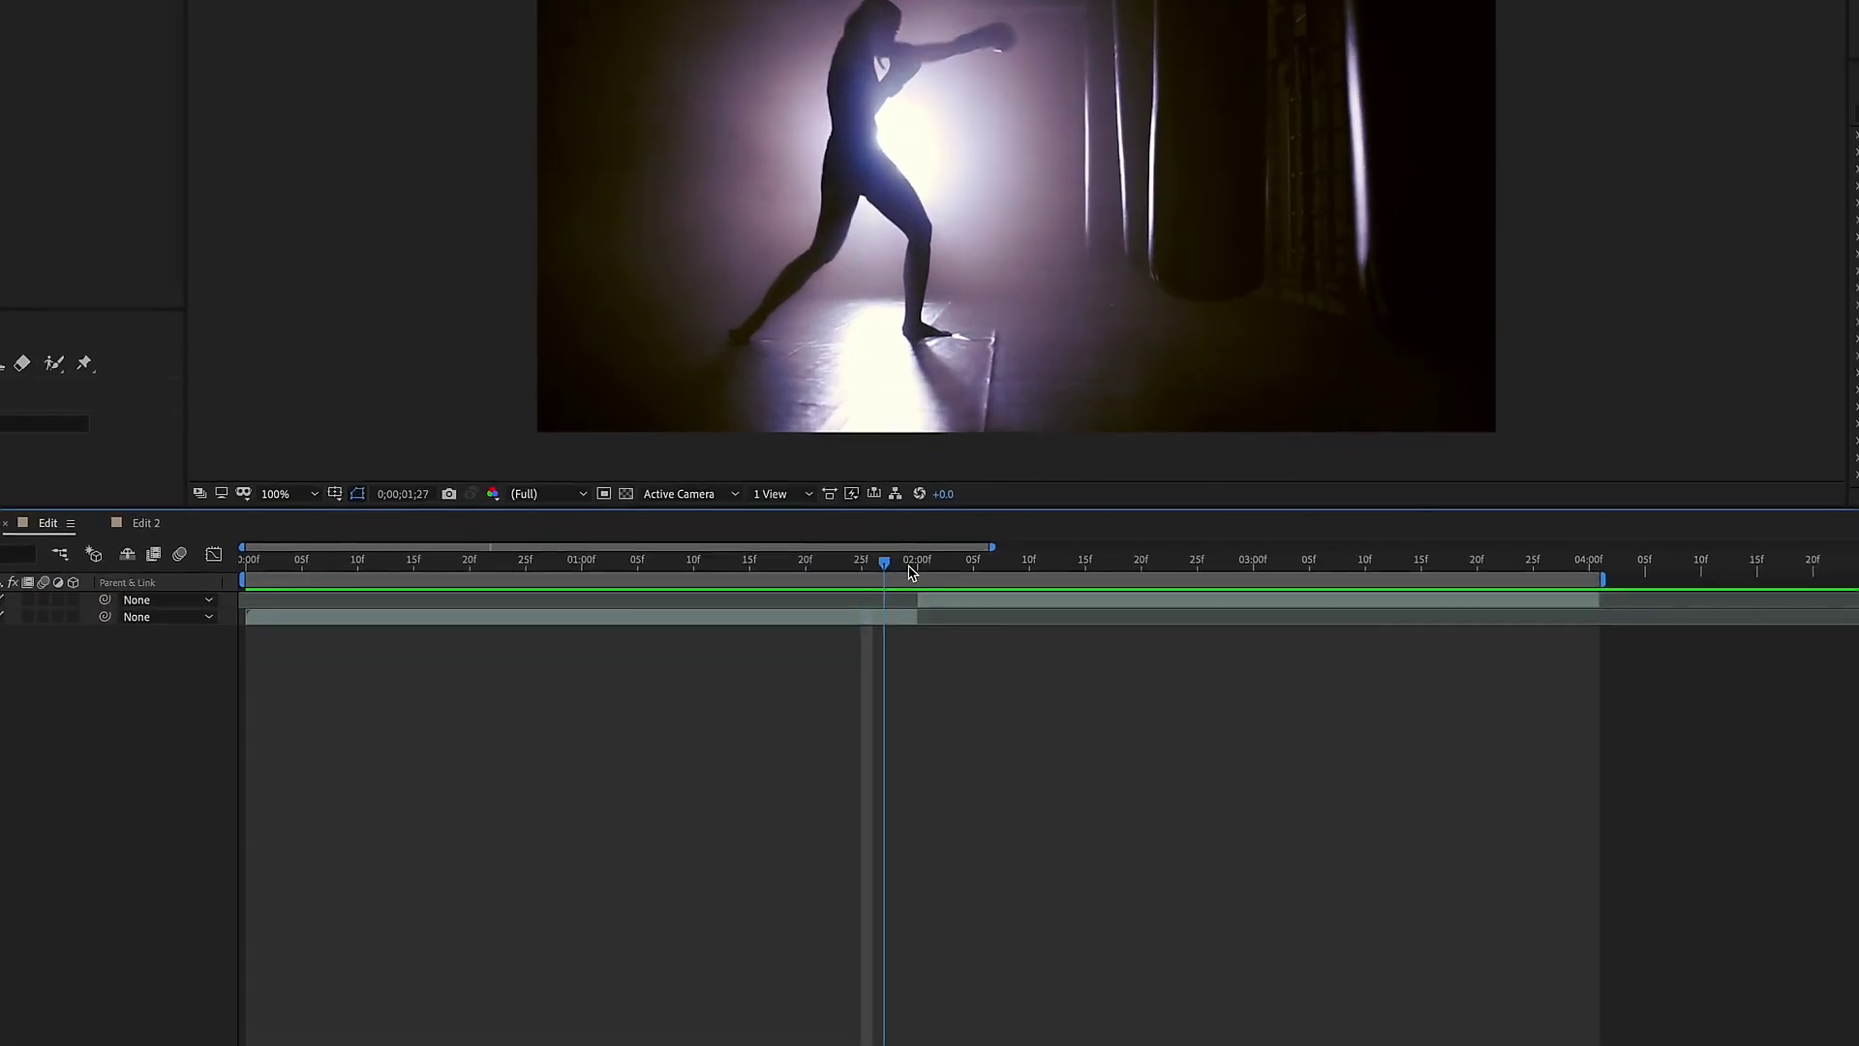
click(913, 571)
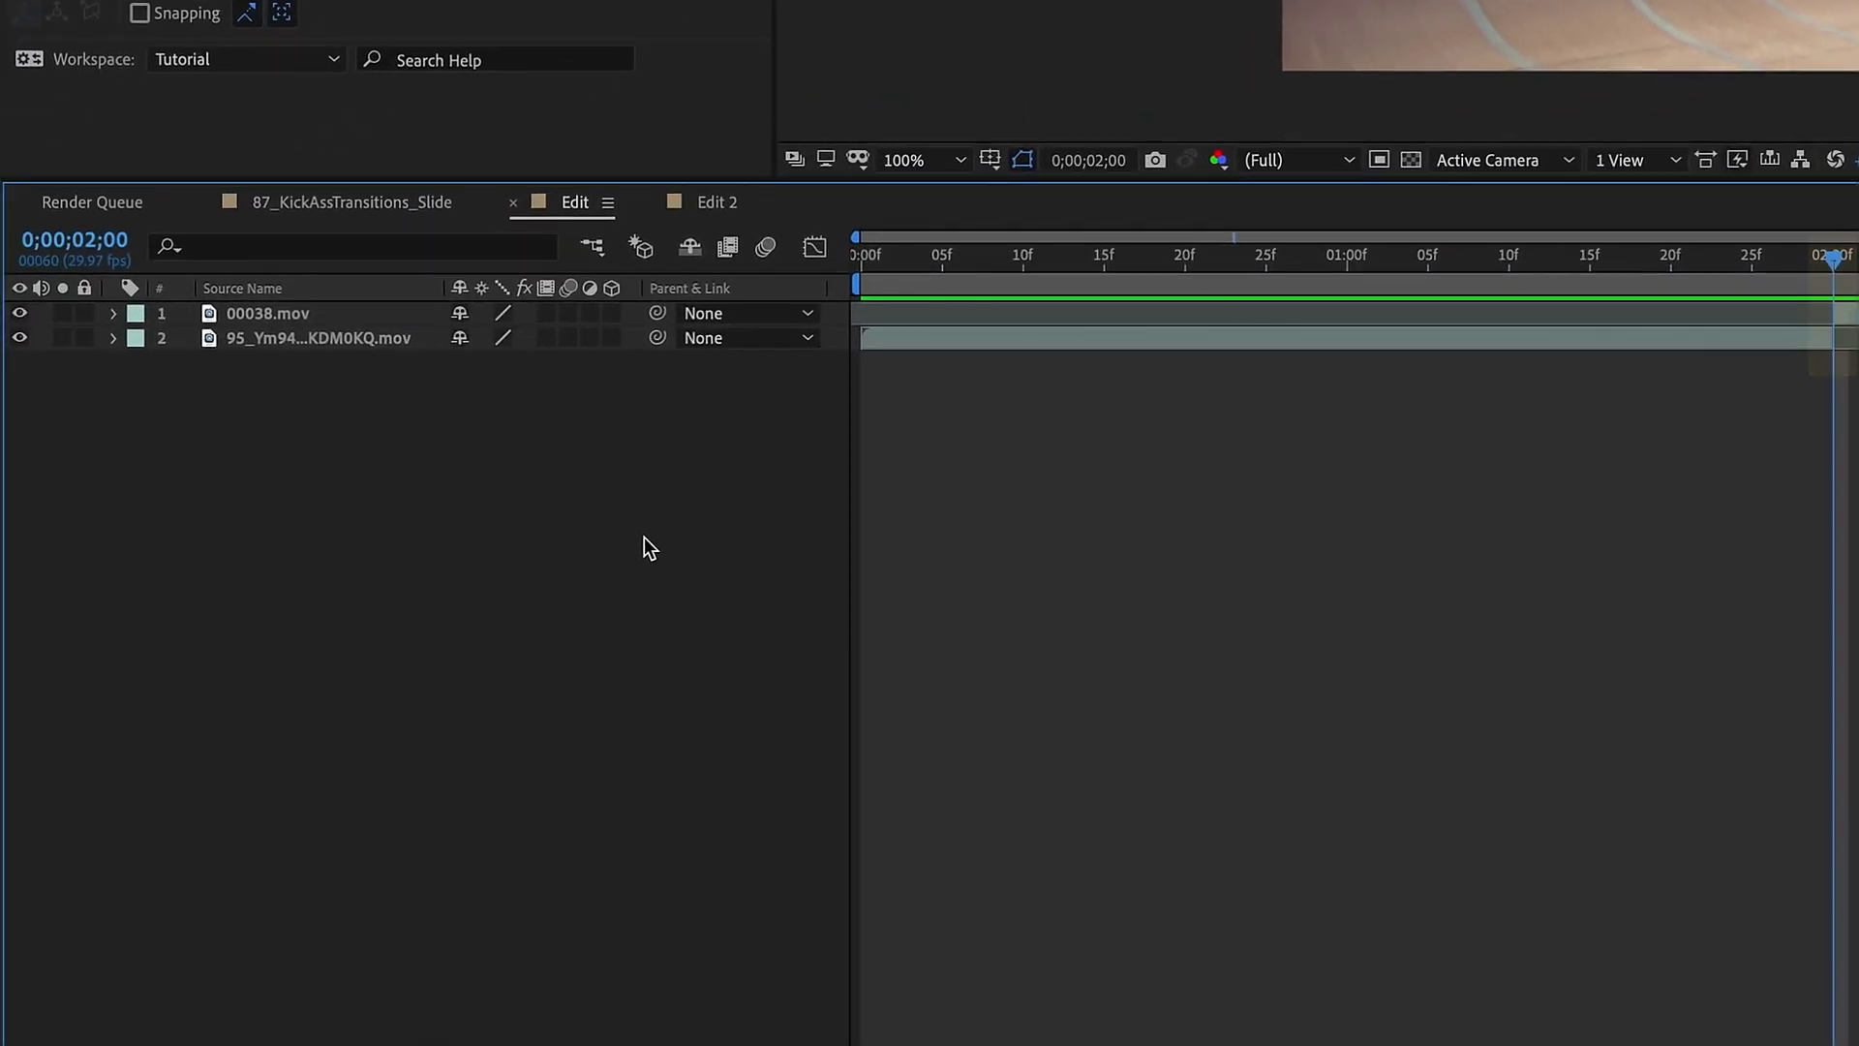
right_click(646, 548)
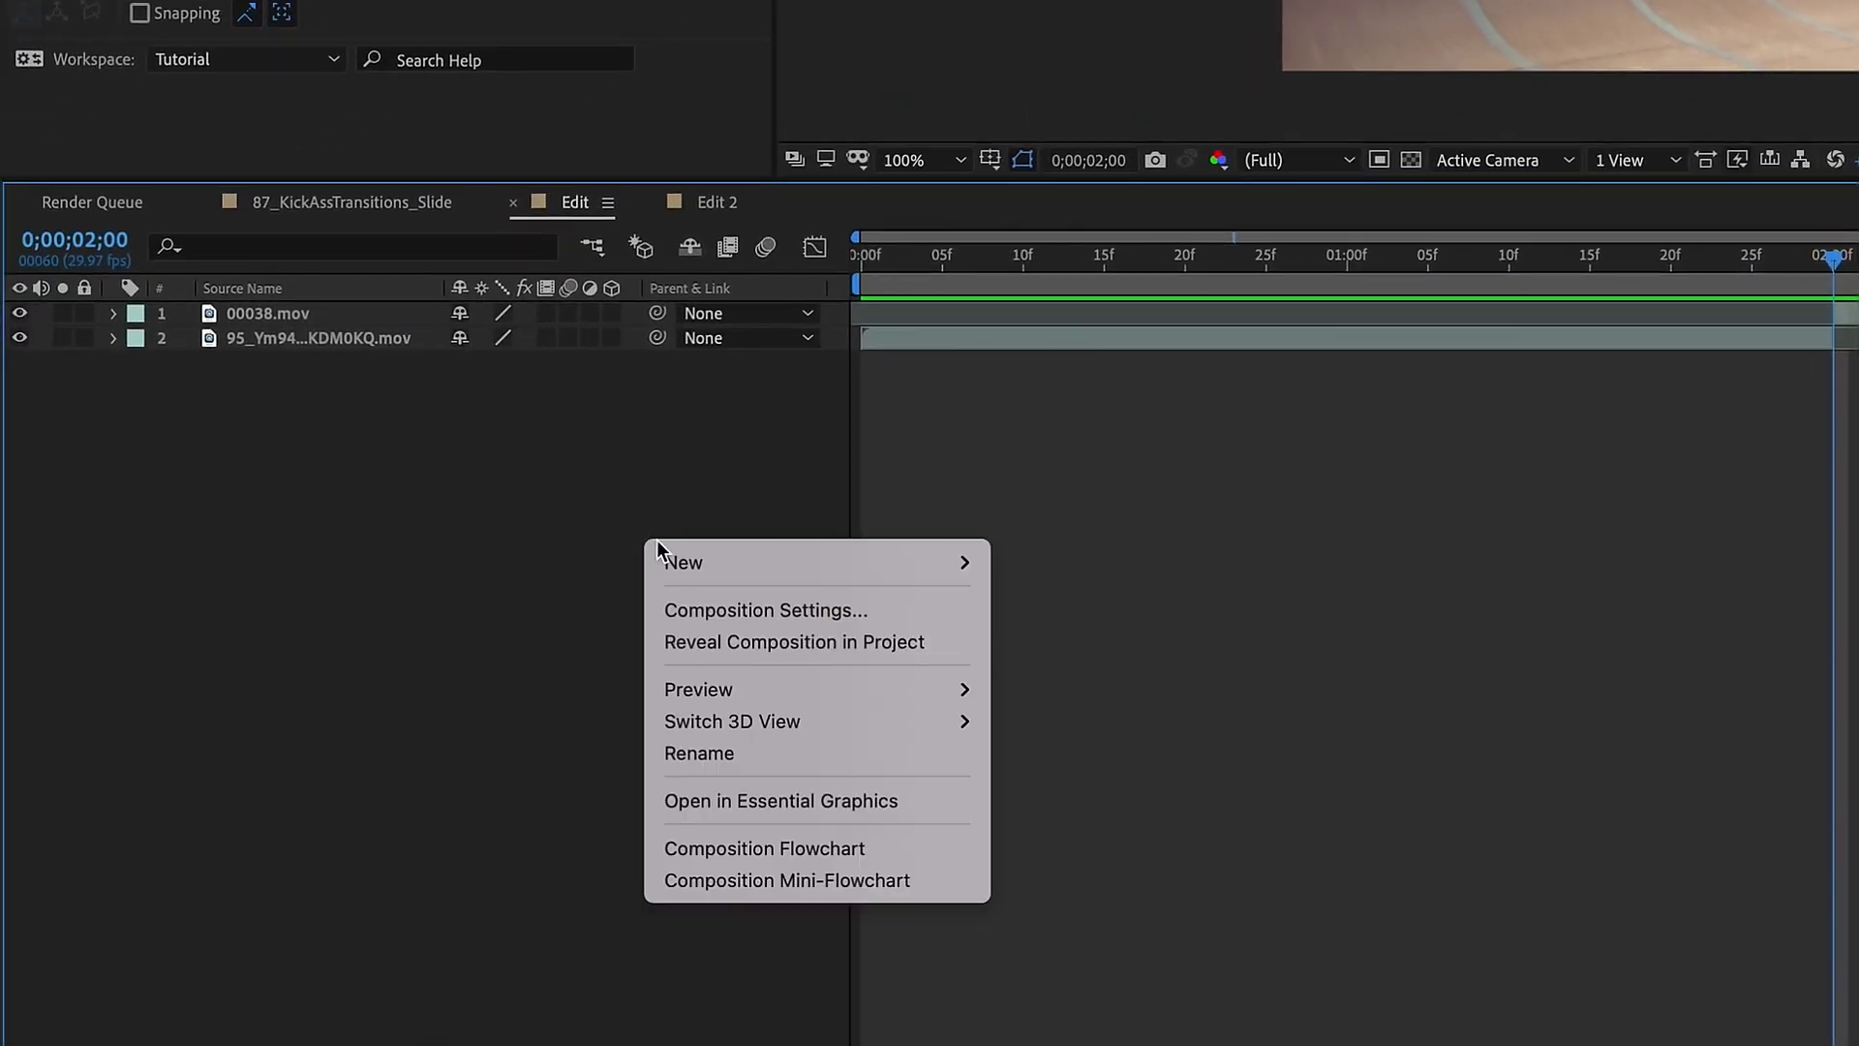
mouse_move(840, 566)
click(1065, 796)
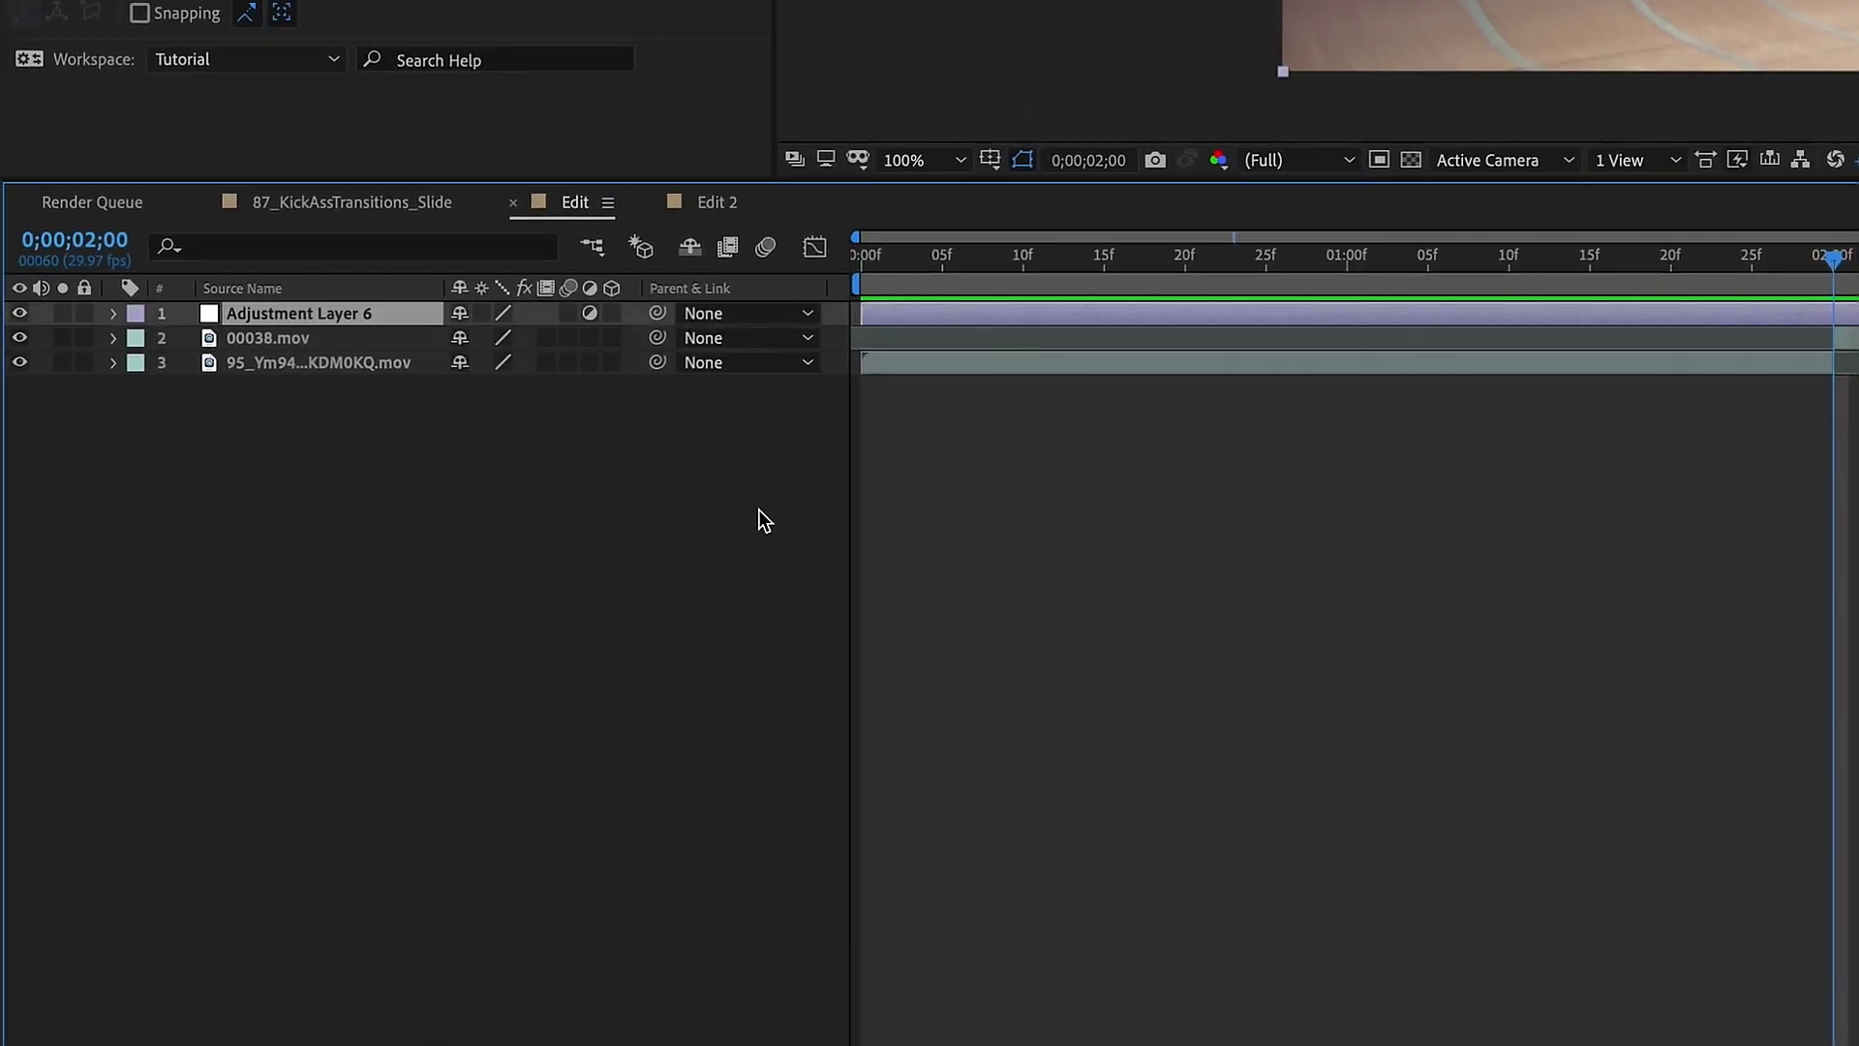
key(Return)
text(Tran)
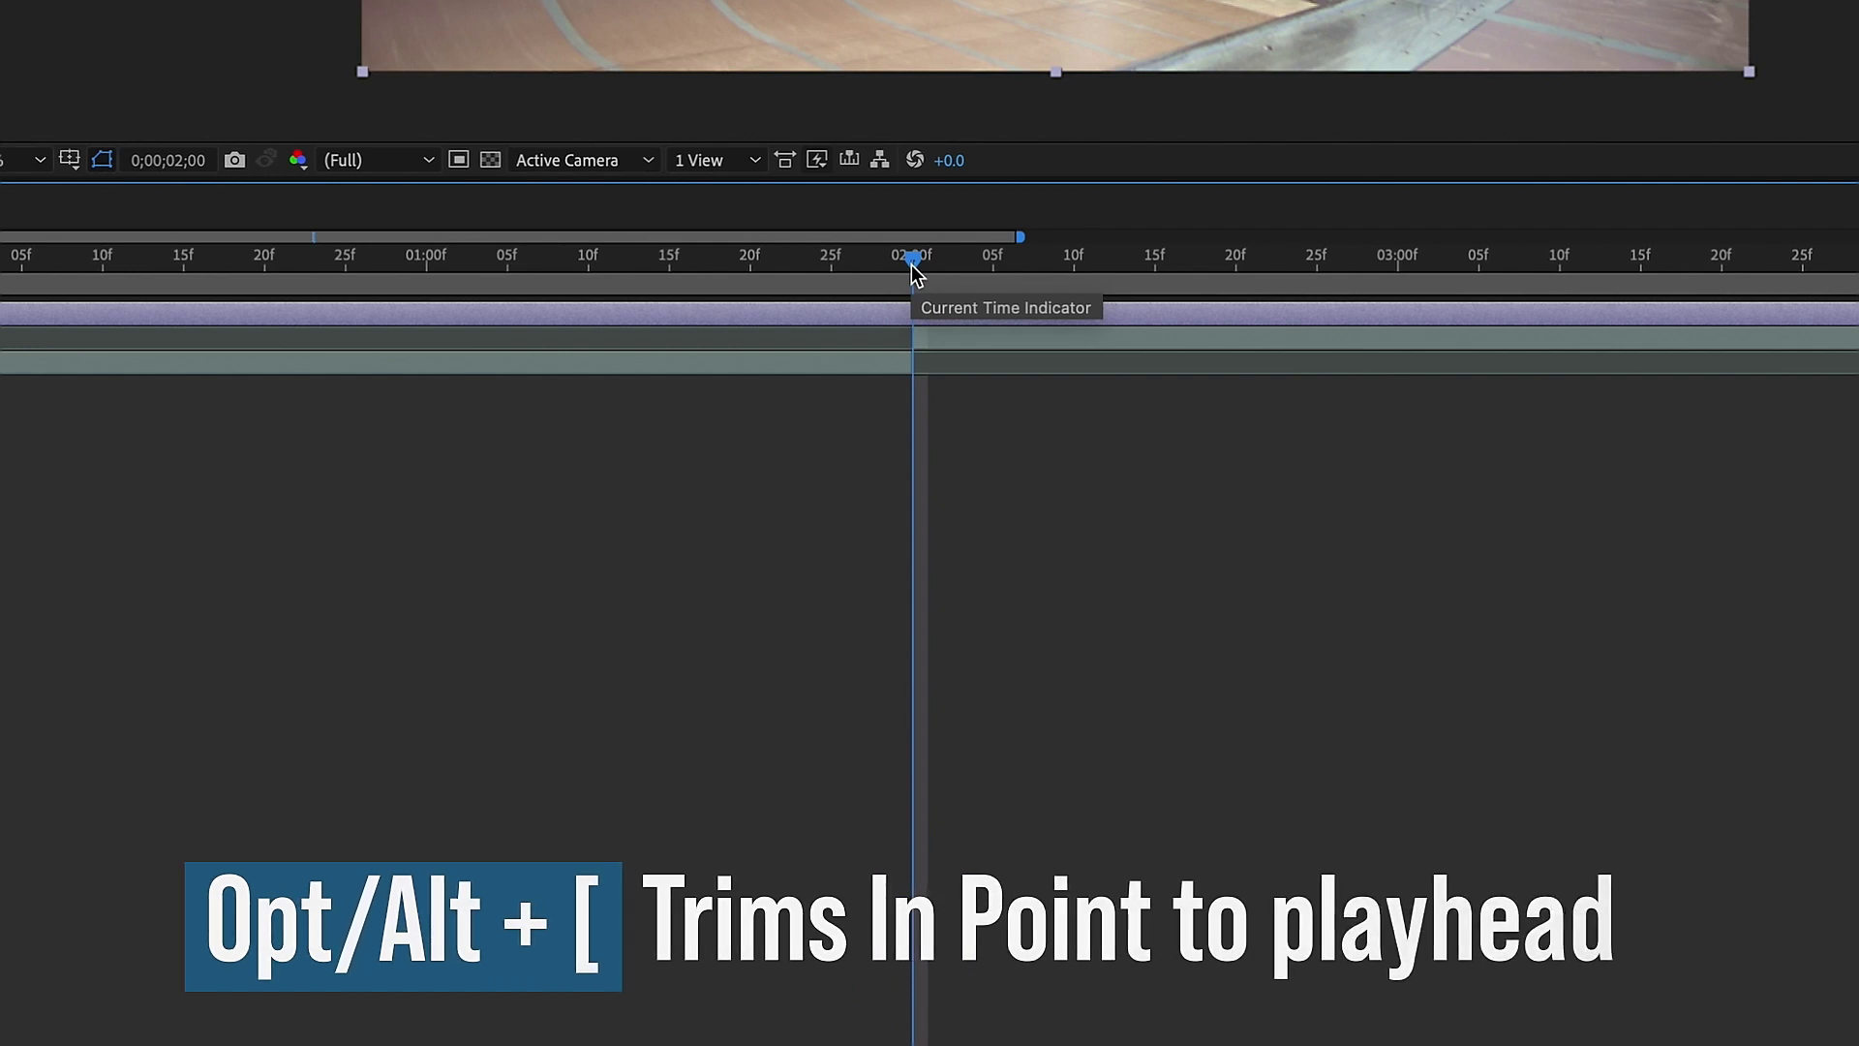
- Trim the Transition layer to 20 frames and shift it 10 frames earlier across the cut
key(alt+bracketleft)
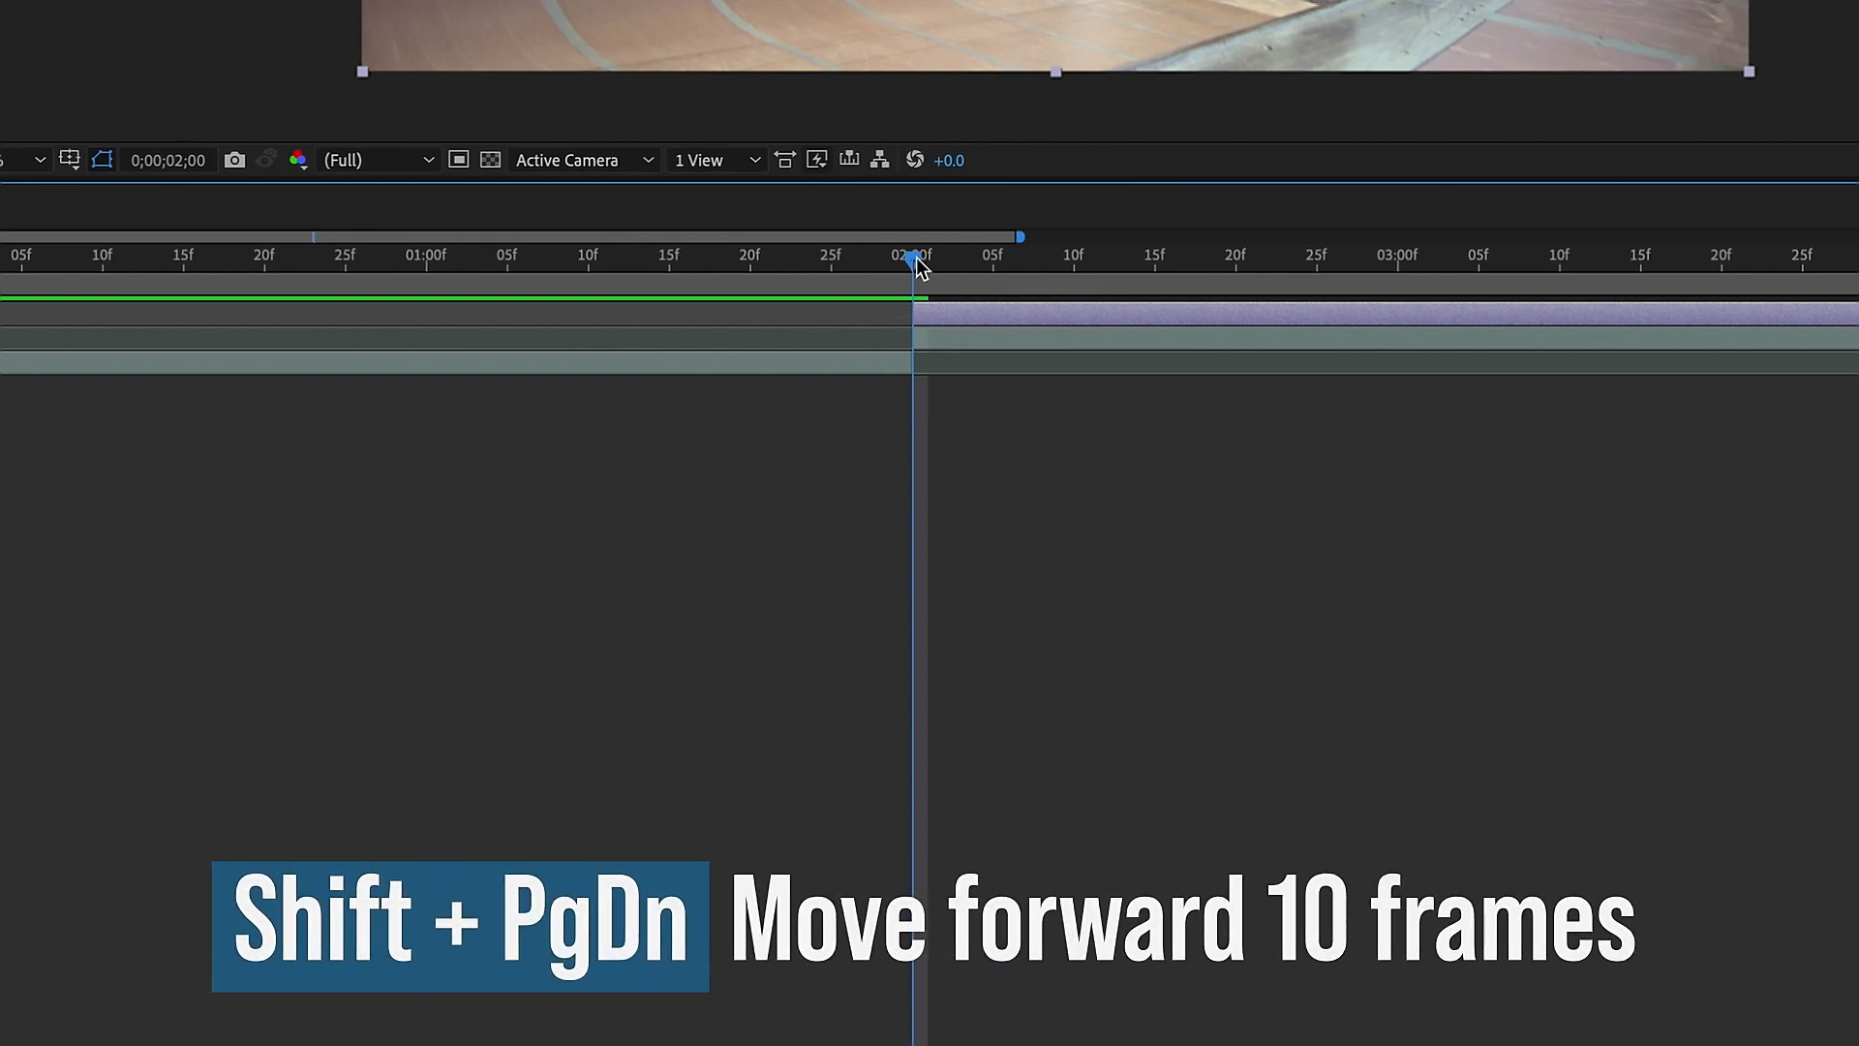
key(shift+Page_Down)
key(shift+Page_Down)
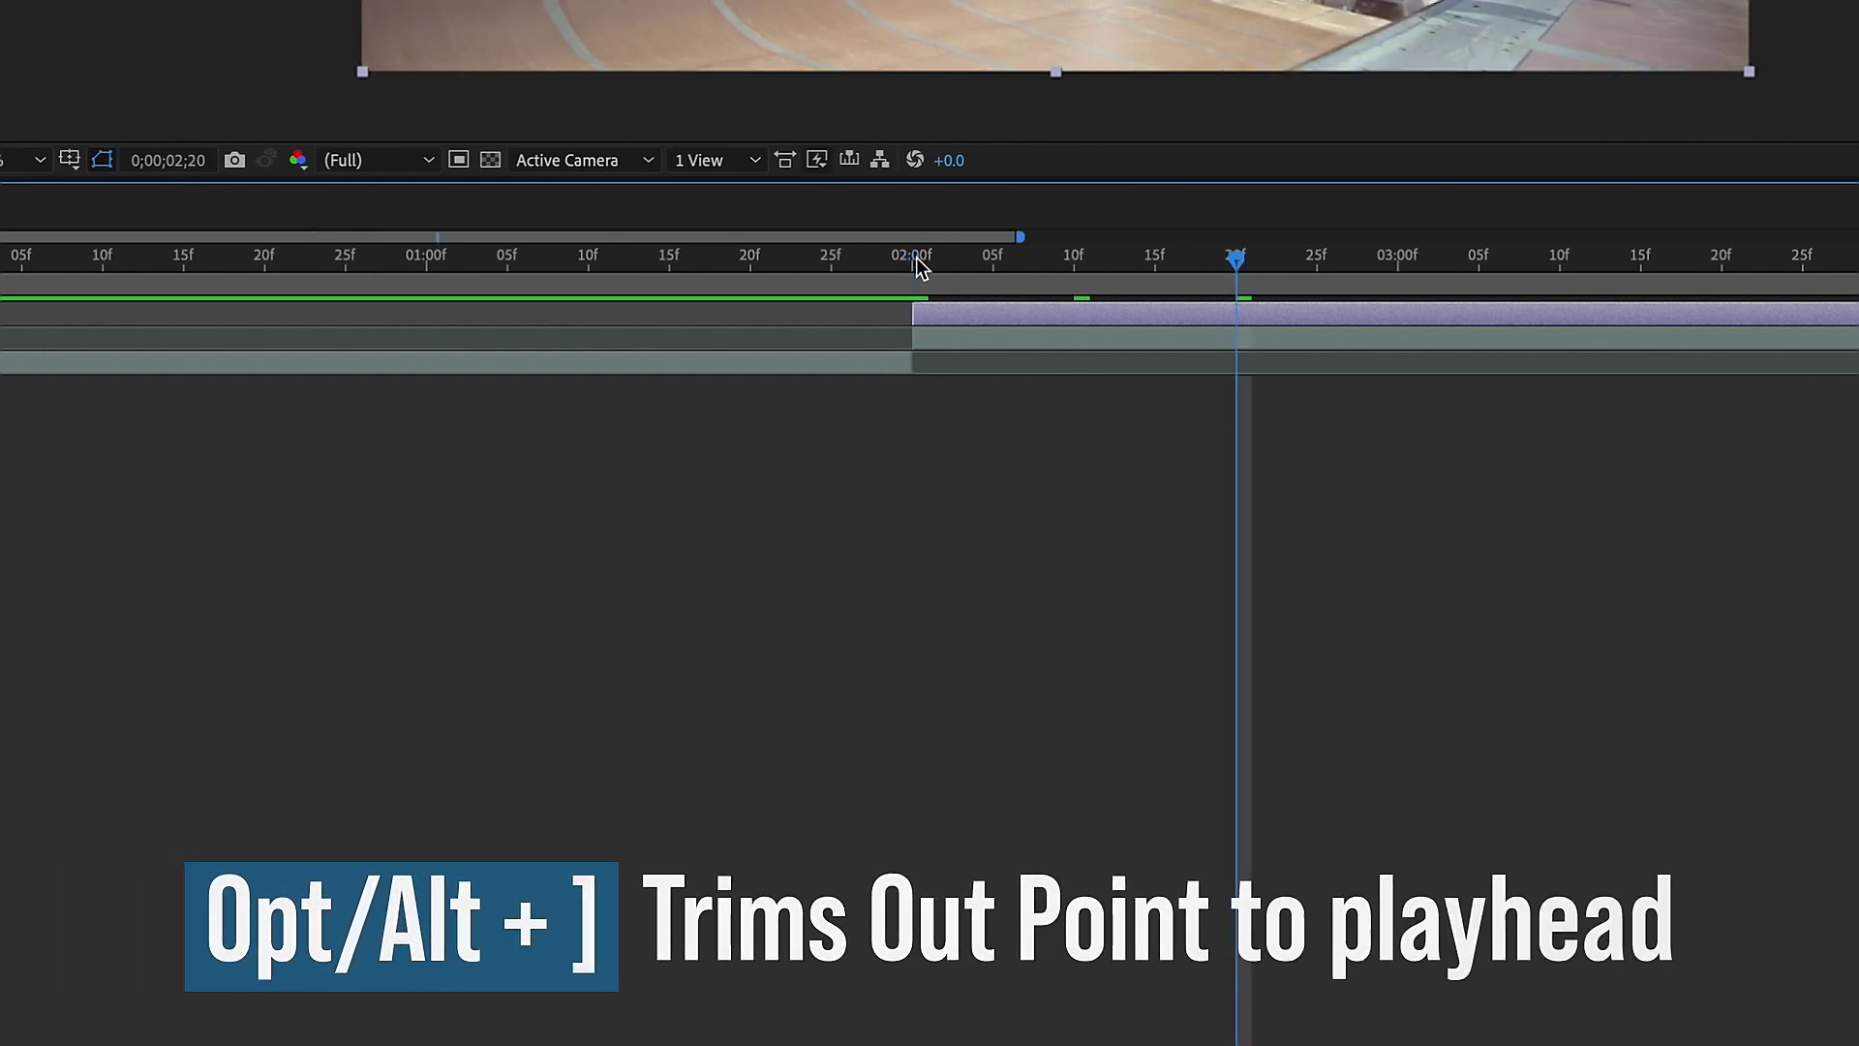
key(alt+bracketright)
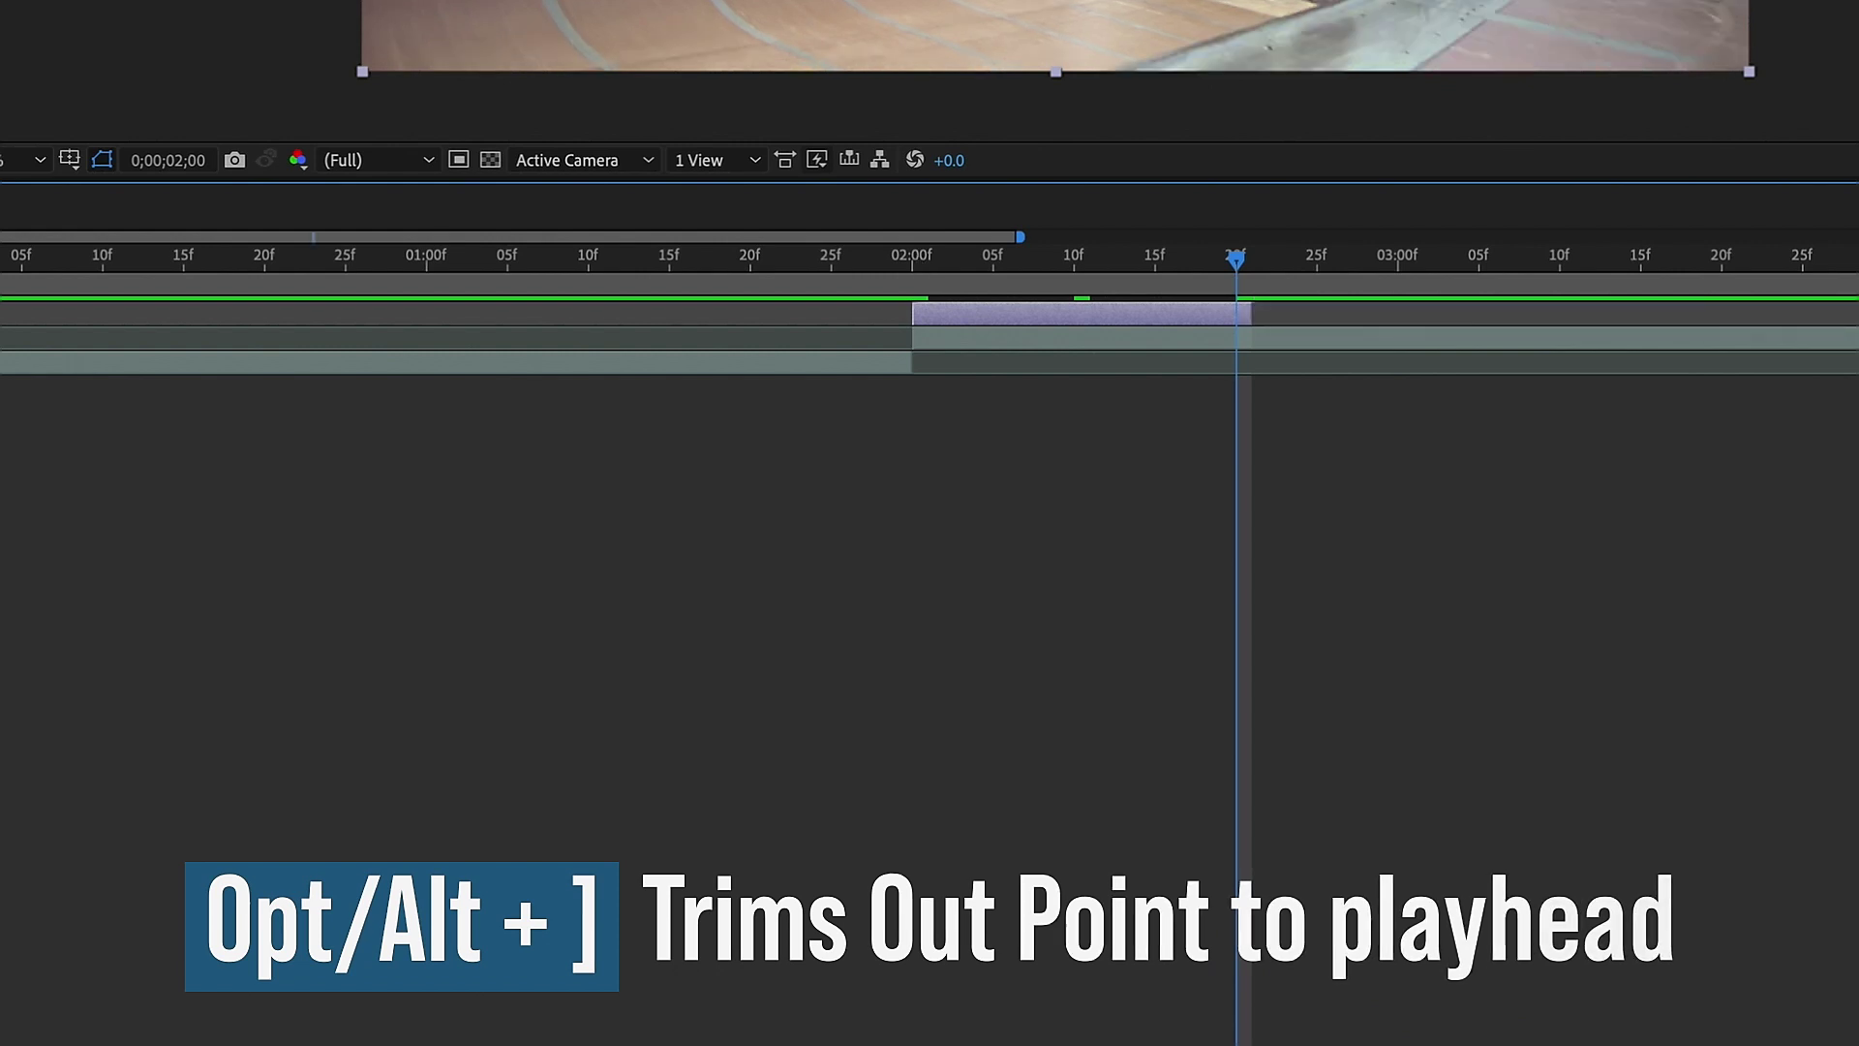
key(i)
drag(1104, 320, 942, 314)
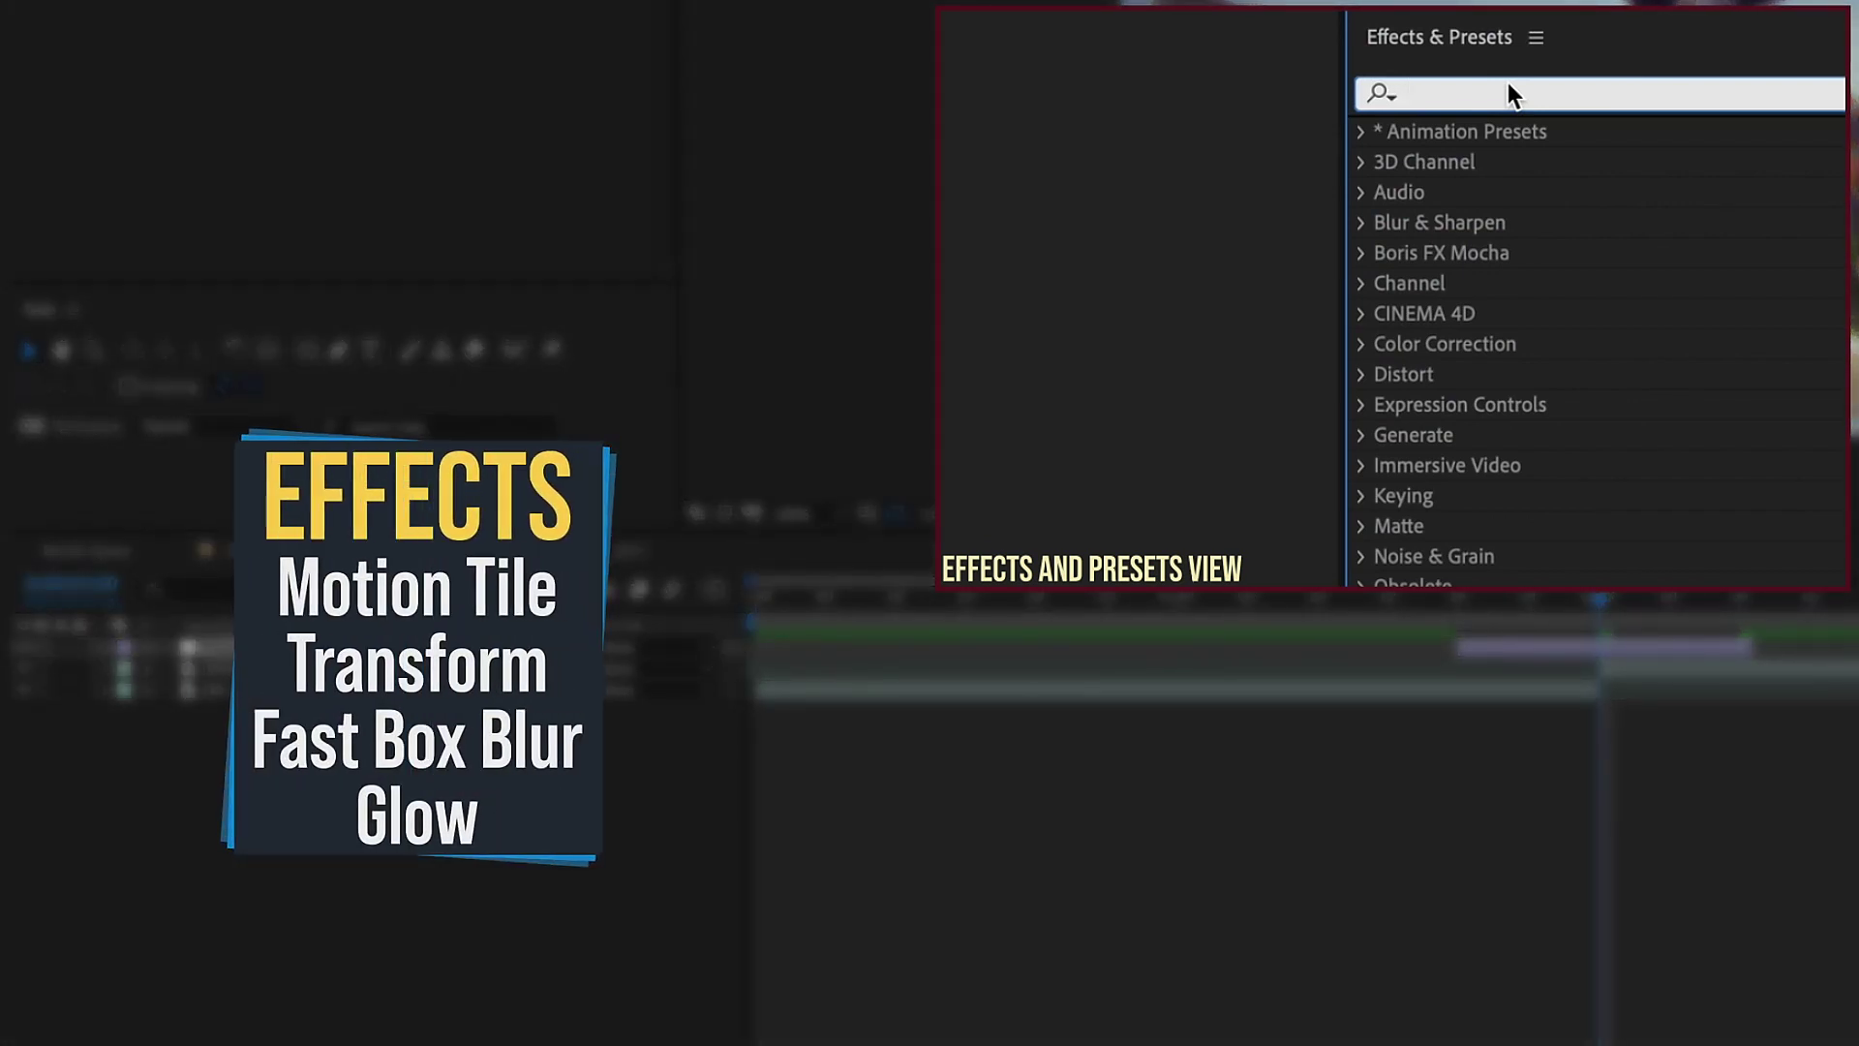
- Apply the Motion Tile and Transform effects to the Transition layer
text(motion ti)
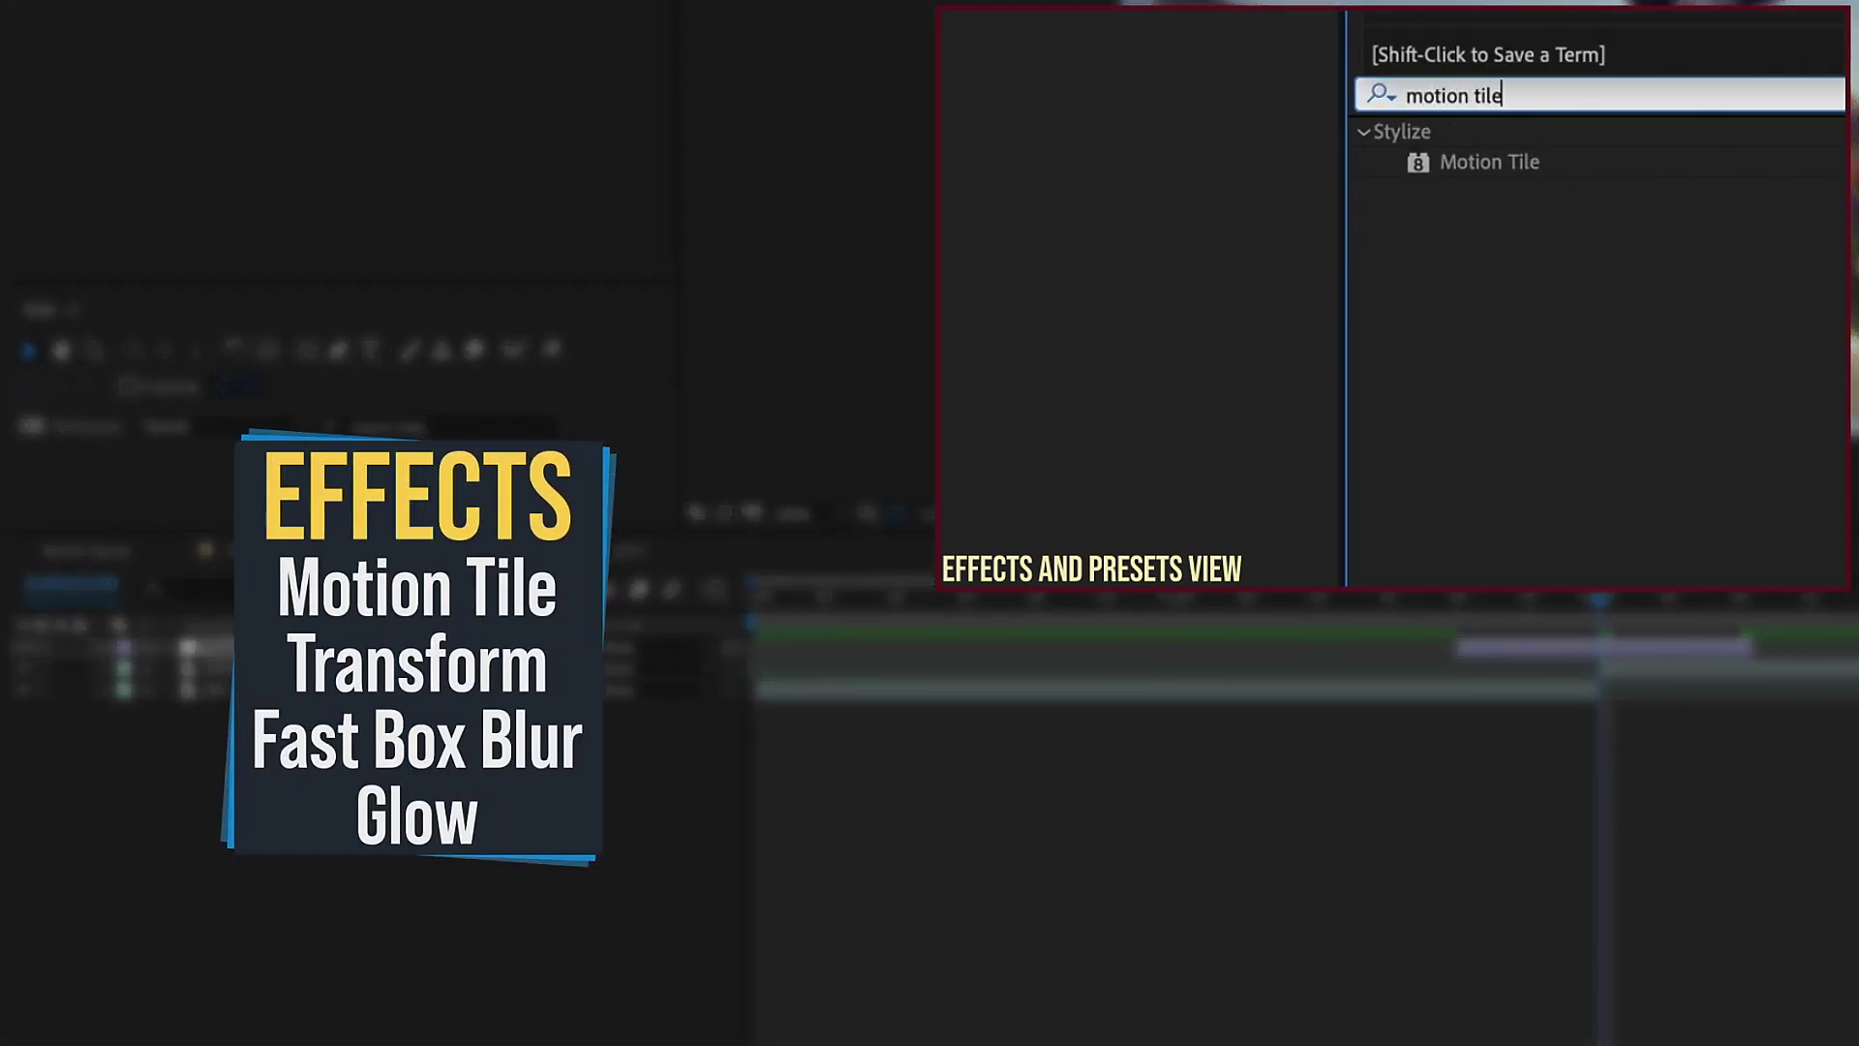
text(le)
click(1489, 166)
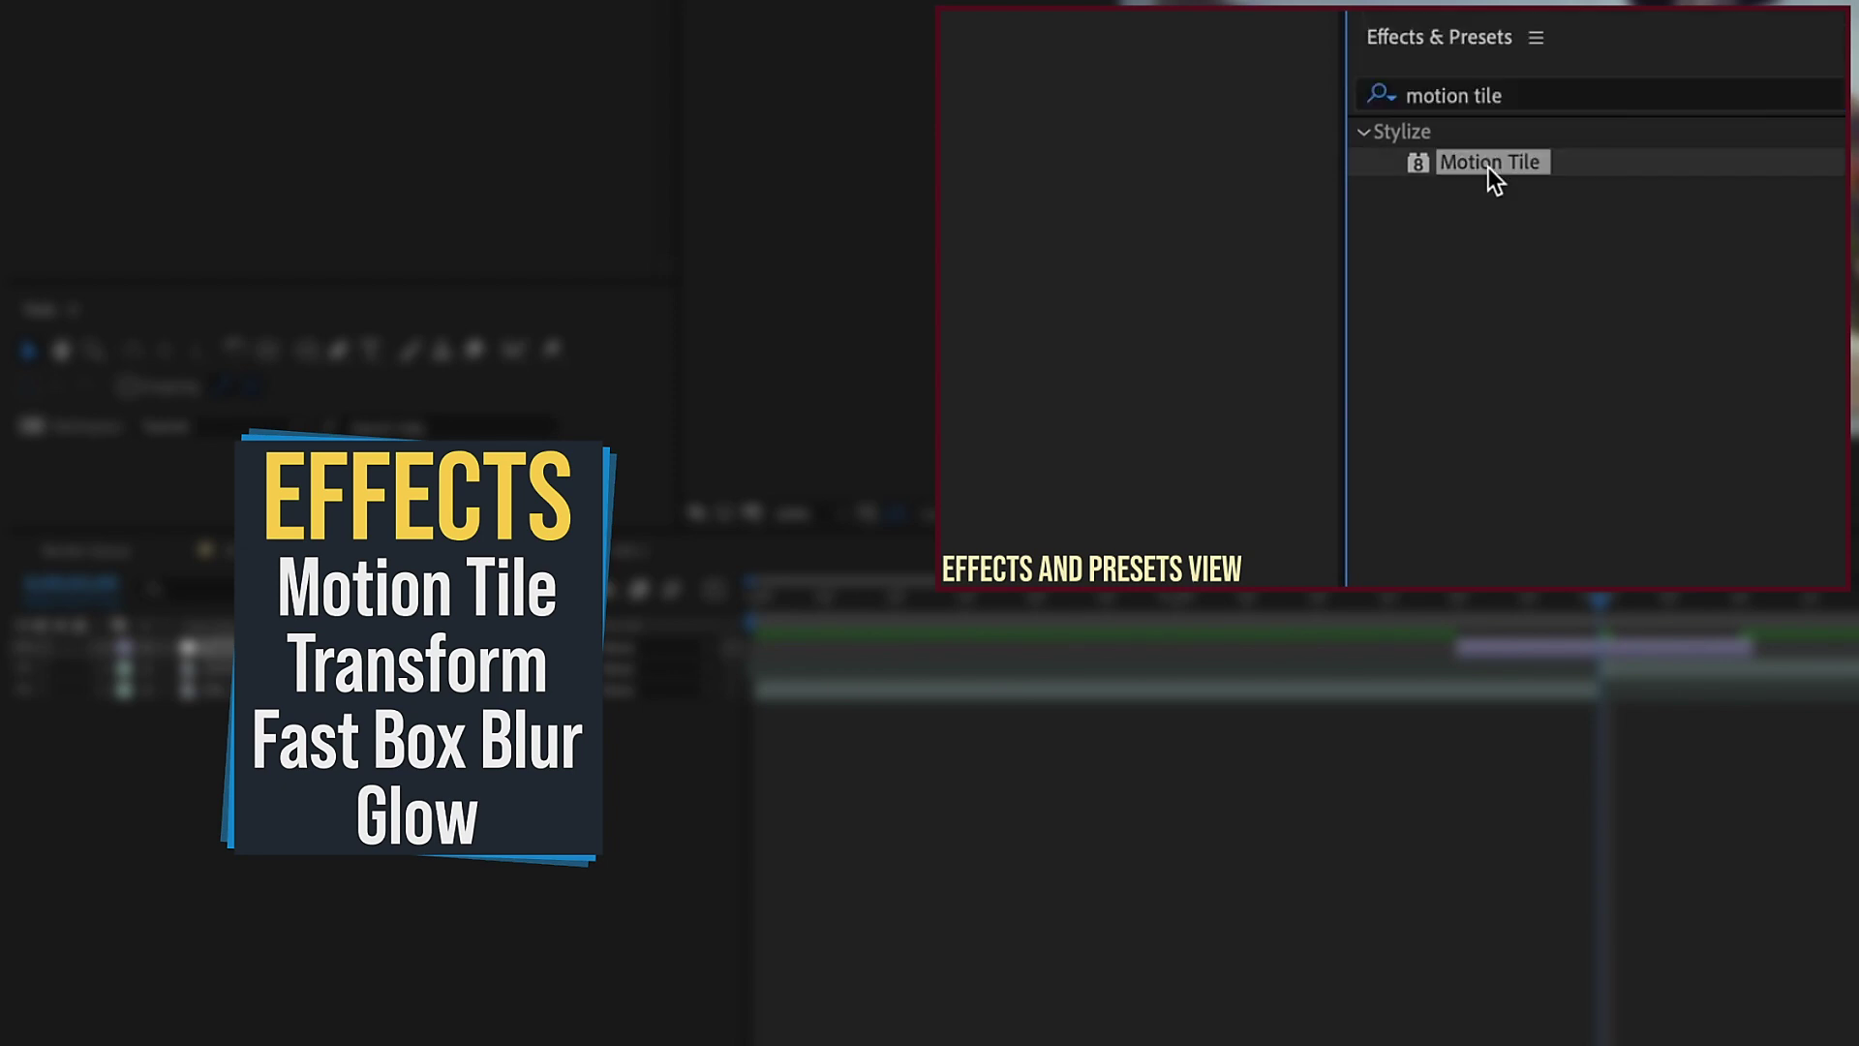
click(1509, 85)
text(transform)
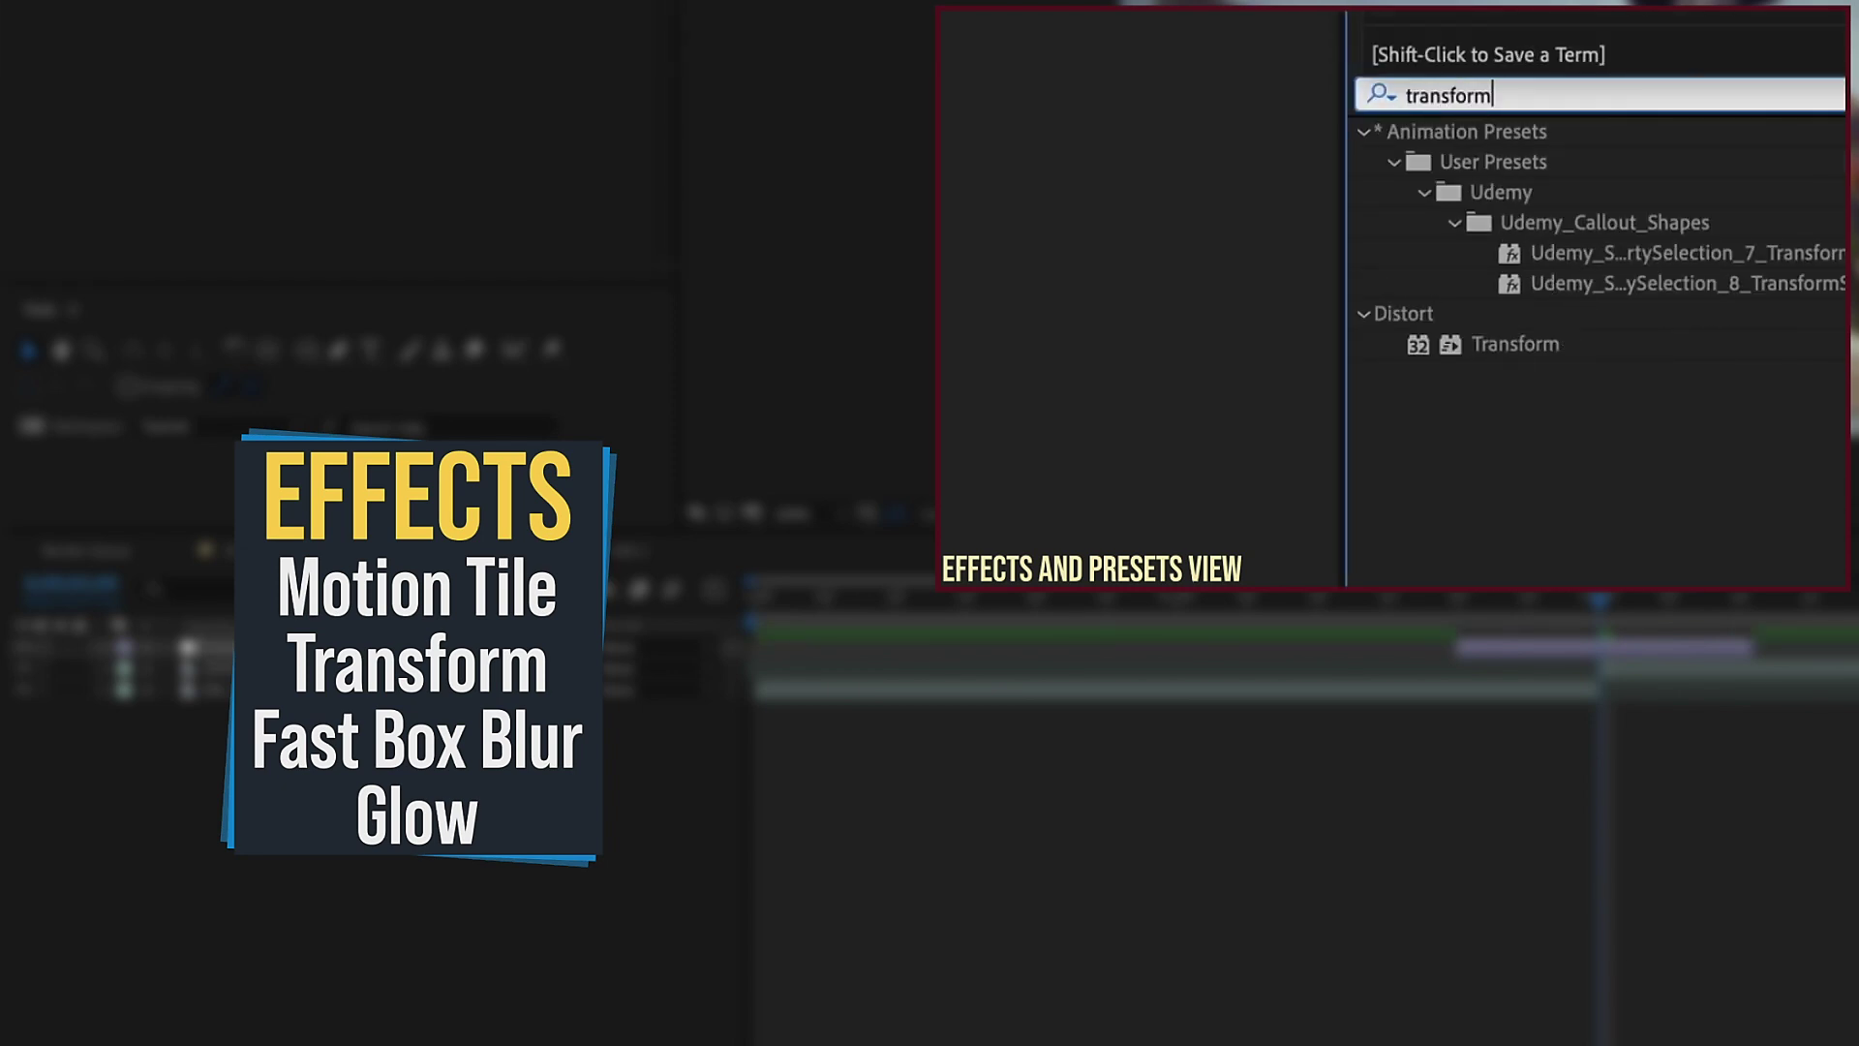
click(1517, 345)
- Apply the Fast Box Blur and Glow effects to the Transition layer
click(1514, 95)
text(fast bo)
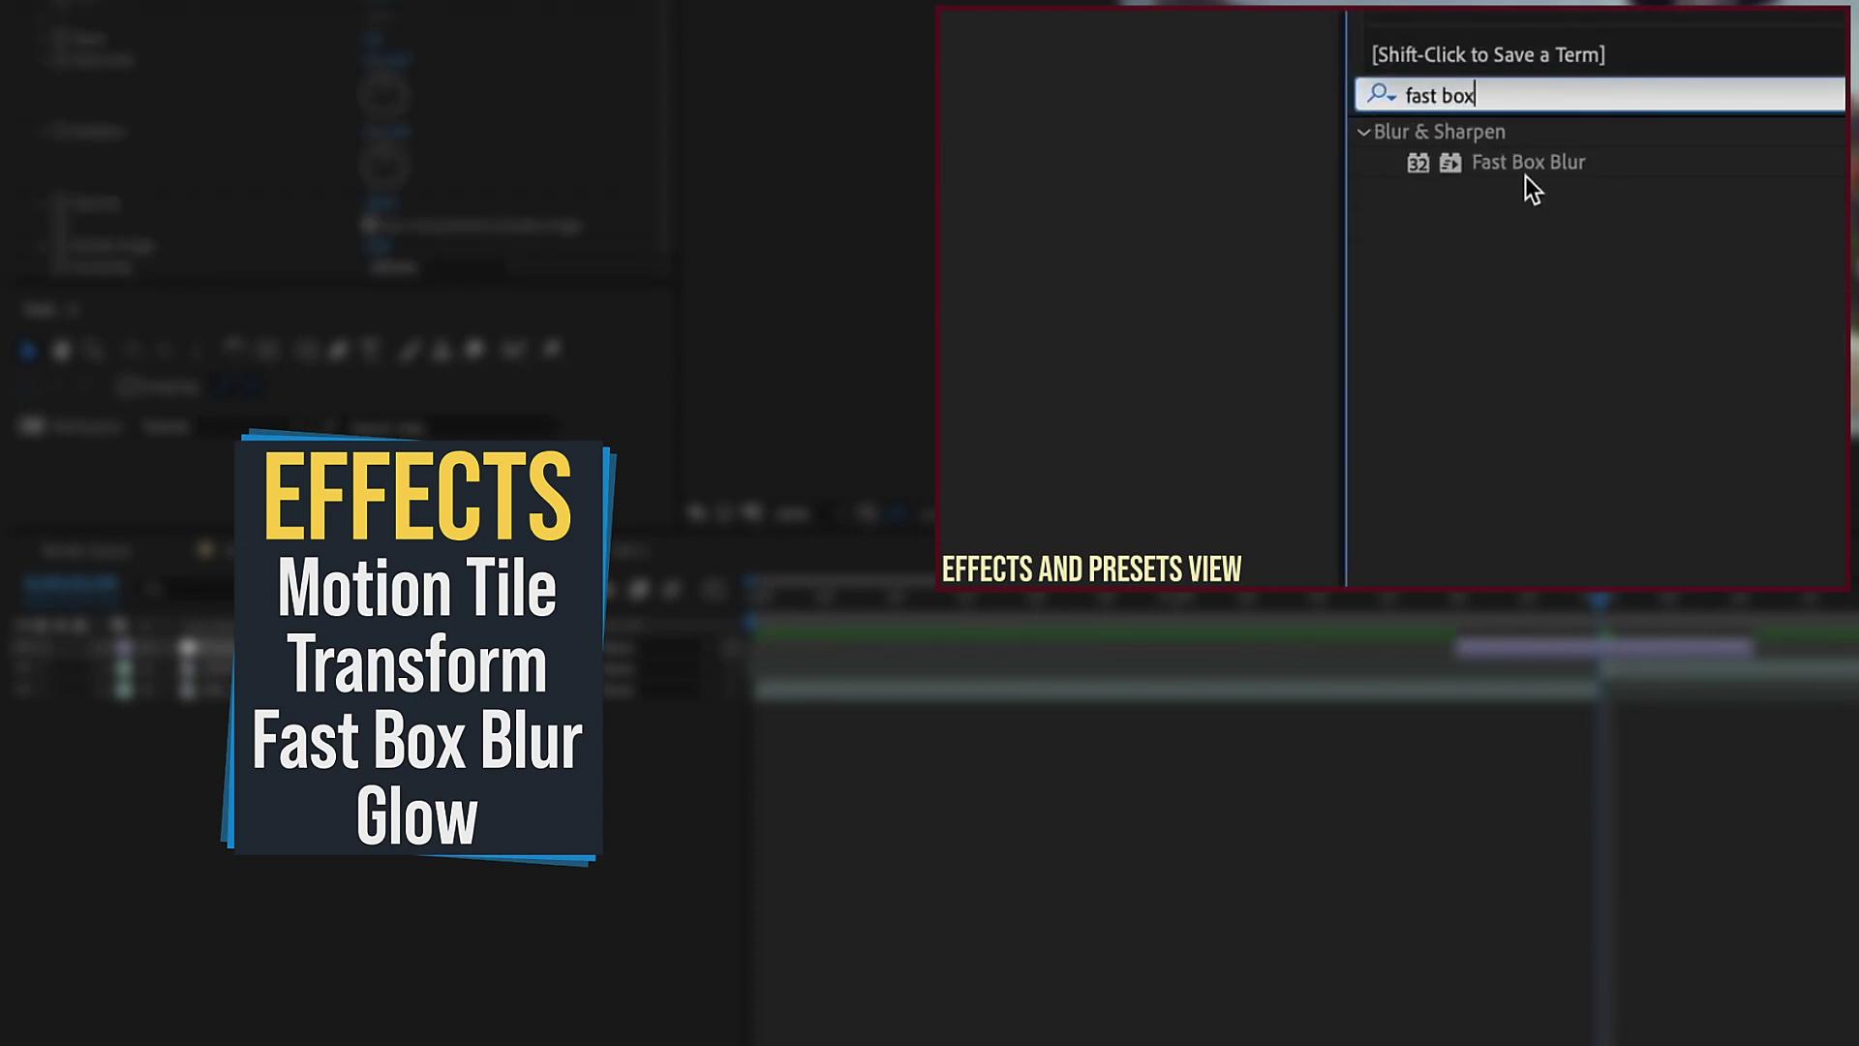
text(x)
click(1536, 165)
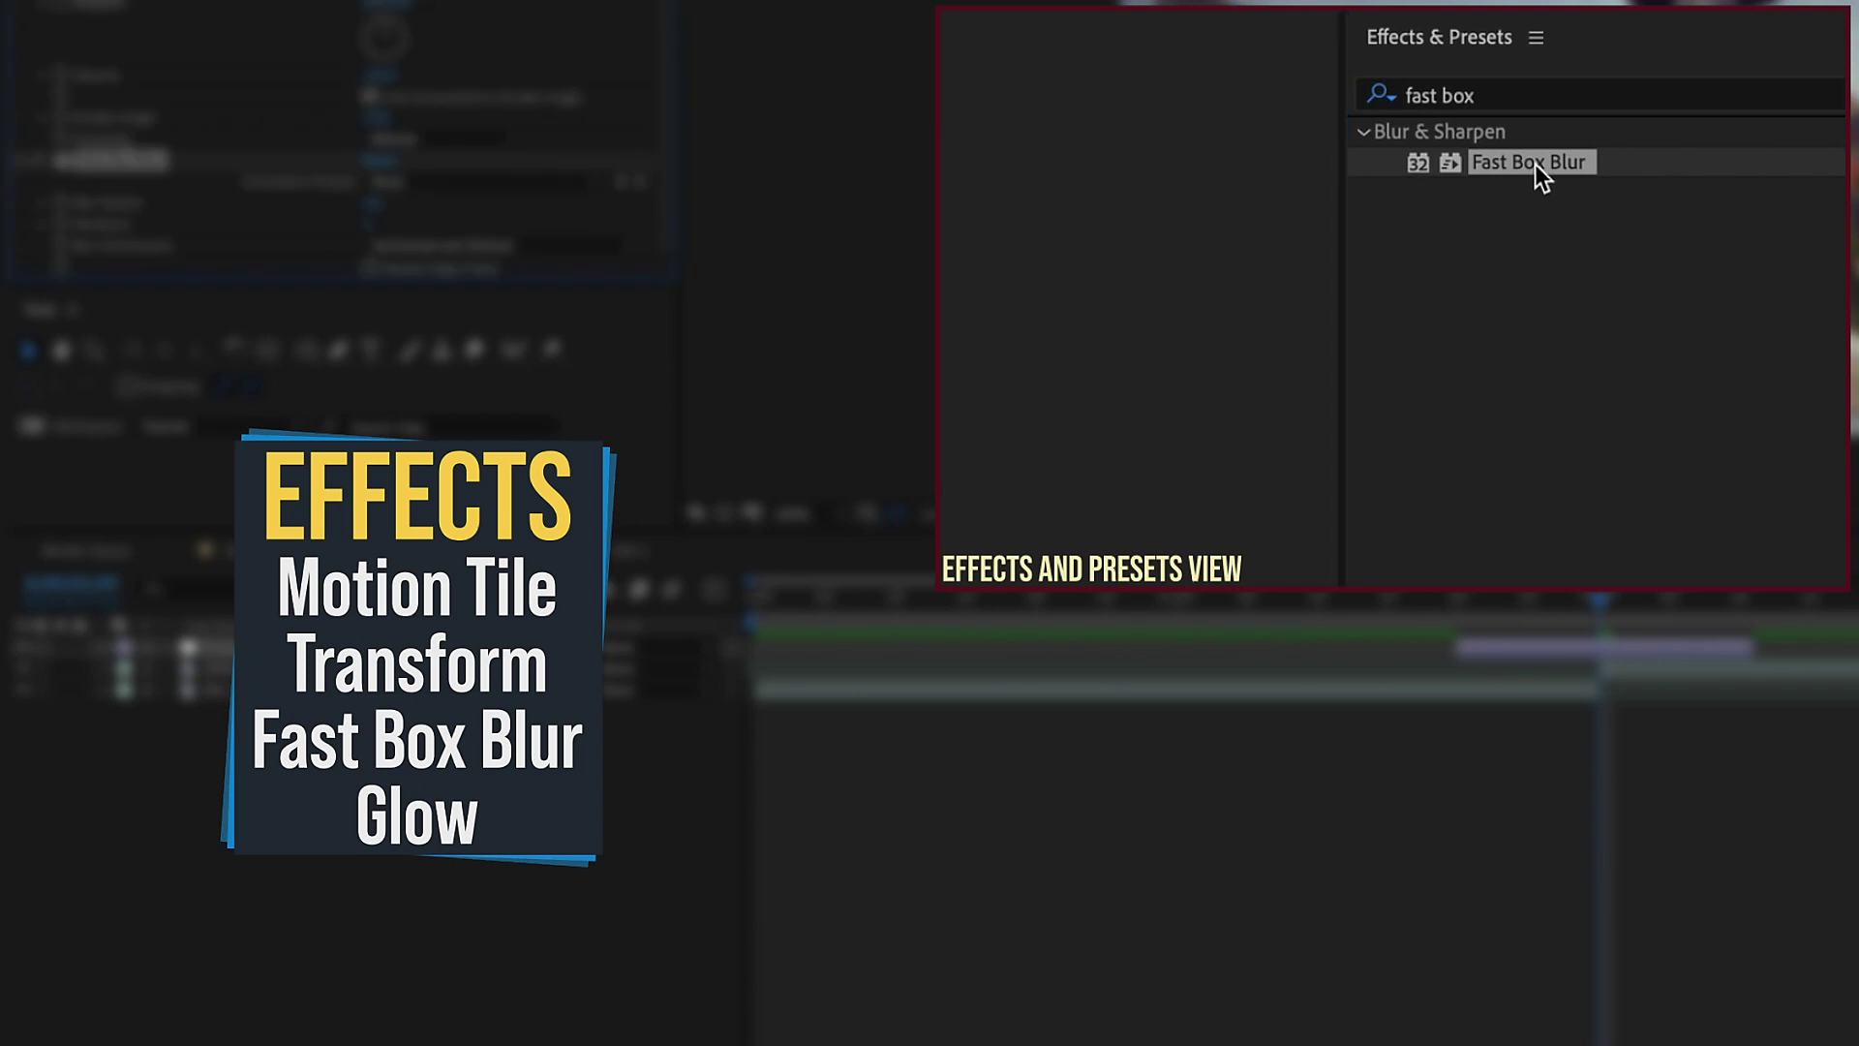
click(1504, 95)
text(g)
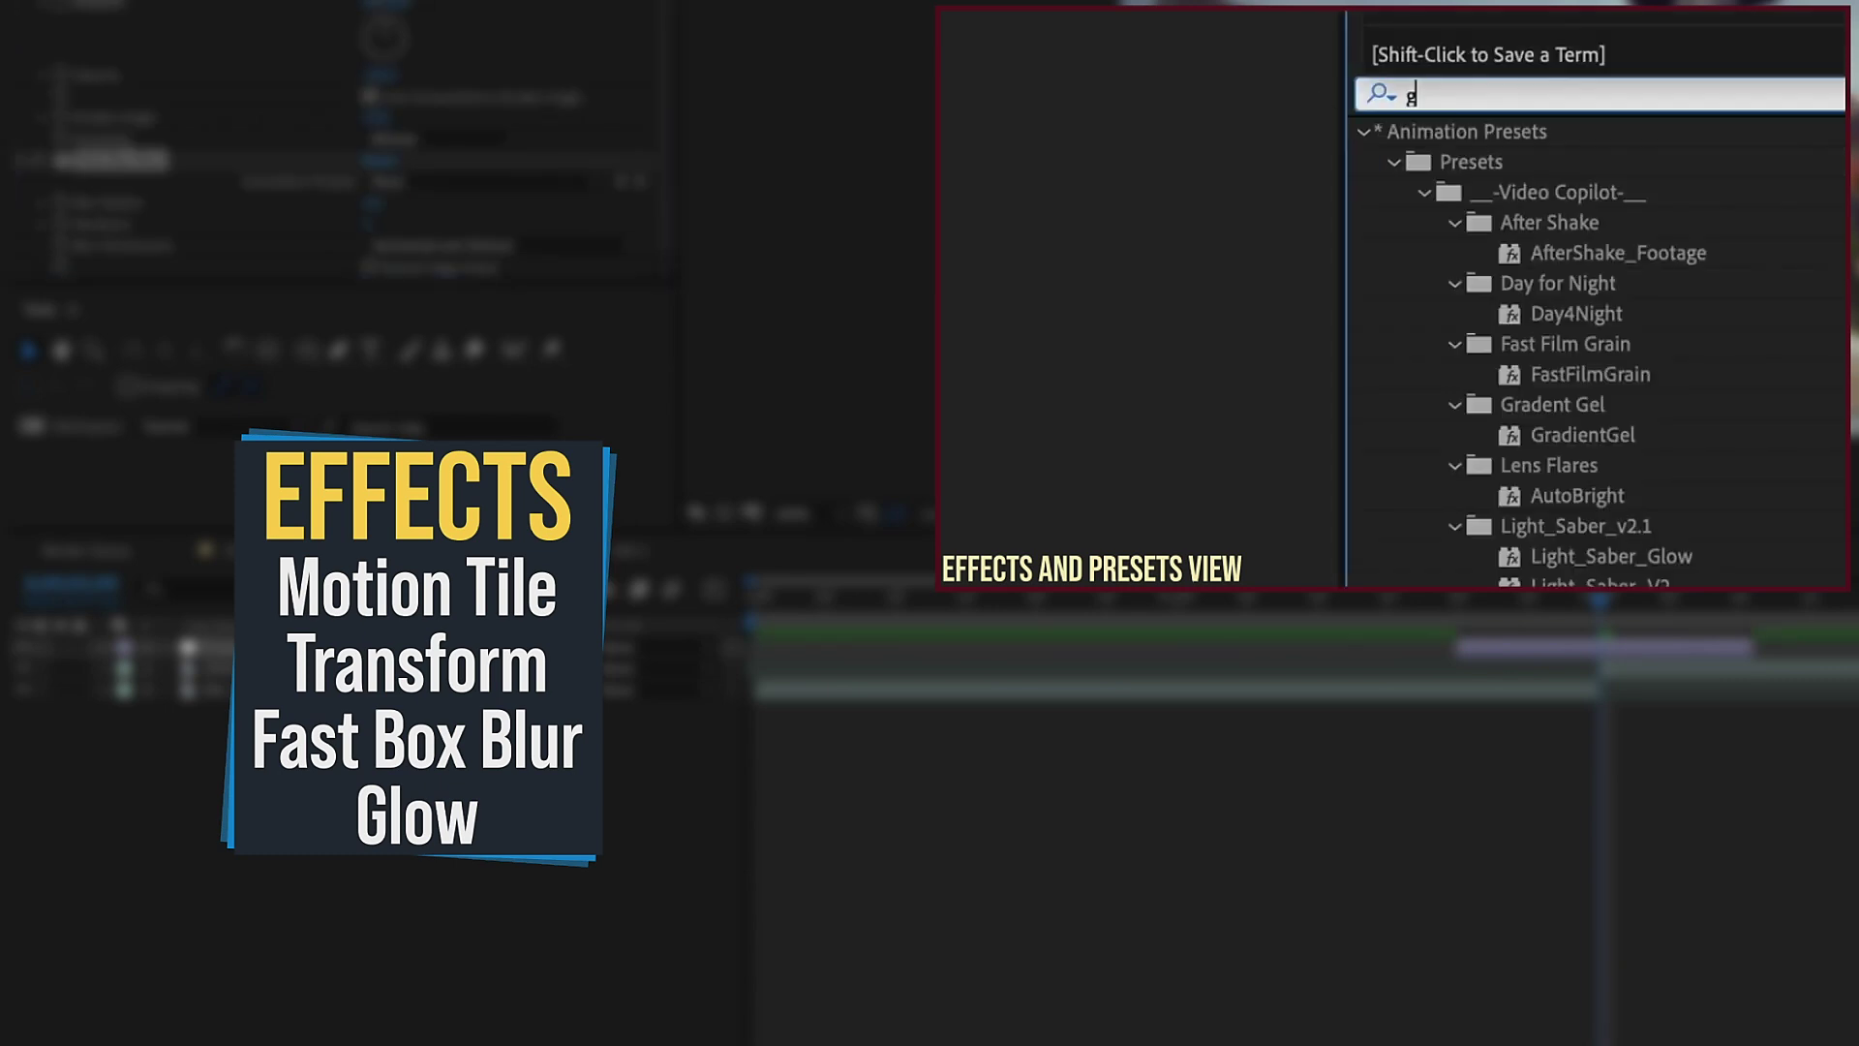
text(low)
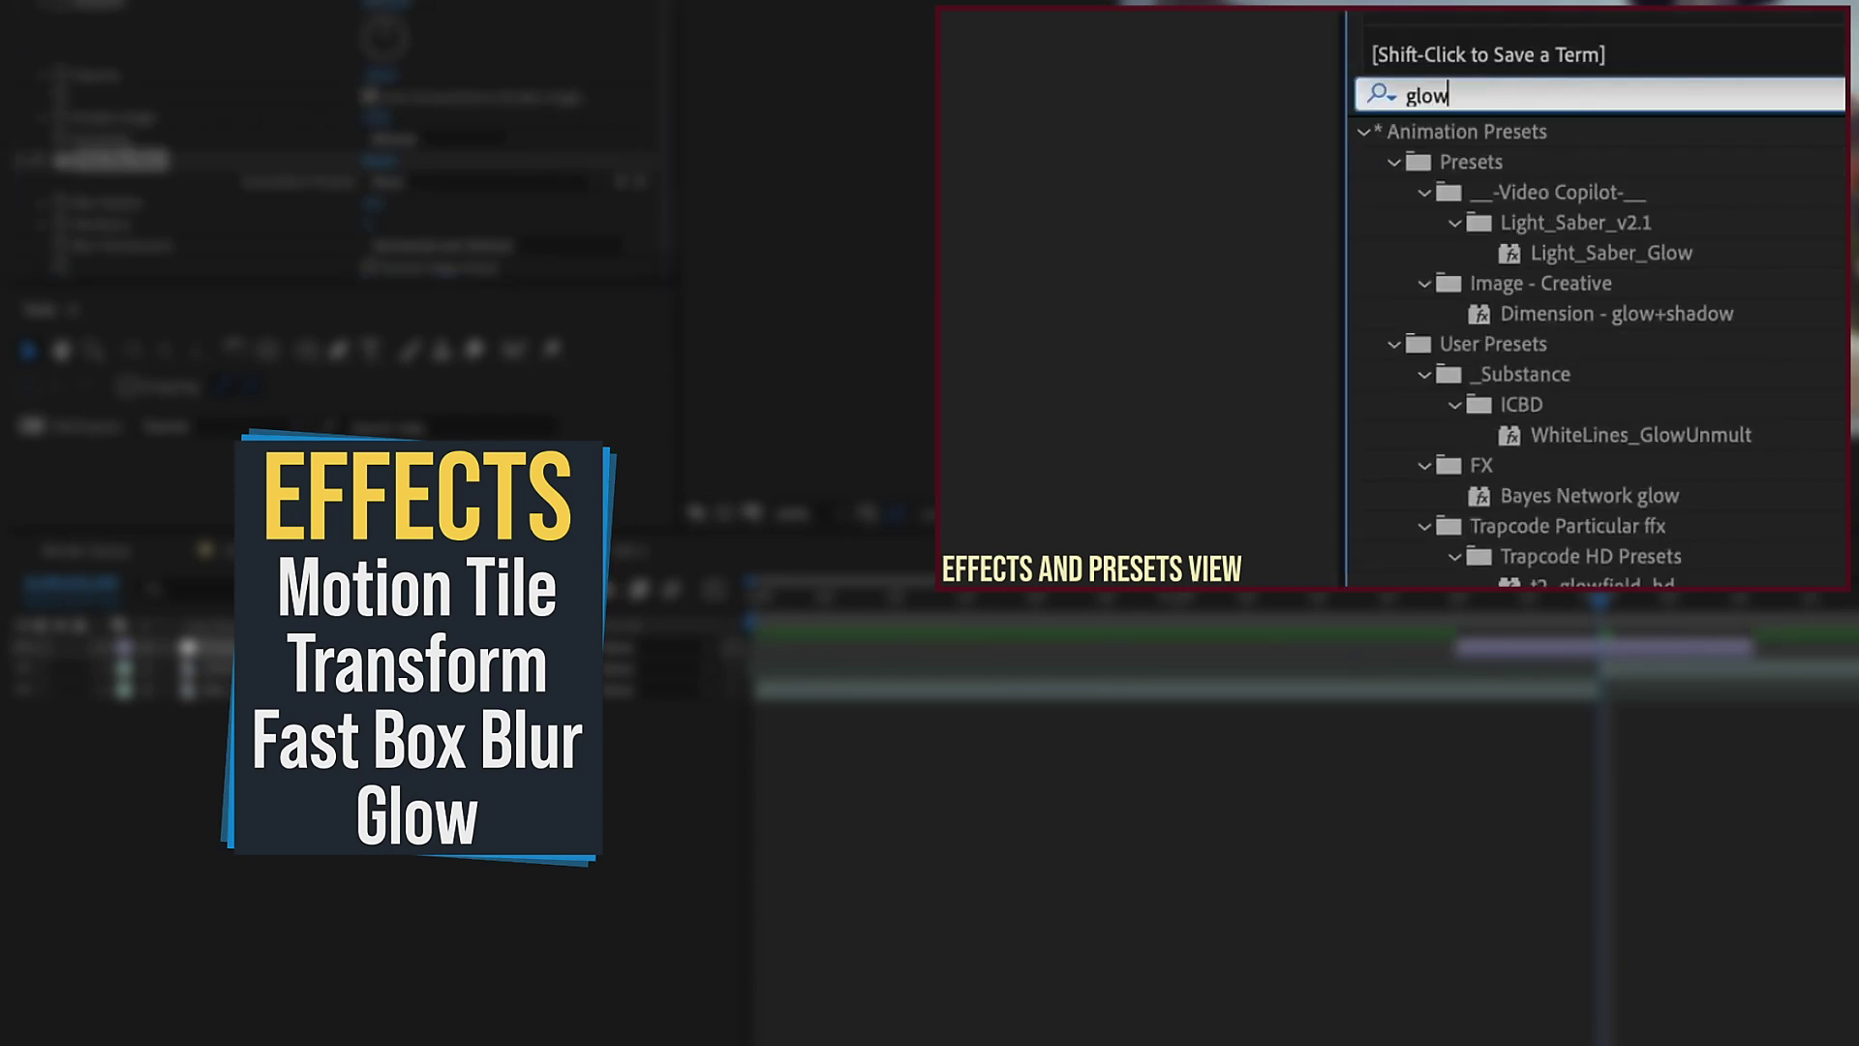
click(1395, 163)
click(1394, 193)
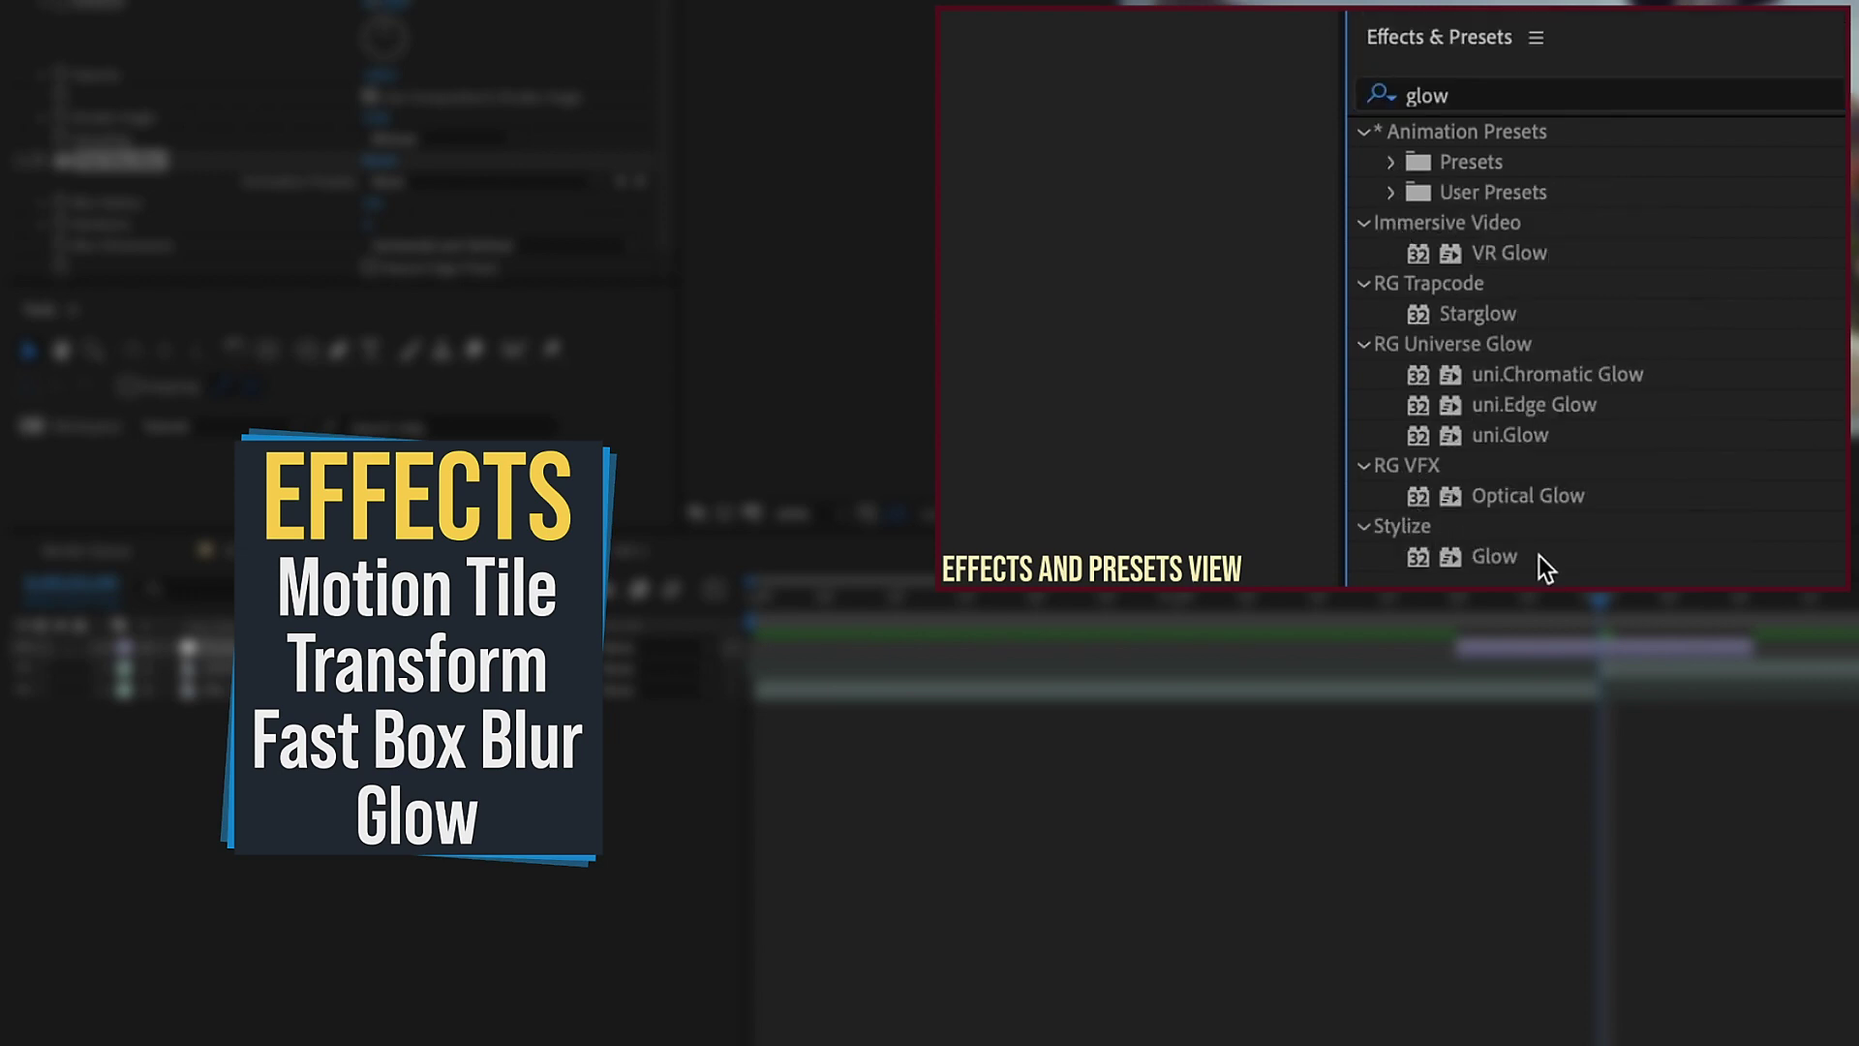
click(1496, 558)
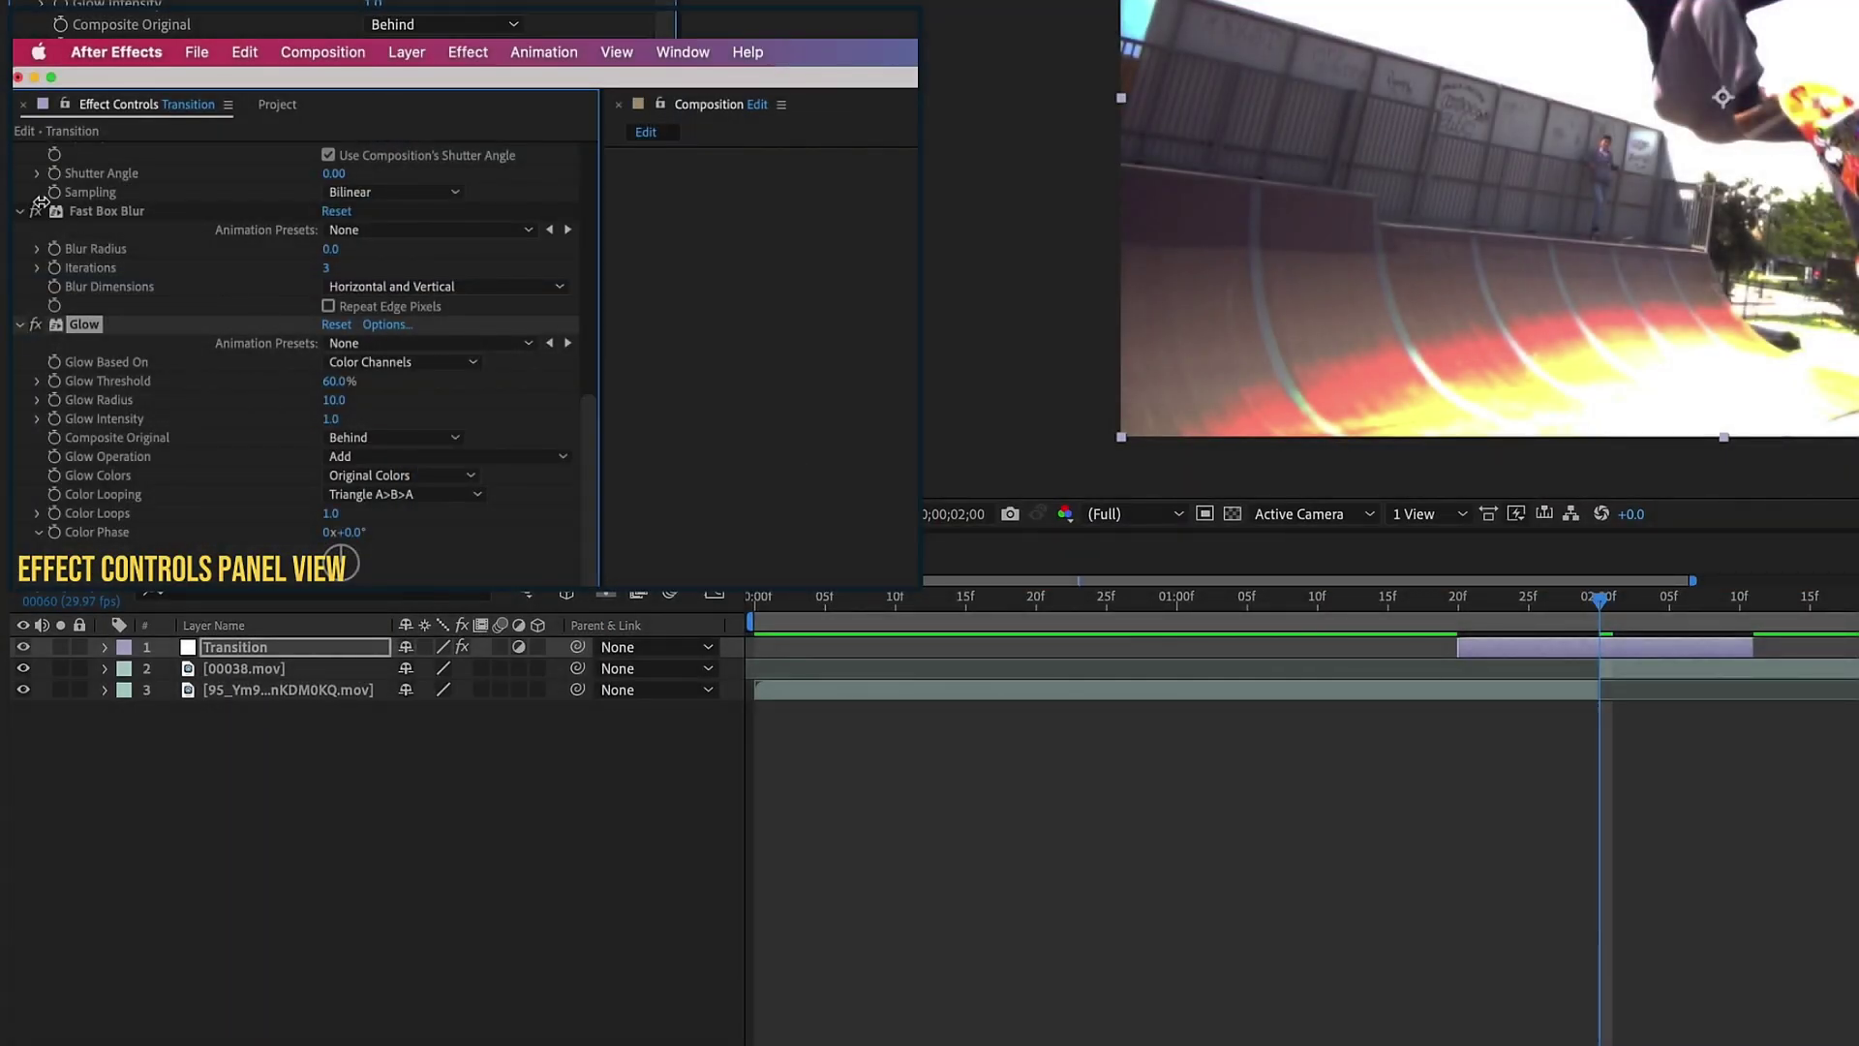
- Collapse all effects and give Motion Tile 200 output width and height with Mirror Edges on
click(94, 215)
scroll(108, 264, up, 5)
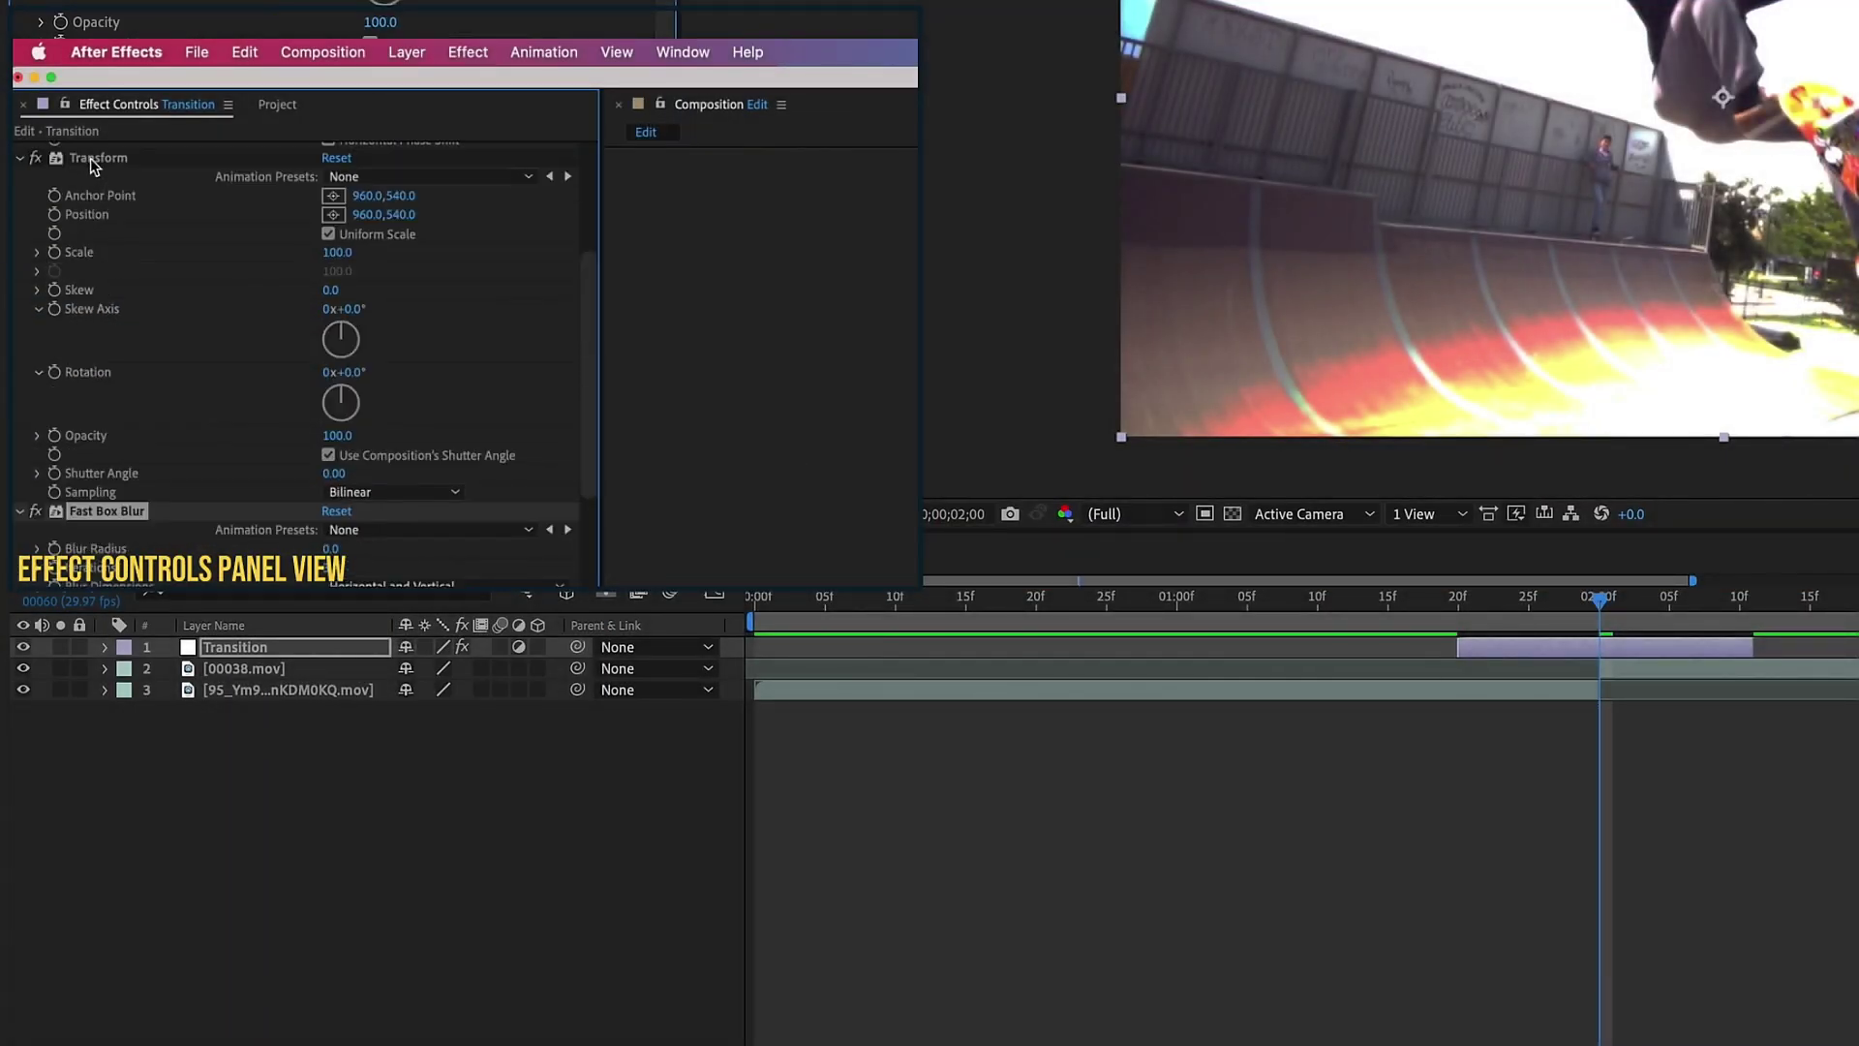
click(92, 161)
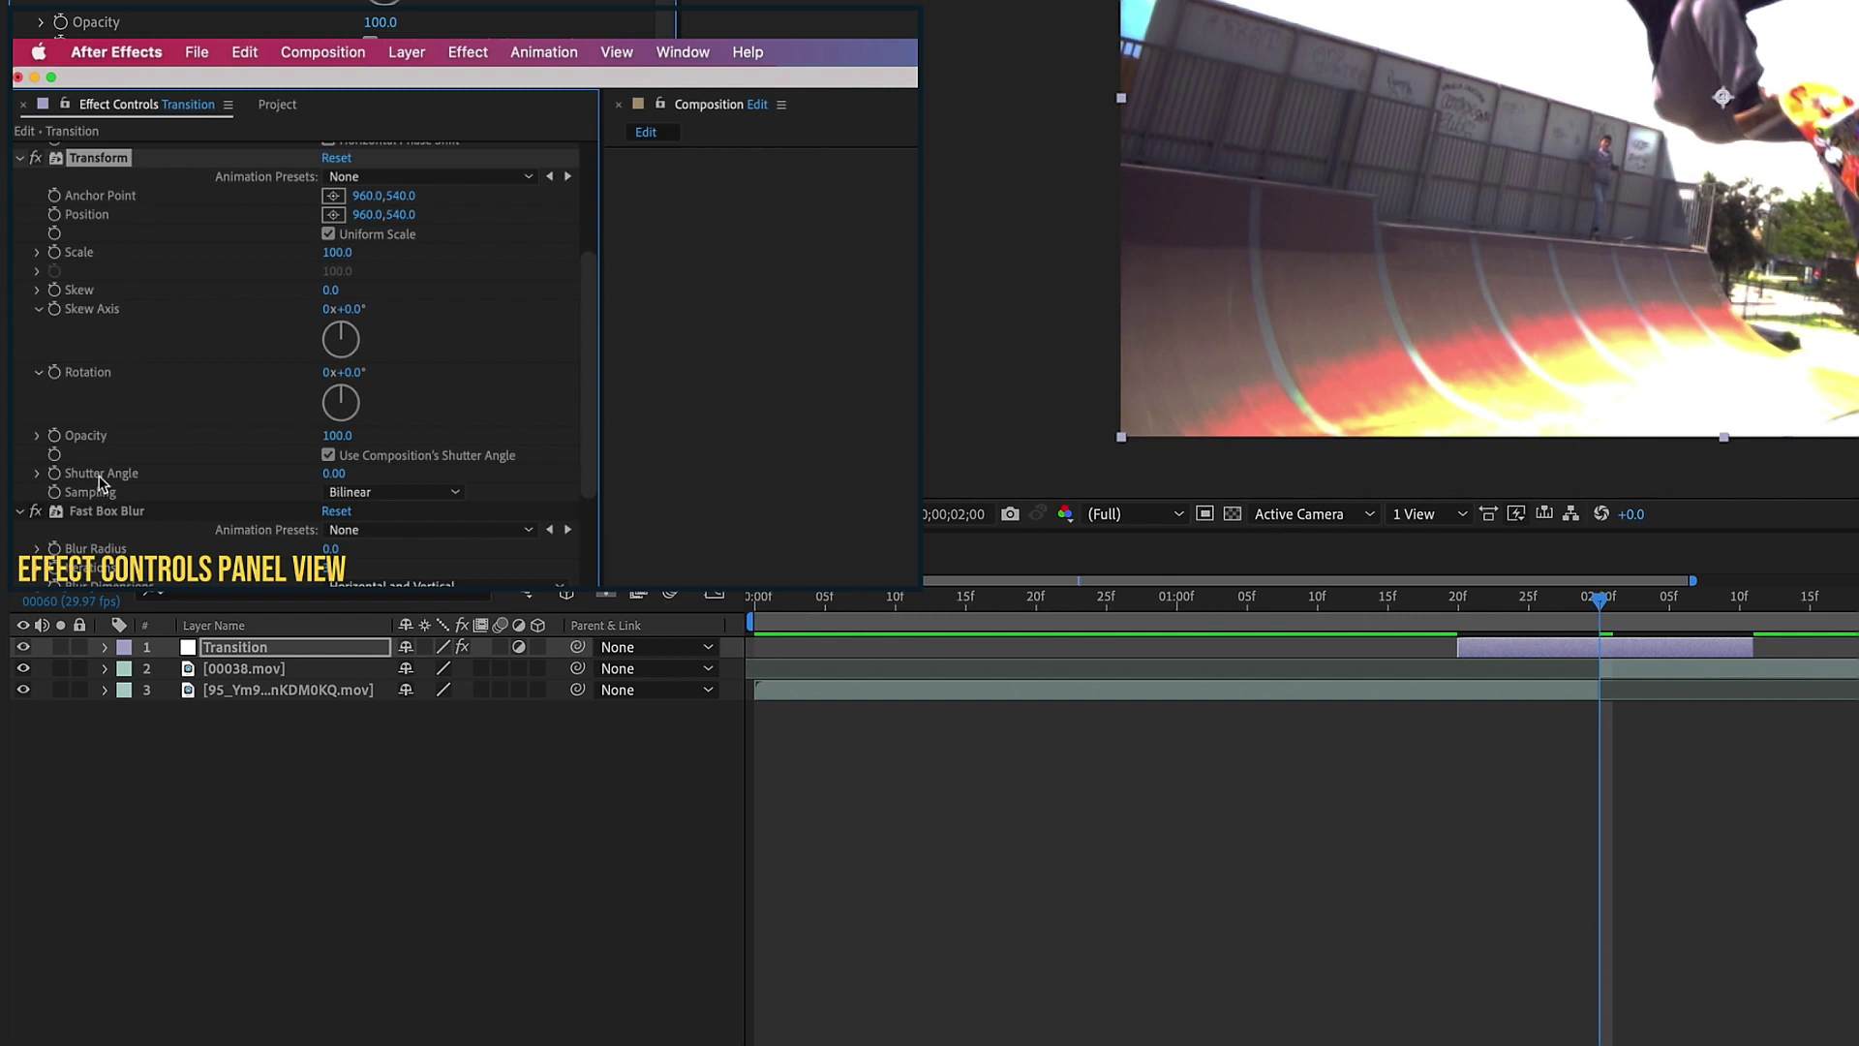
key(super+a)
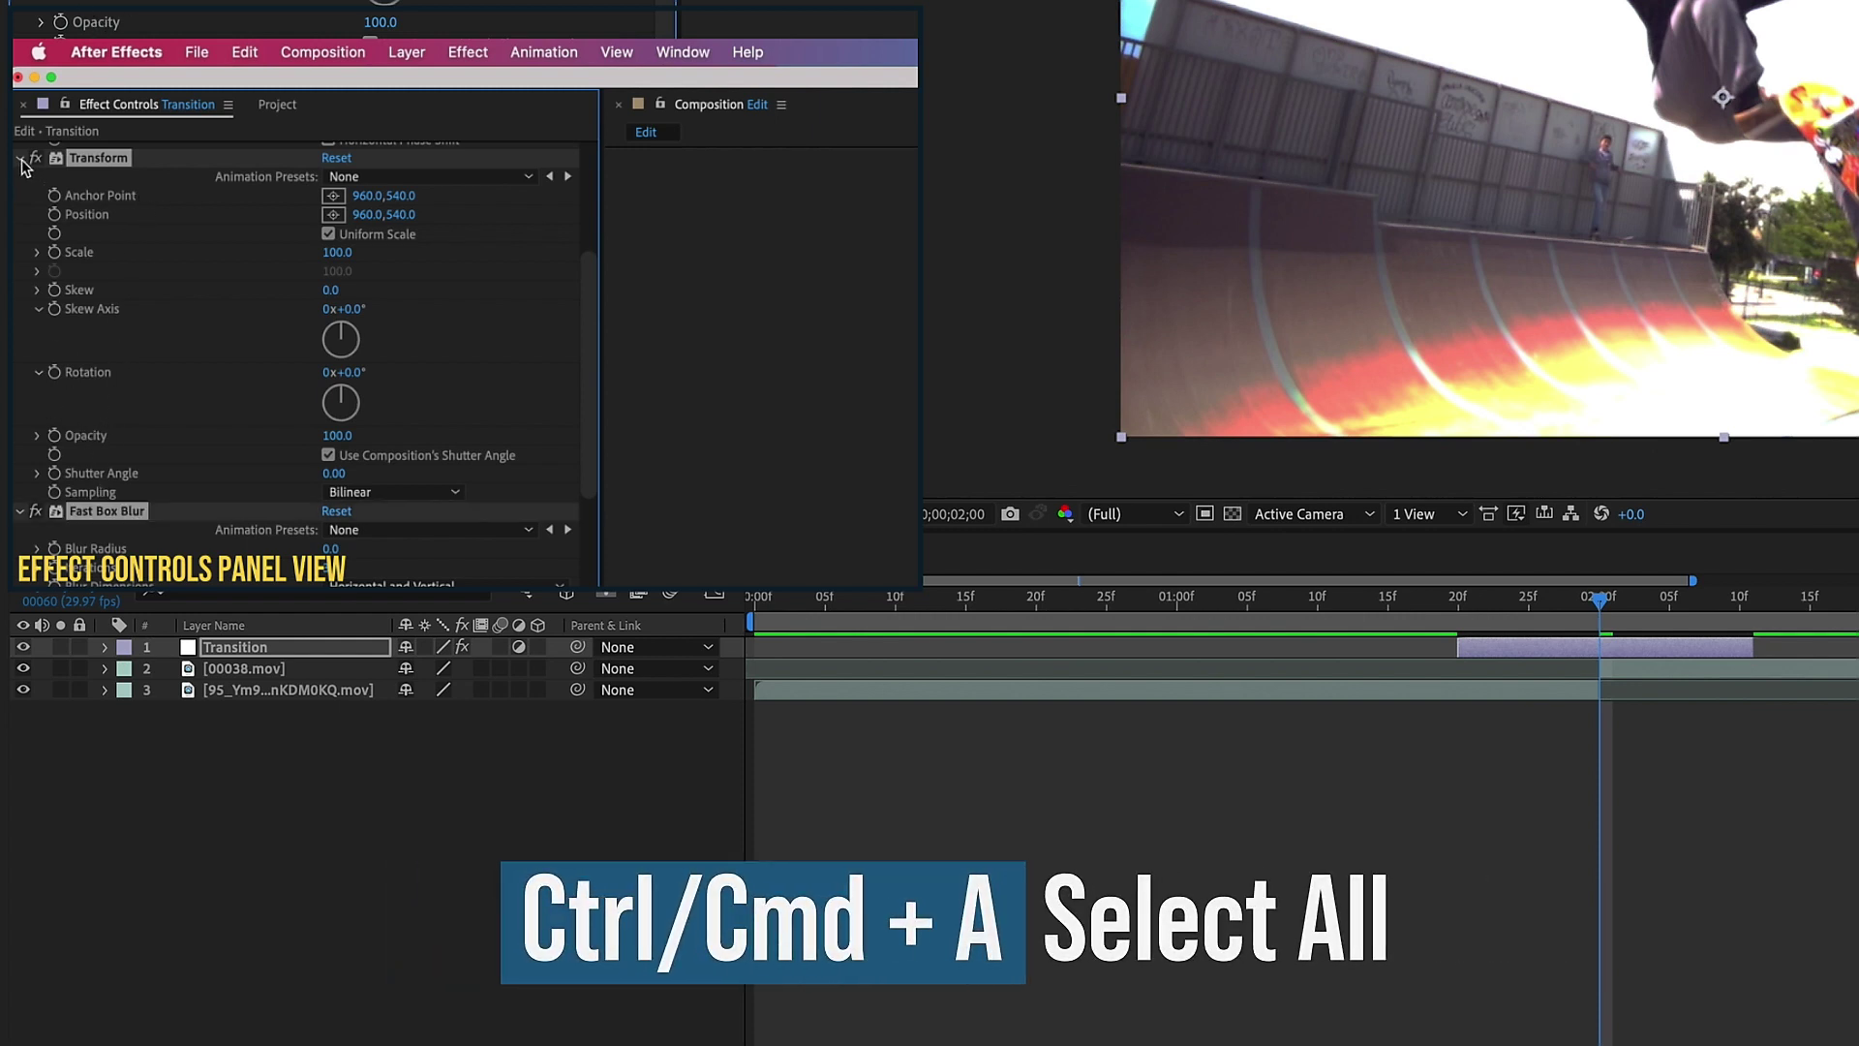
click(20, 158)
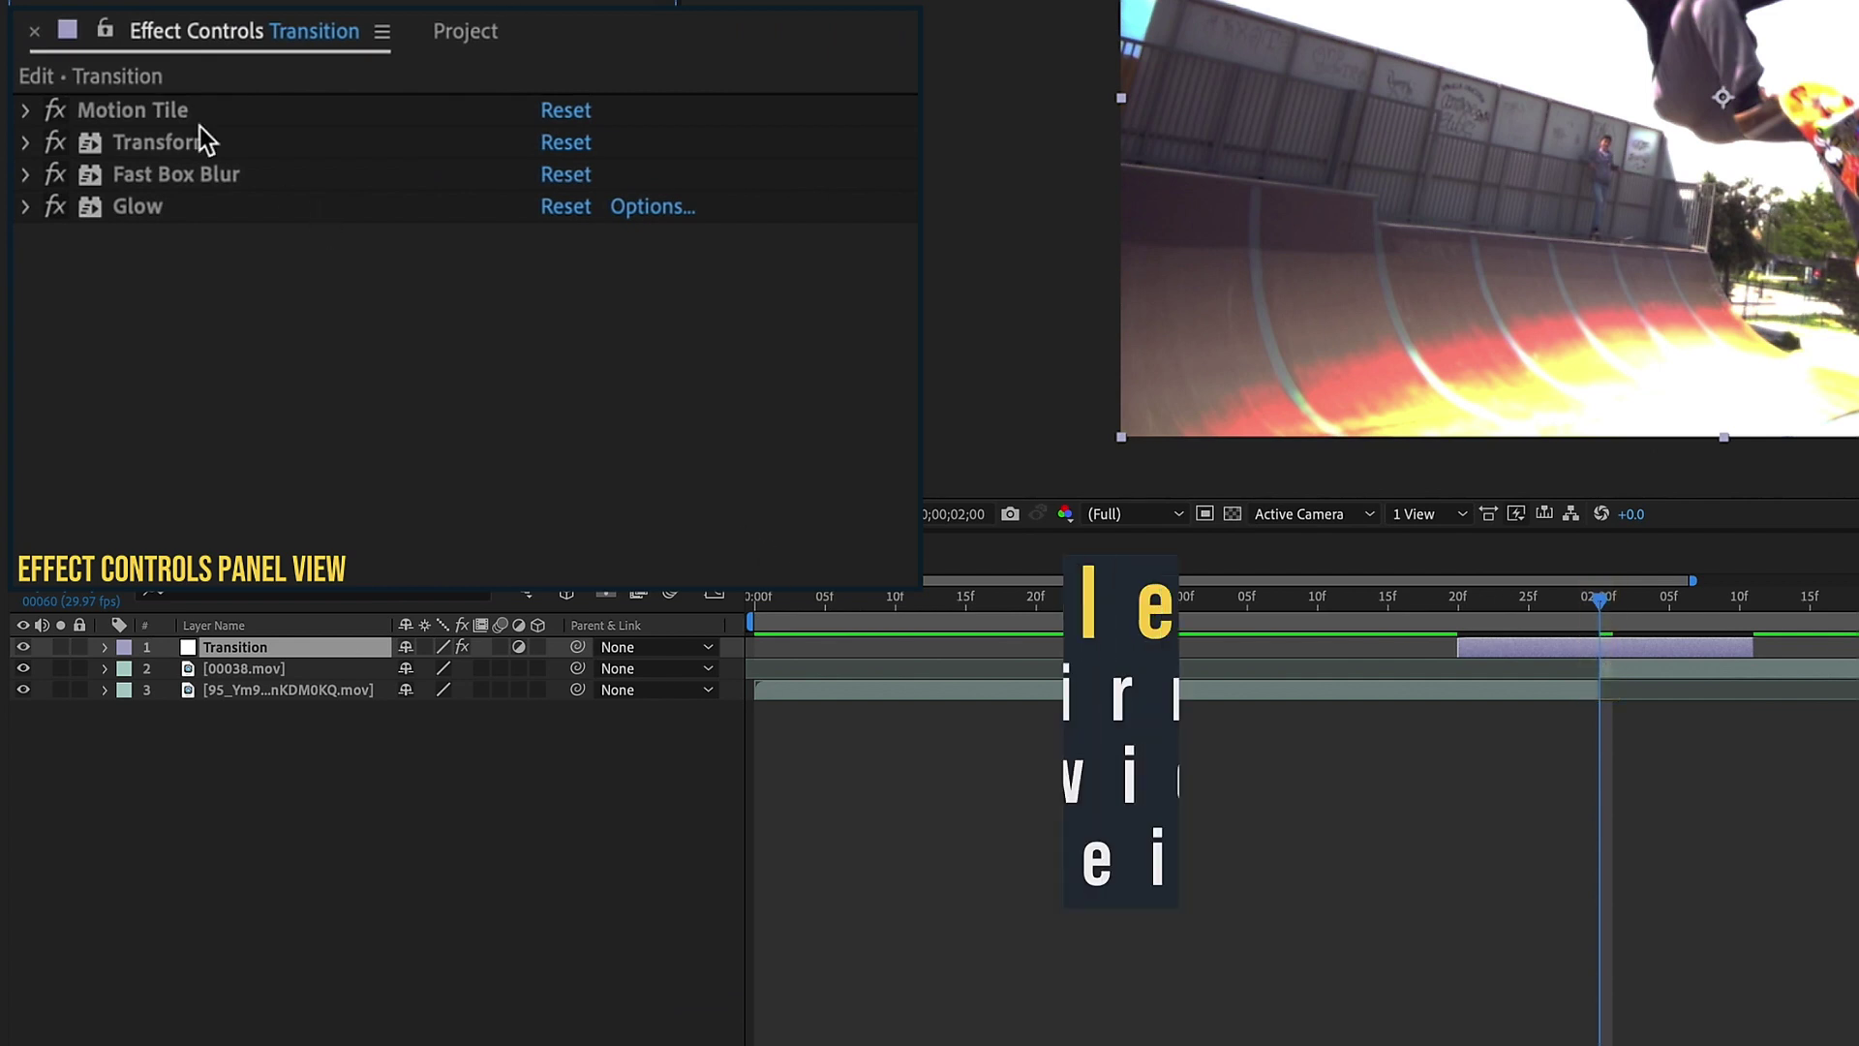
click(62, 122)
click(26, 111)
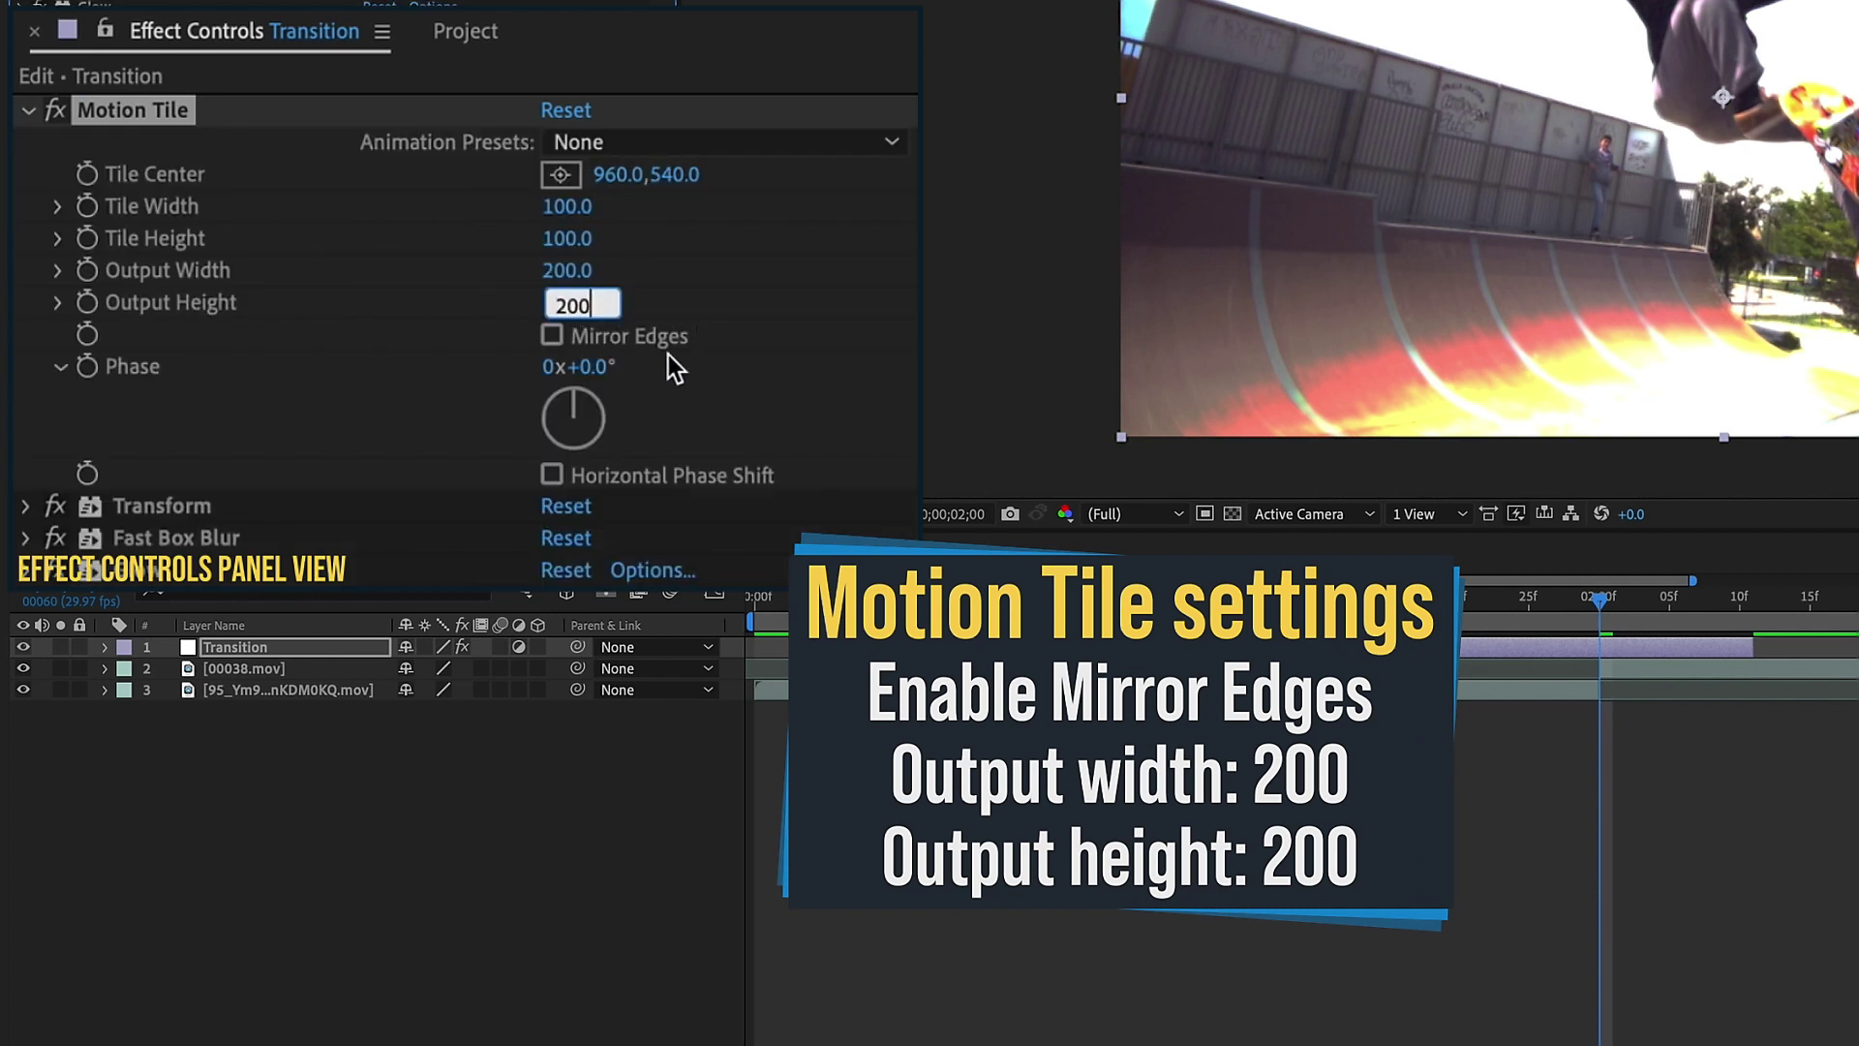
click(551, 337)
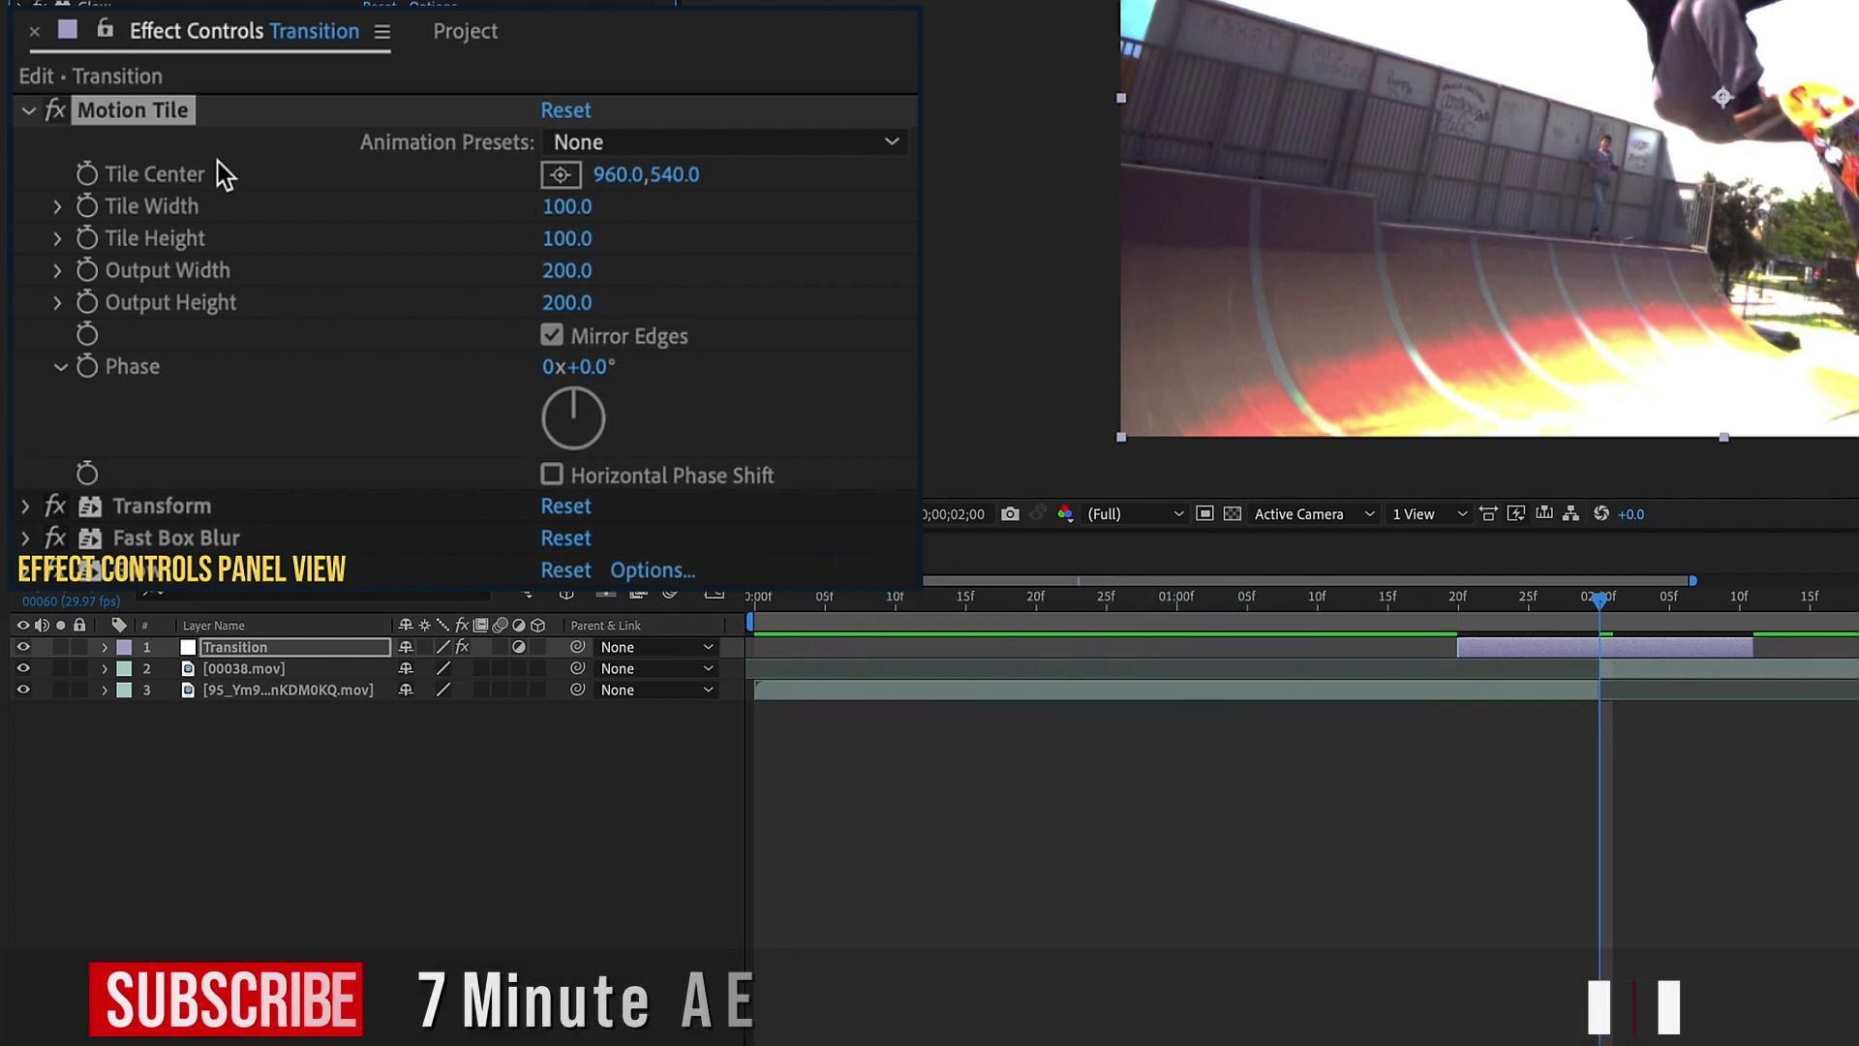
- Keyframe the Transform Position and set Fast Box Blur to radius 130, horizontal only
click(25, 109)
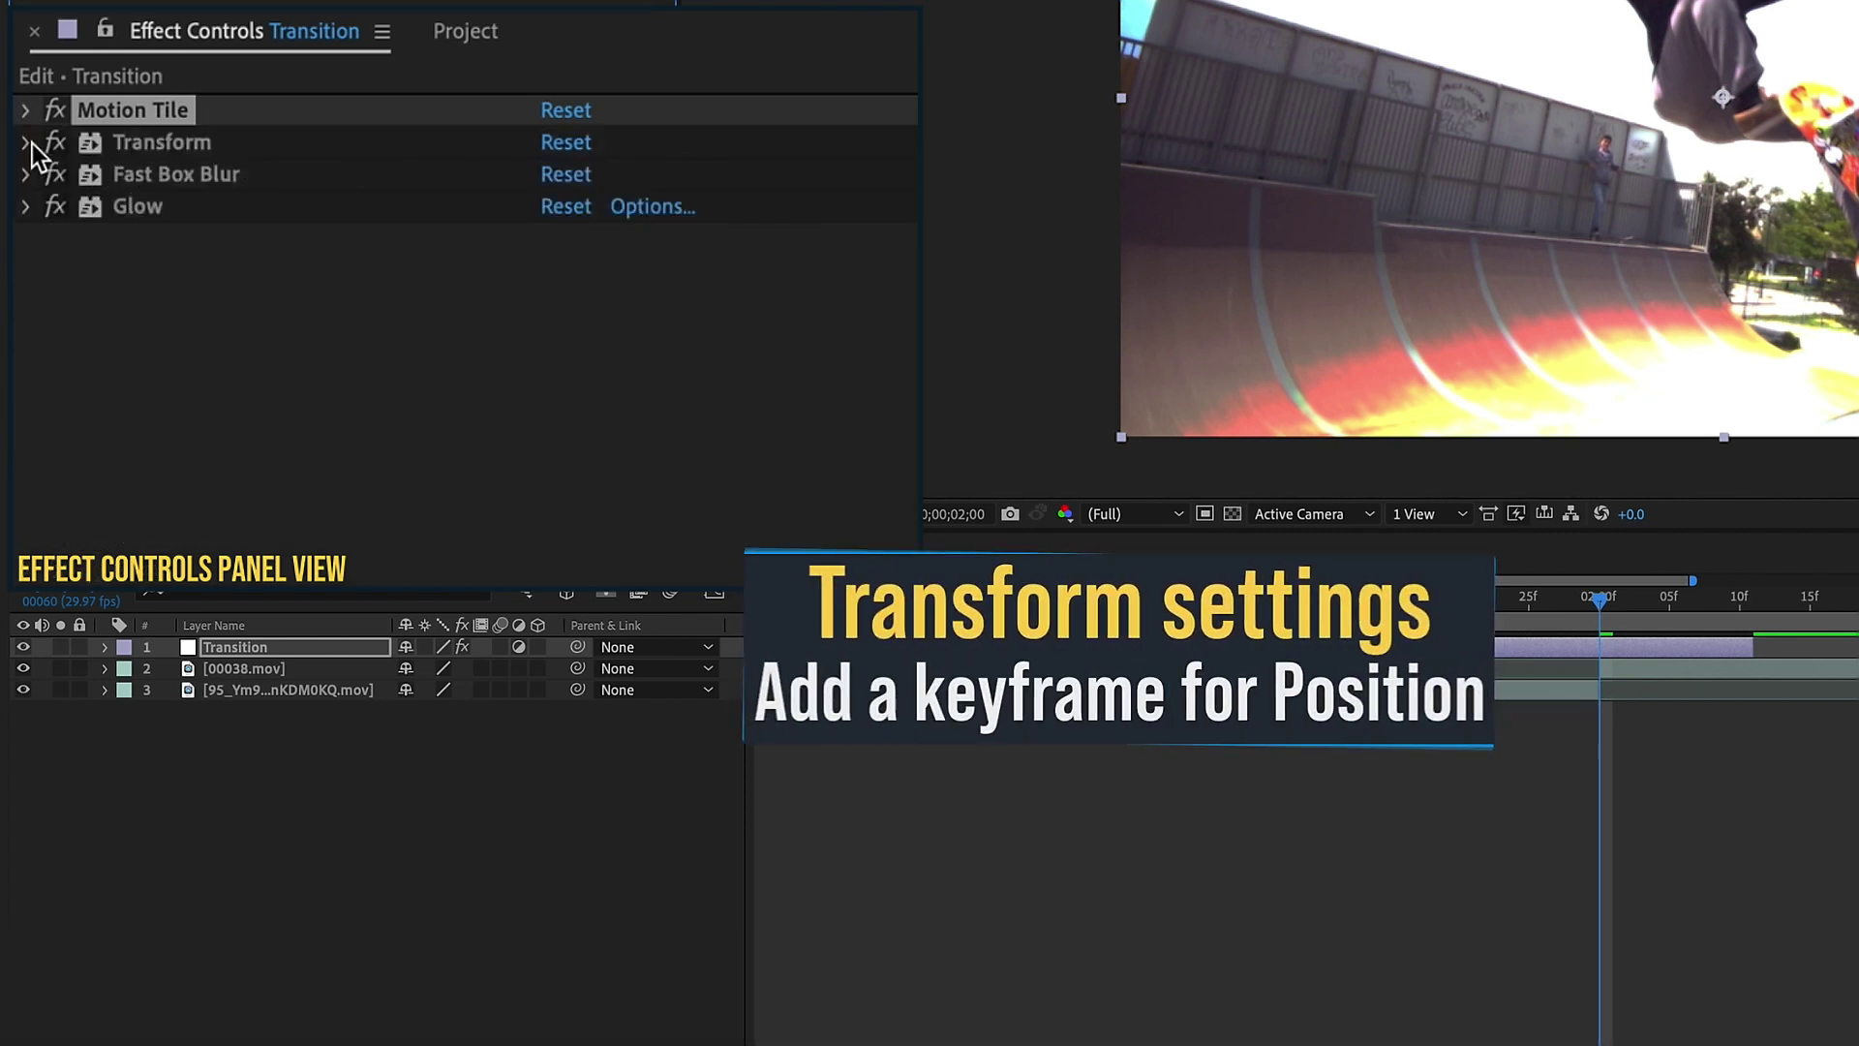
click(28, 142)
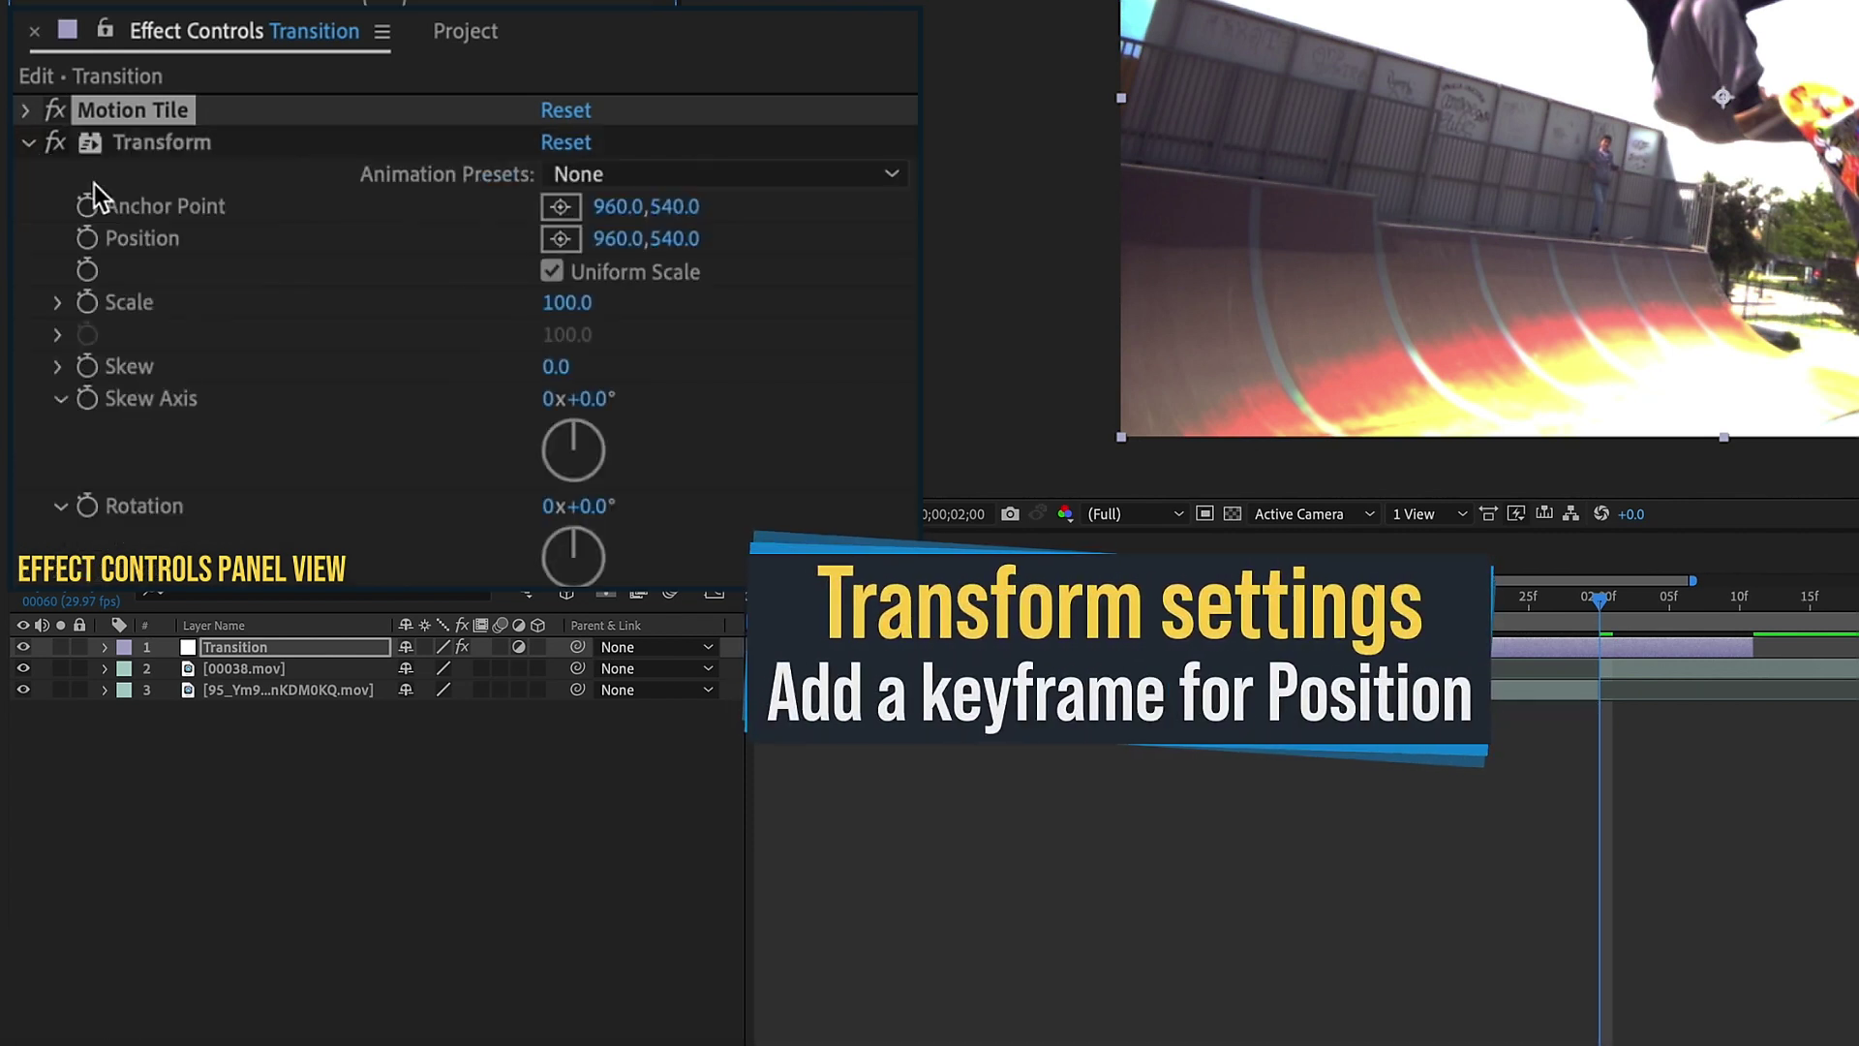
click(86, 237)
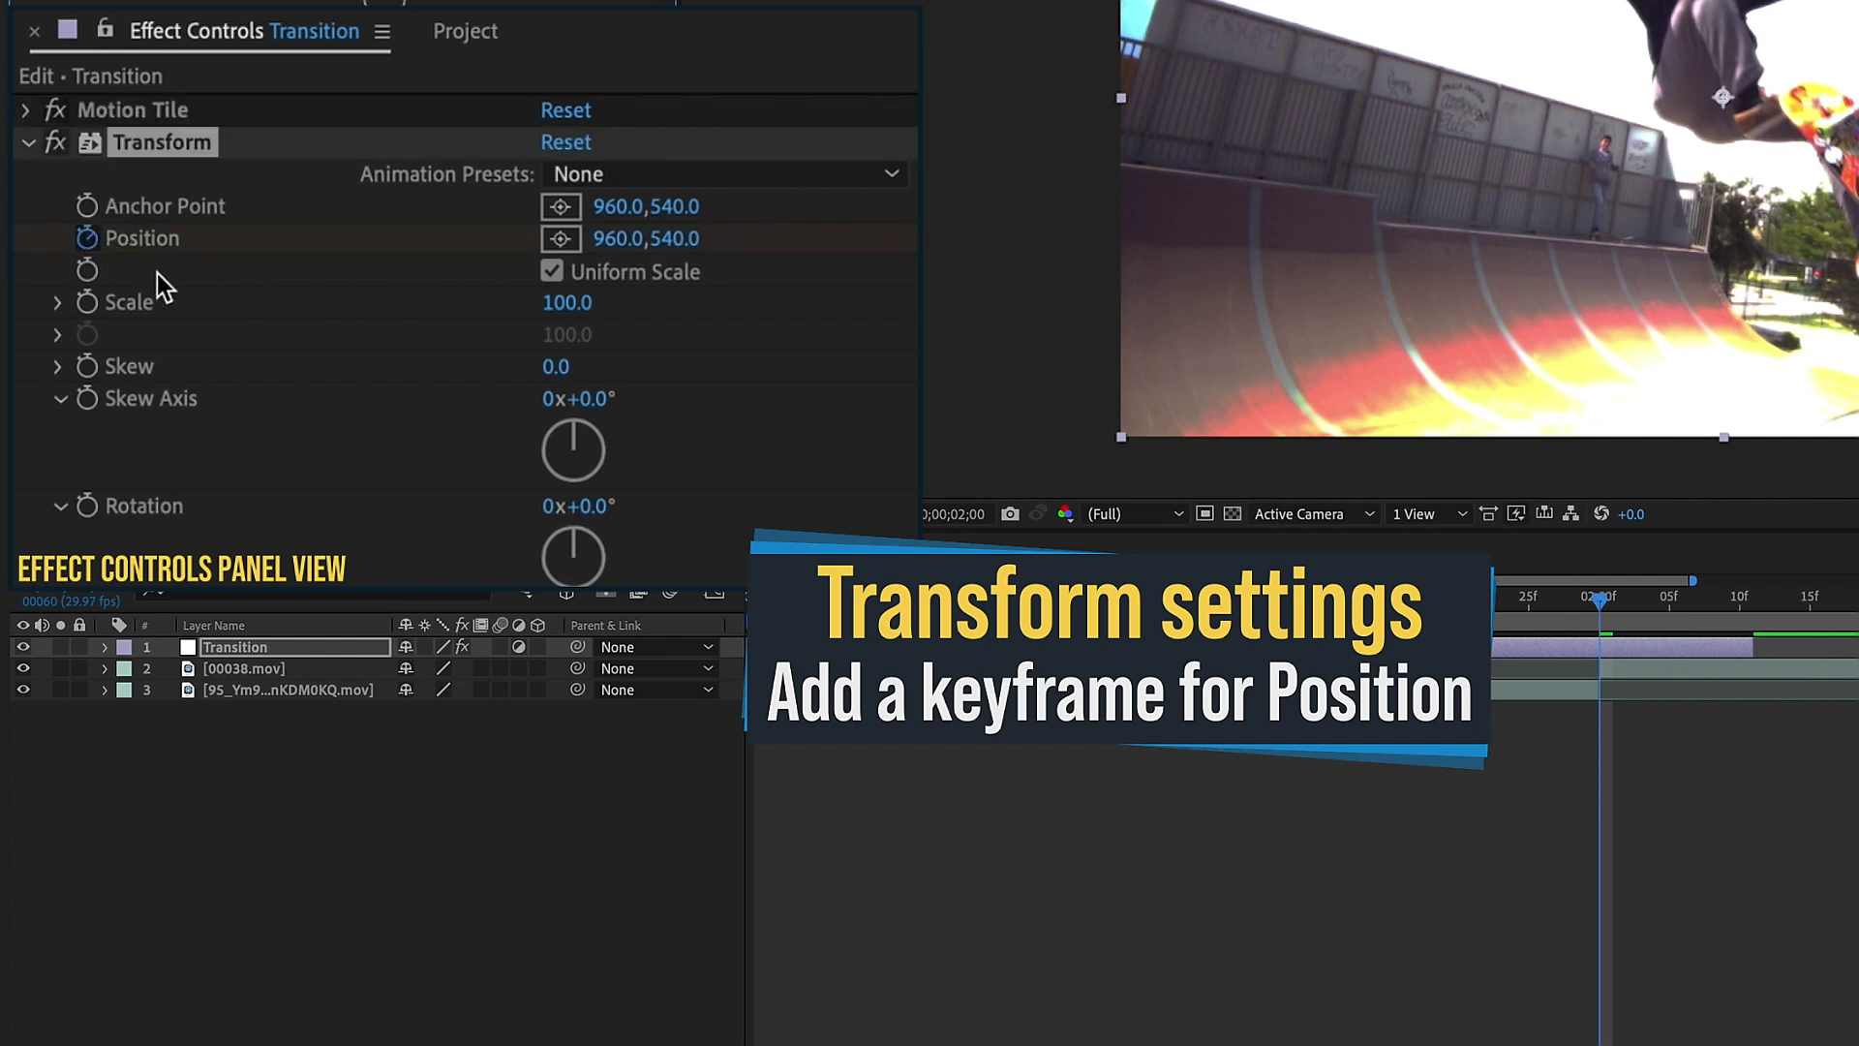
click(29, 146)
click(153, 180)
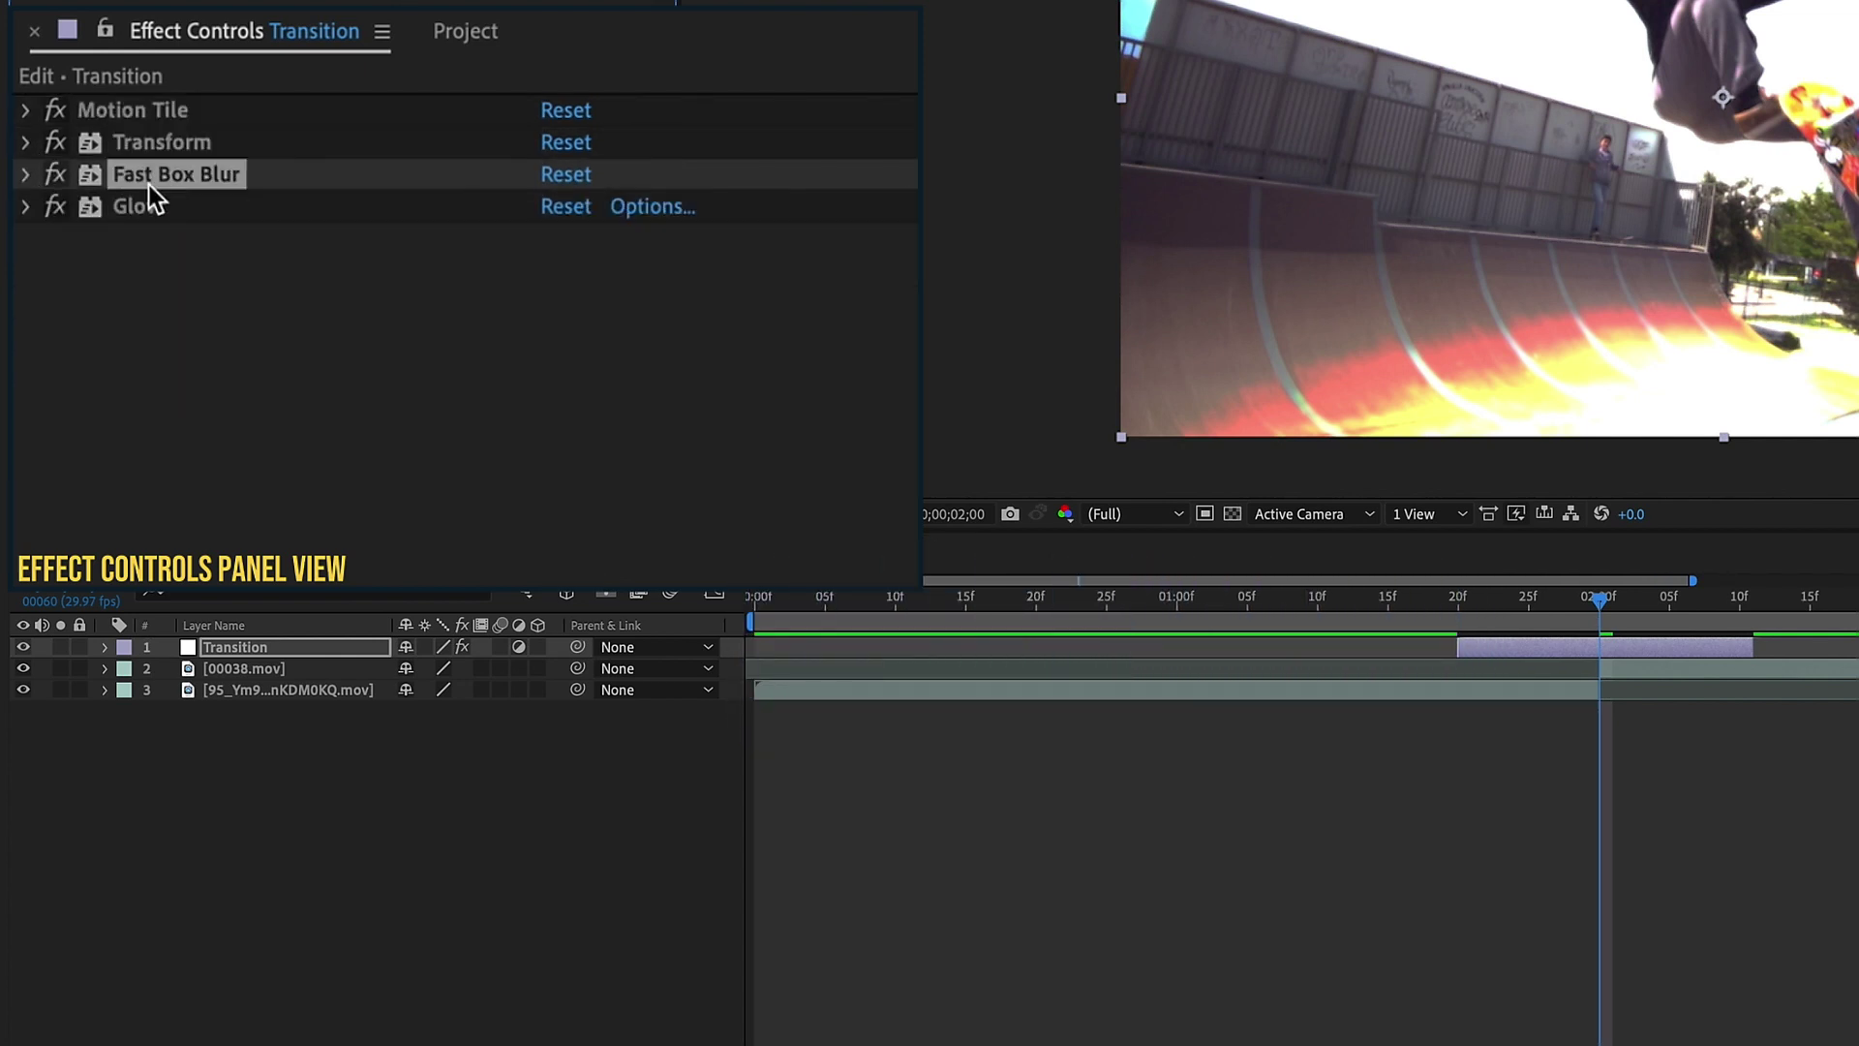
click(26, 177)
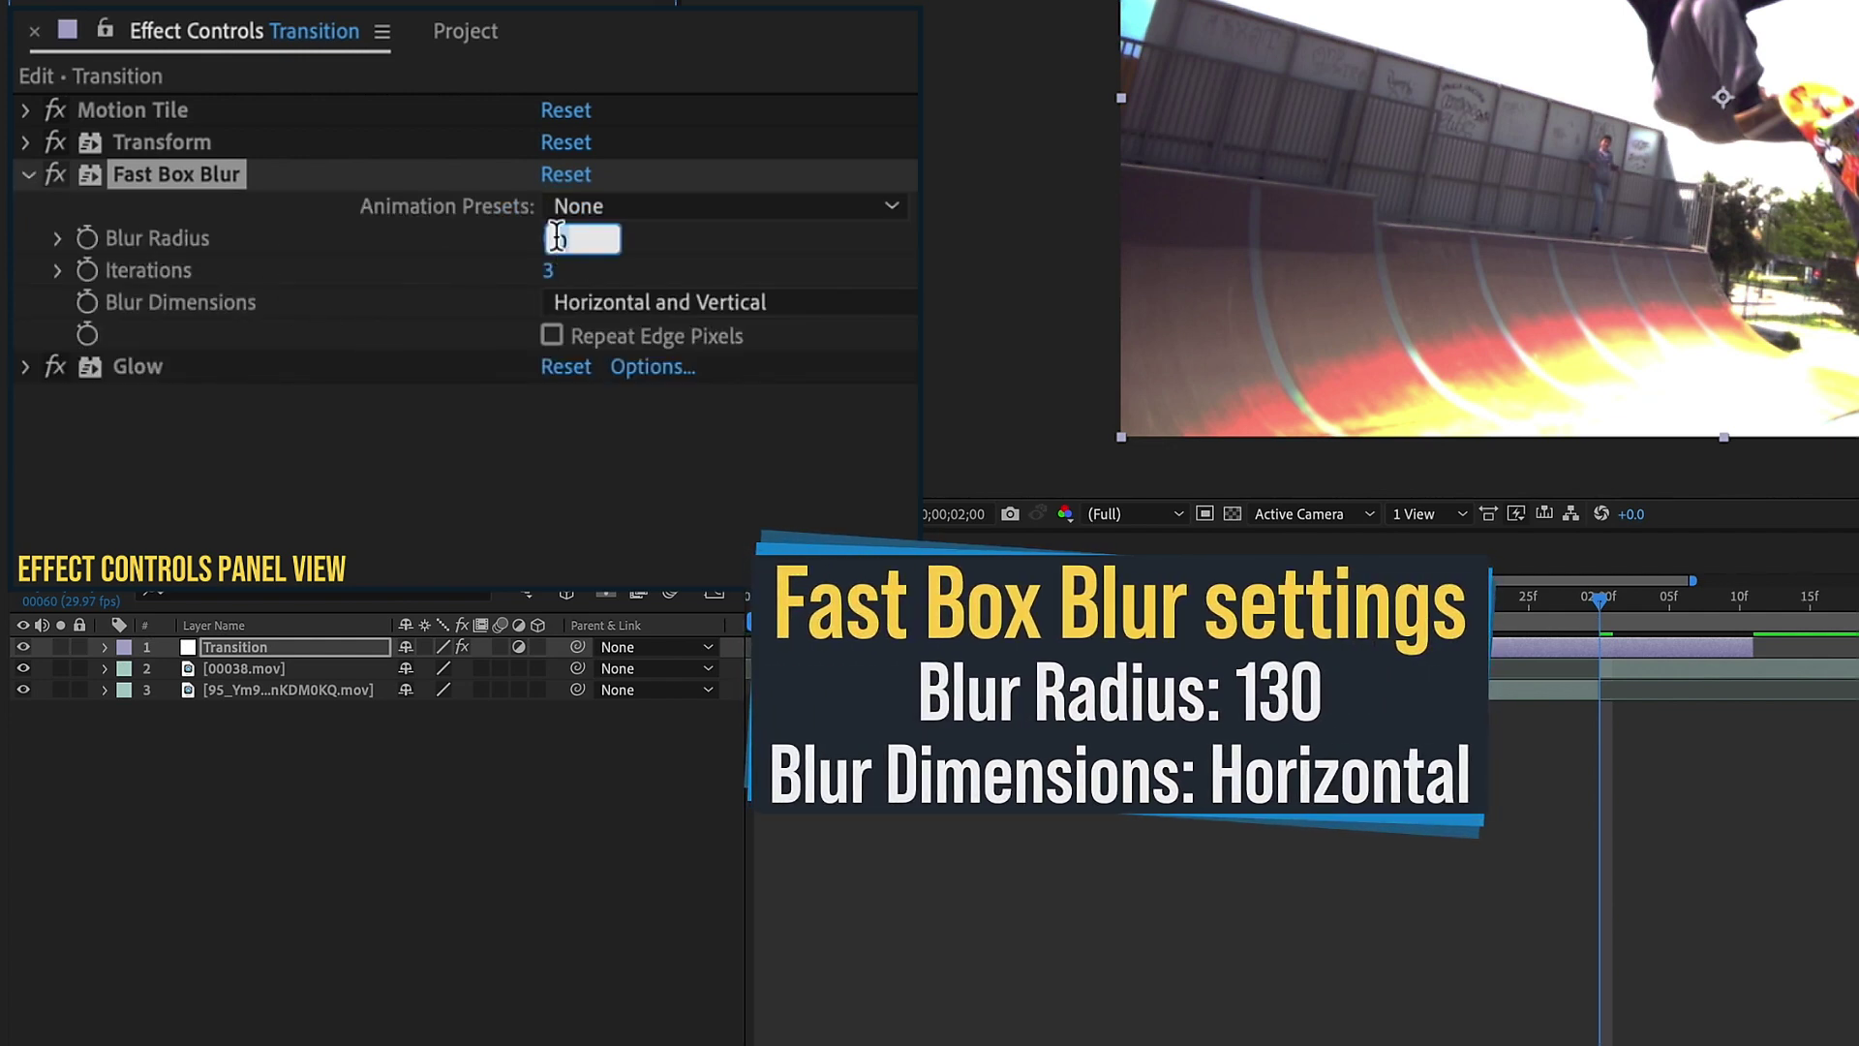
click(87, 240)
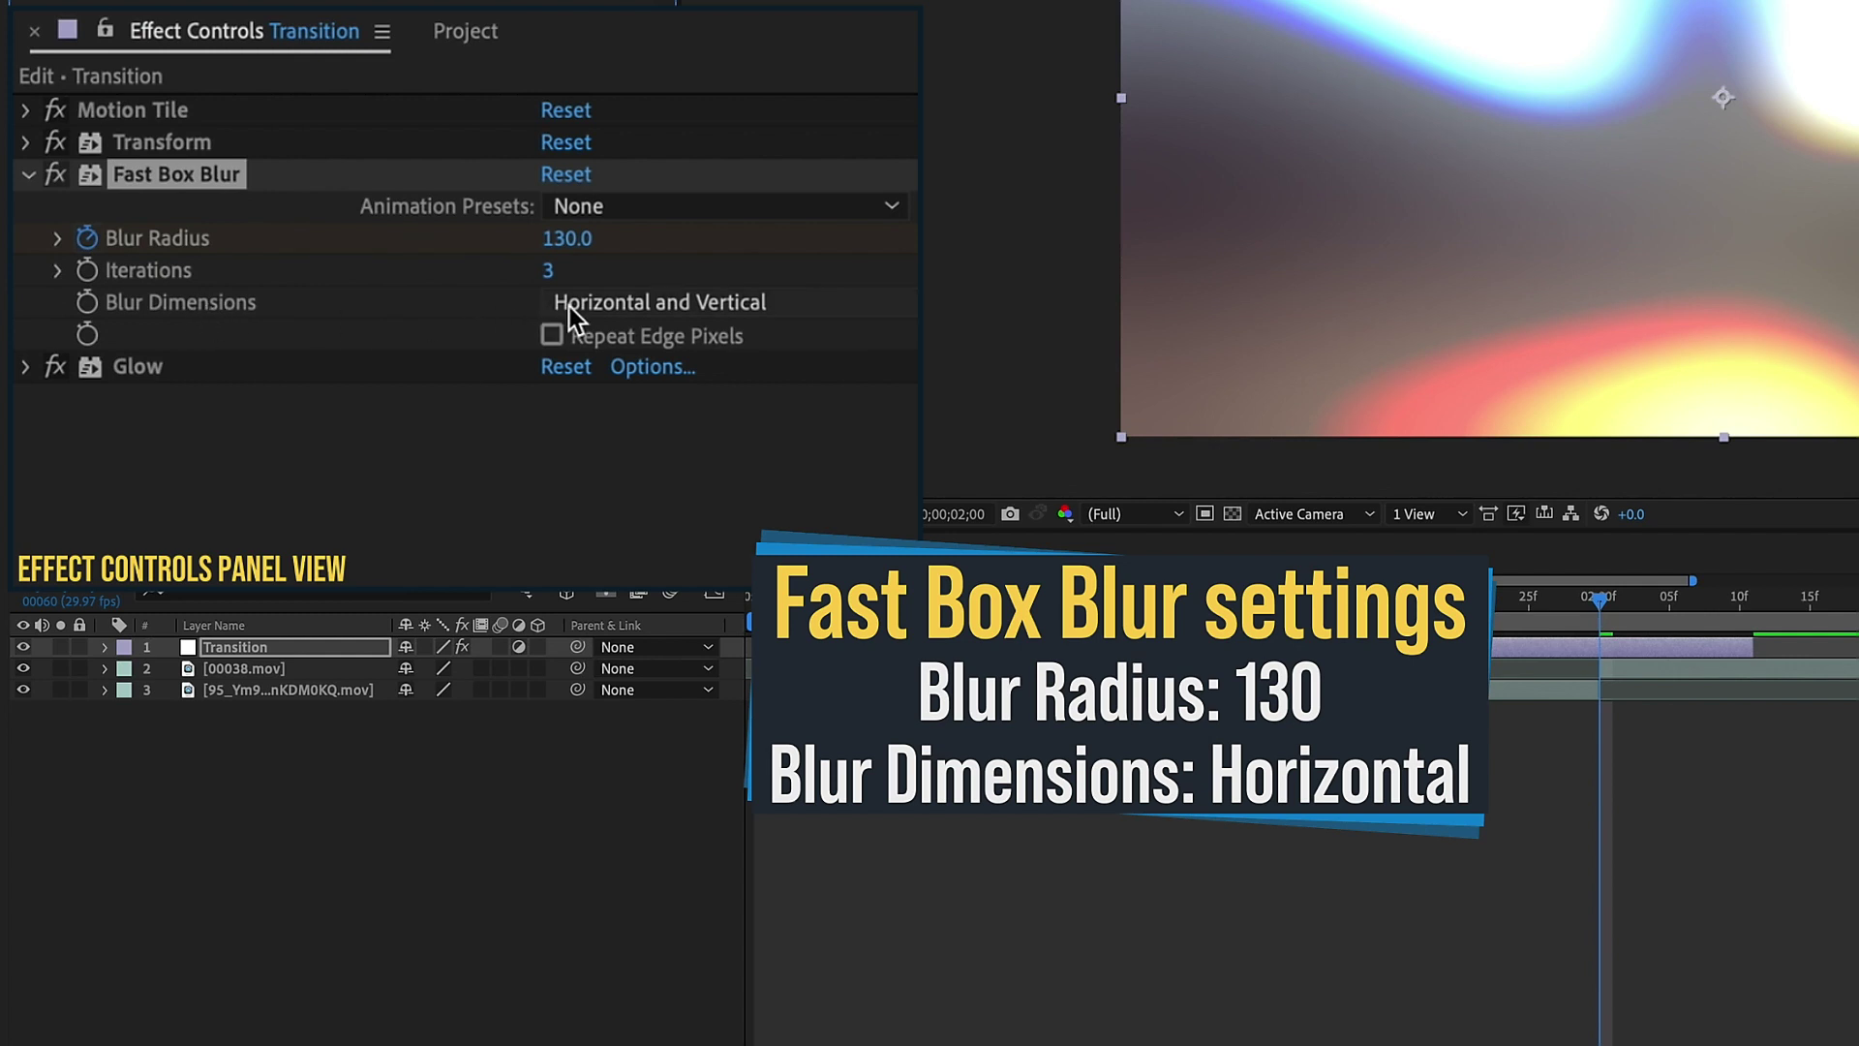
click(641, 304)
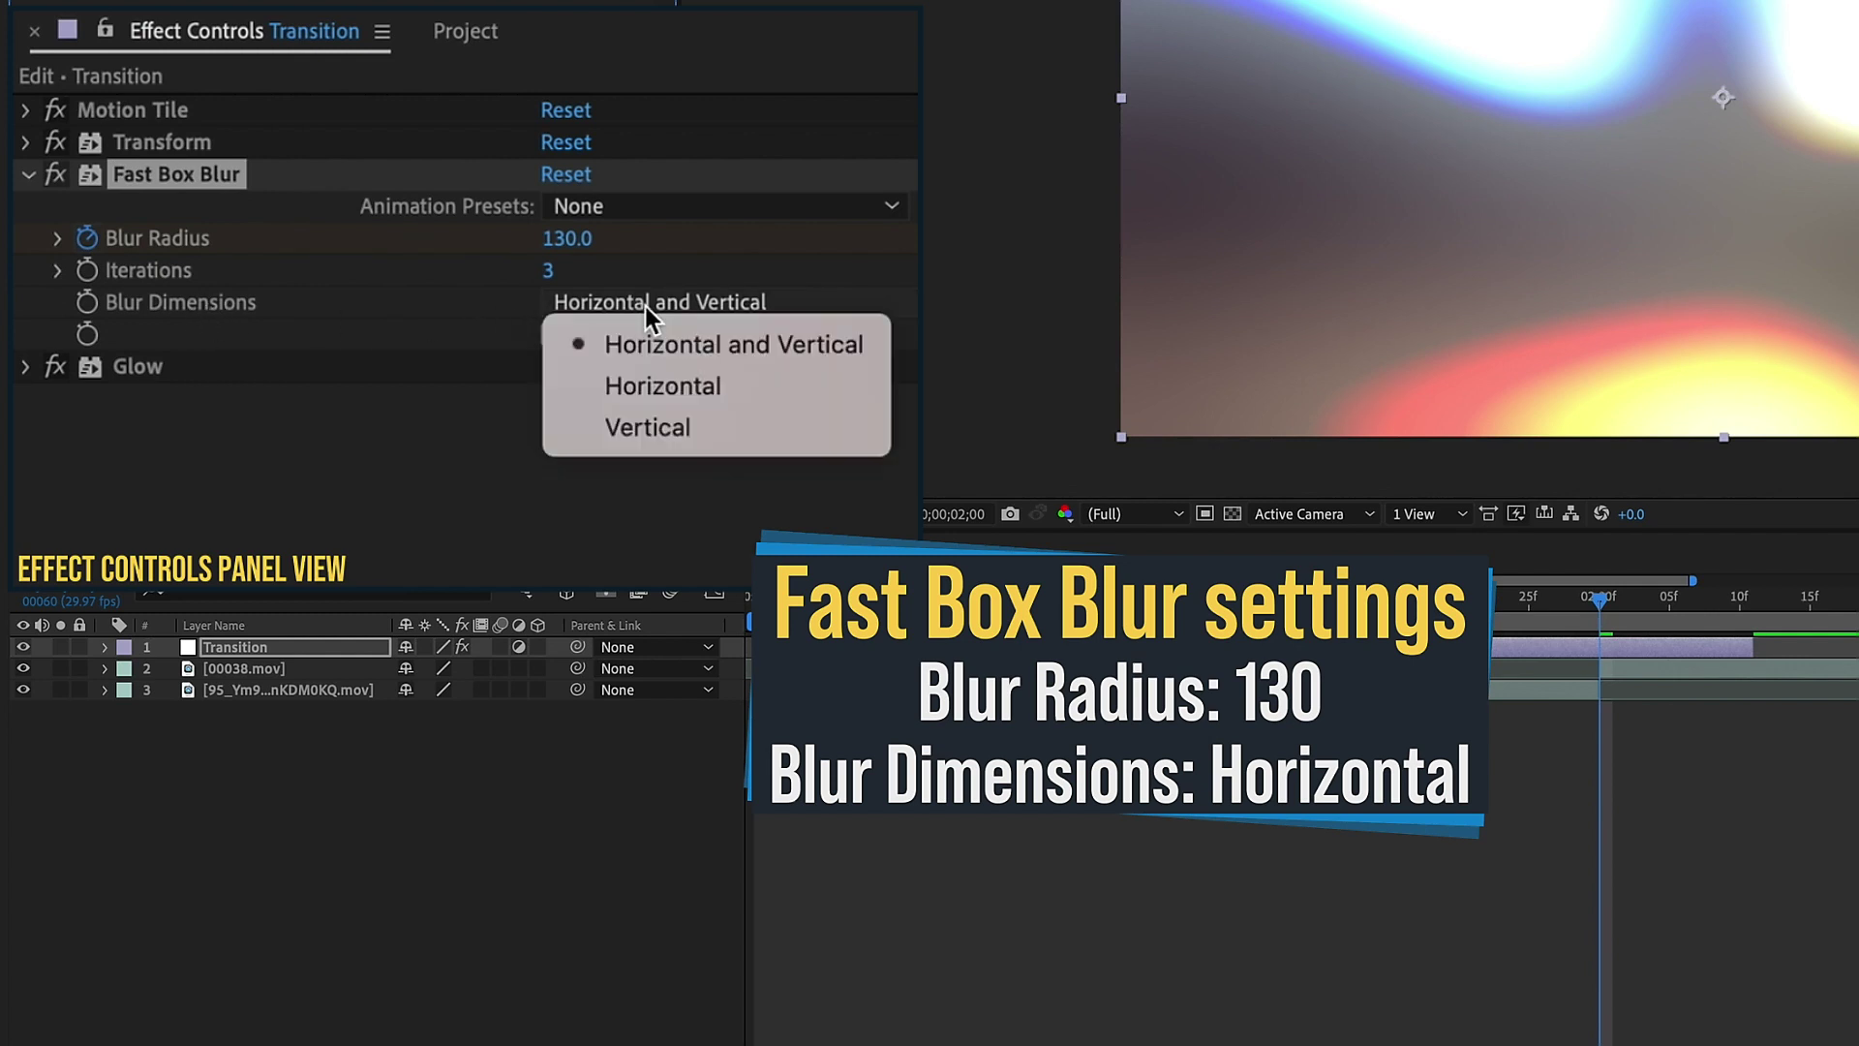
click(688, 385)
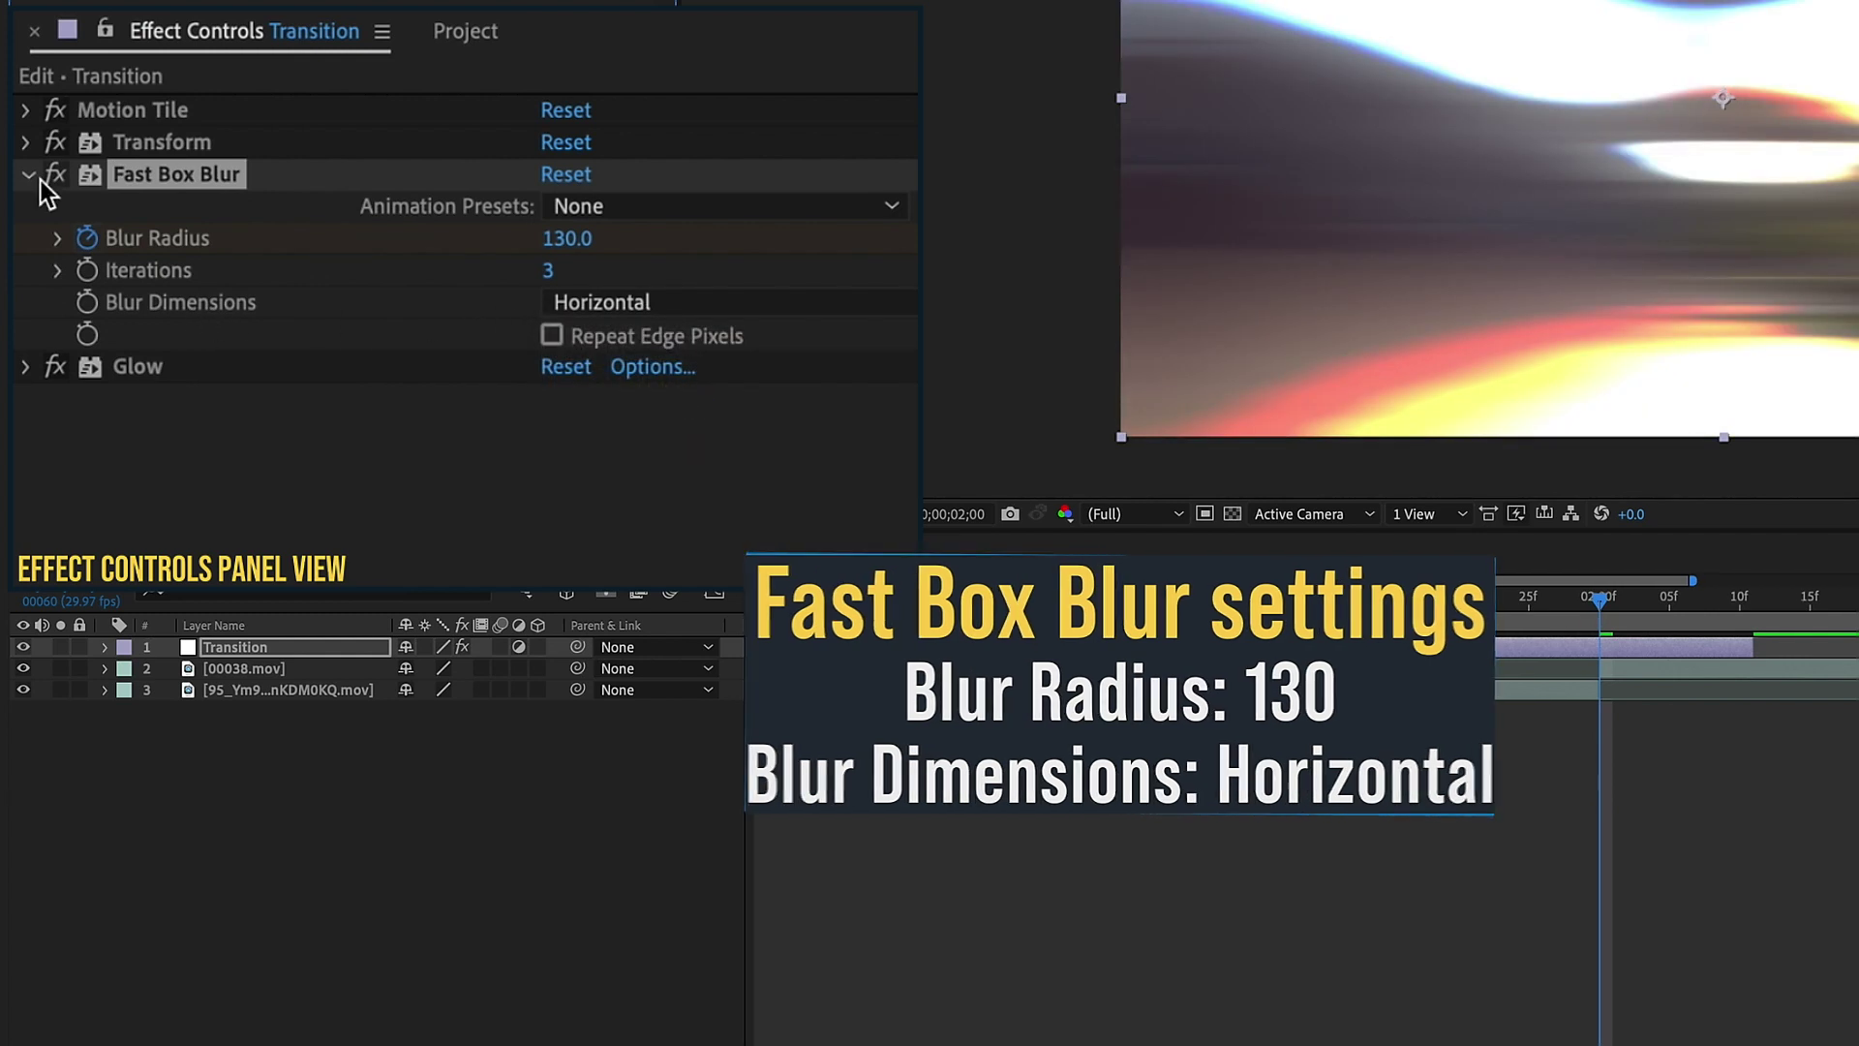
click(29, 176)
- Set Glow Threshold to 0% and Glow Intensity to 0.8
click(27, 210)
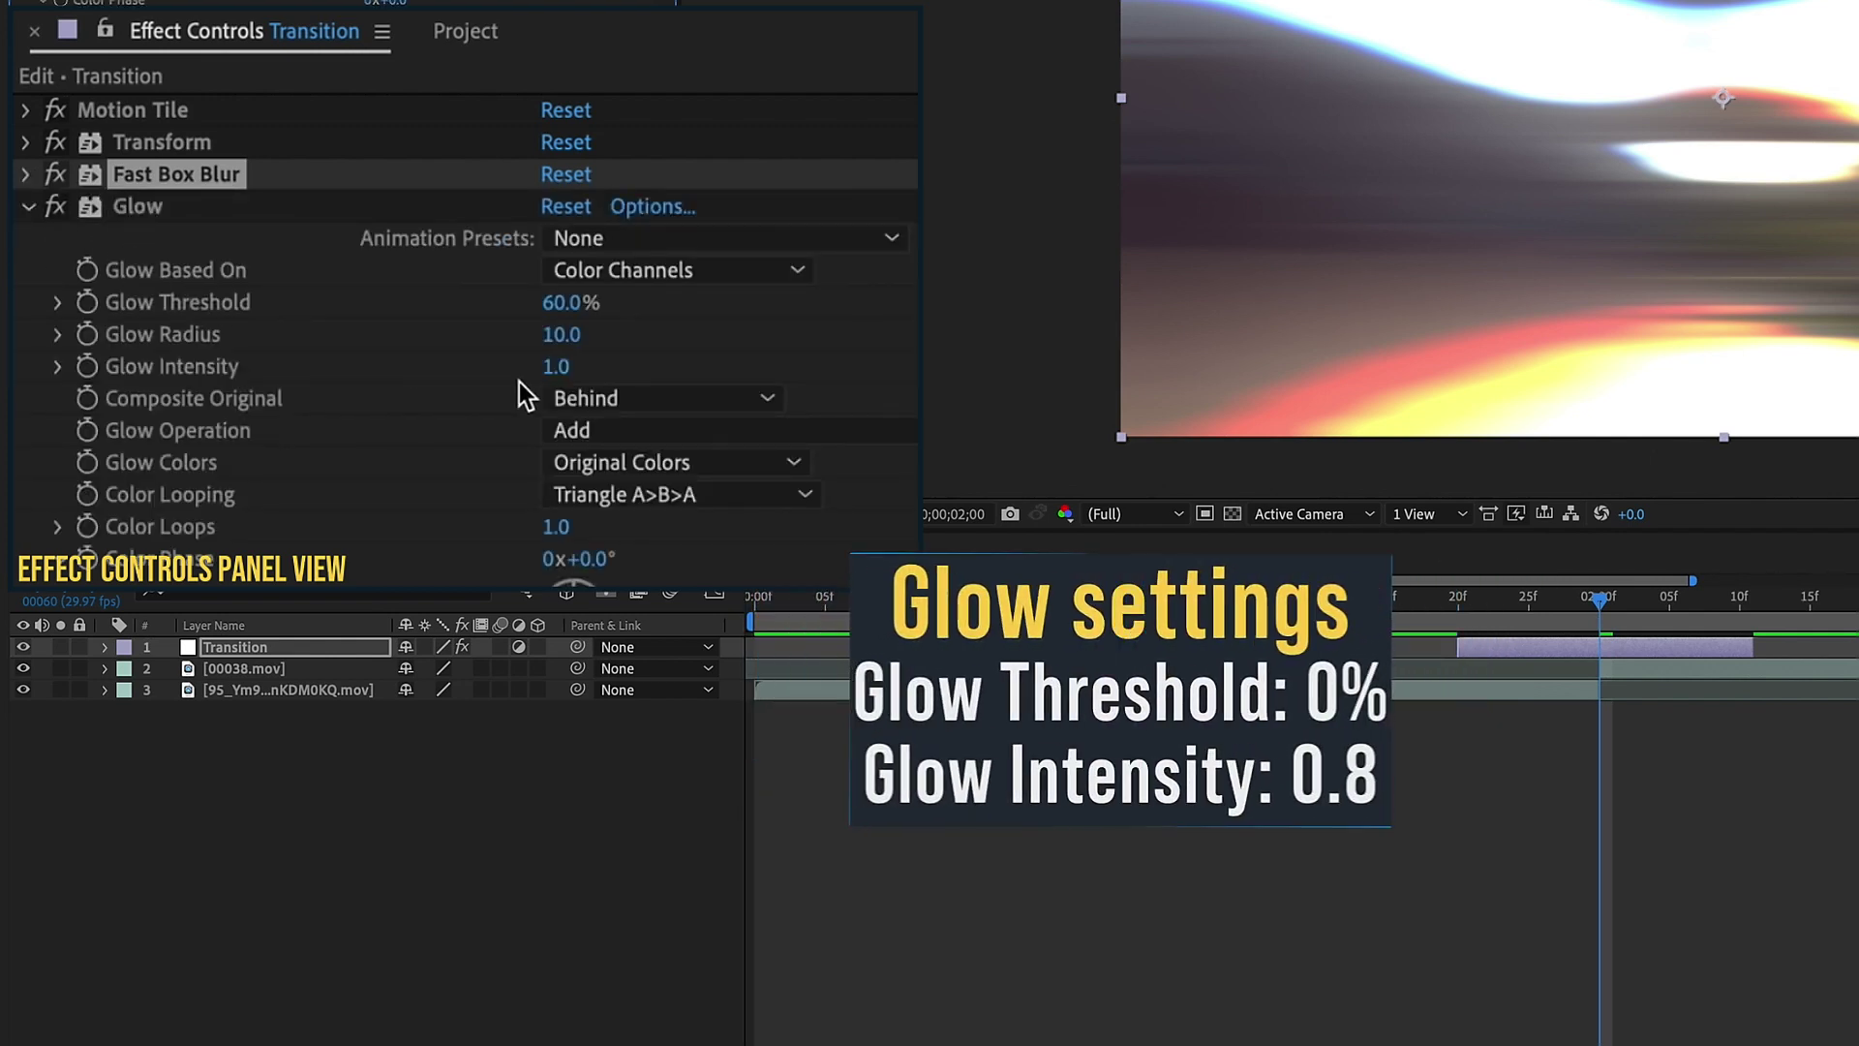
click(566, 306)
text(0)
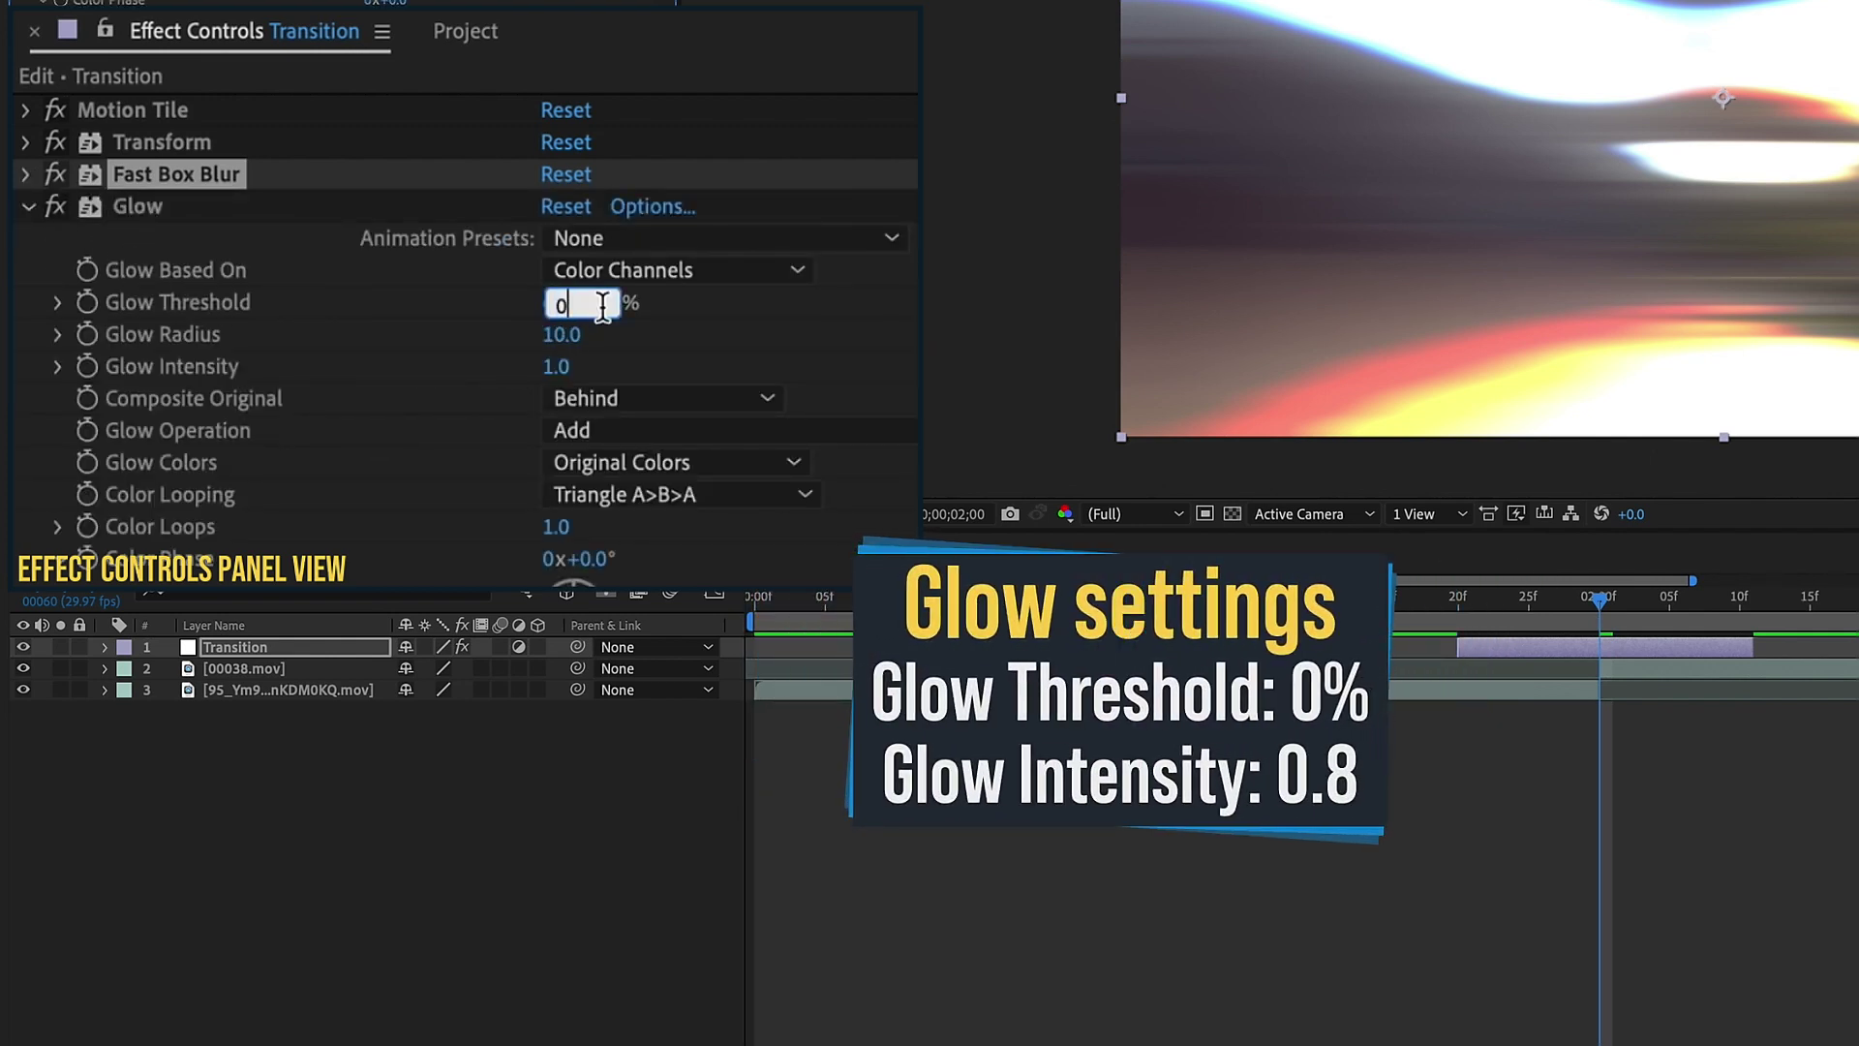
click(558, 367)
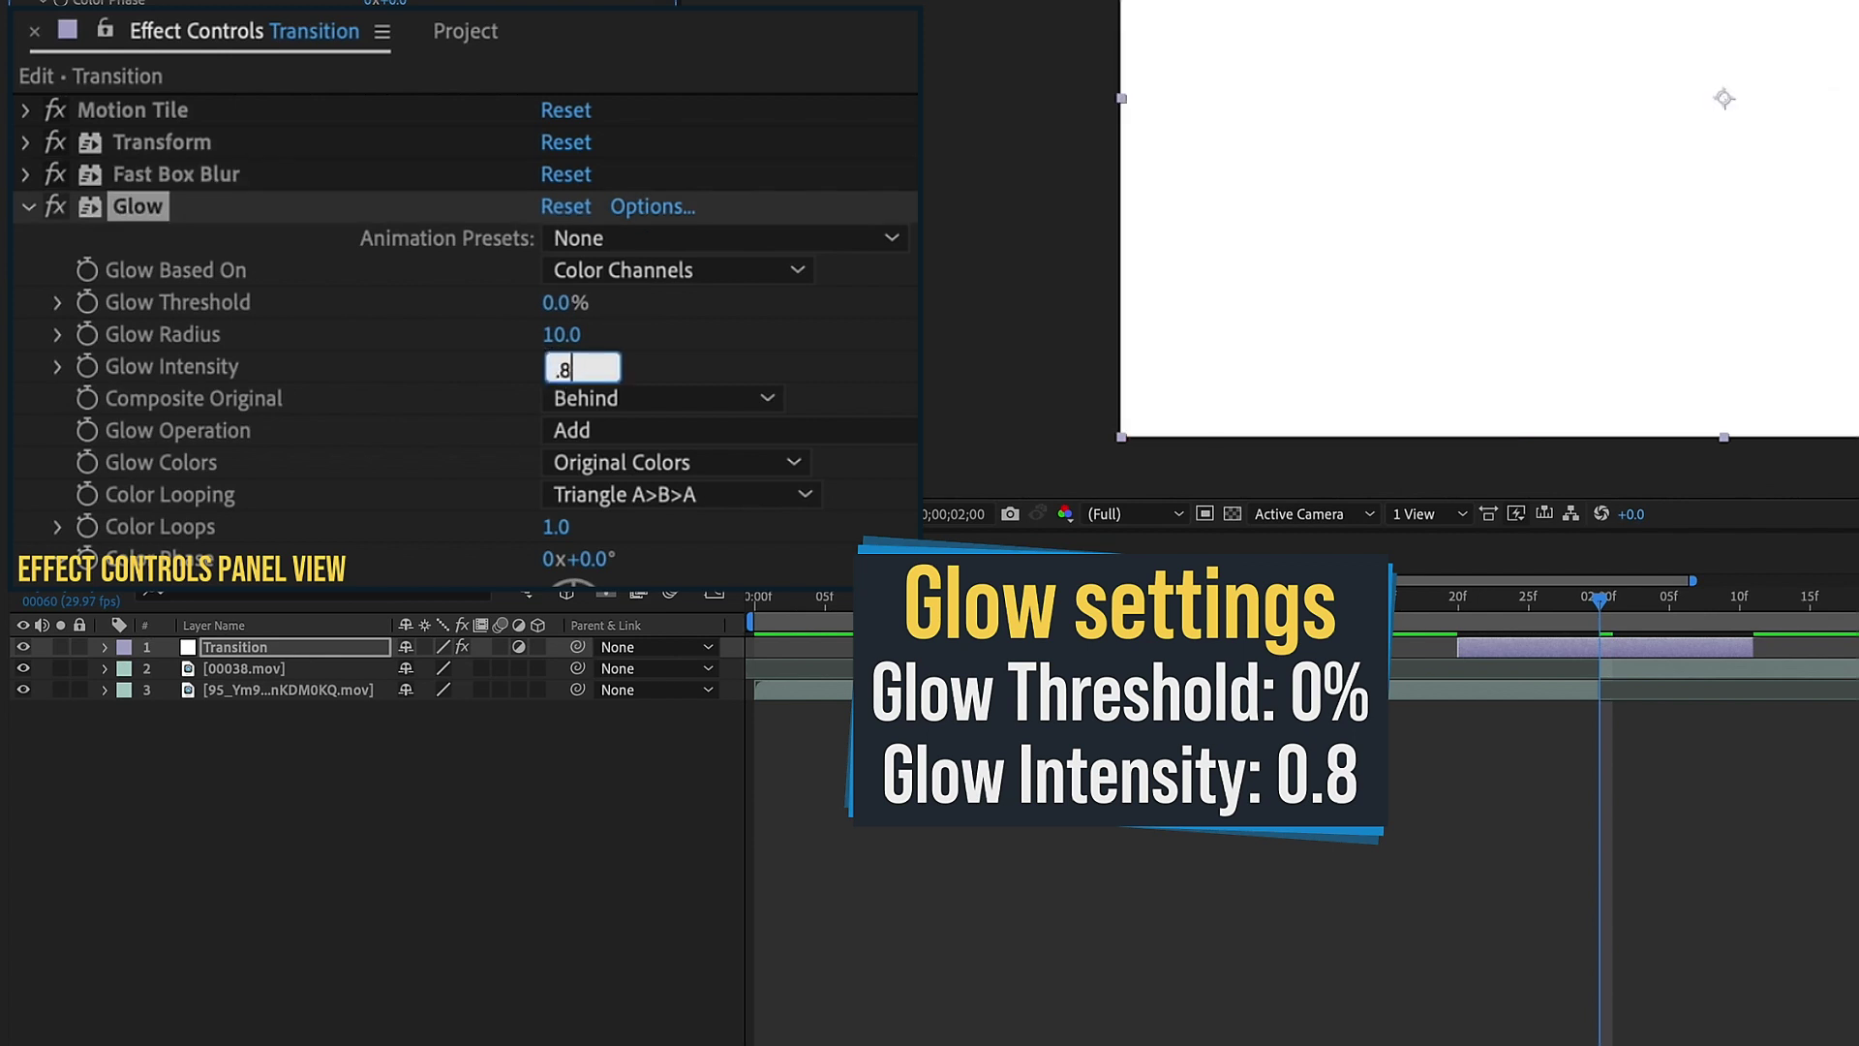
click(87, 368)
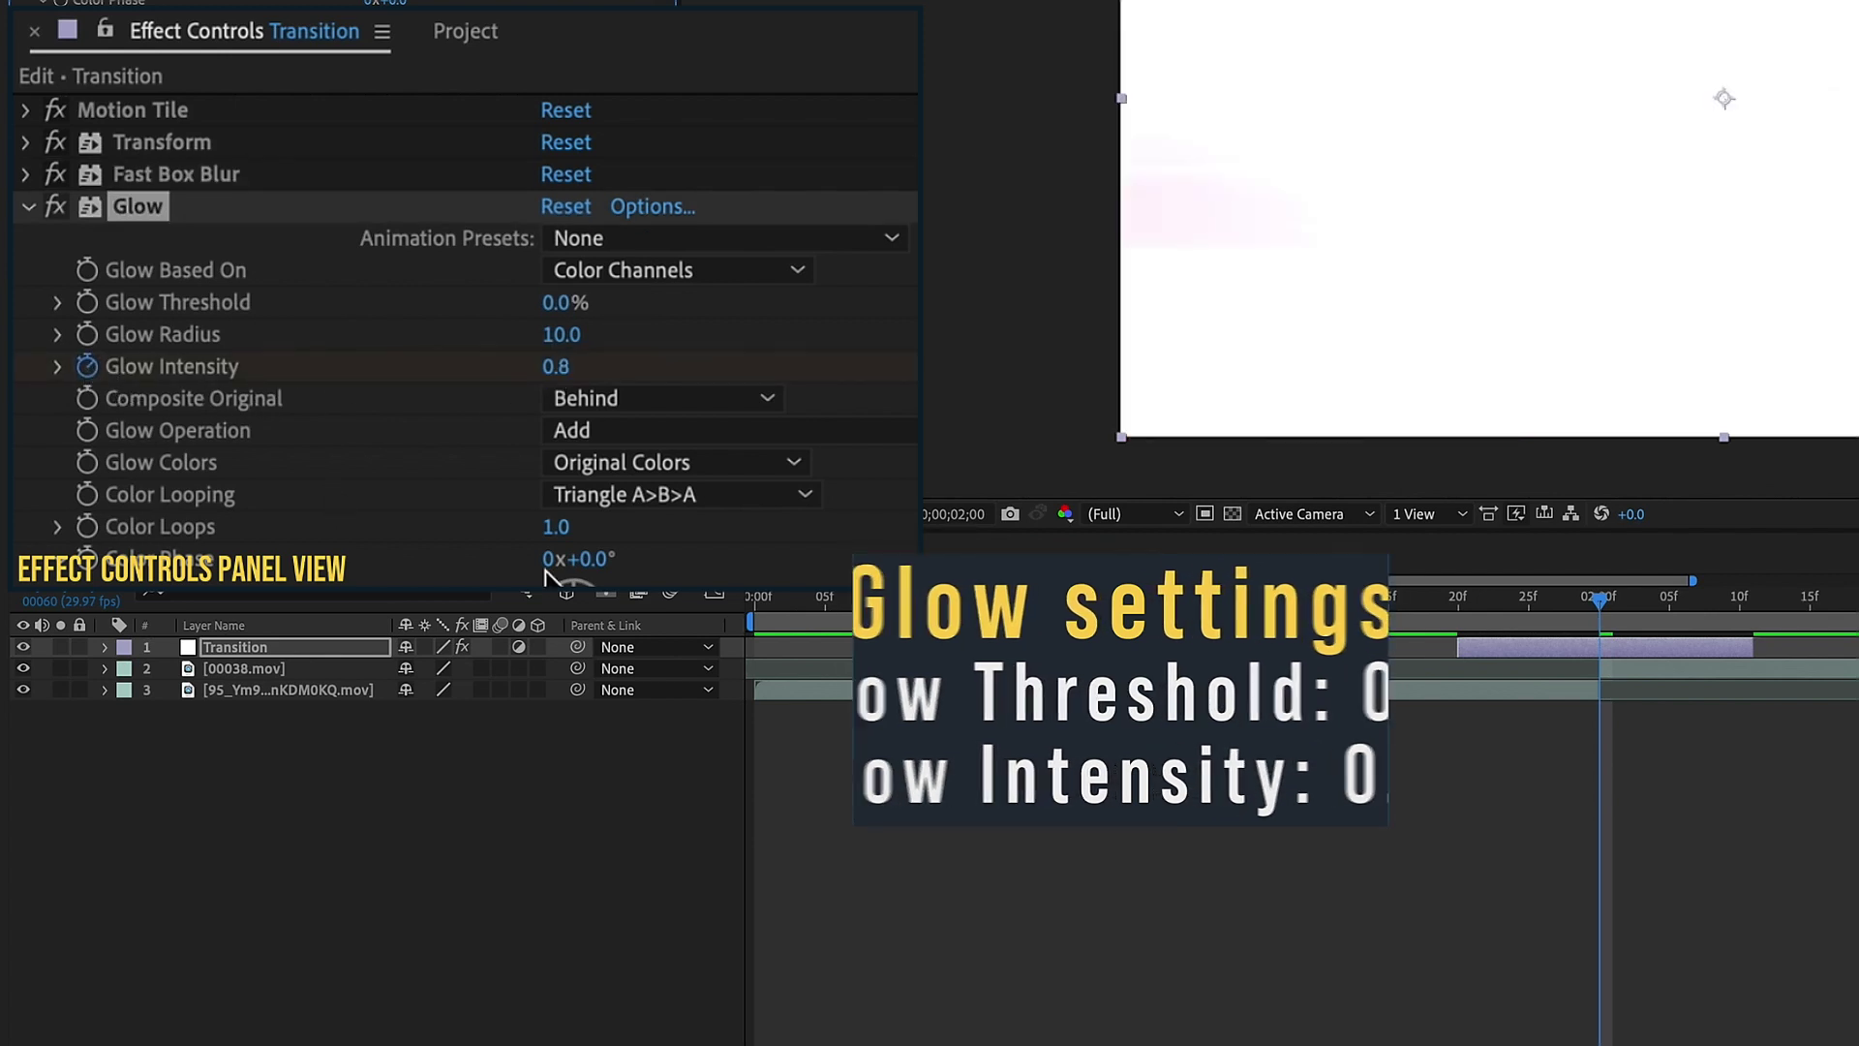
click(31, 207)
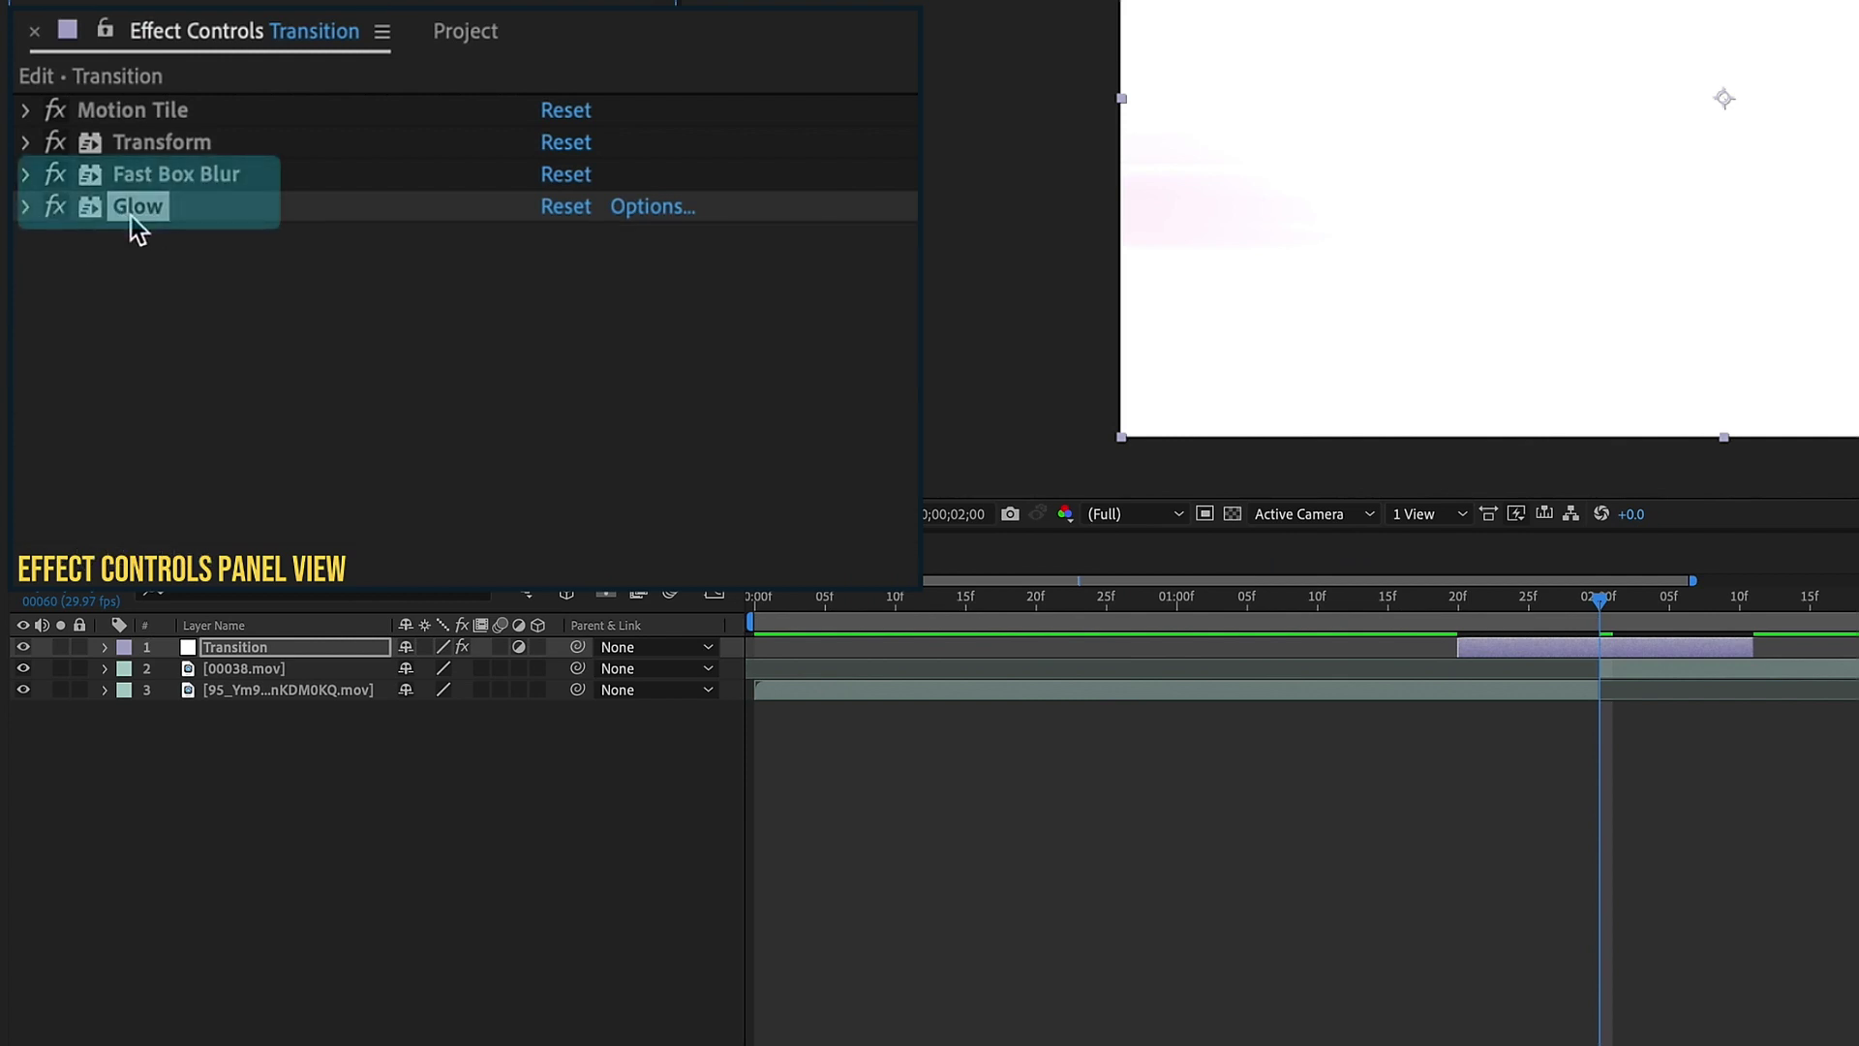
- Switch off Fast Box Blur and Glow and move the Position keyframe back to 0;00;01;29
click(56, 206)
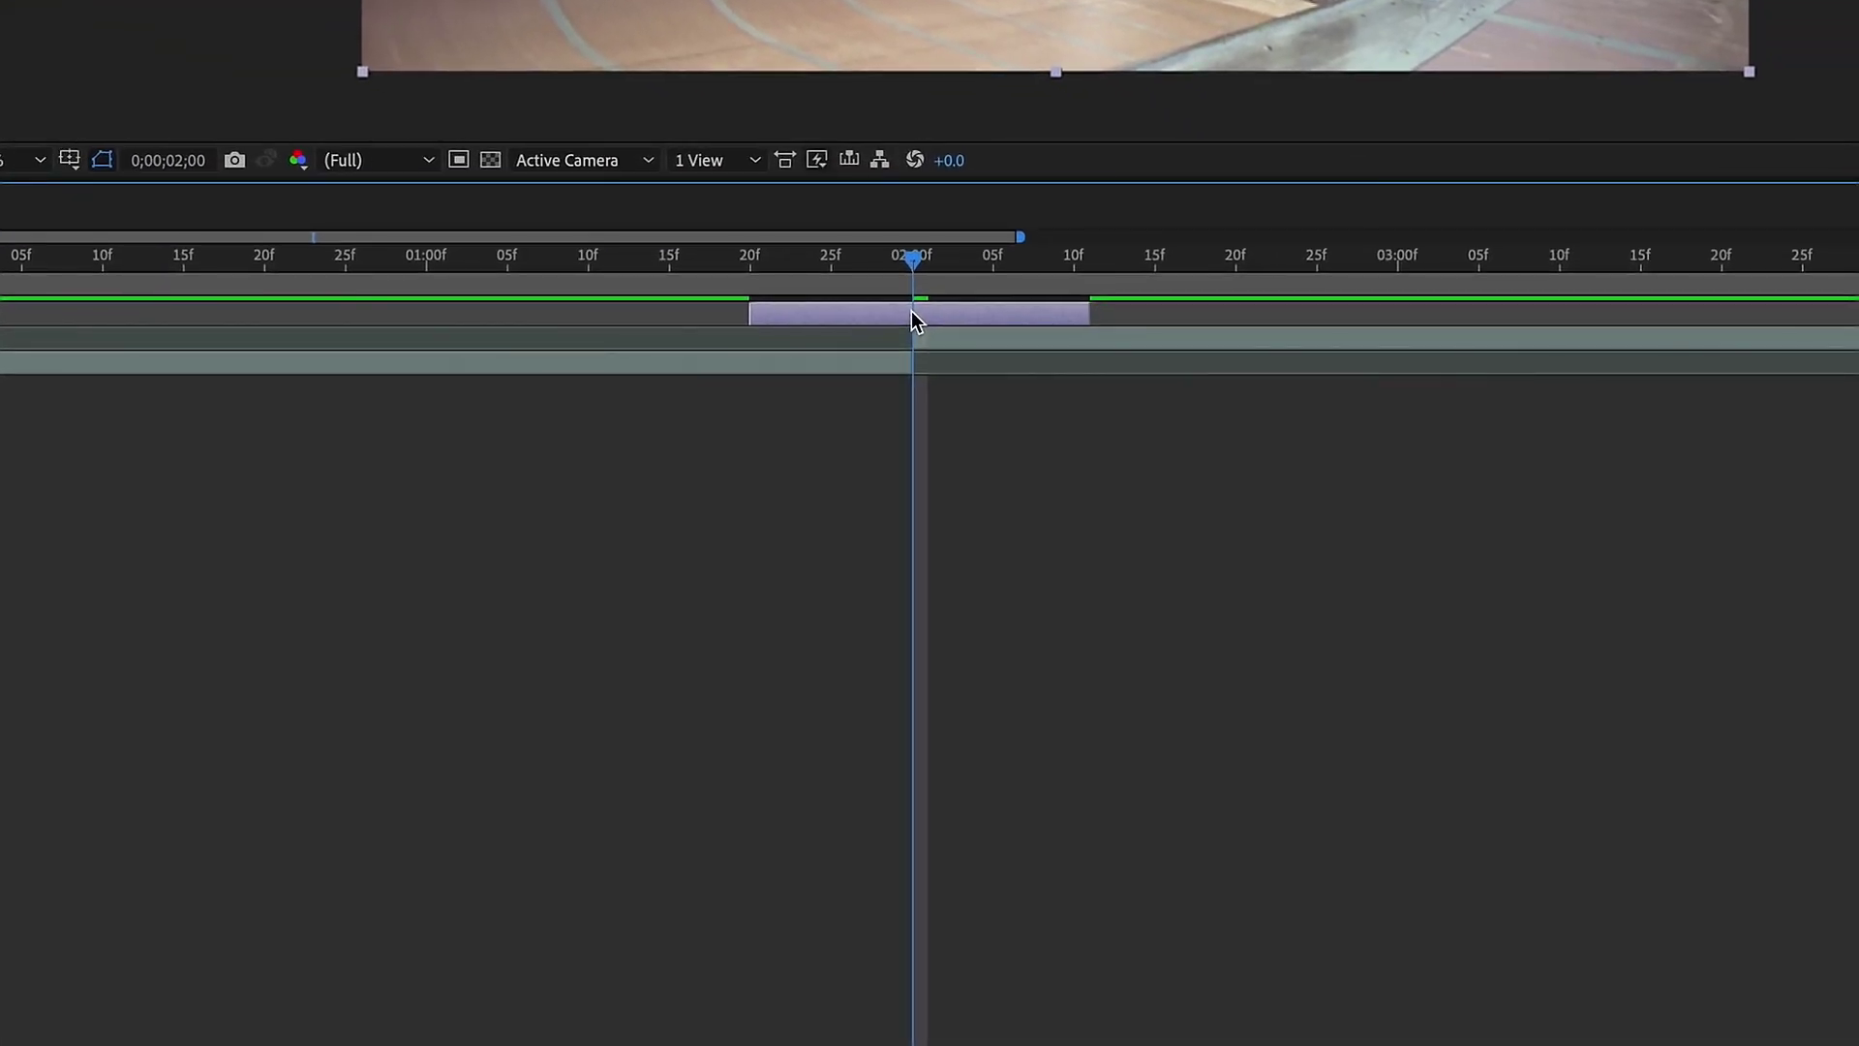
key(u)
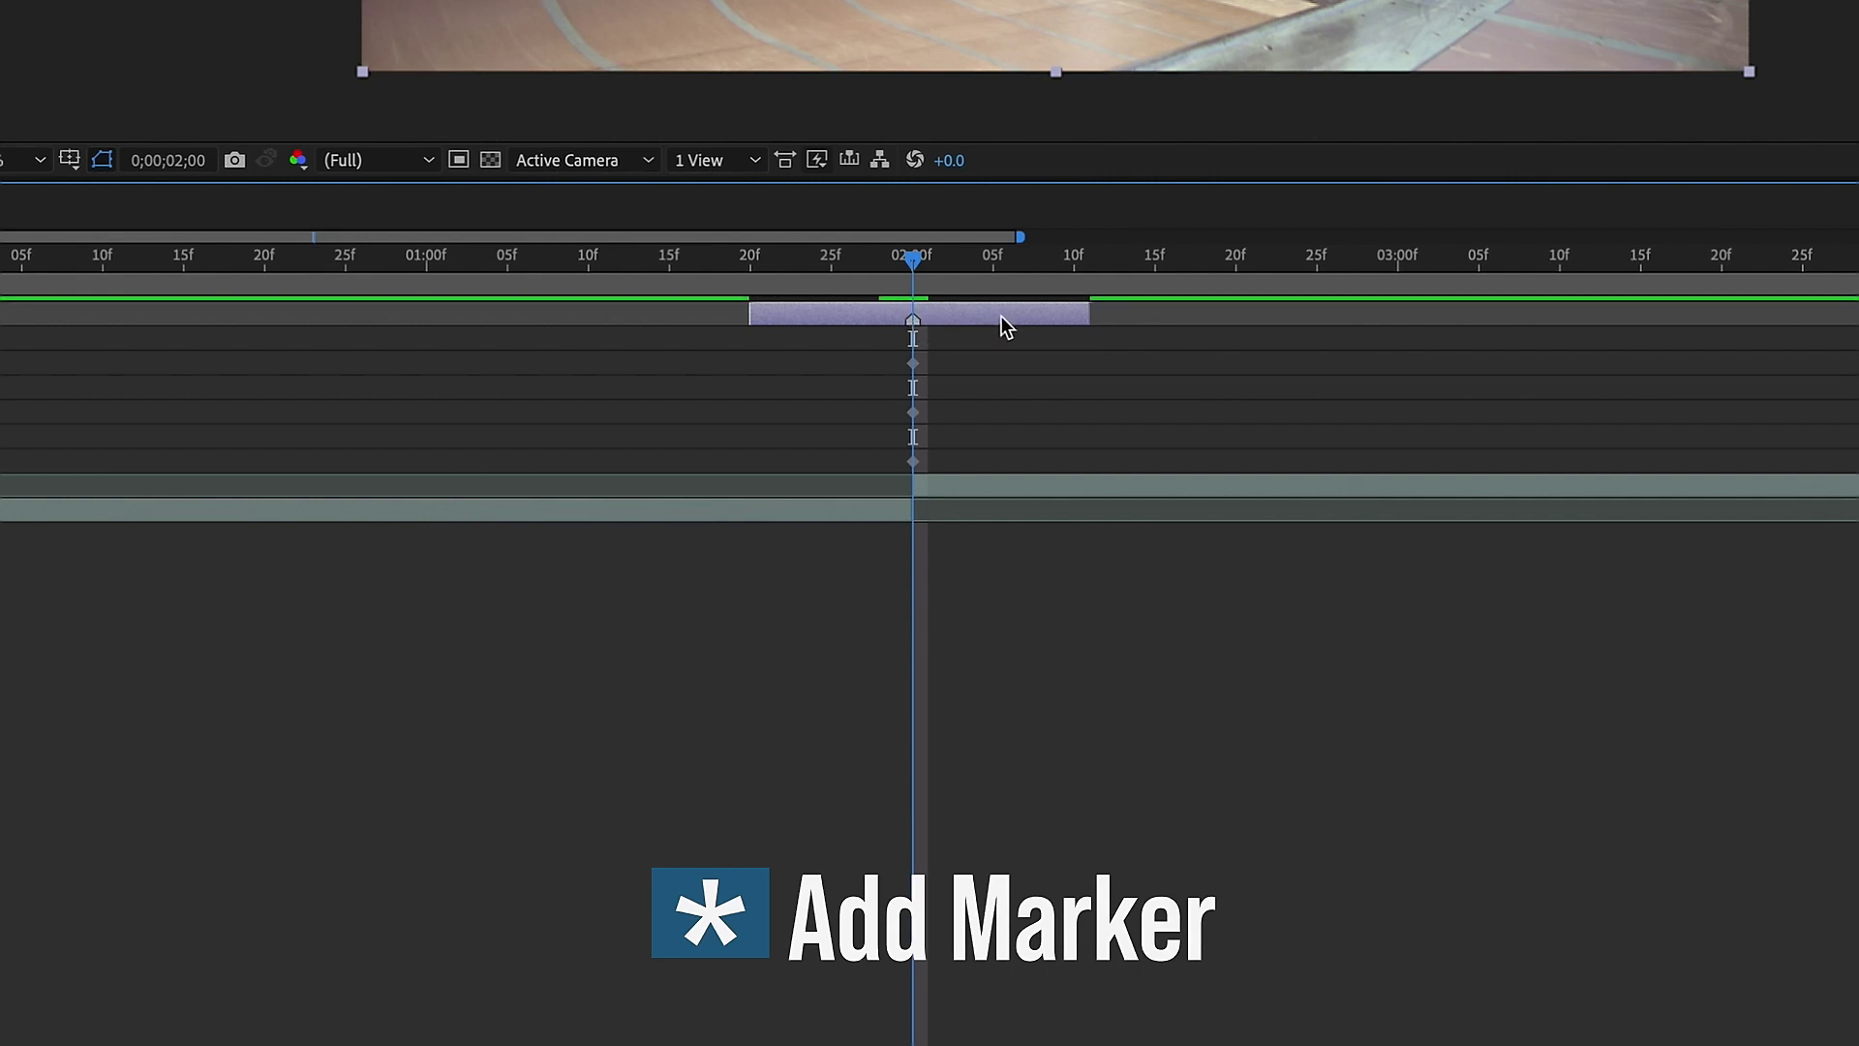
click(965, 481)
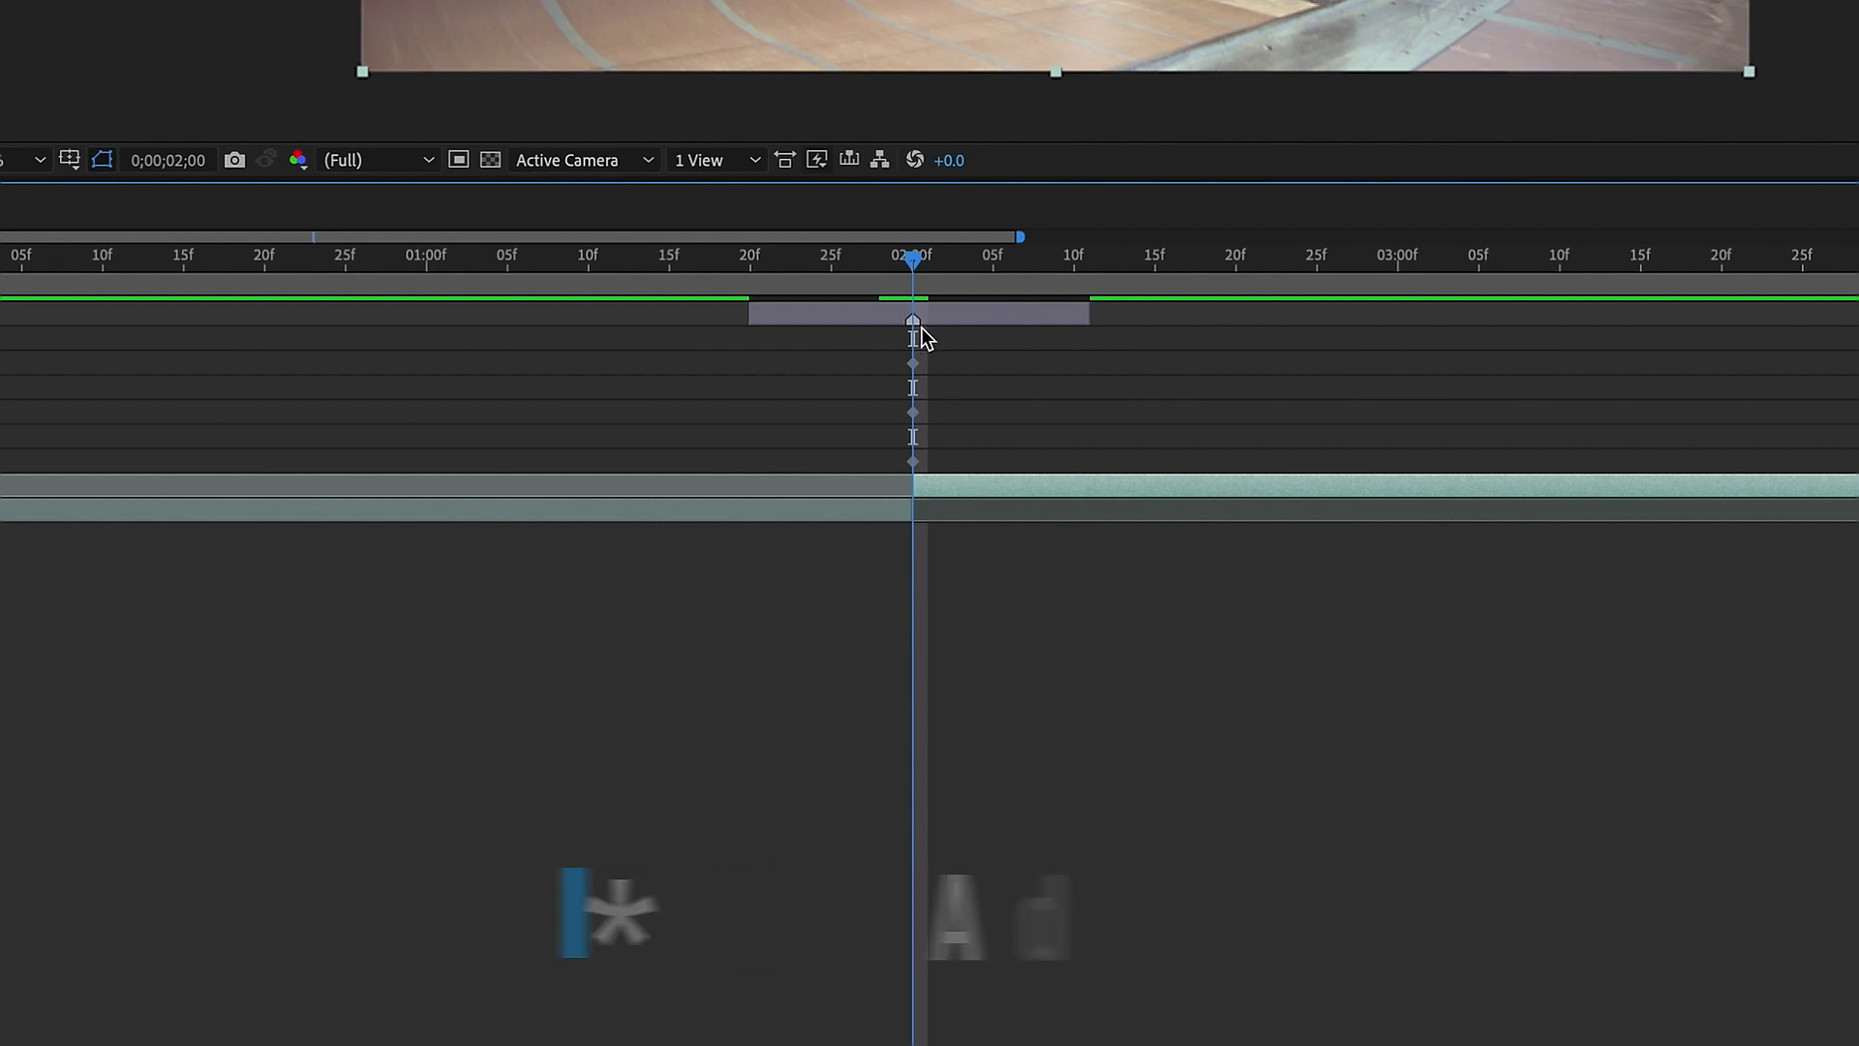
drag(917, 262, 900, 259)
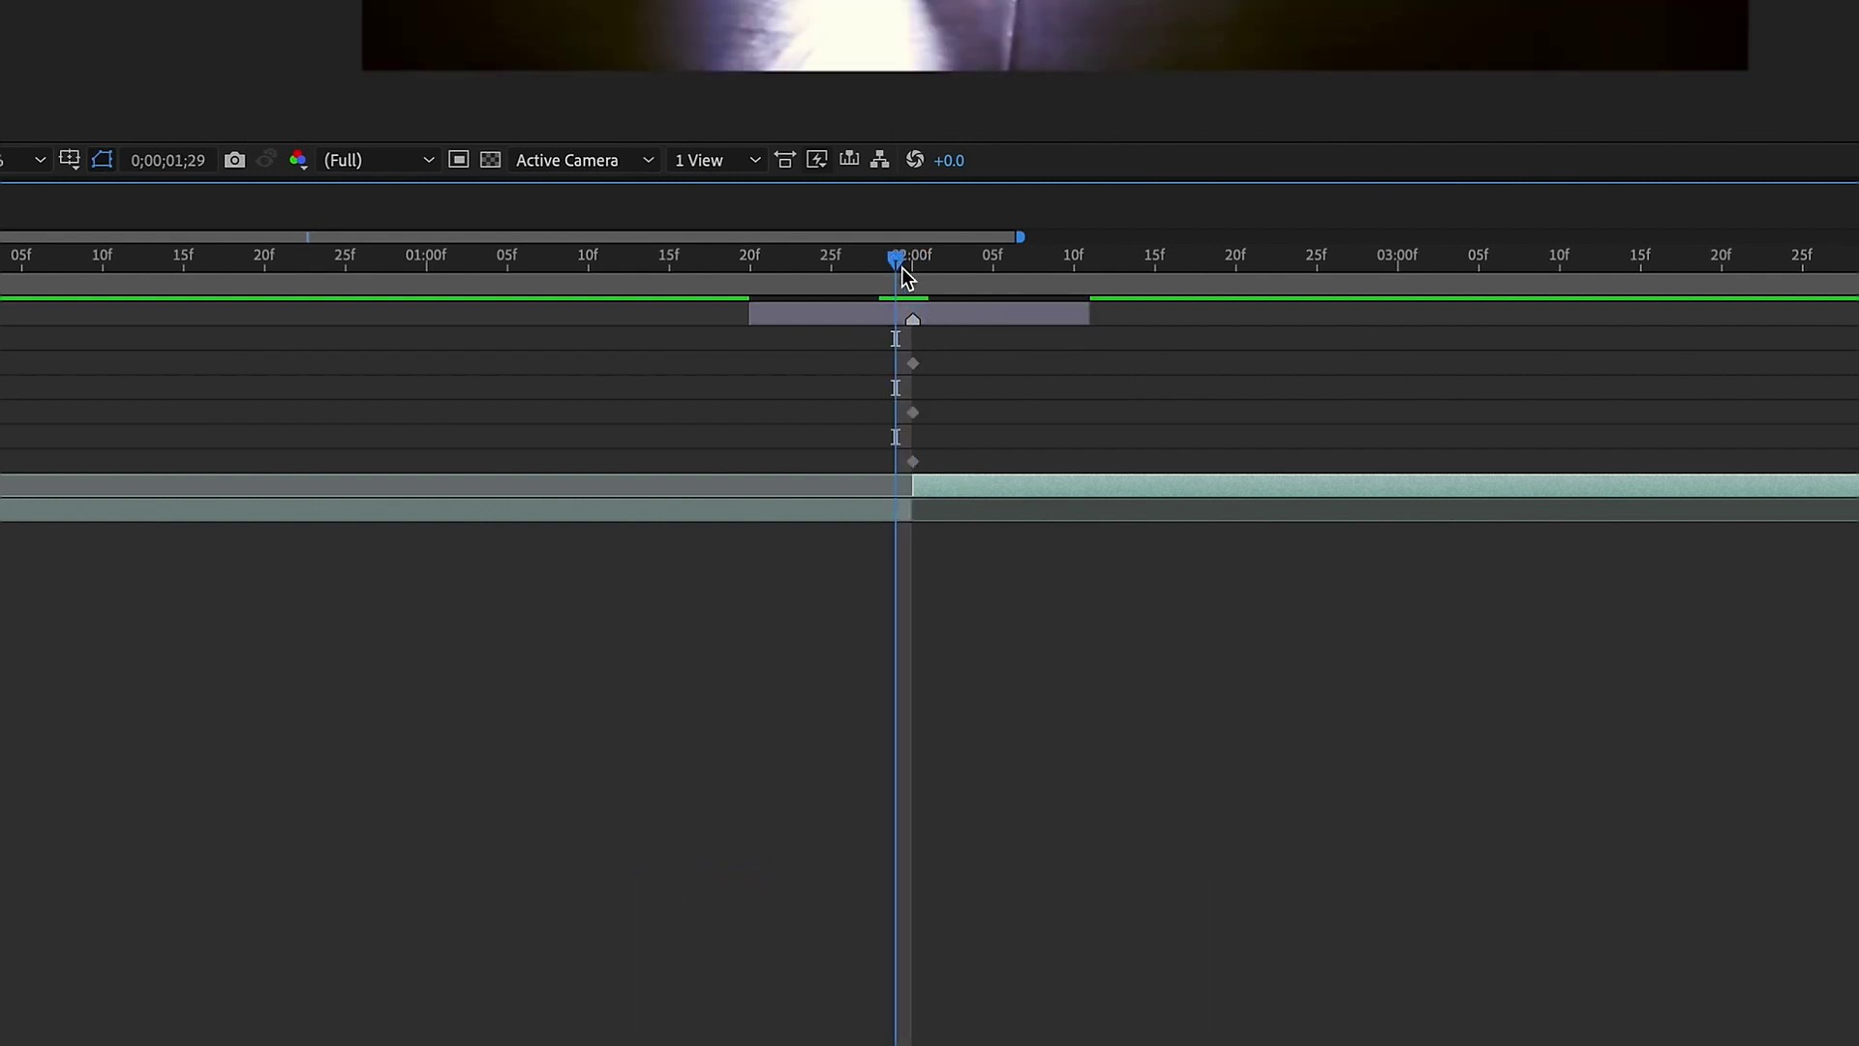
click(913, 364)
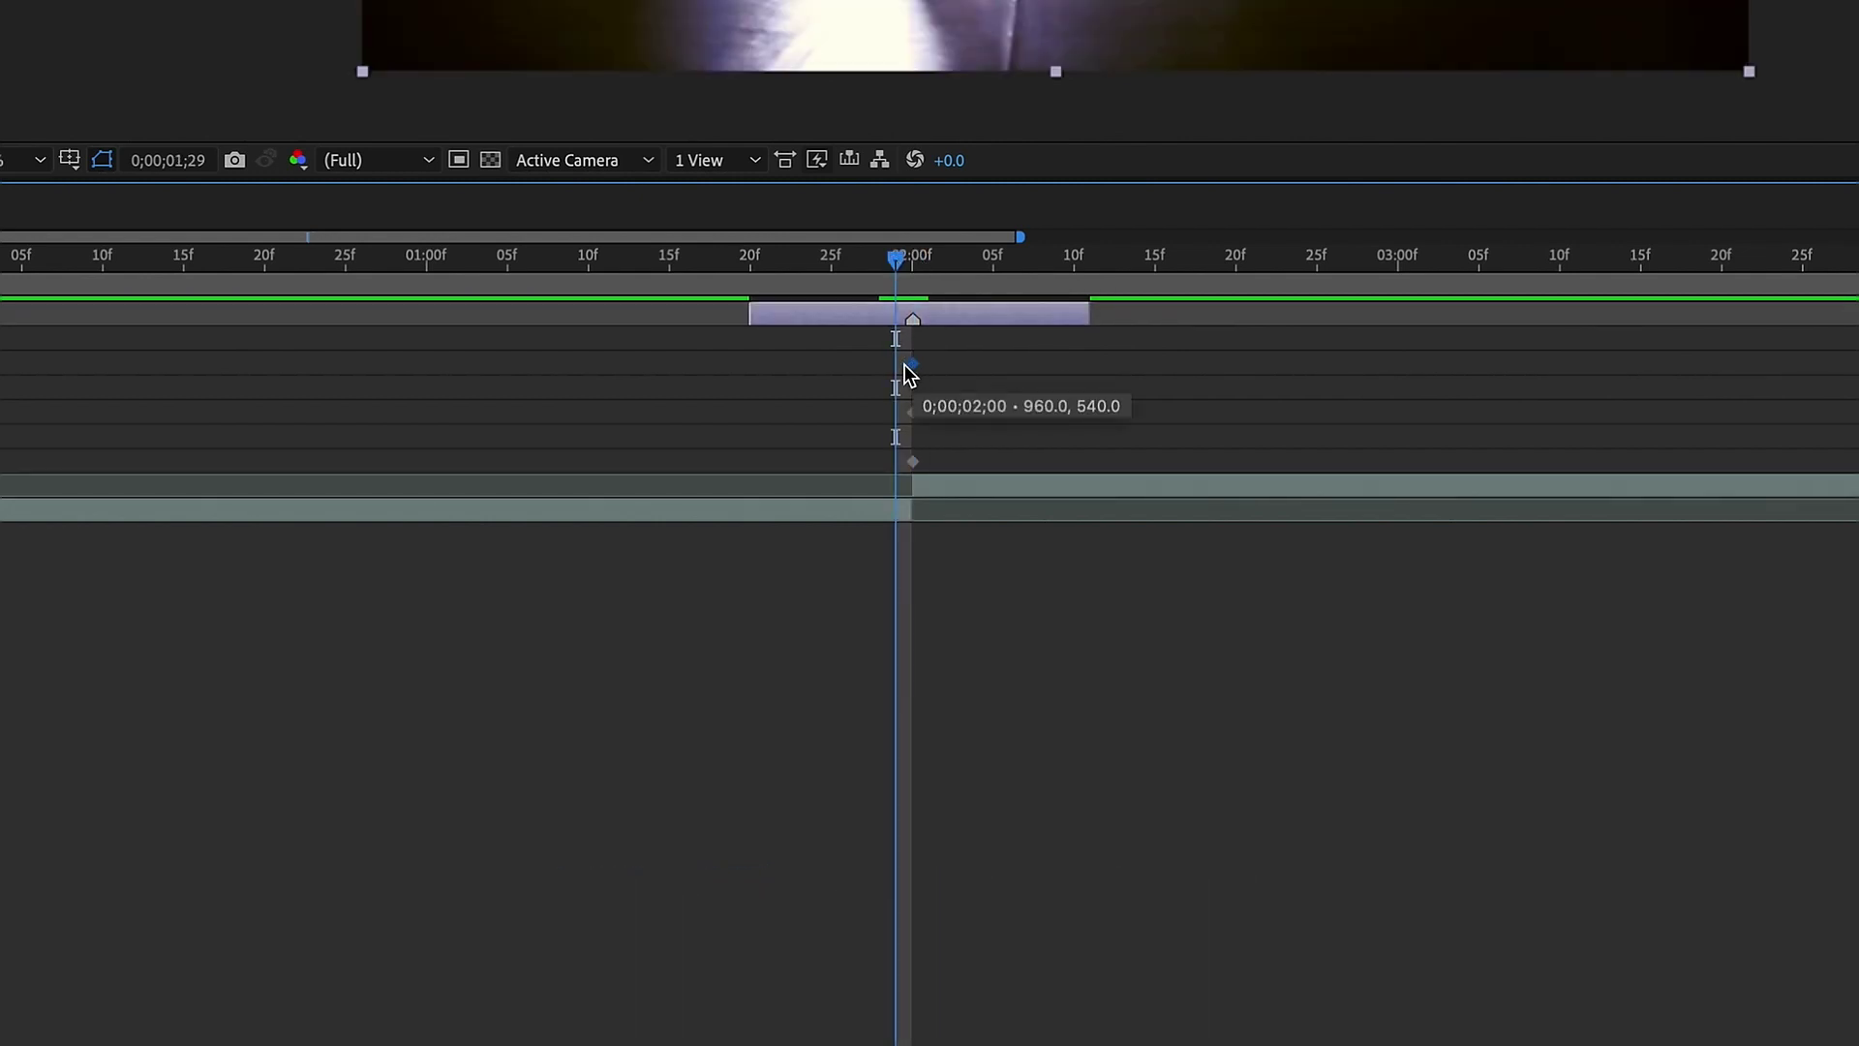
drag(906, 365, 896, 365)
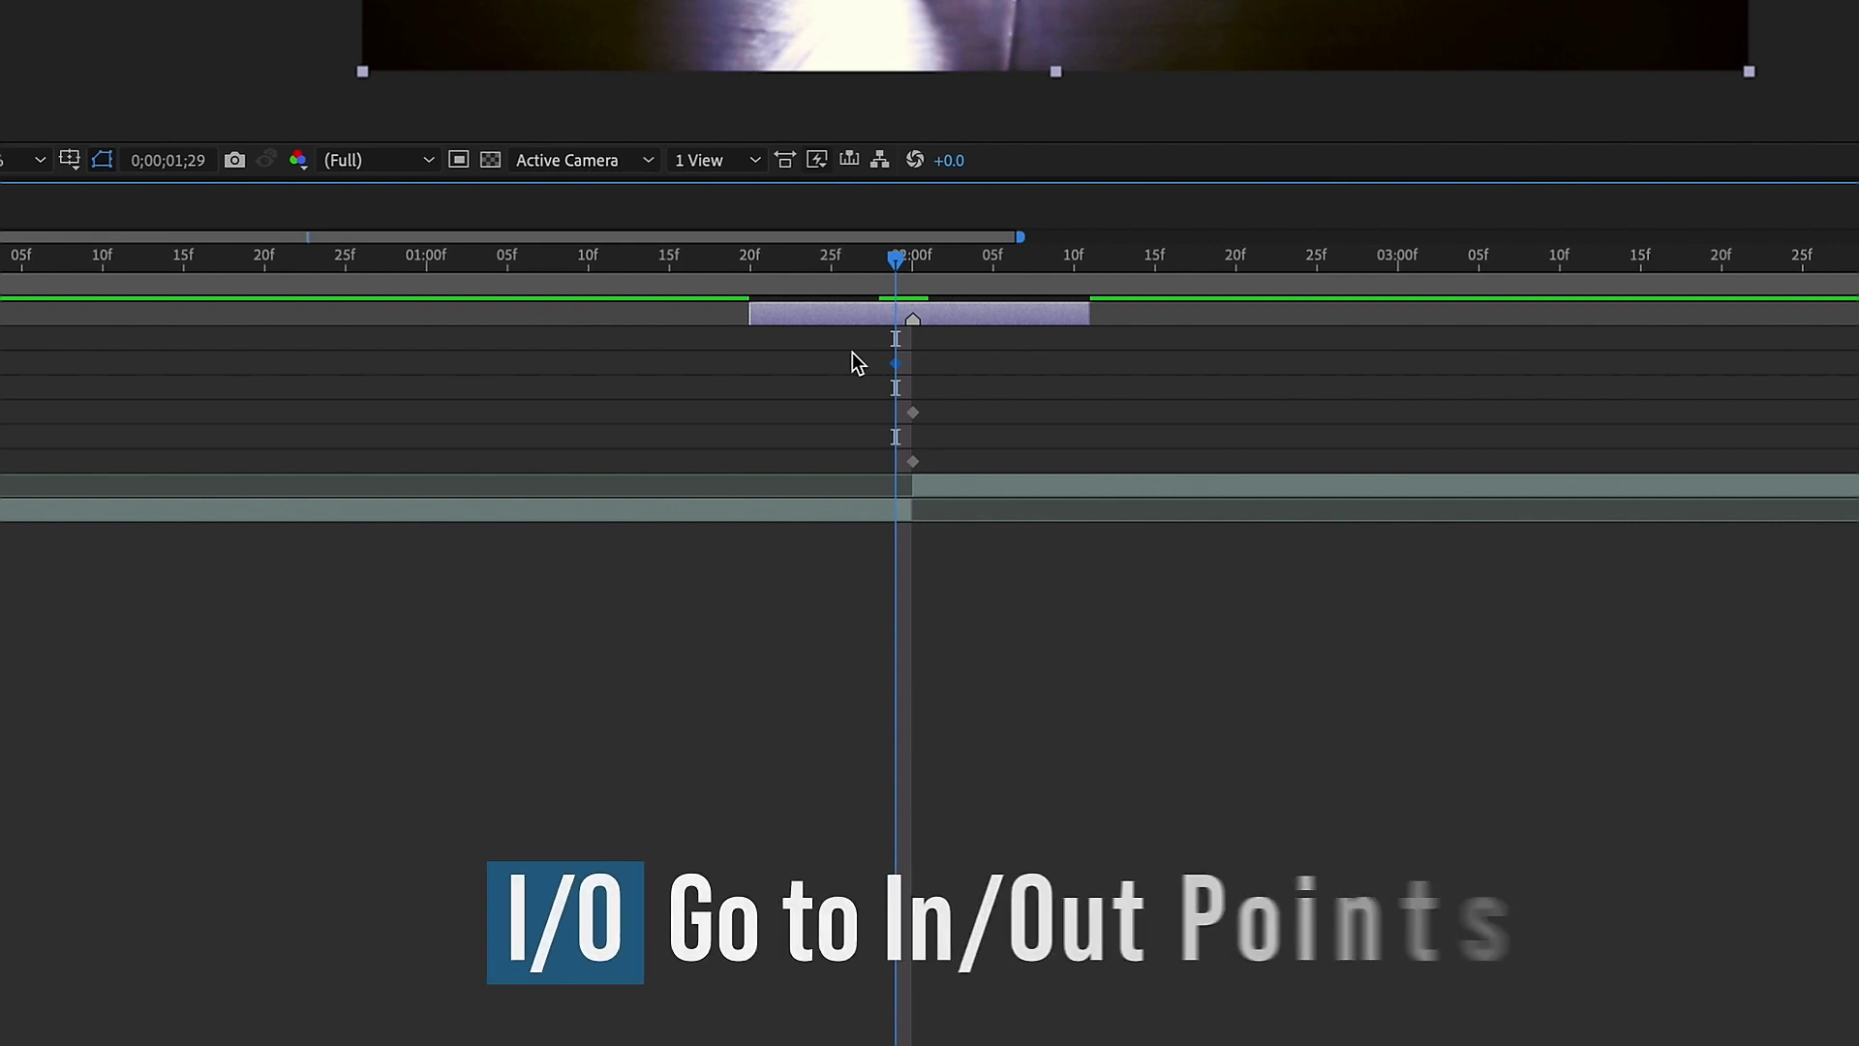
key(i)
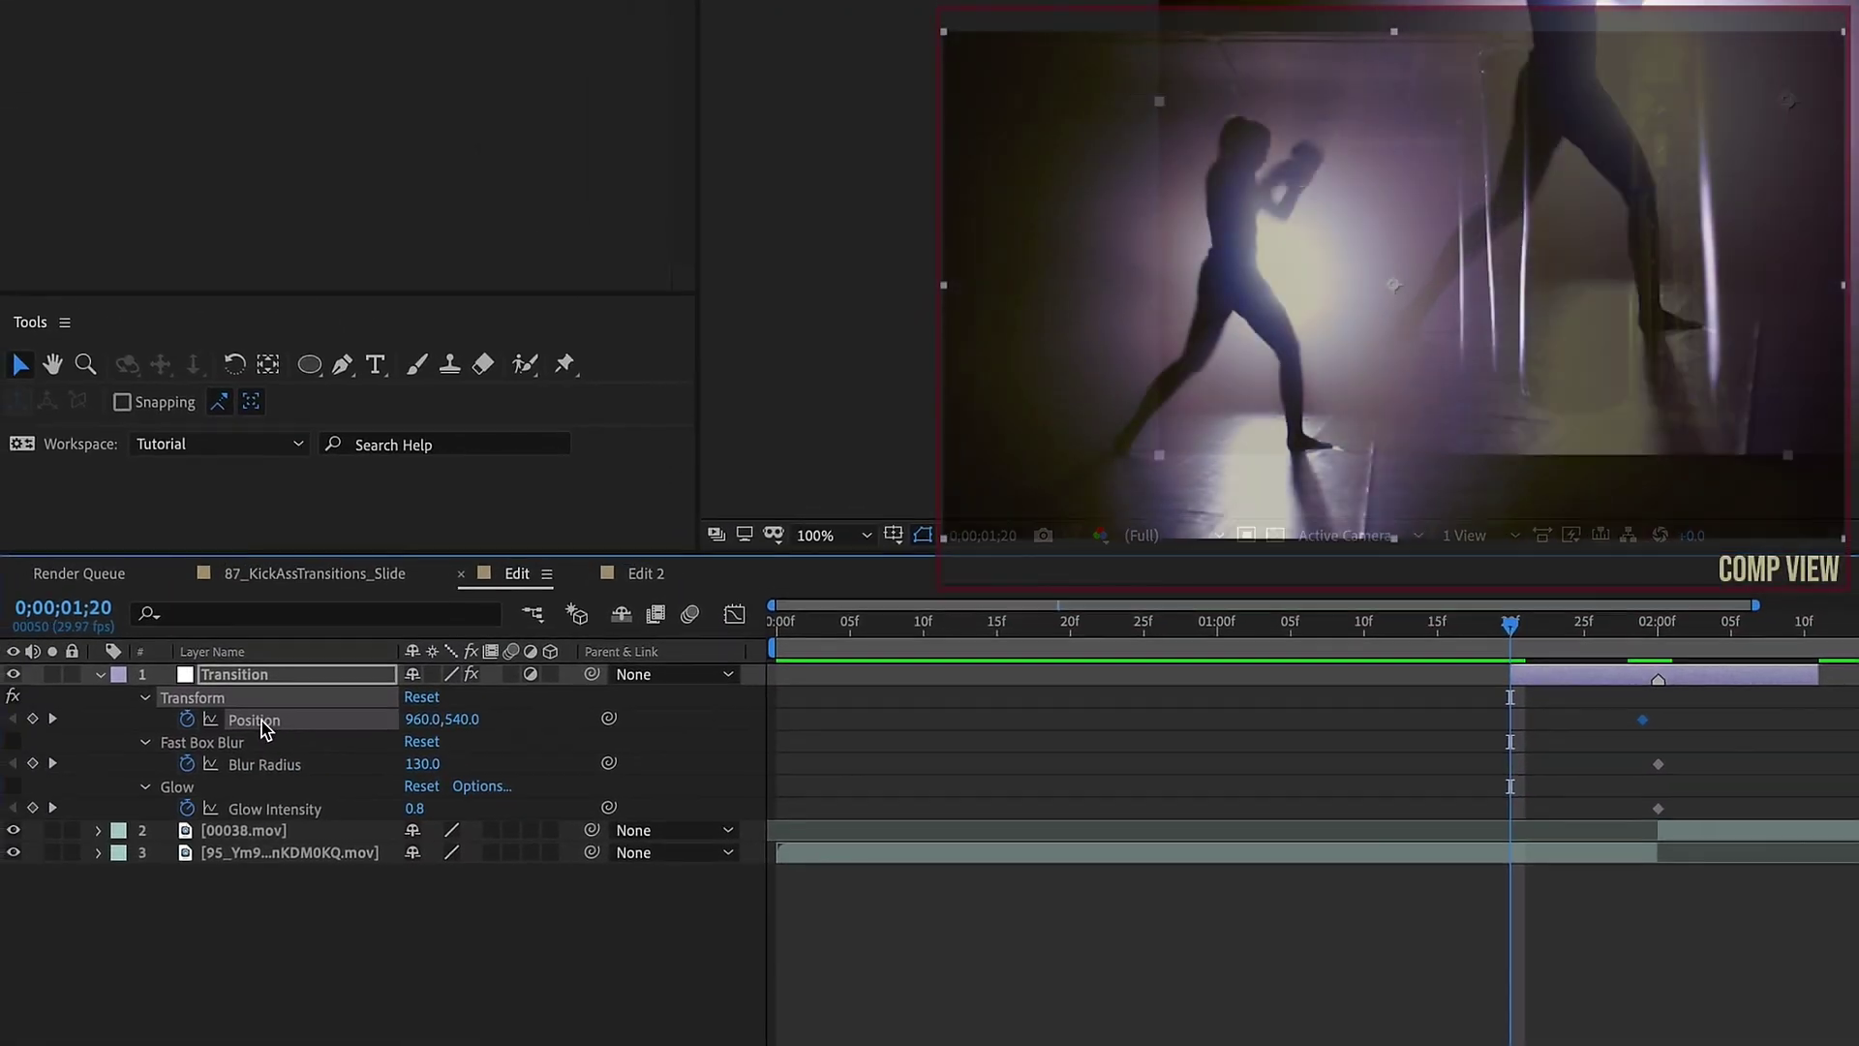
click(262, 724)
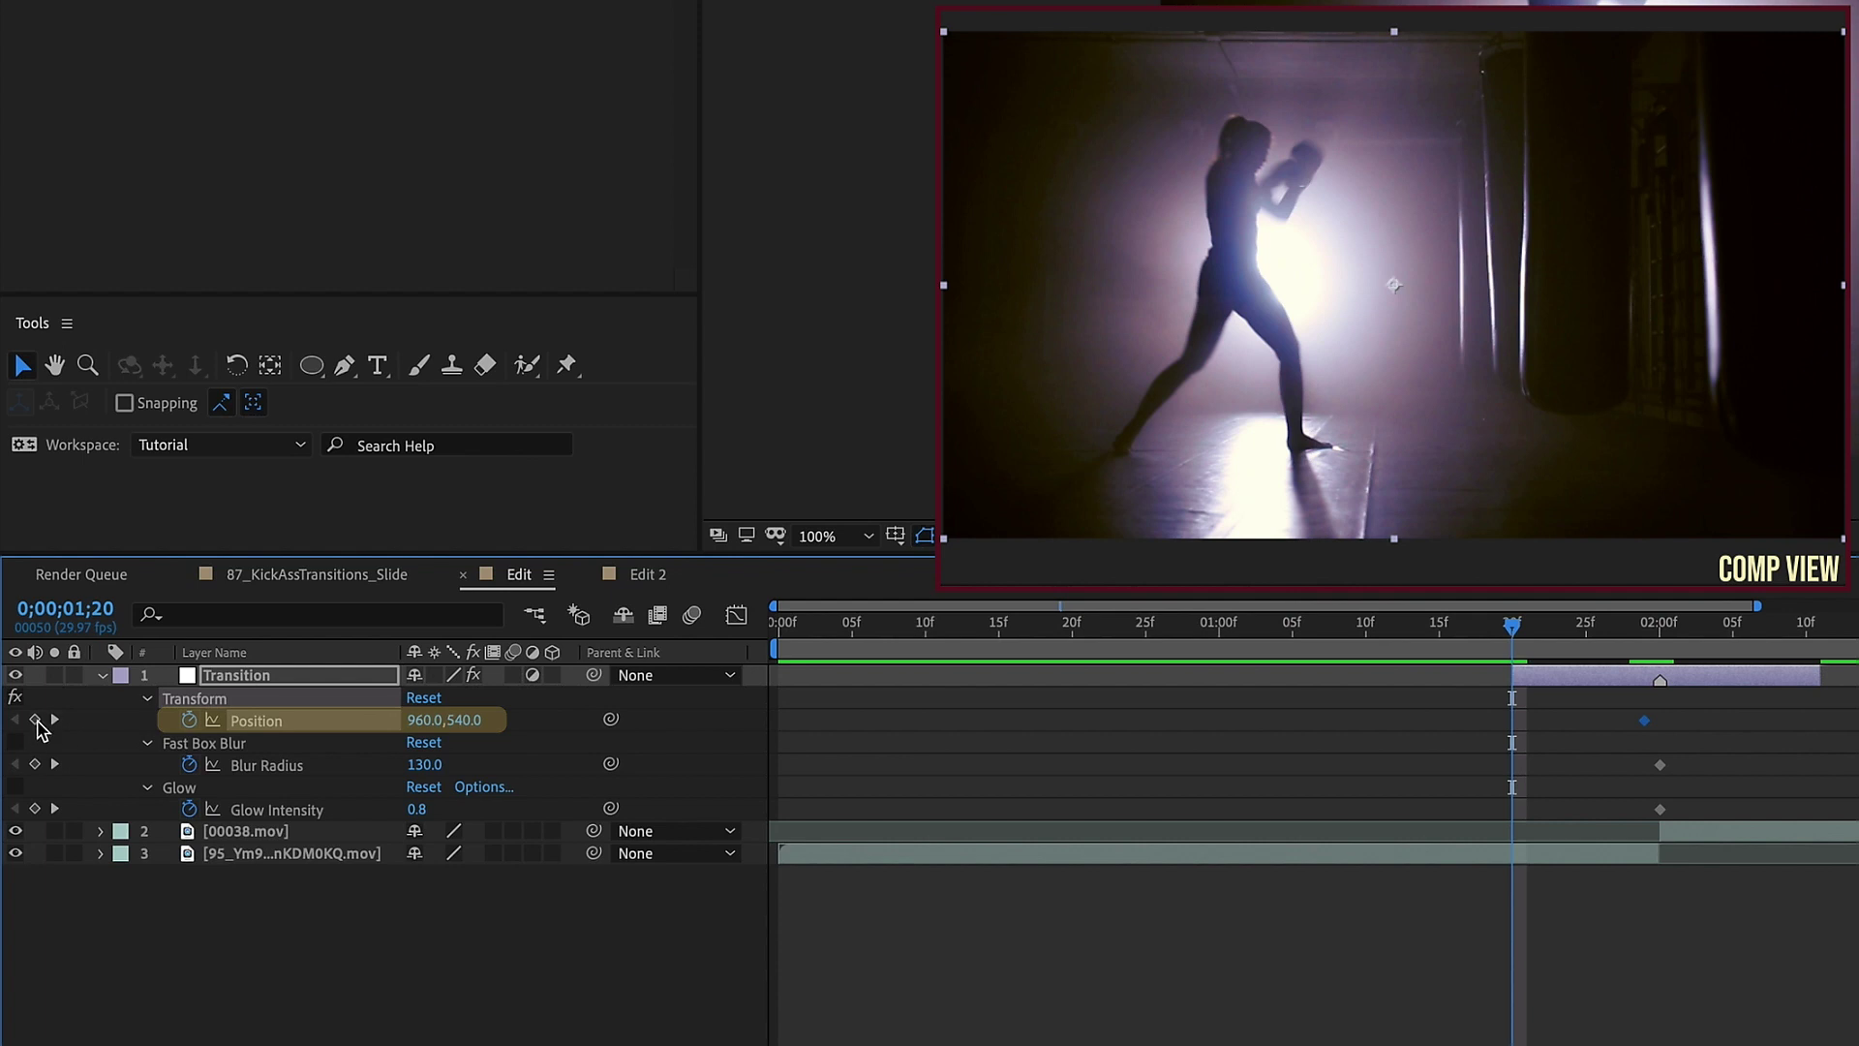
- At 0;00;01;20, keyframe Position at 960,540 and set Blur Radius and Glow Intensity to 0
click(36, 721)
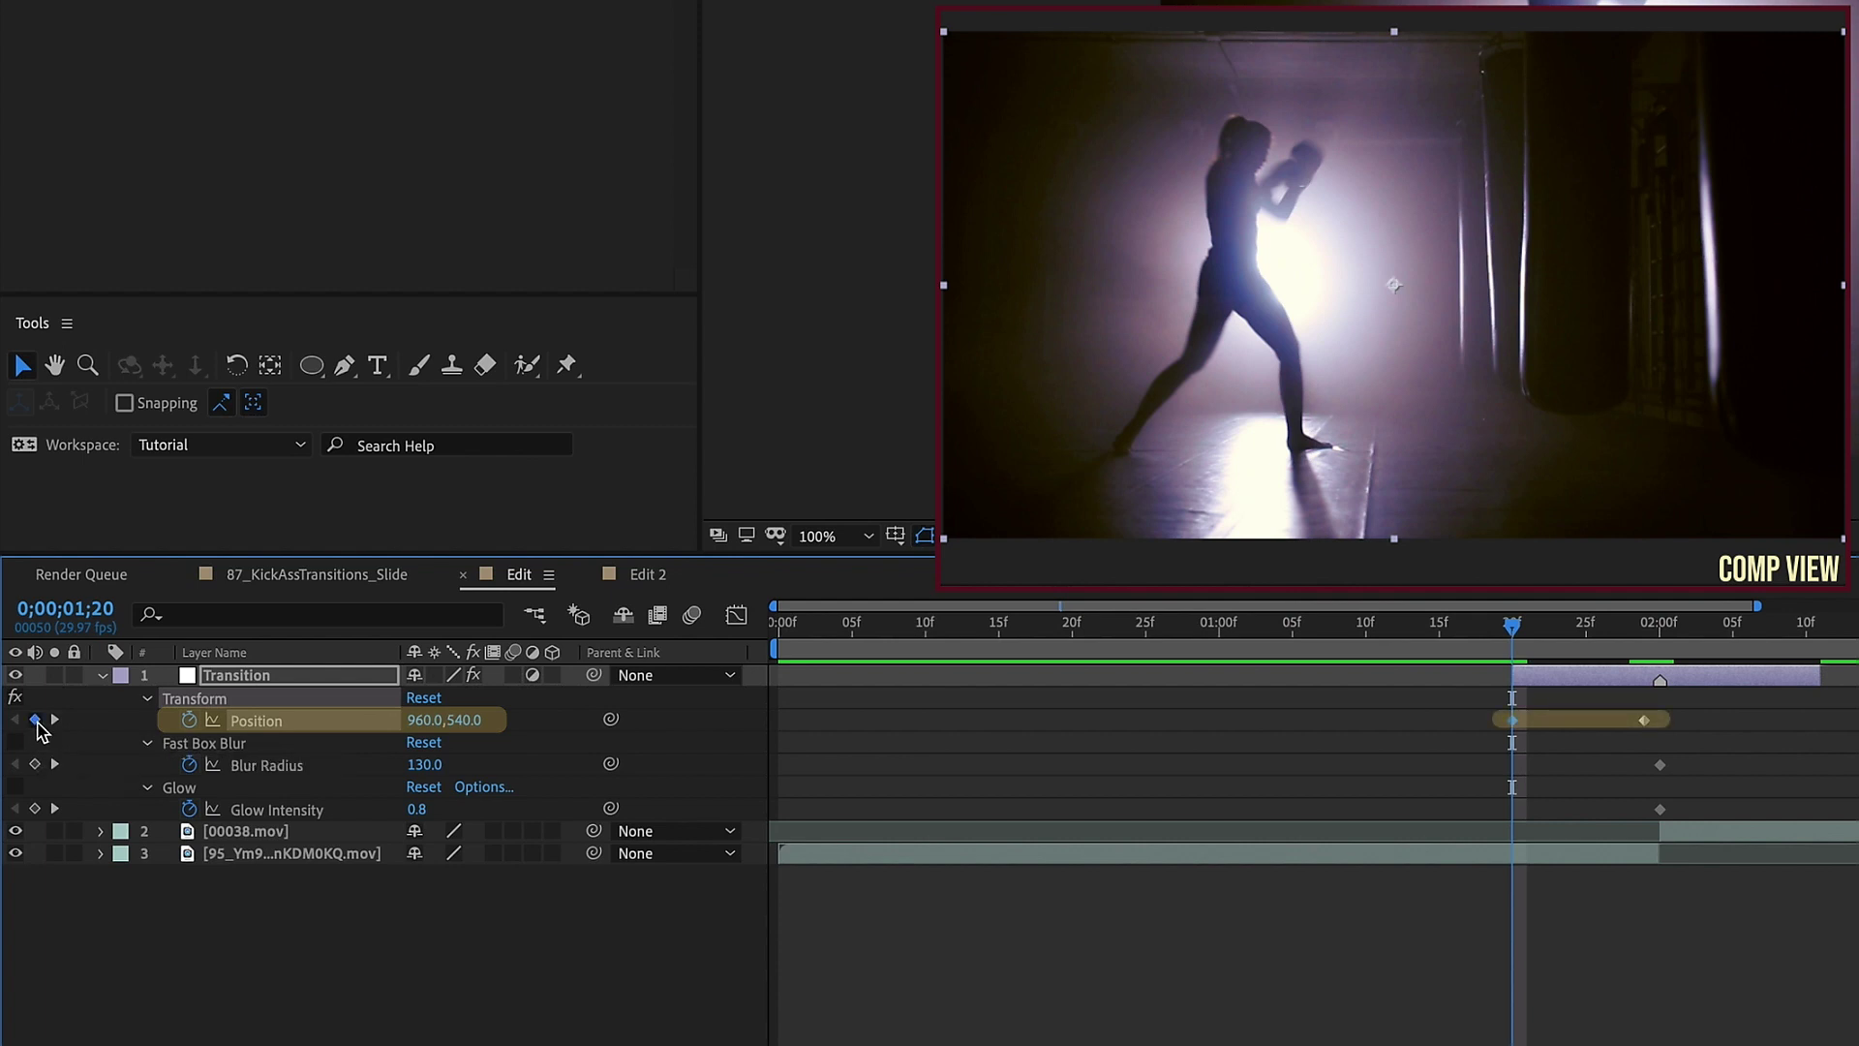
click(281, 748)
click(431, 767)
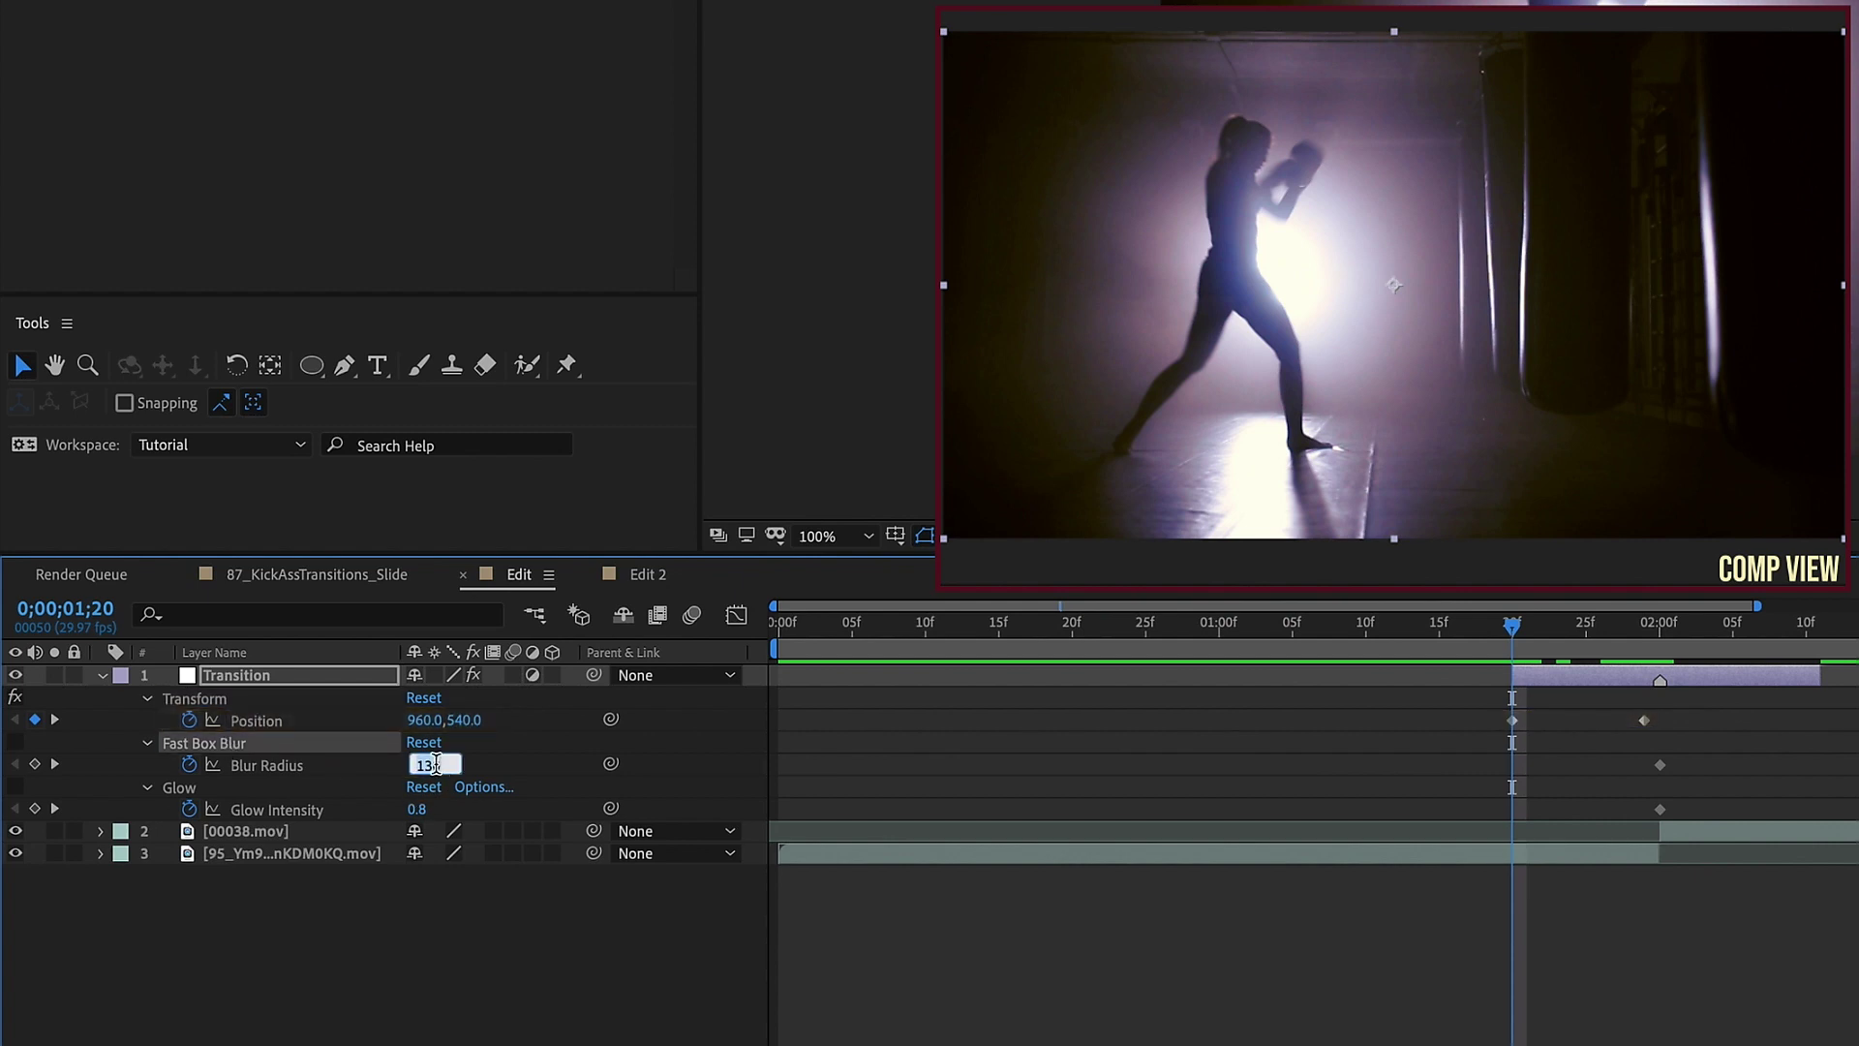
text(0)
key(Return)
click(418, 810)
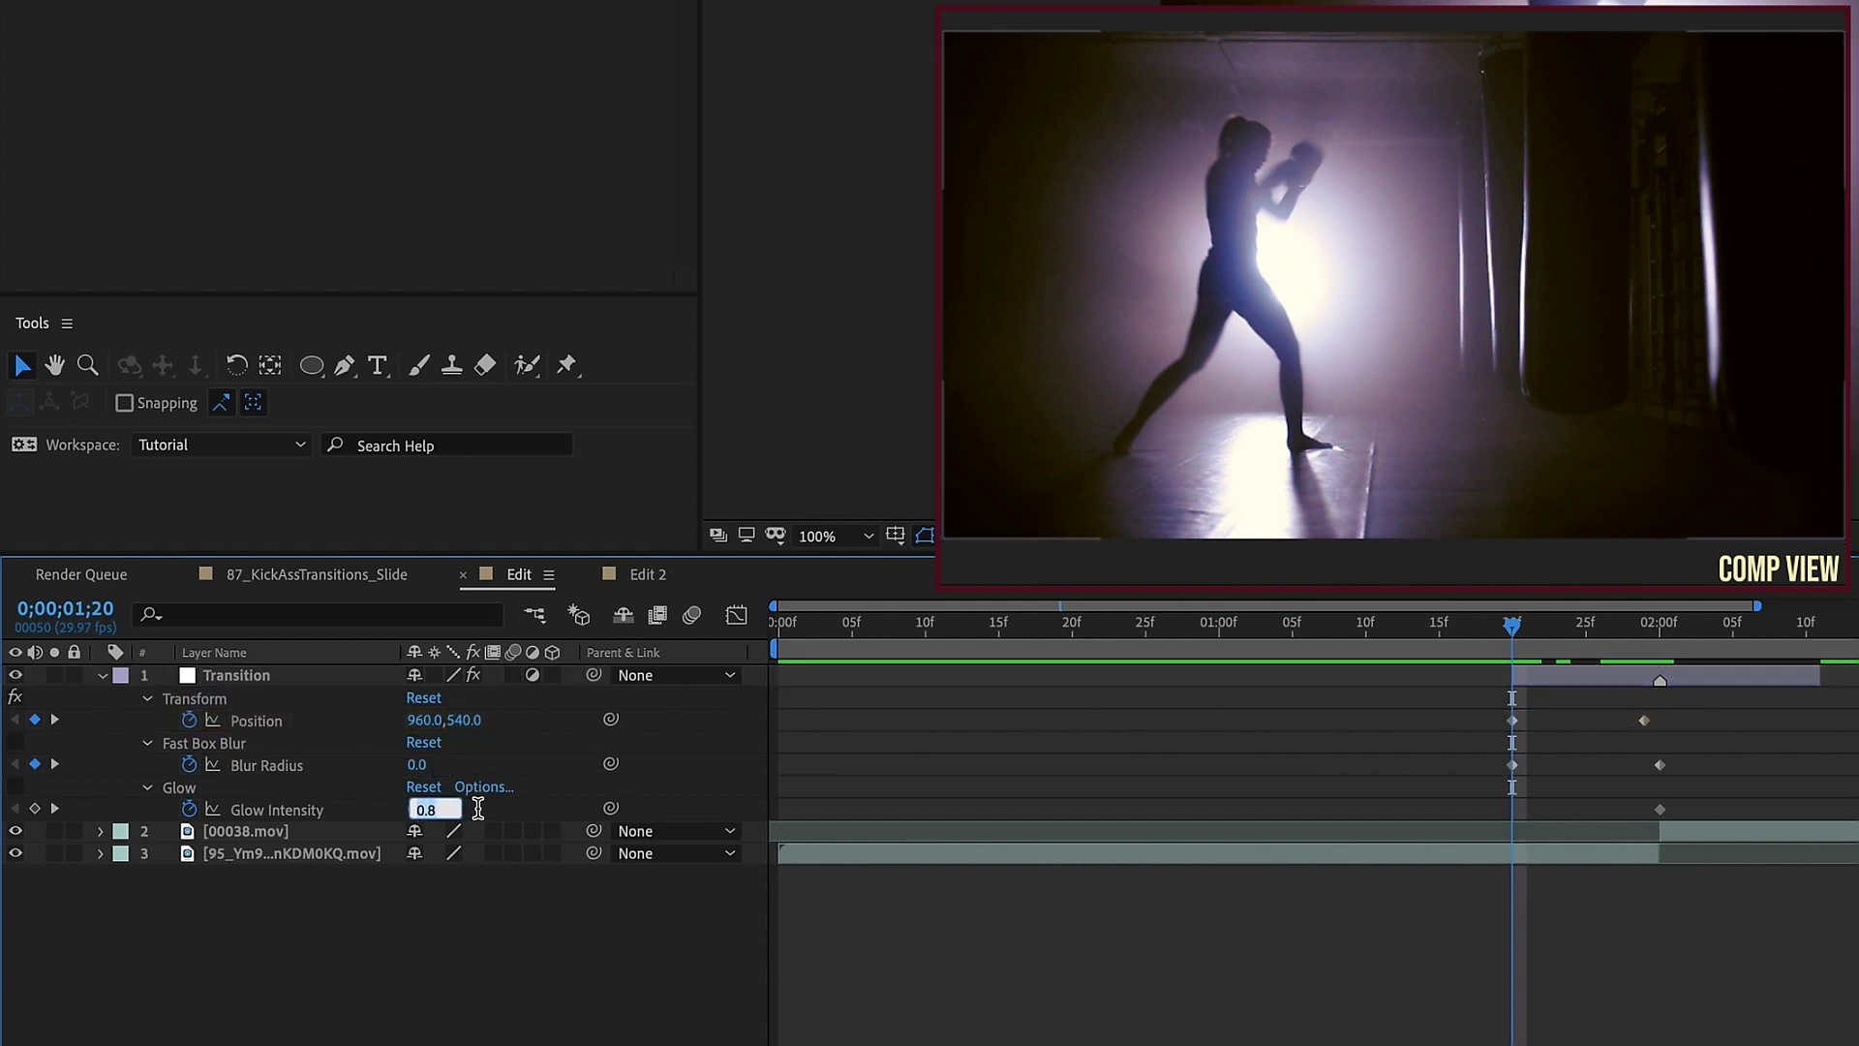
key(Return)
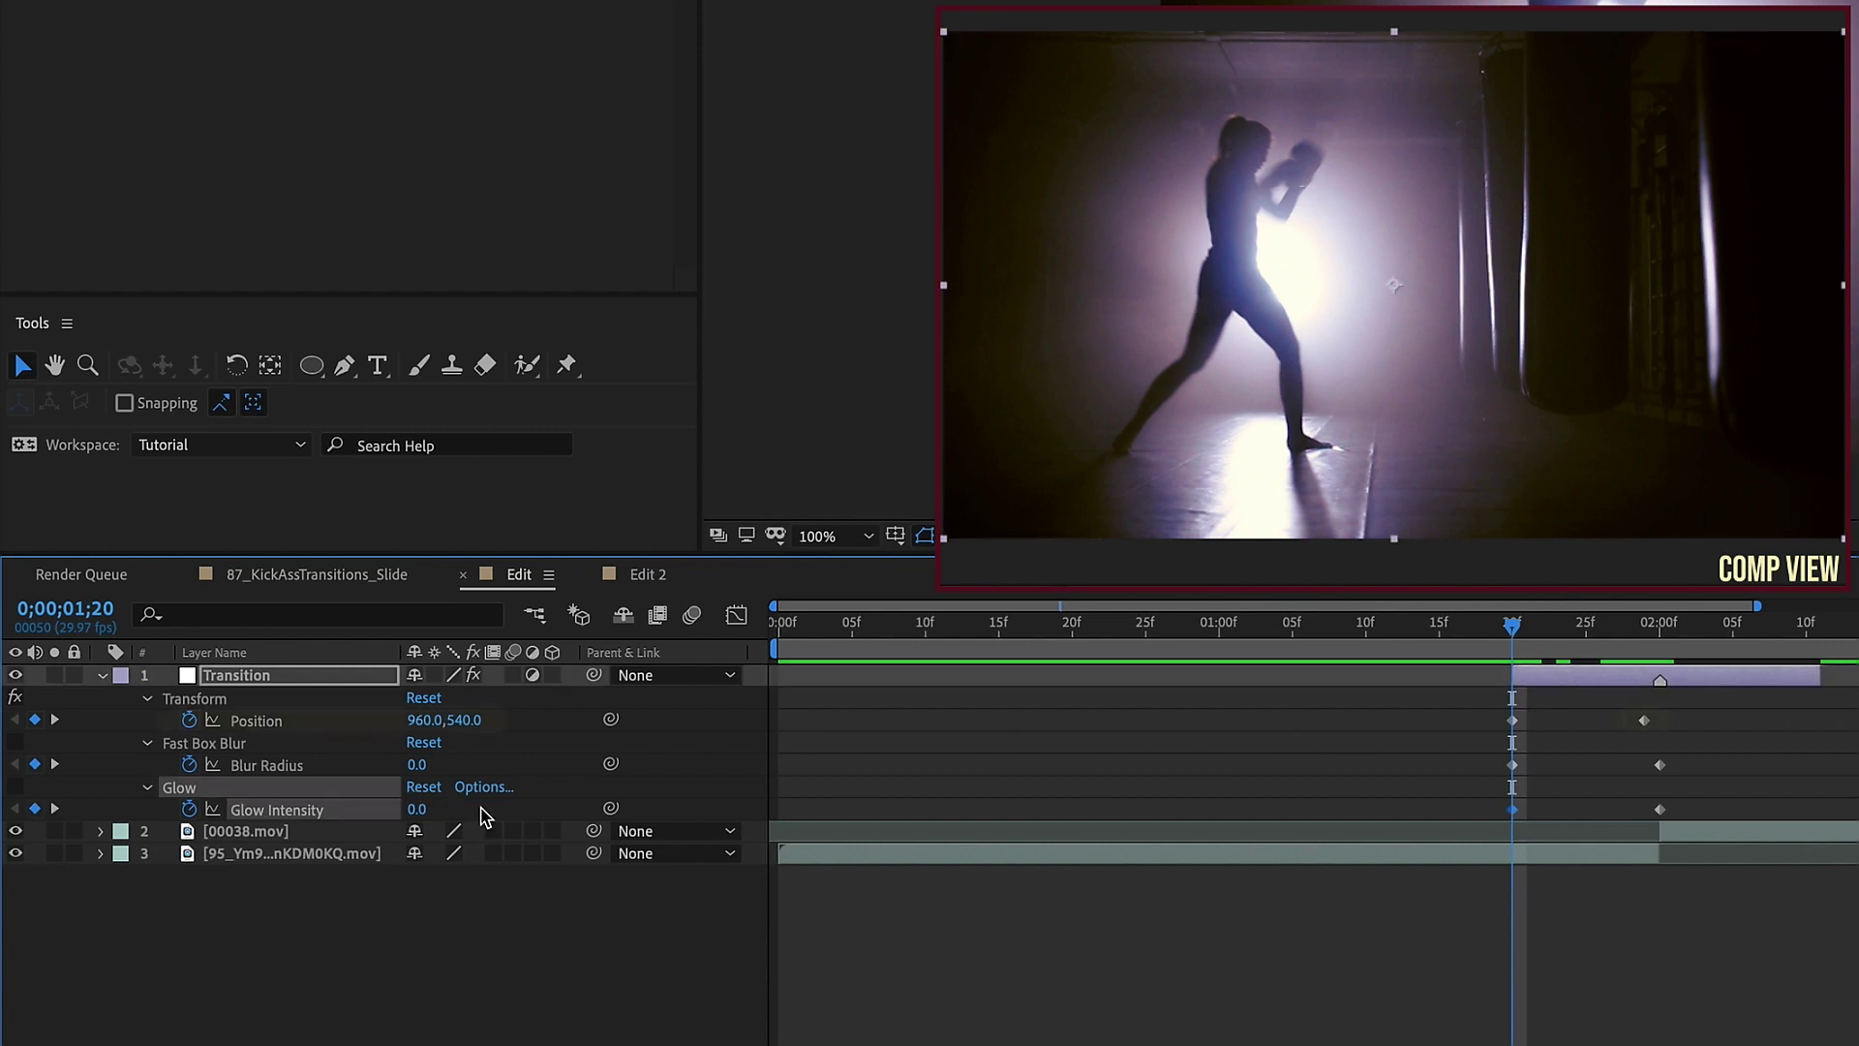
- Set Position X to 0 at 0;00;01;29 and scrub back to preview the slide
key(k)
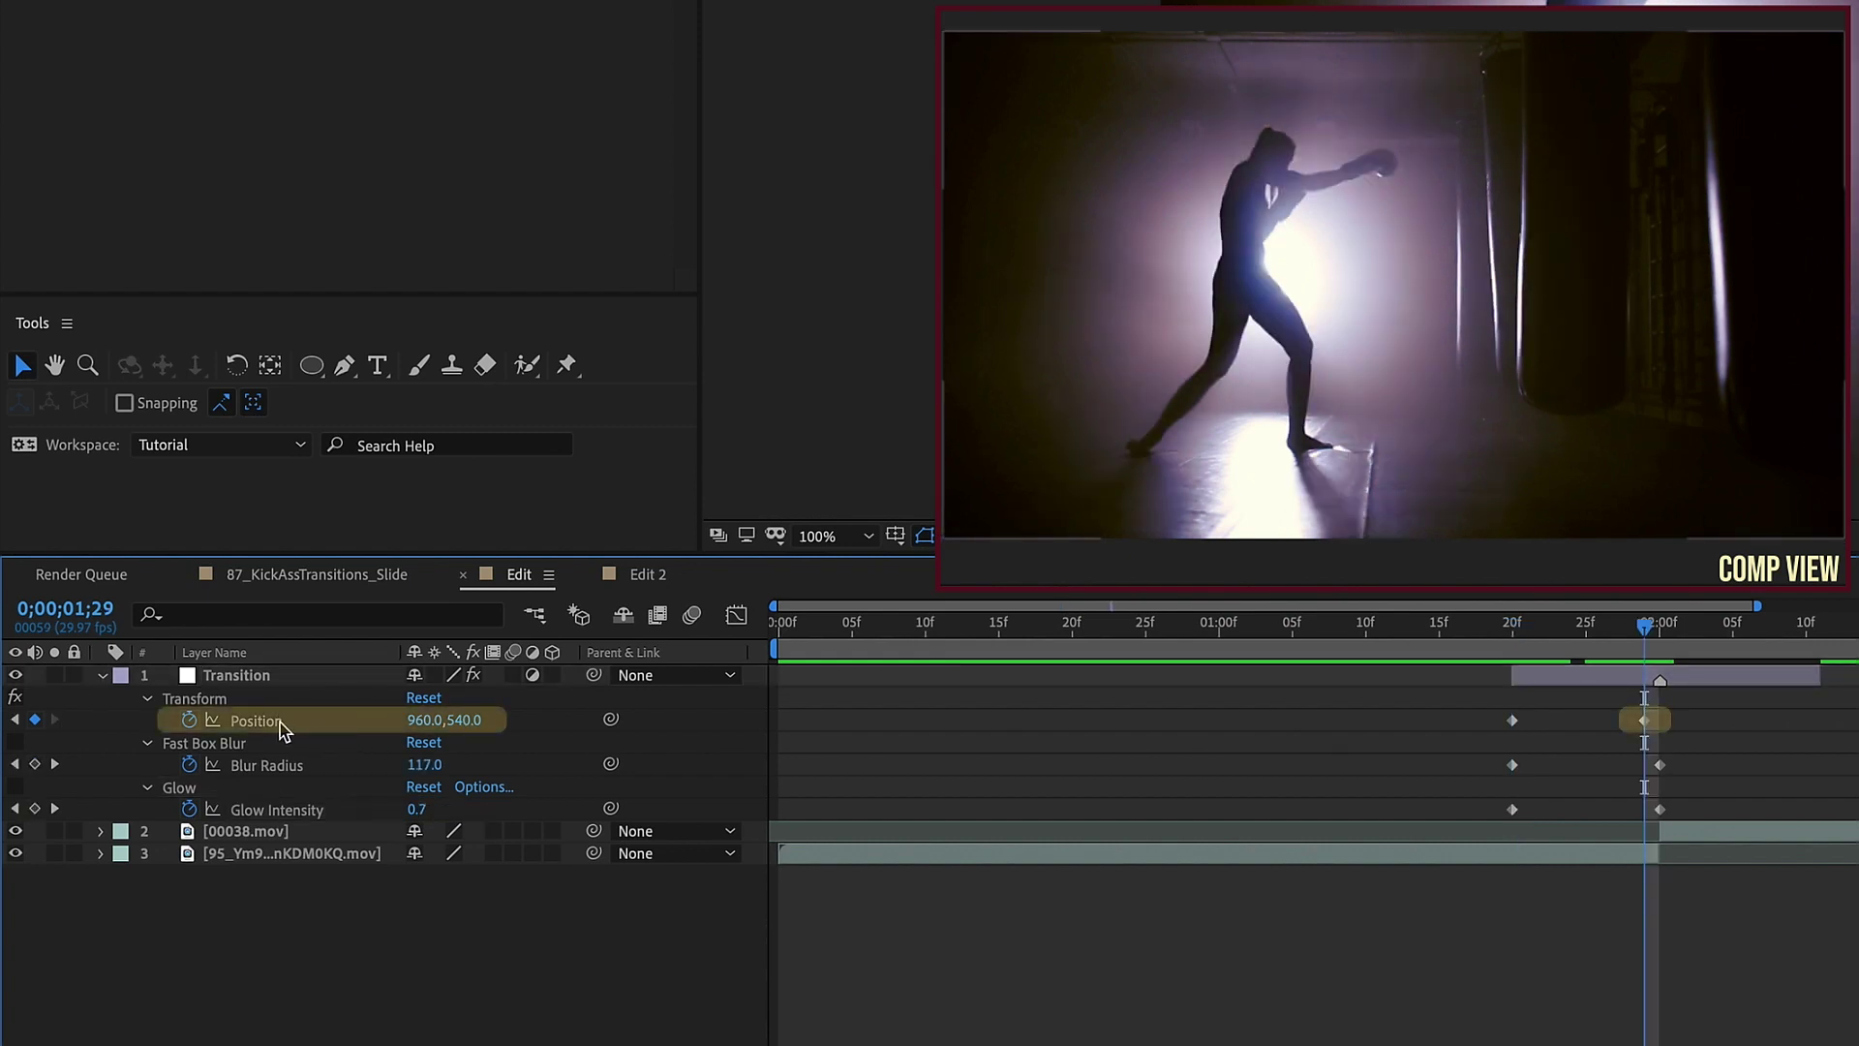
click(424, 721)
text(0)
key(Return)
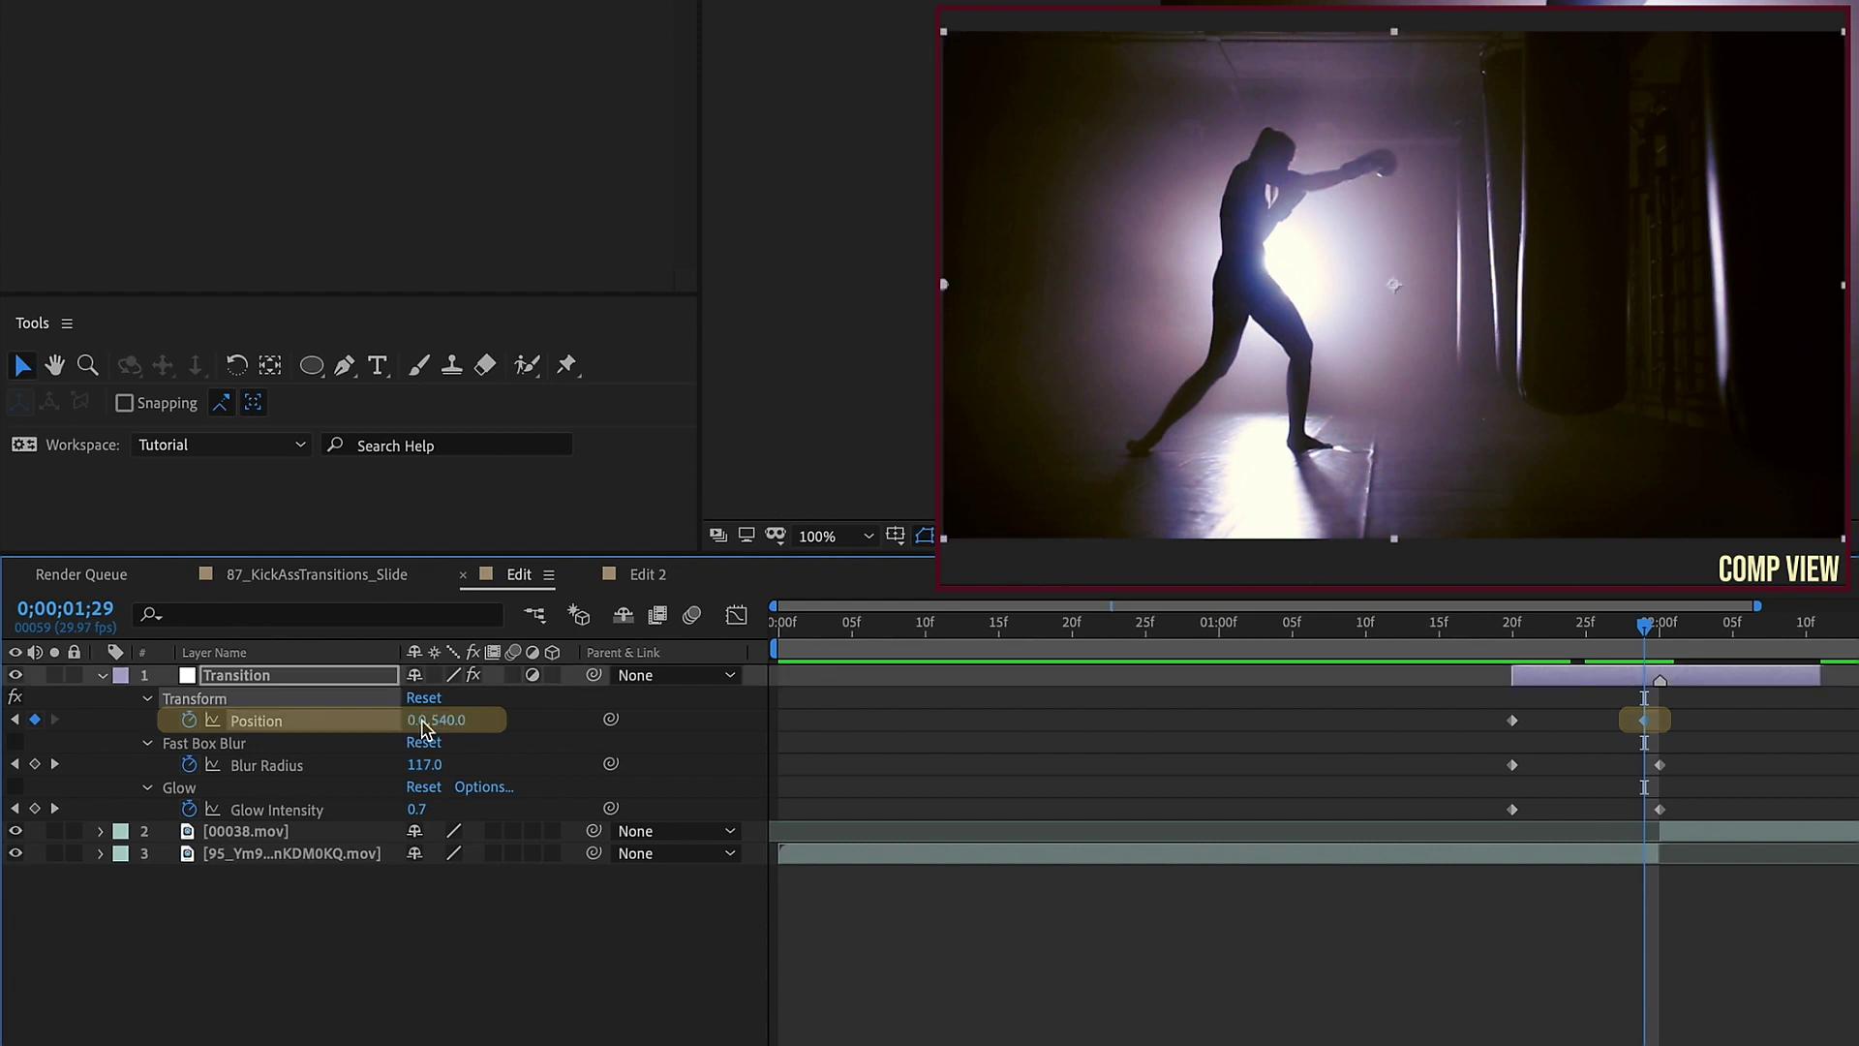
mouse_move(1515, 629)
mouse_down()
mouse_move(1644, 634)
mouse_move(1512, 635)
mouse_up()
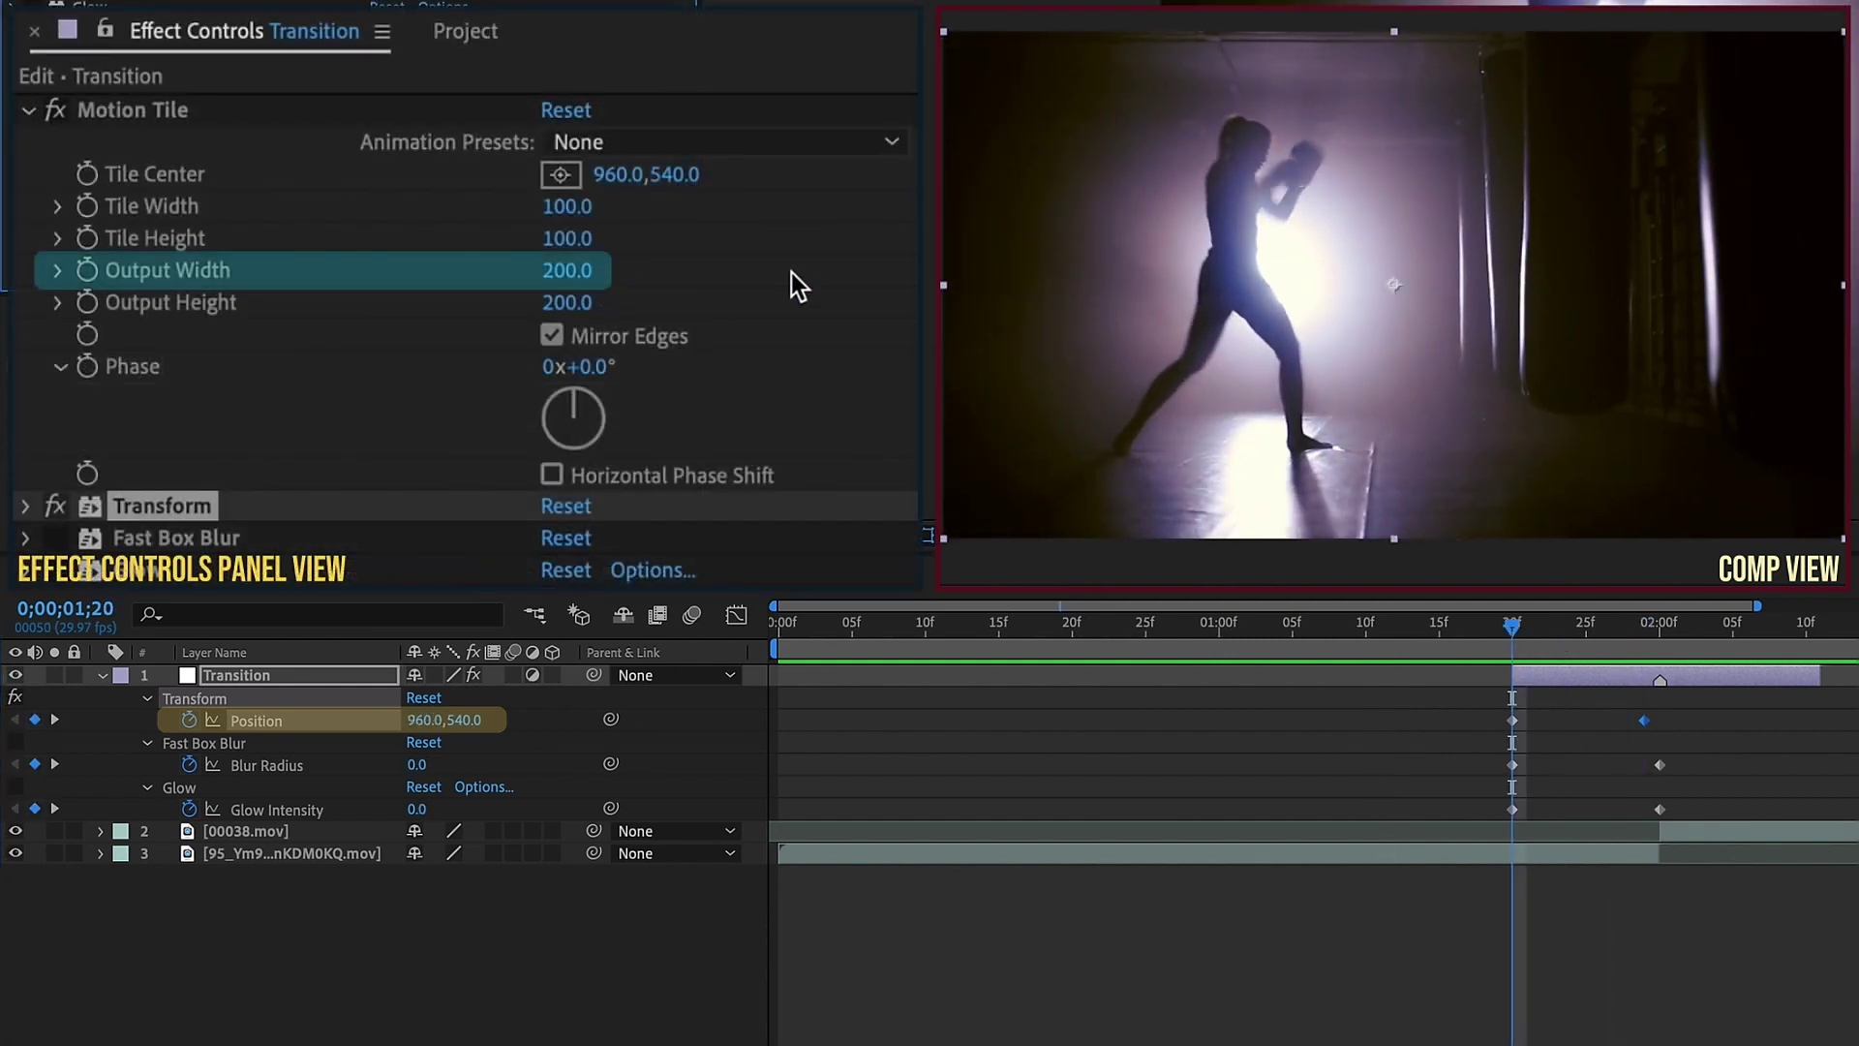
- Set Position X to 1920 at 0;00;02;00 and 960 at the 0;00;02;10 out point
drag(1512, 628, 1658, 701)
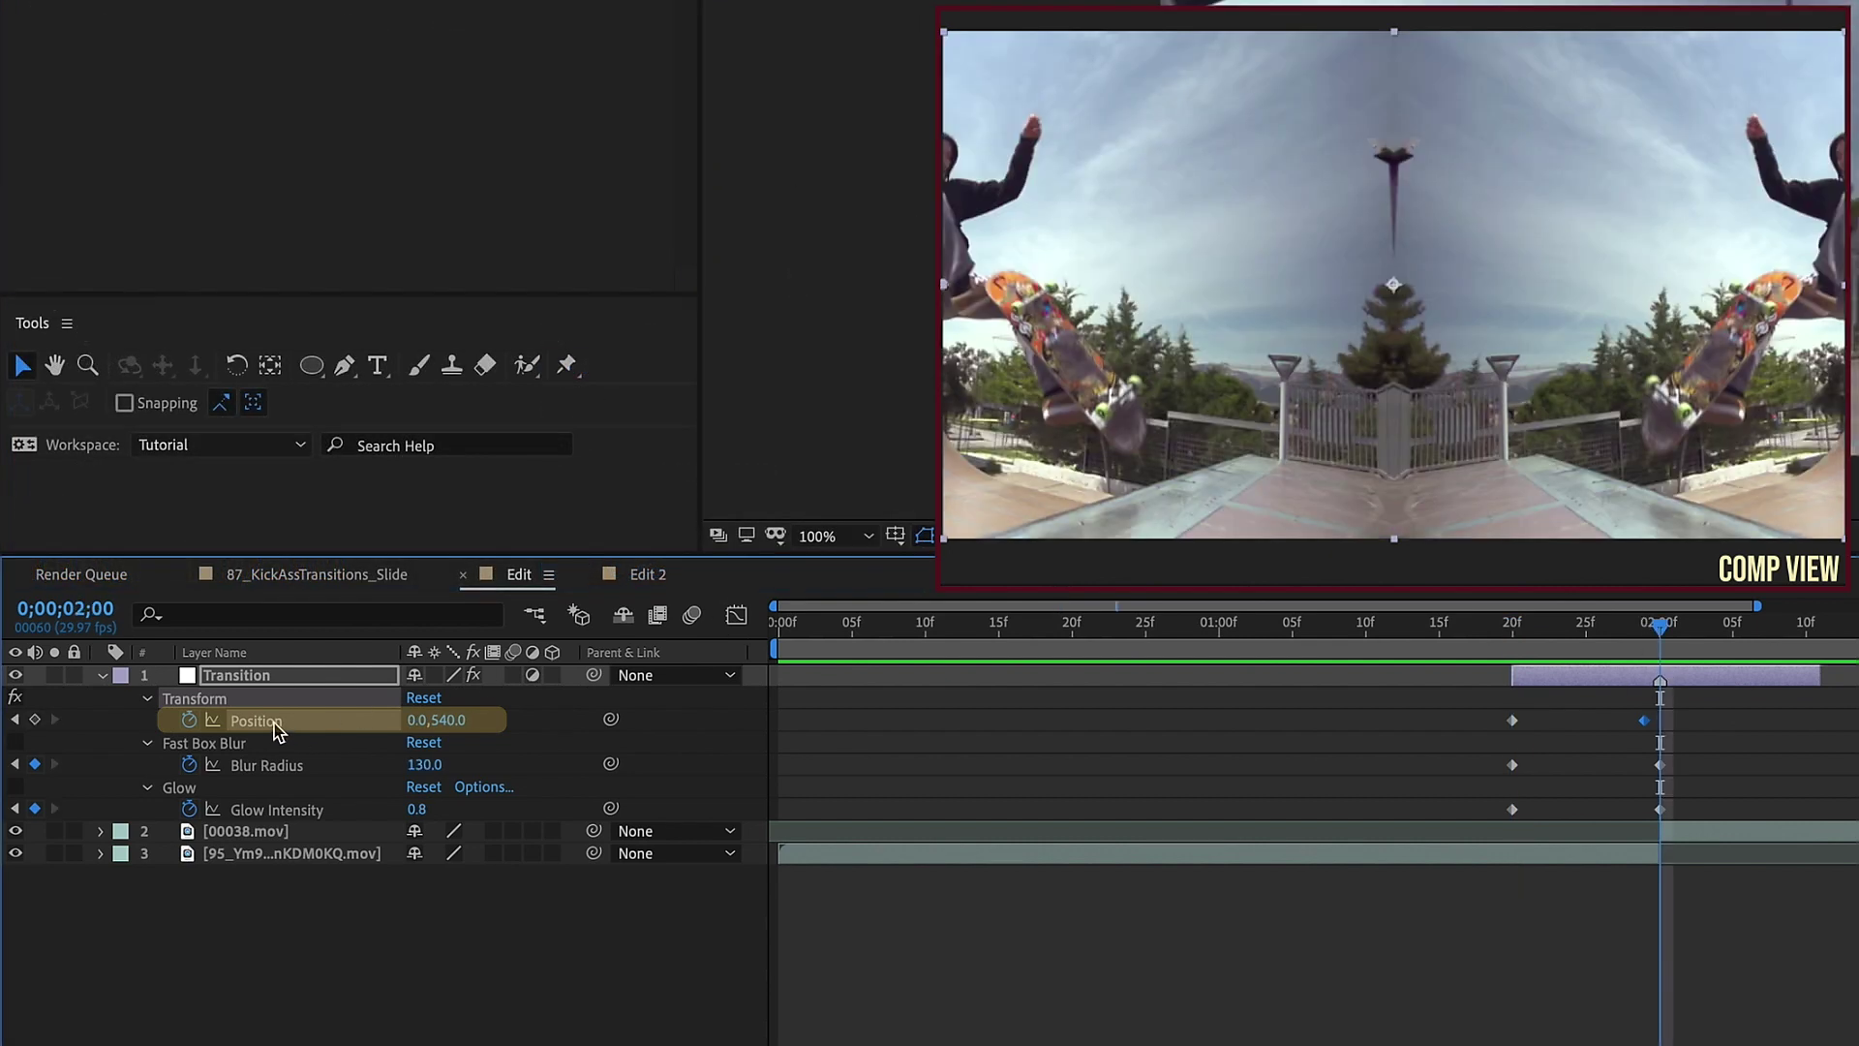
click(420, 721)
key(Return)
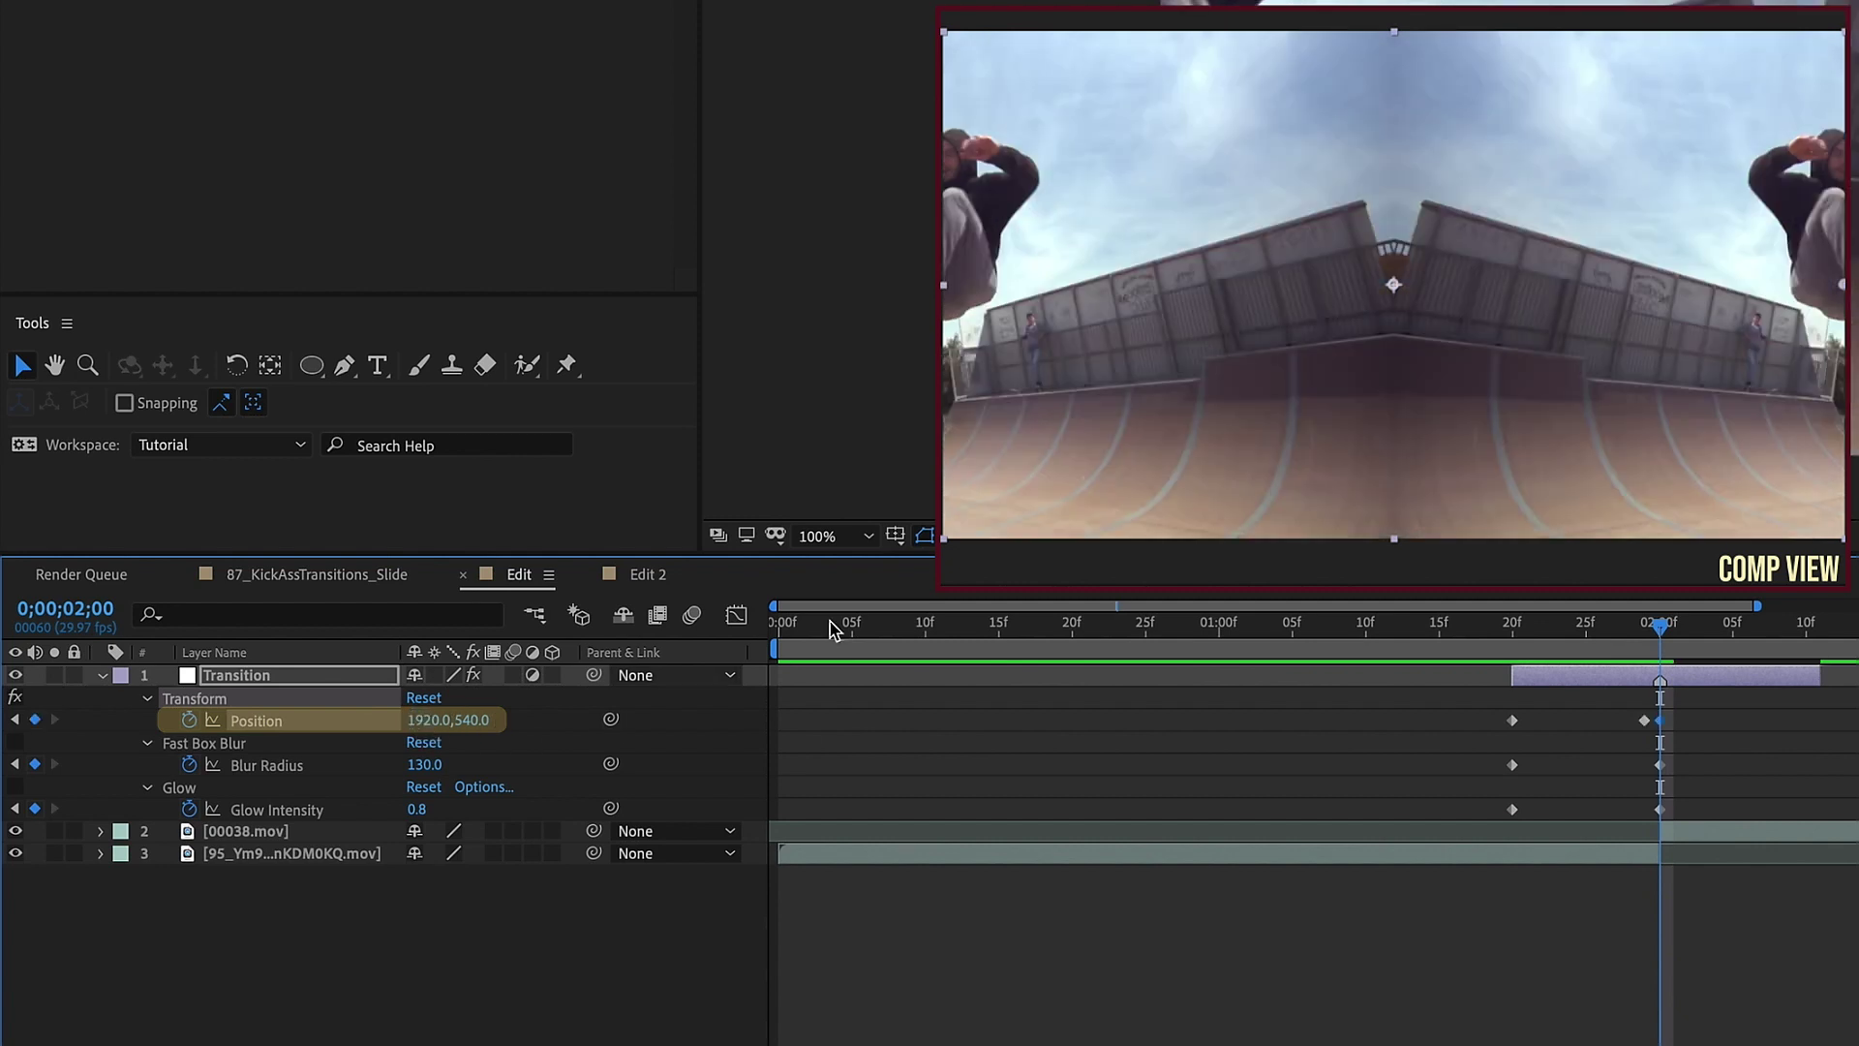
key(o)
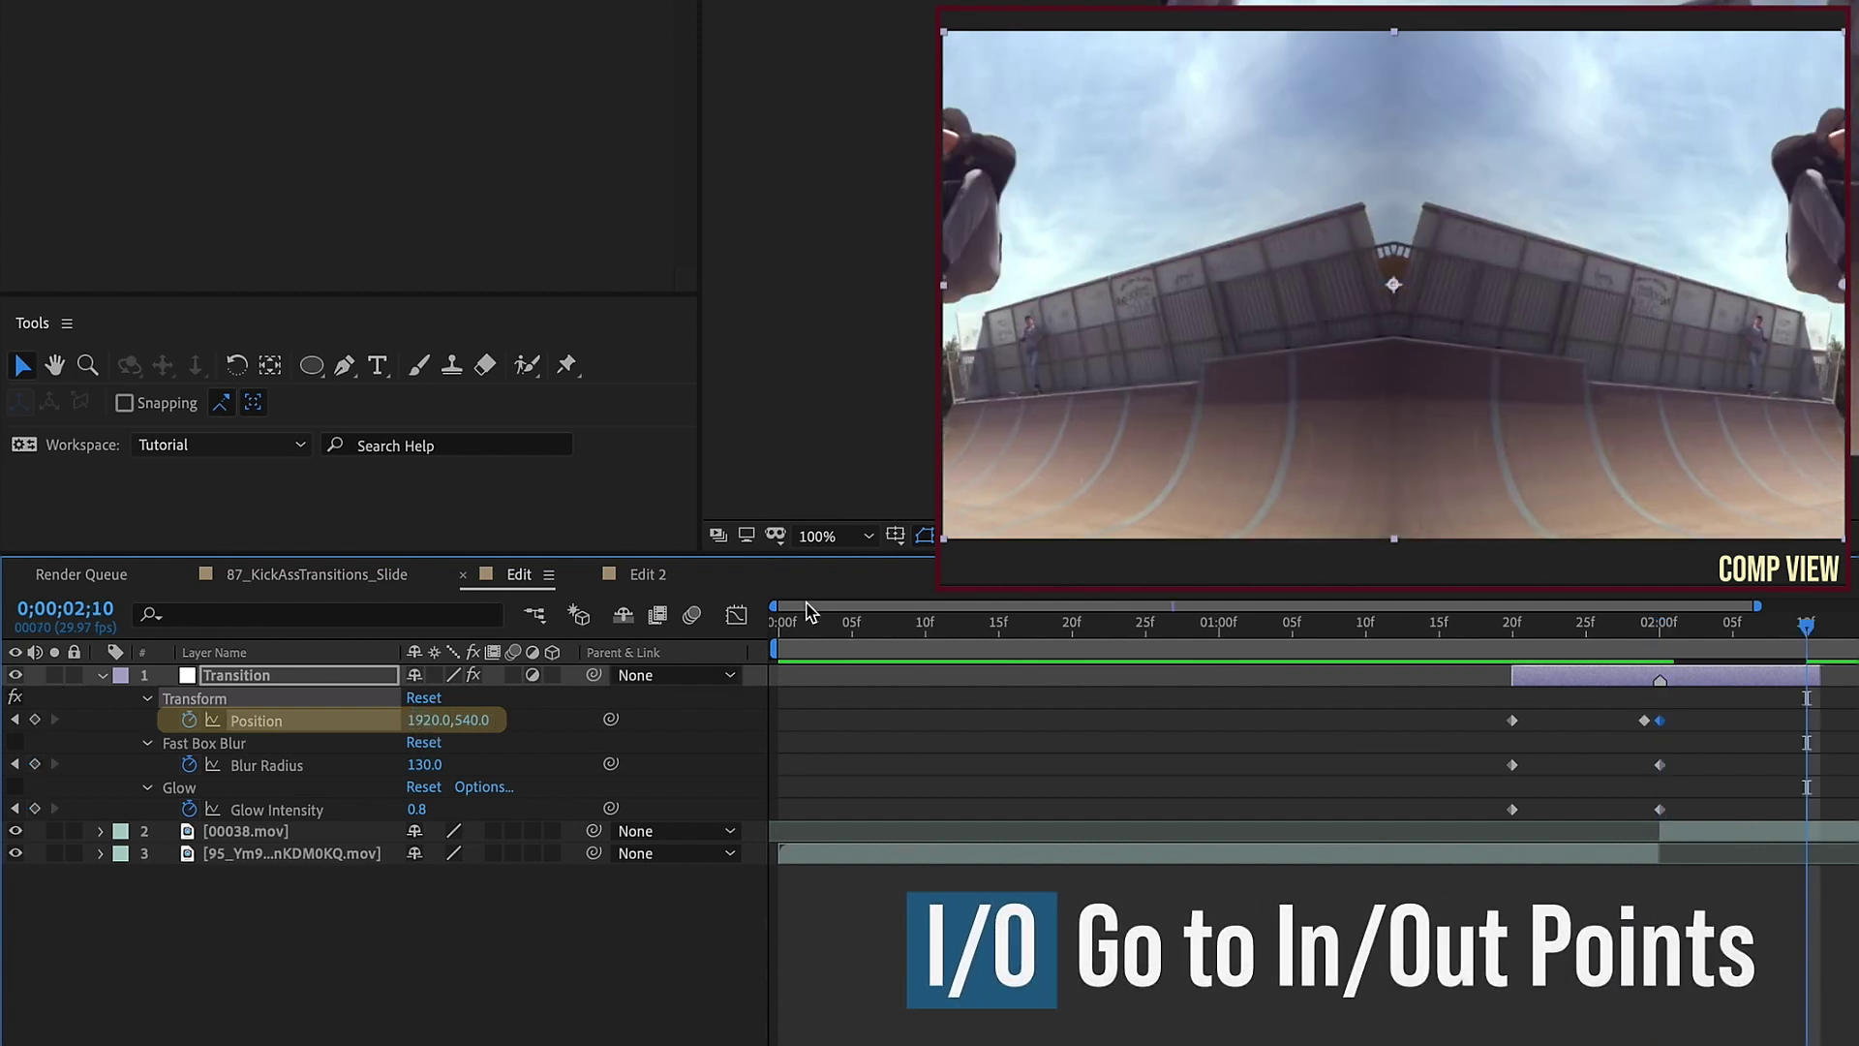
click(423, 722)
text(960)
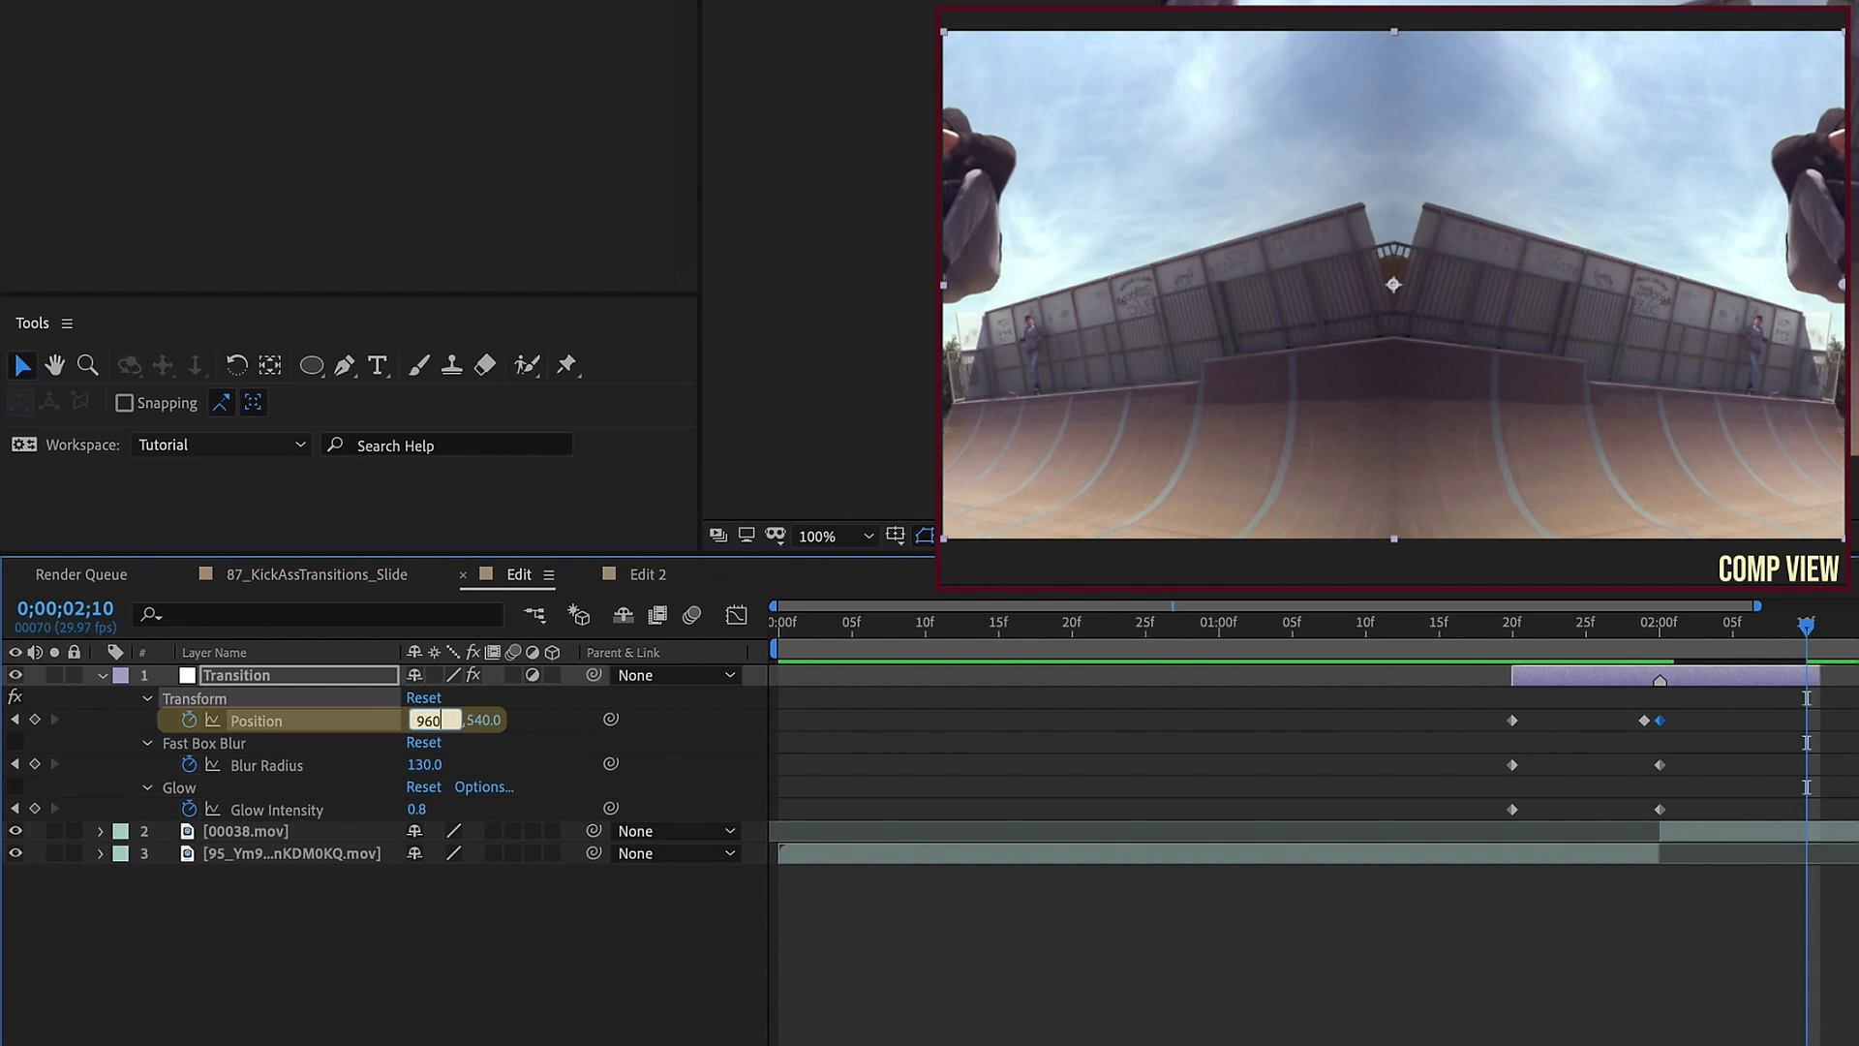
key(Return)
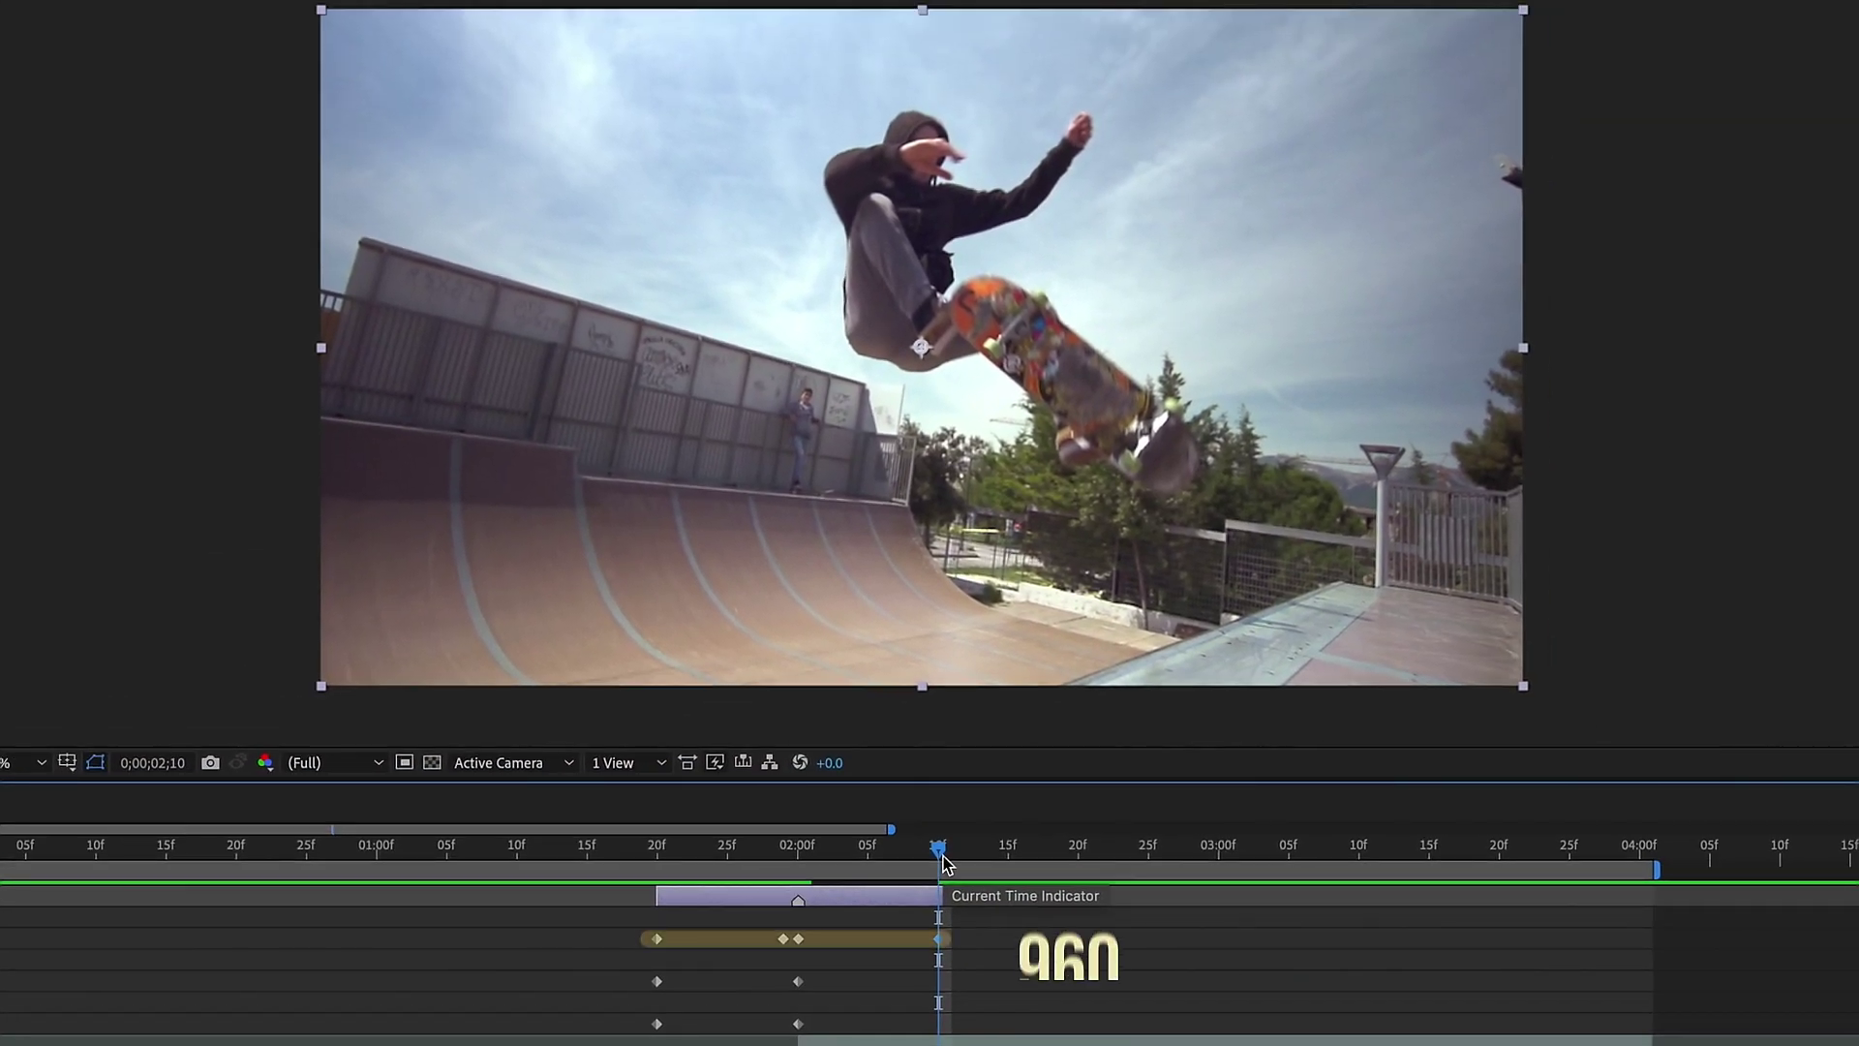
- Scrub from the first transition keyframe to the layer's end to check the slide
click(658, 850)
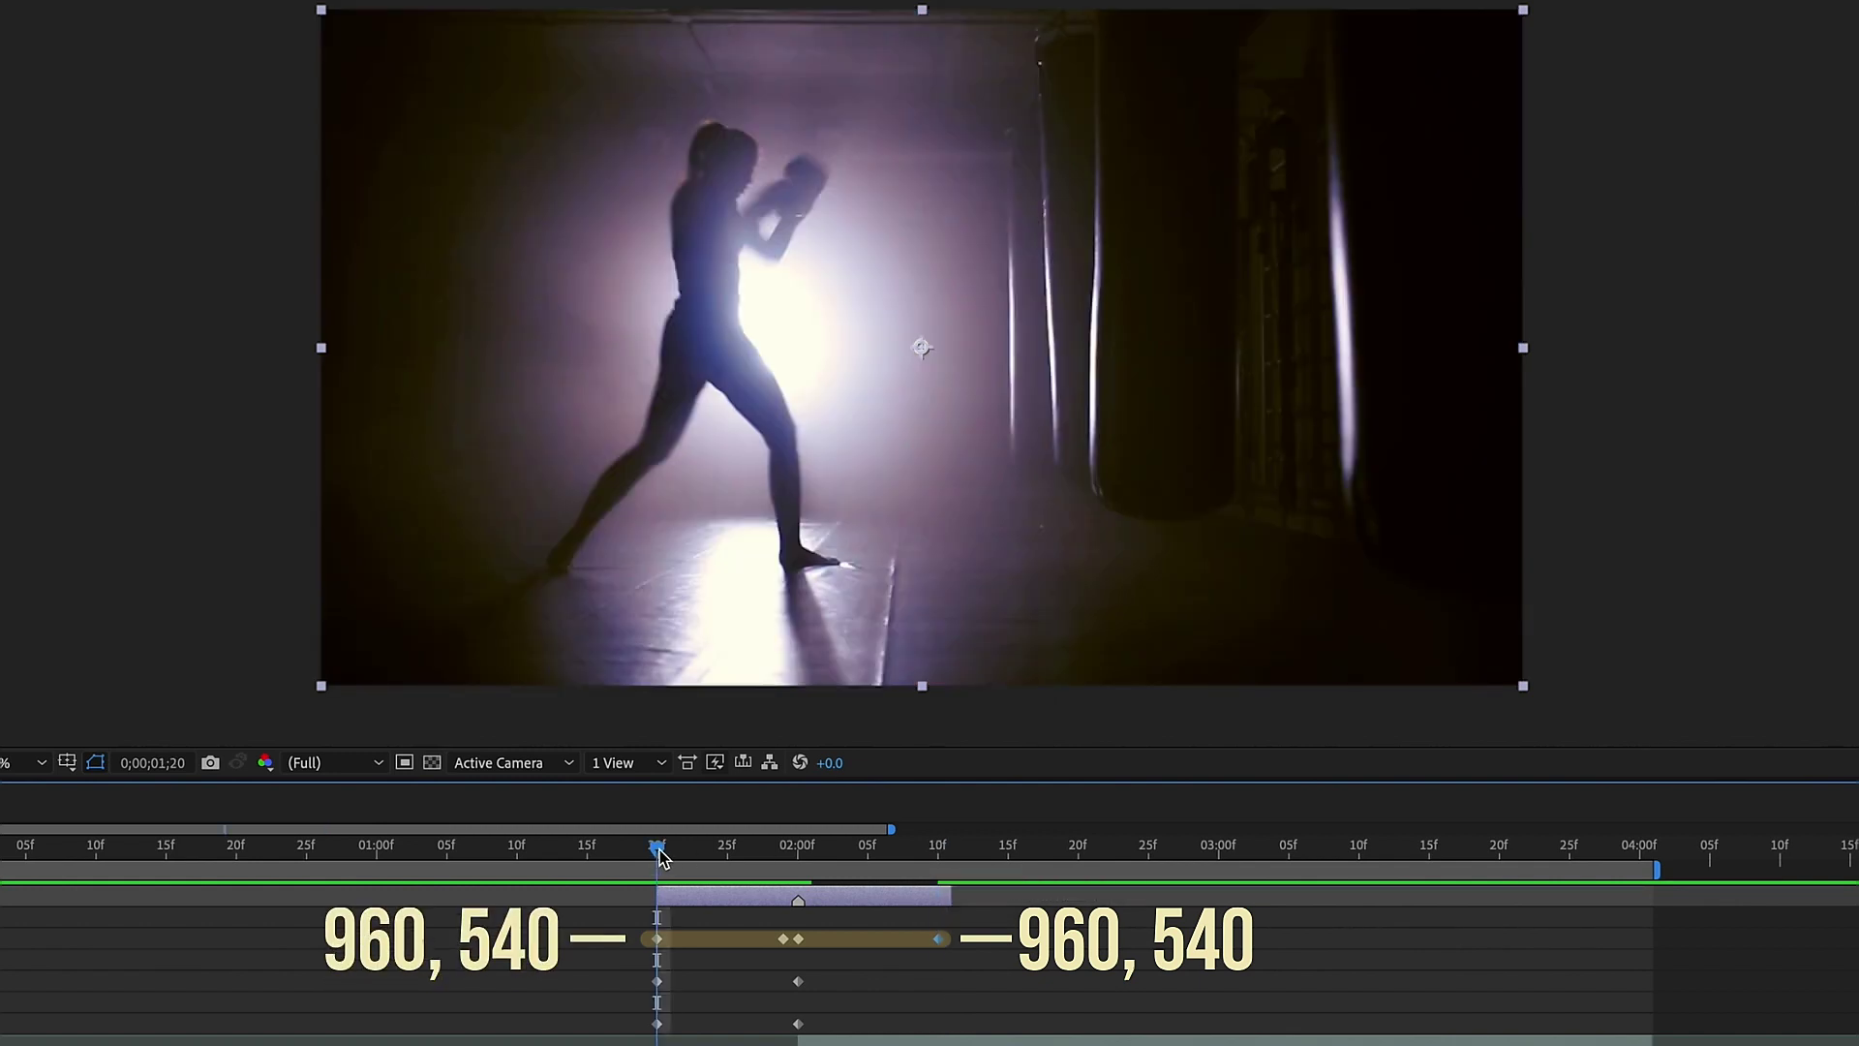
mouse_move(659, 854)
mouse_down()
mouse_move(930, 871)
mouse_move(655, 862)
mouse_up()
drag(675, 858, 798, 856)
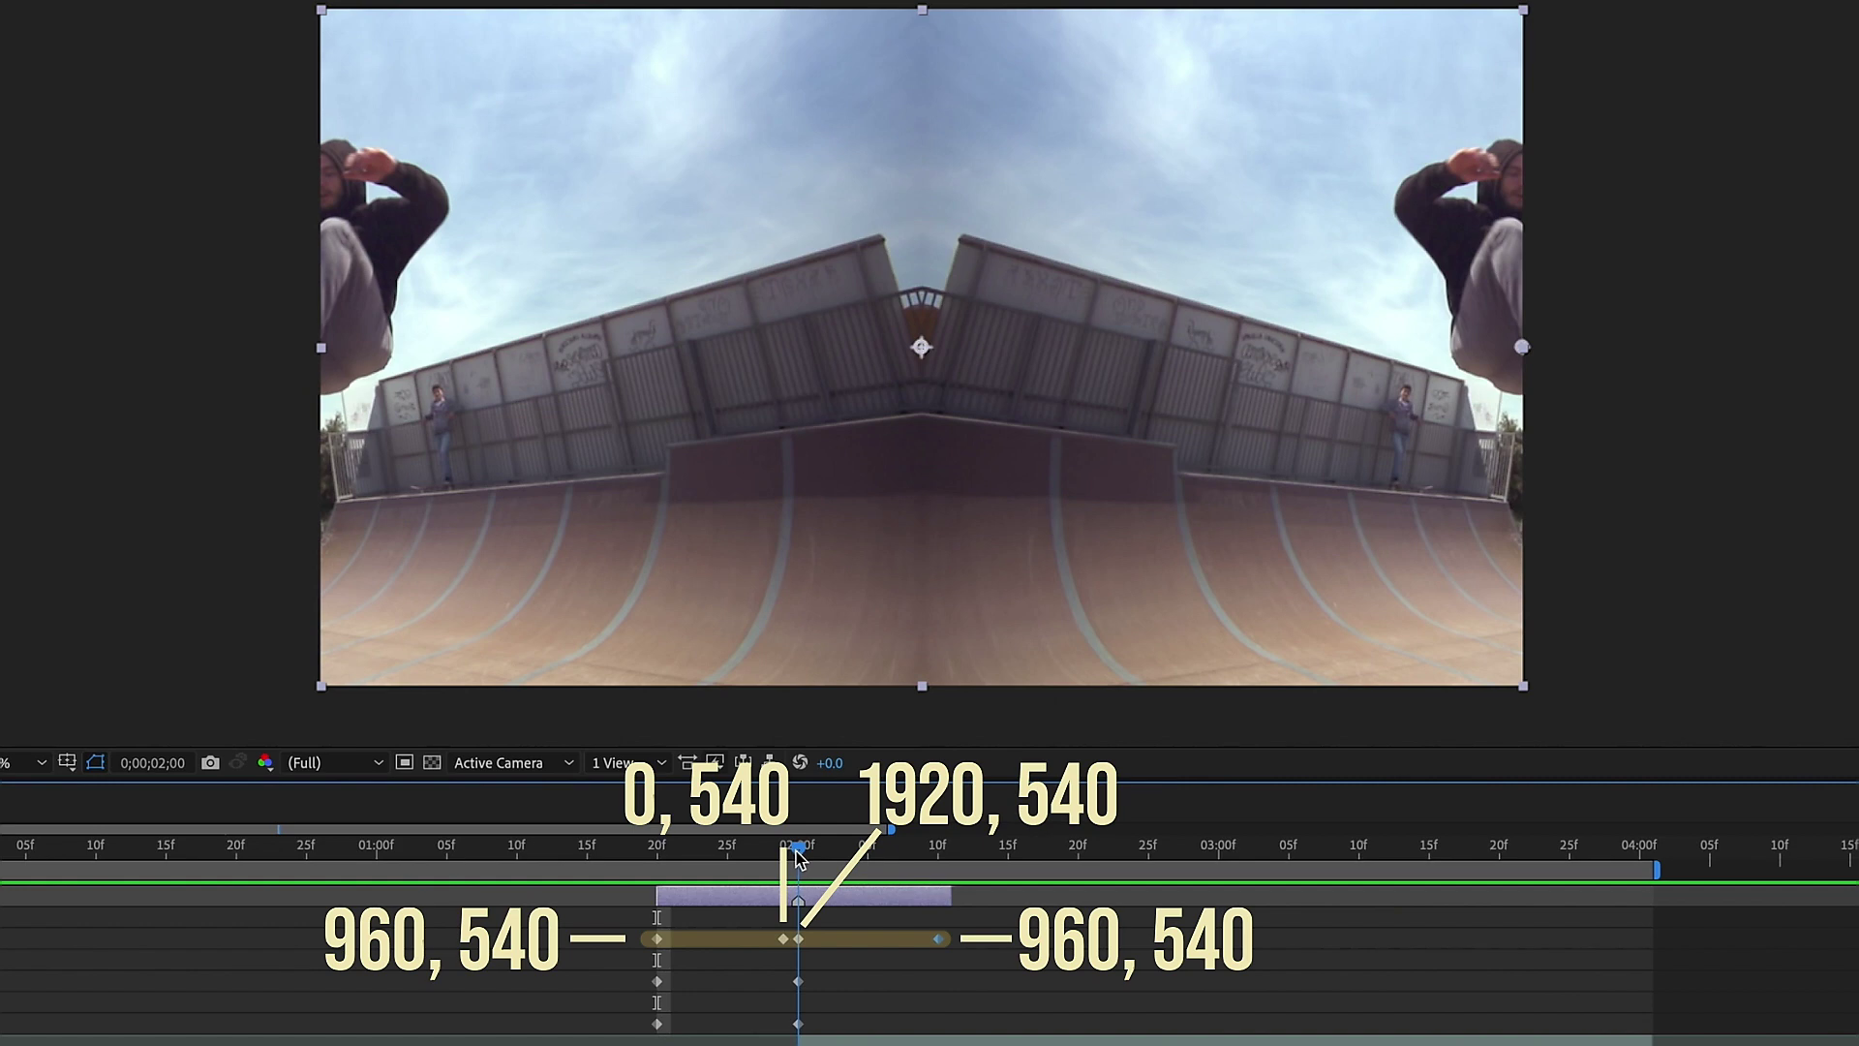
drag(798, 856, 937, 872)
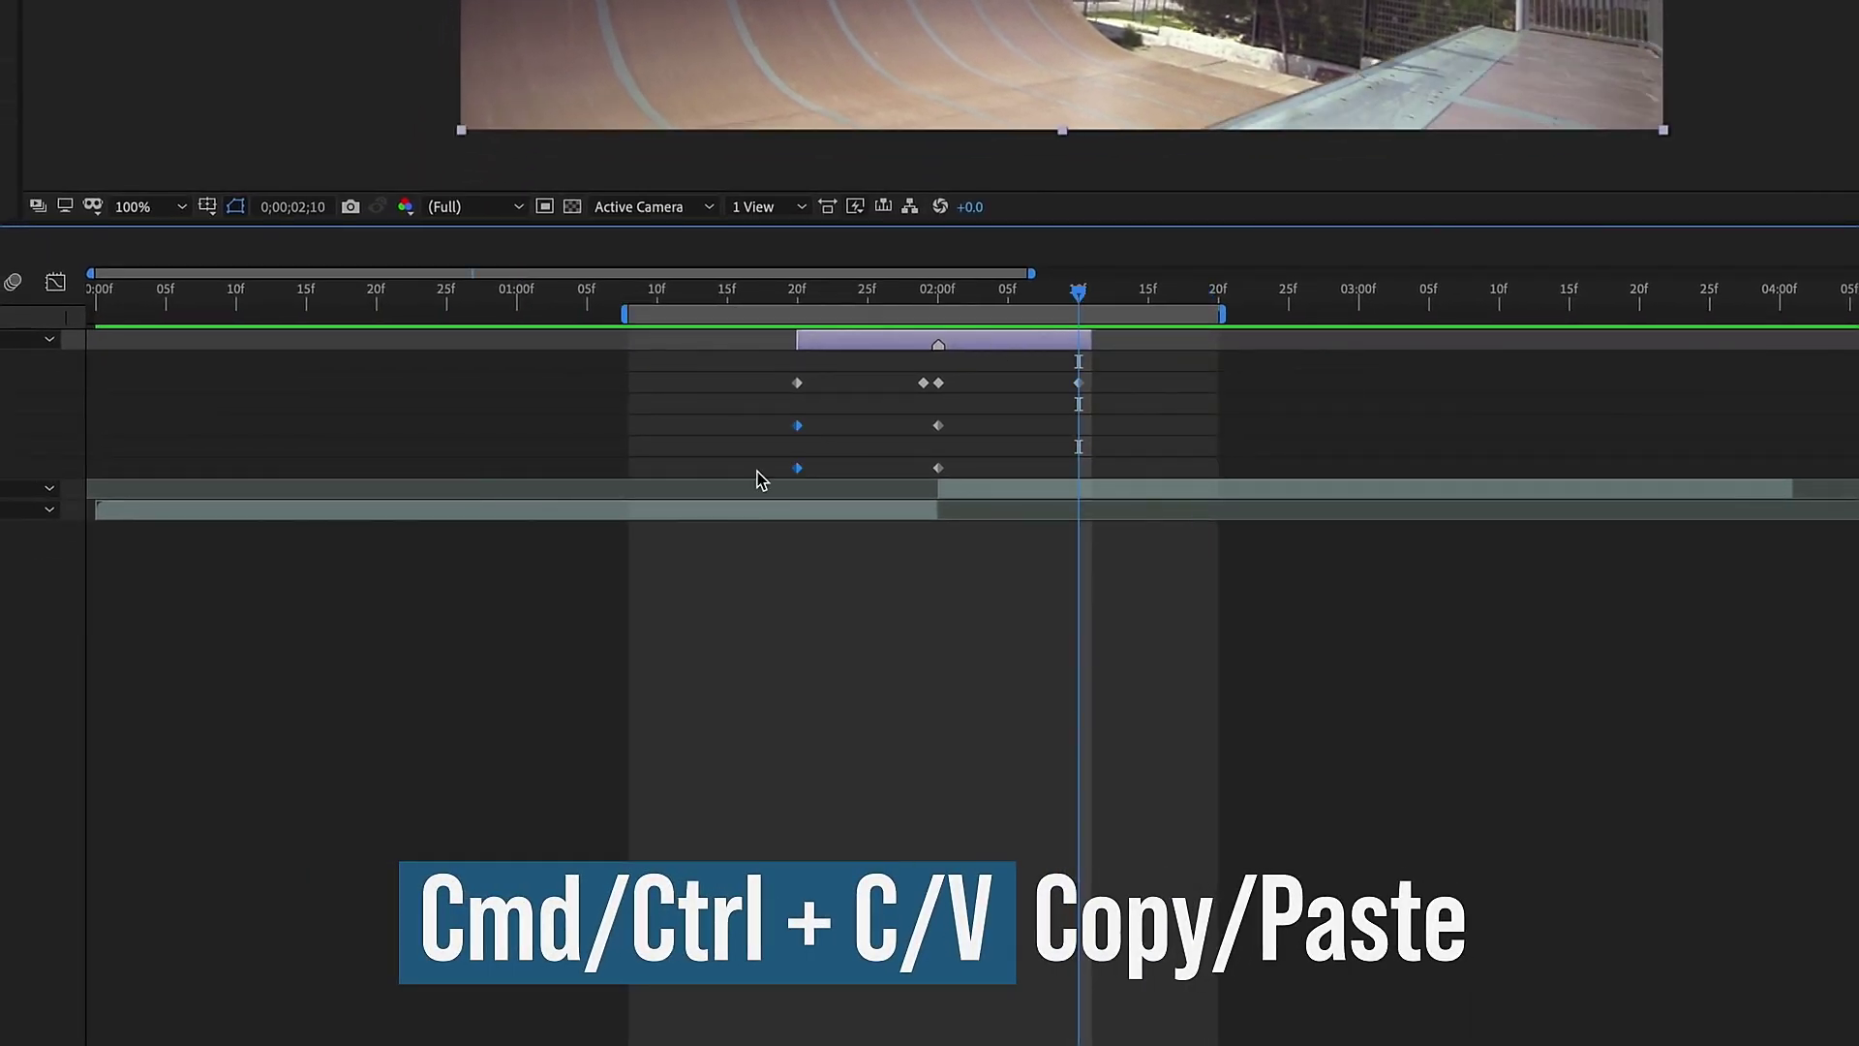
- Copy the starting Blur Radius and Glow keyframes to 02;10 and Easy Ease all keyframes
drag(759, 478, 921, 423)
key(ctrl+c)
key(ctrl+v)
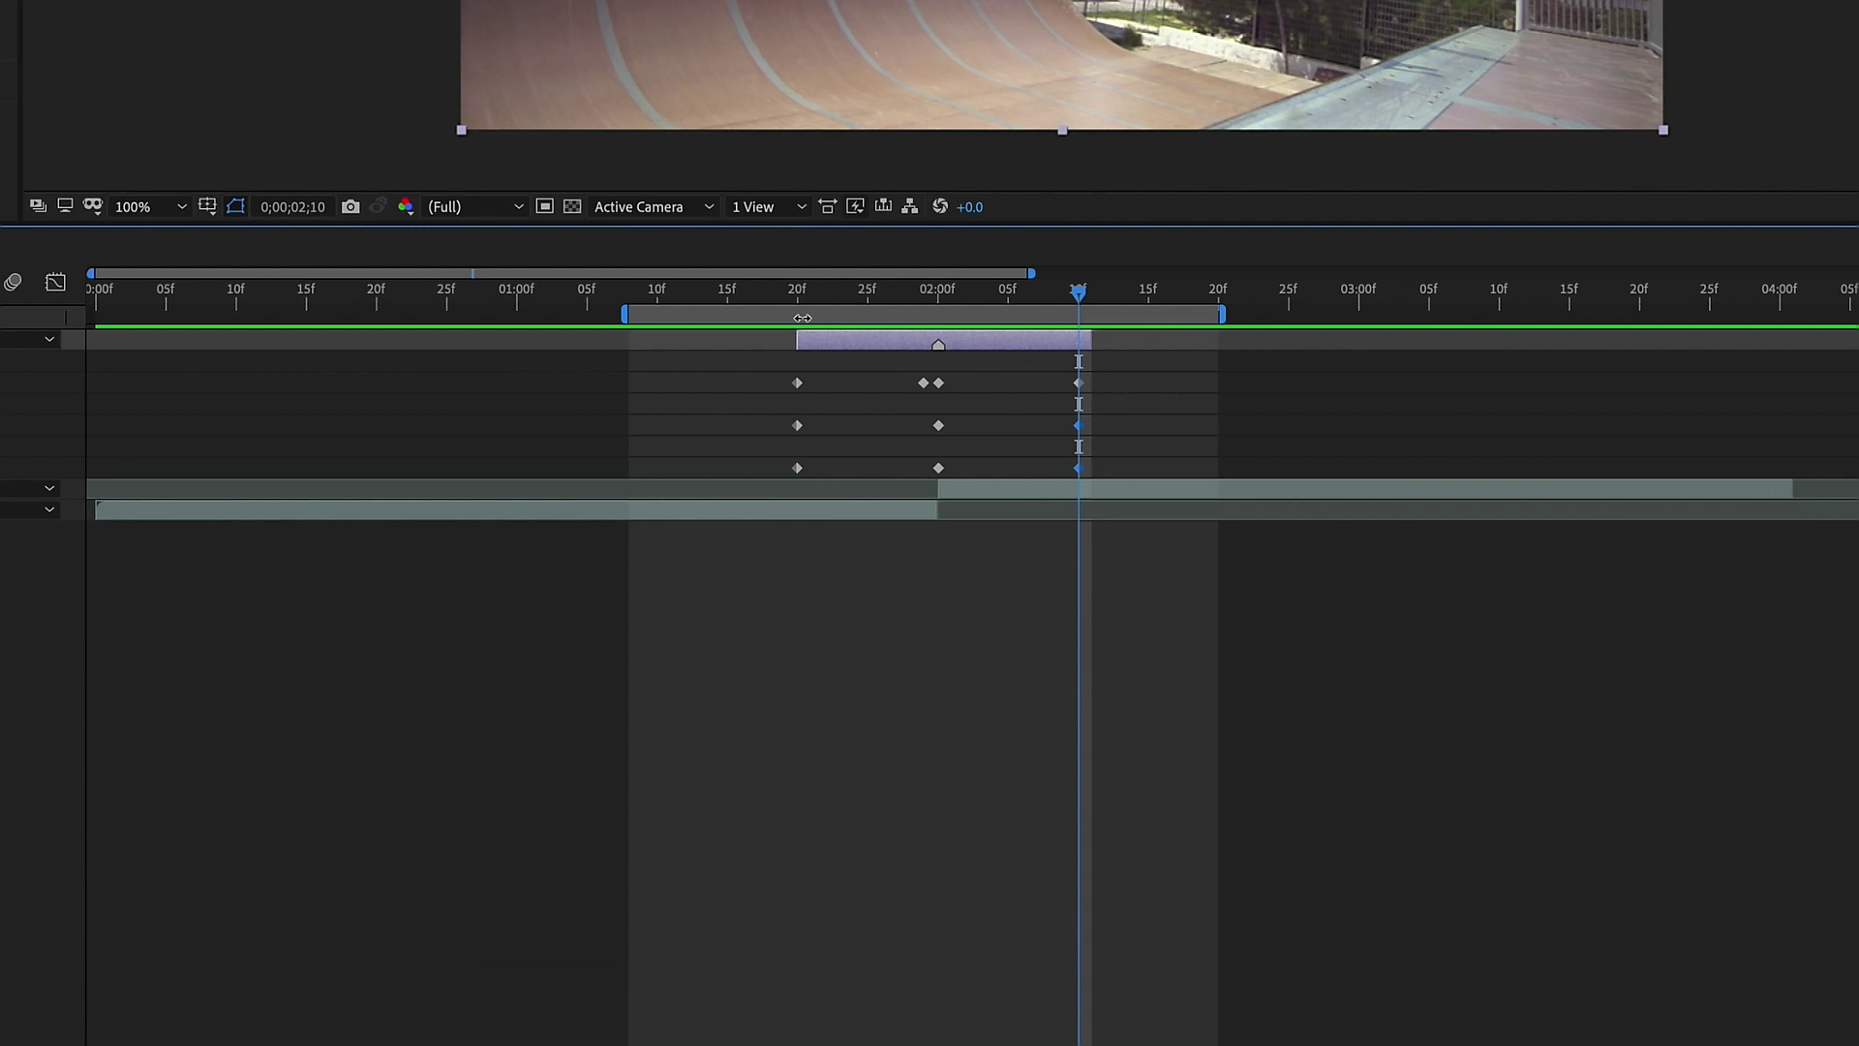
drag(746, 366, 1137, 489)
right_click(938, 387)
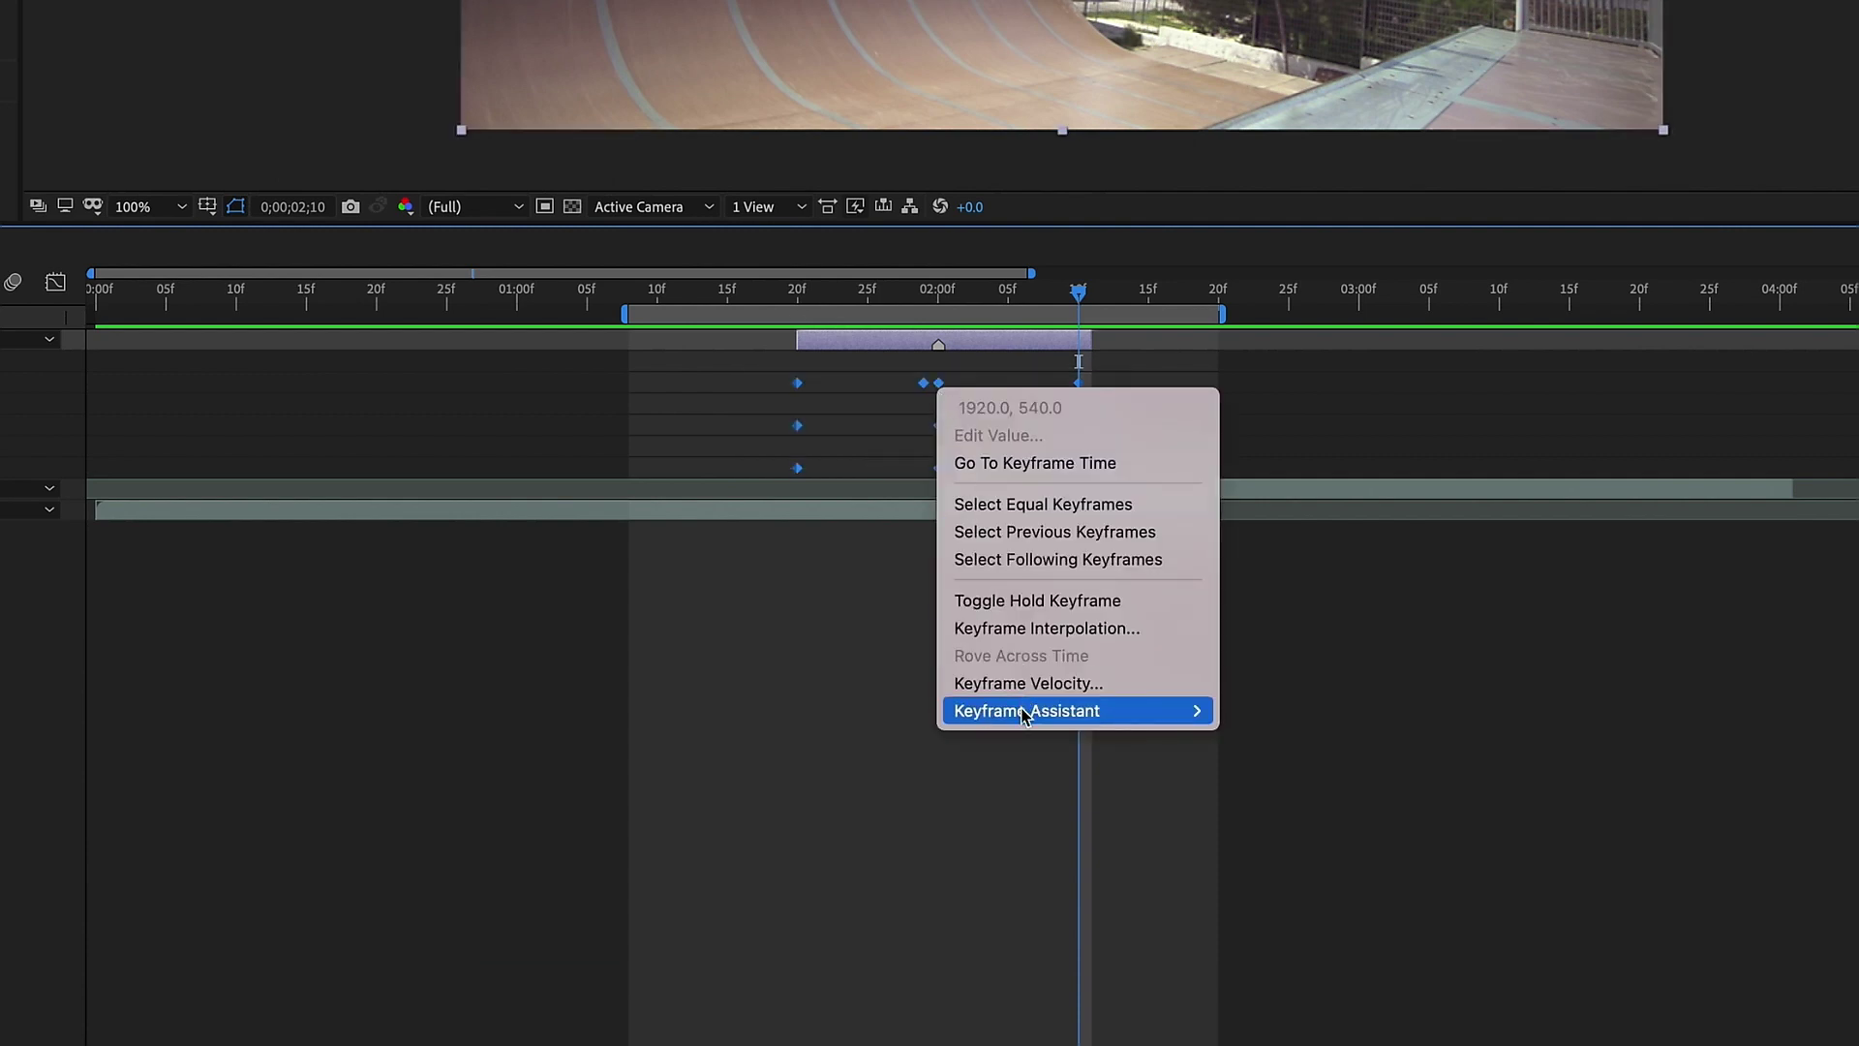
mouse_move(1065, 711)
click(1297, 794)
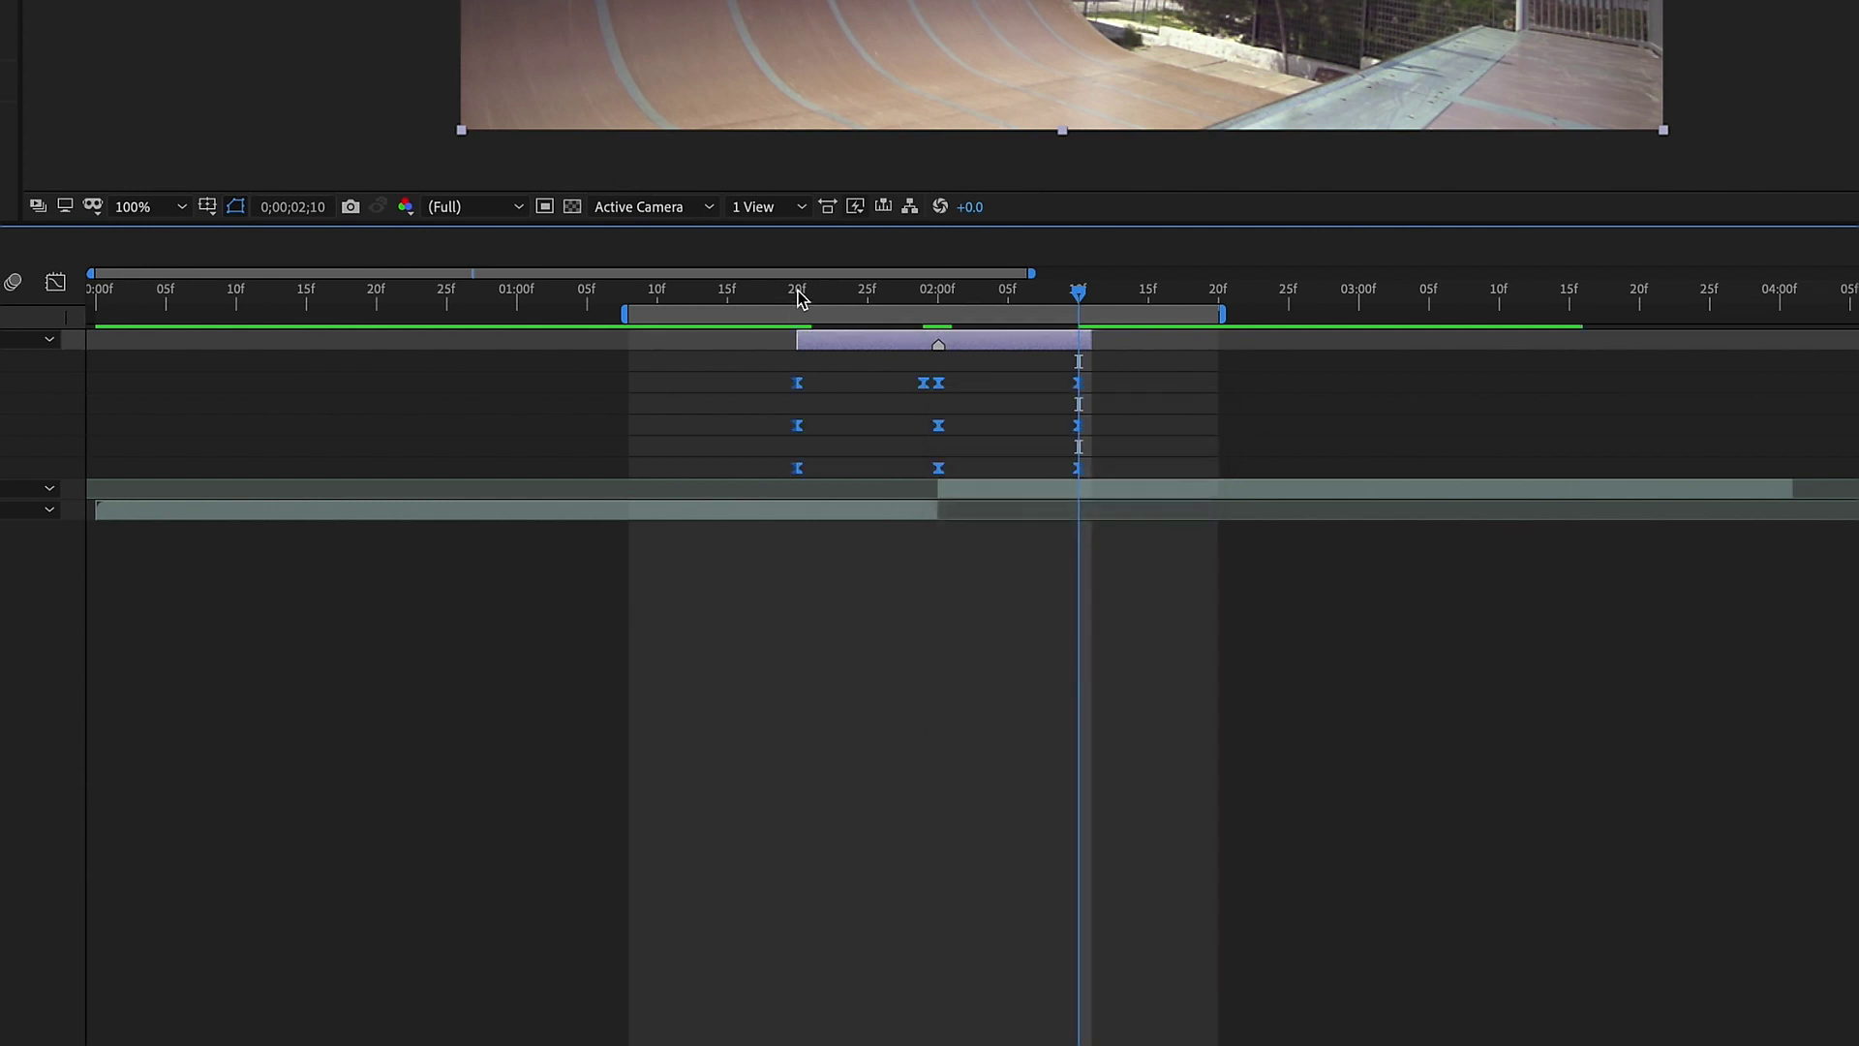
- In the speed graph, raise outgoing influence at 01;20 and incoming influence at 02;10 to 100%
click(797, 294)
drag(829, 376, 767, 482)
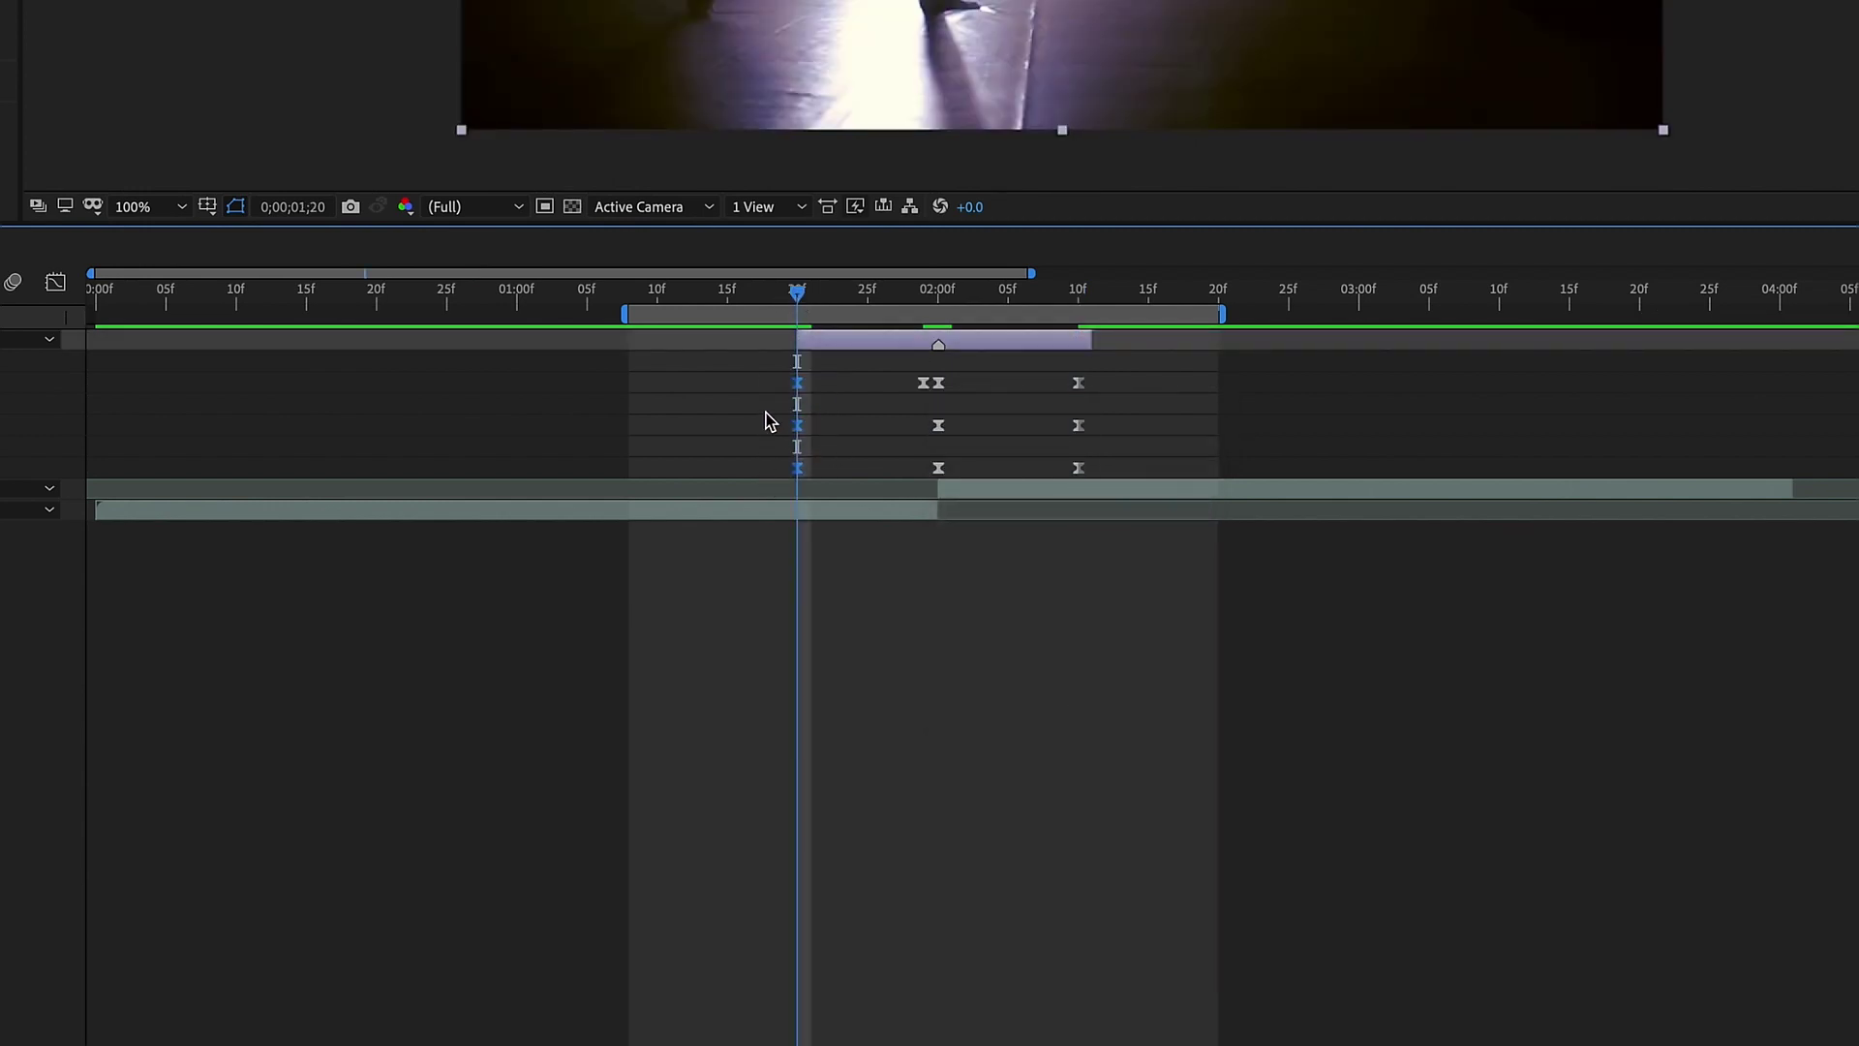
key(shift+F3)
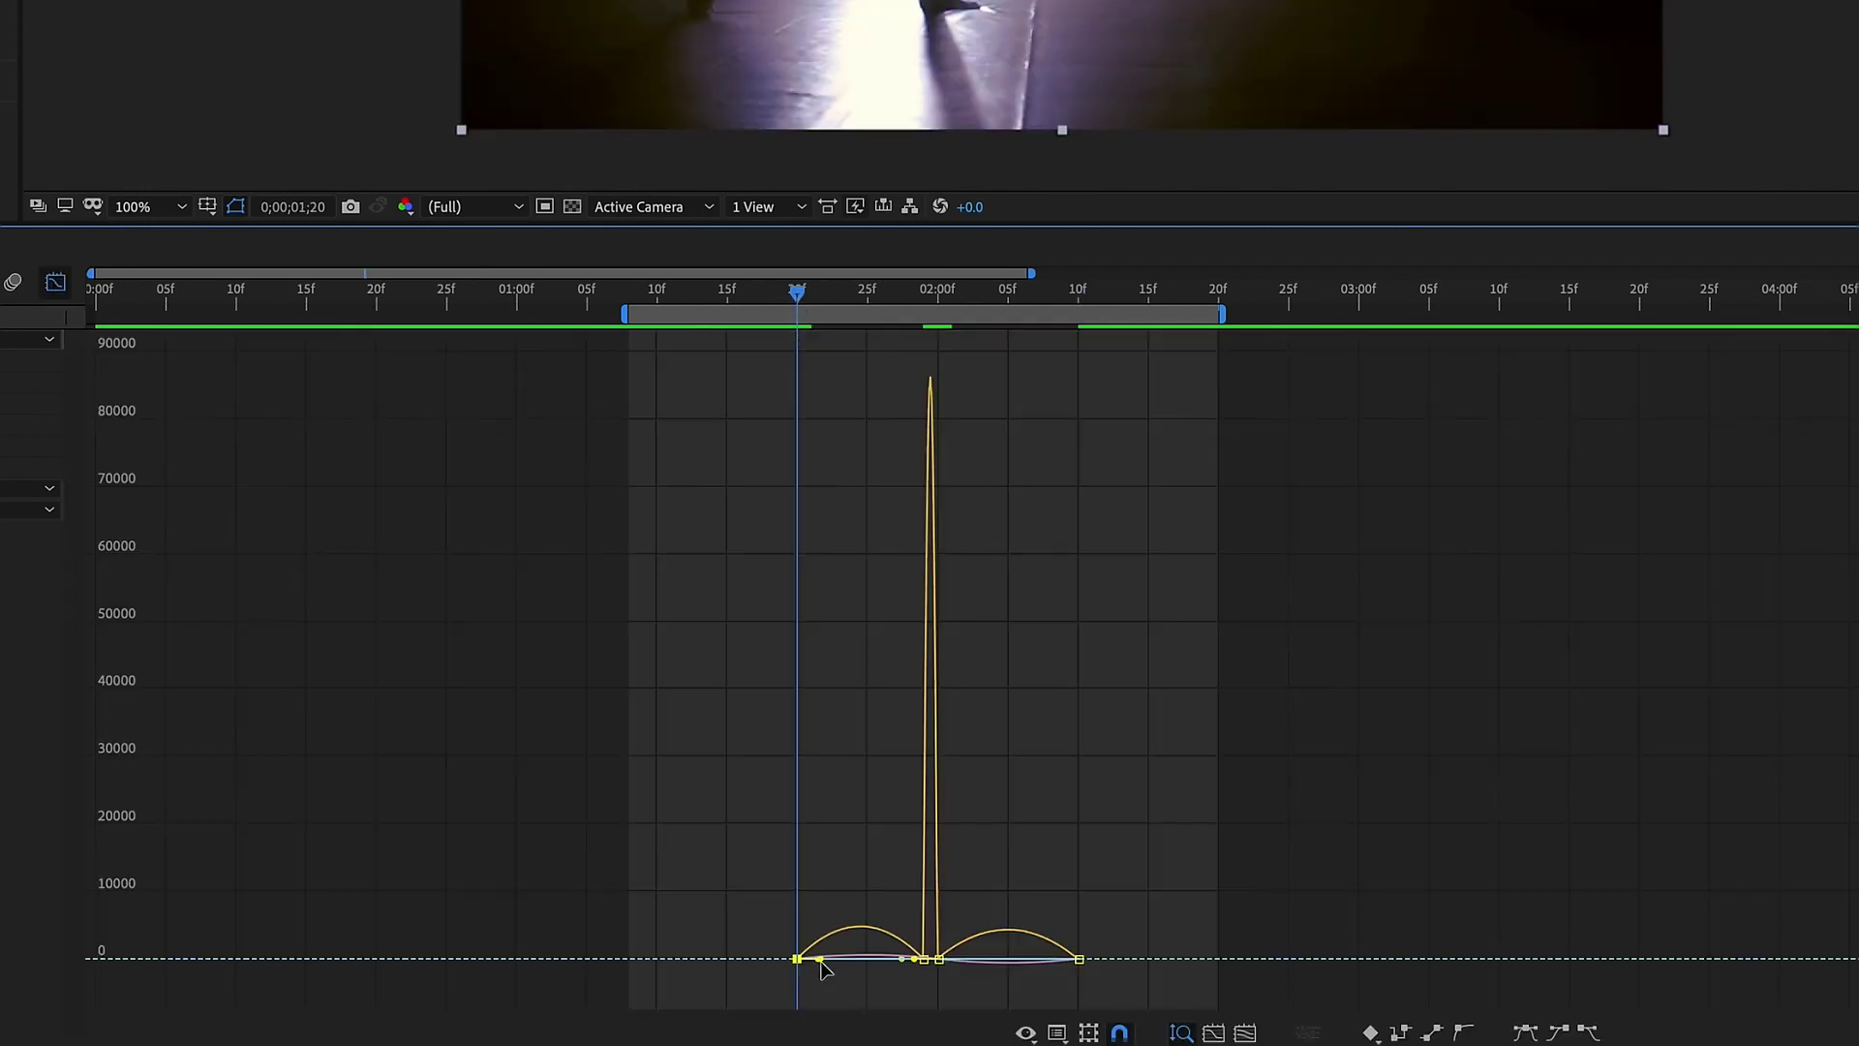
drag(819, 959, 865, 958)
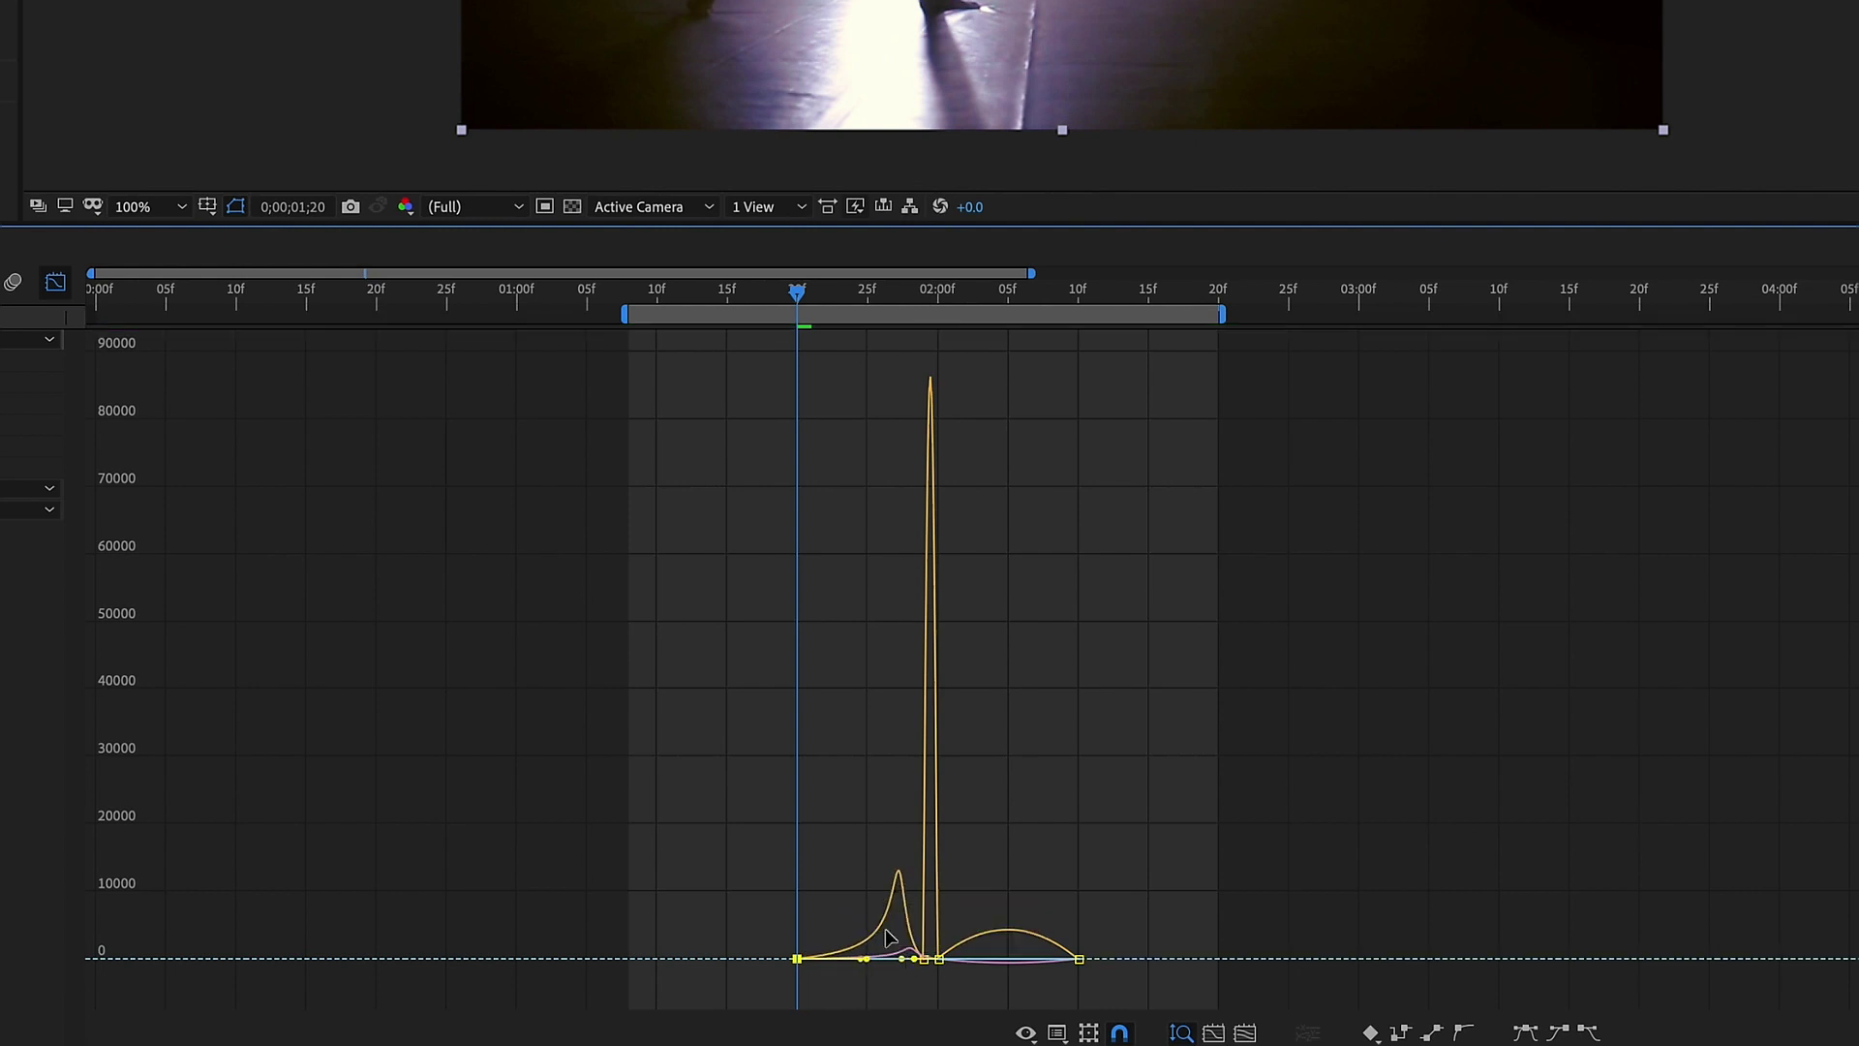
click(55, 281)
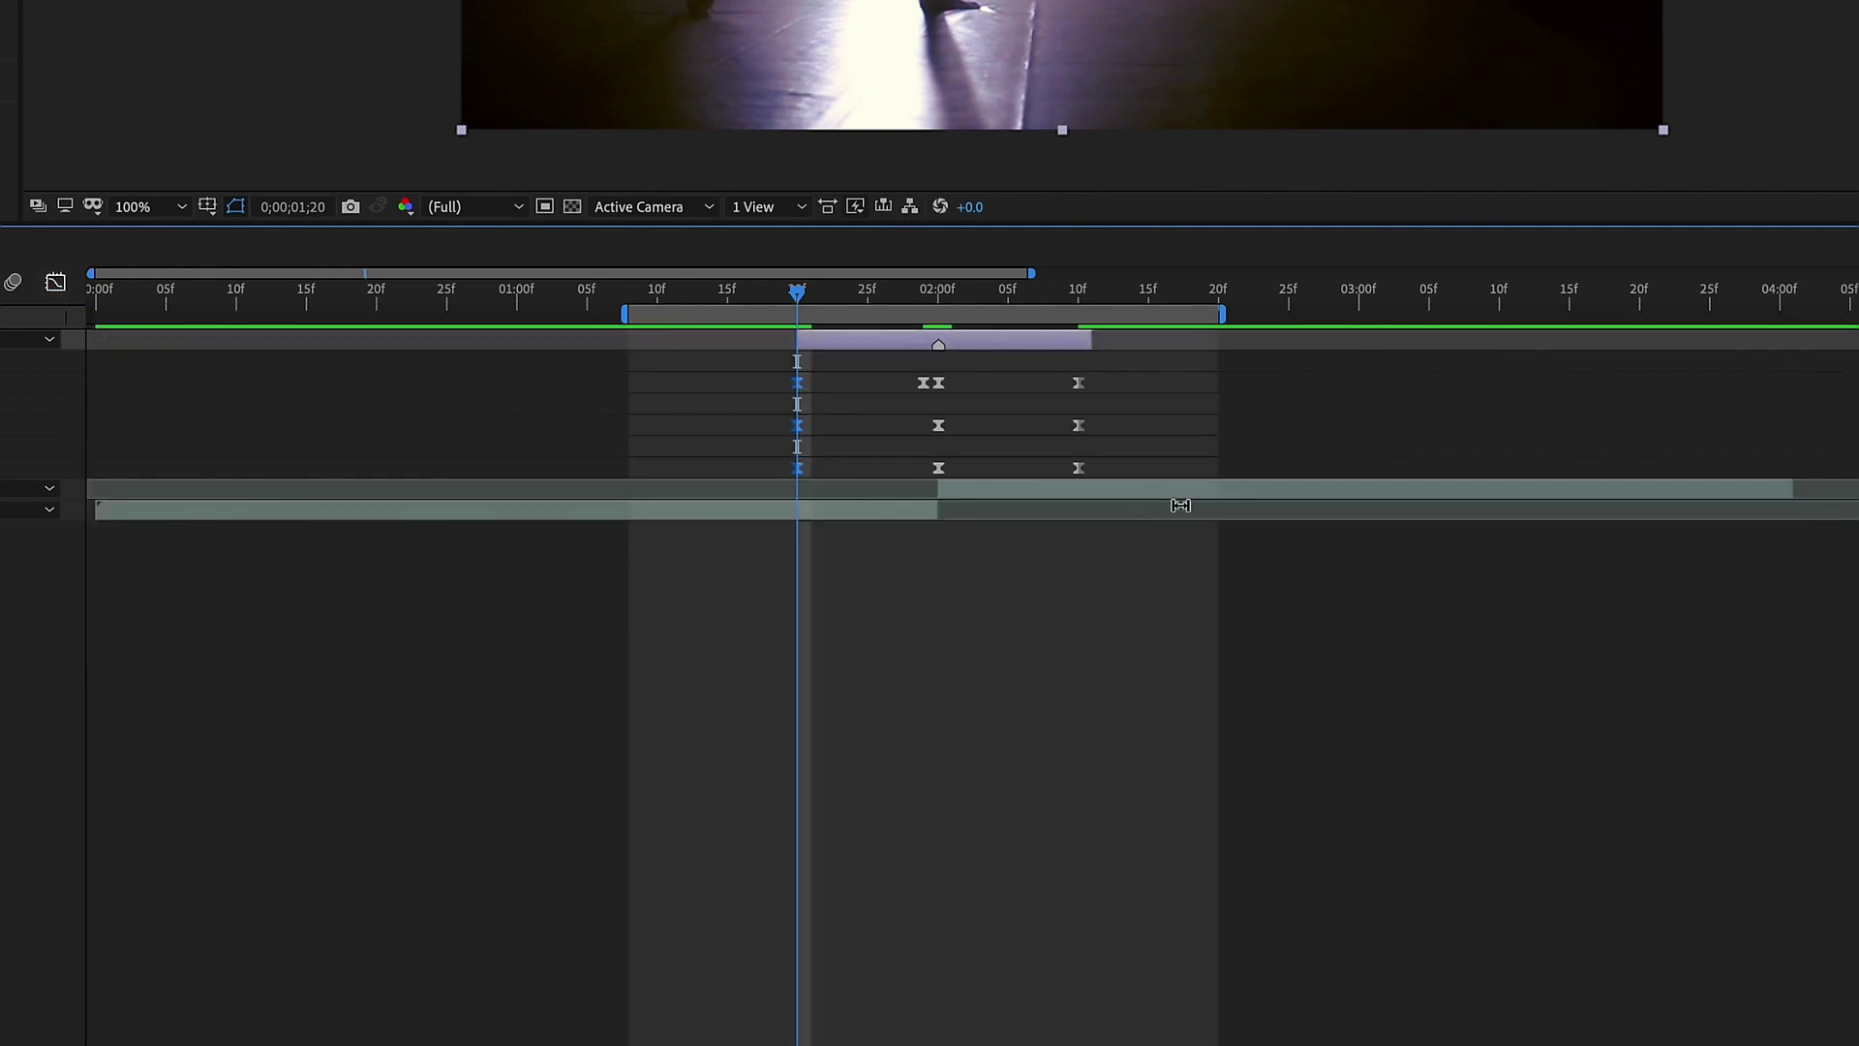
click(1079, 293)
drag(1110, 379, 1054, 487)
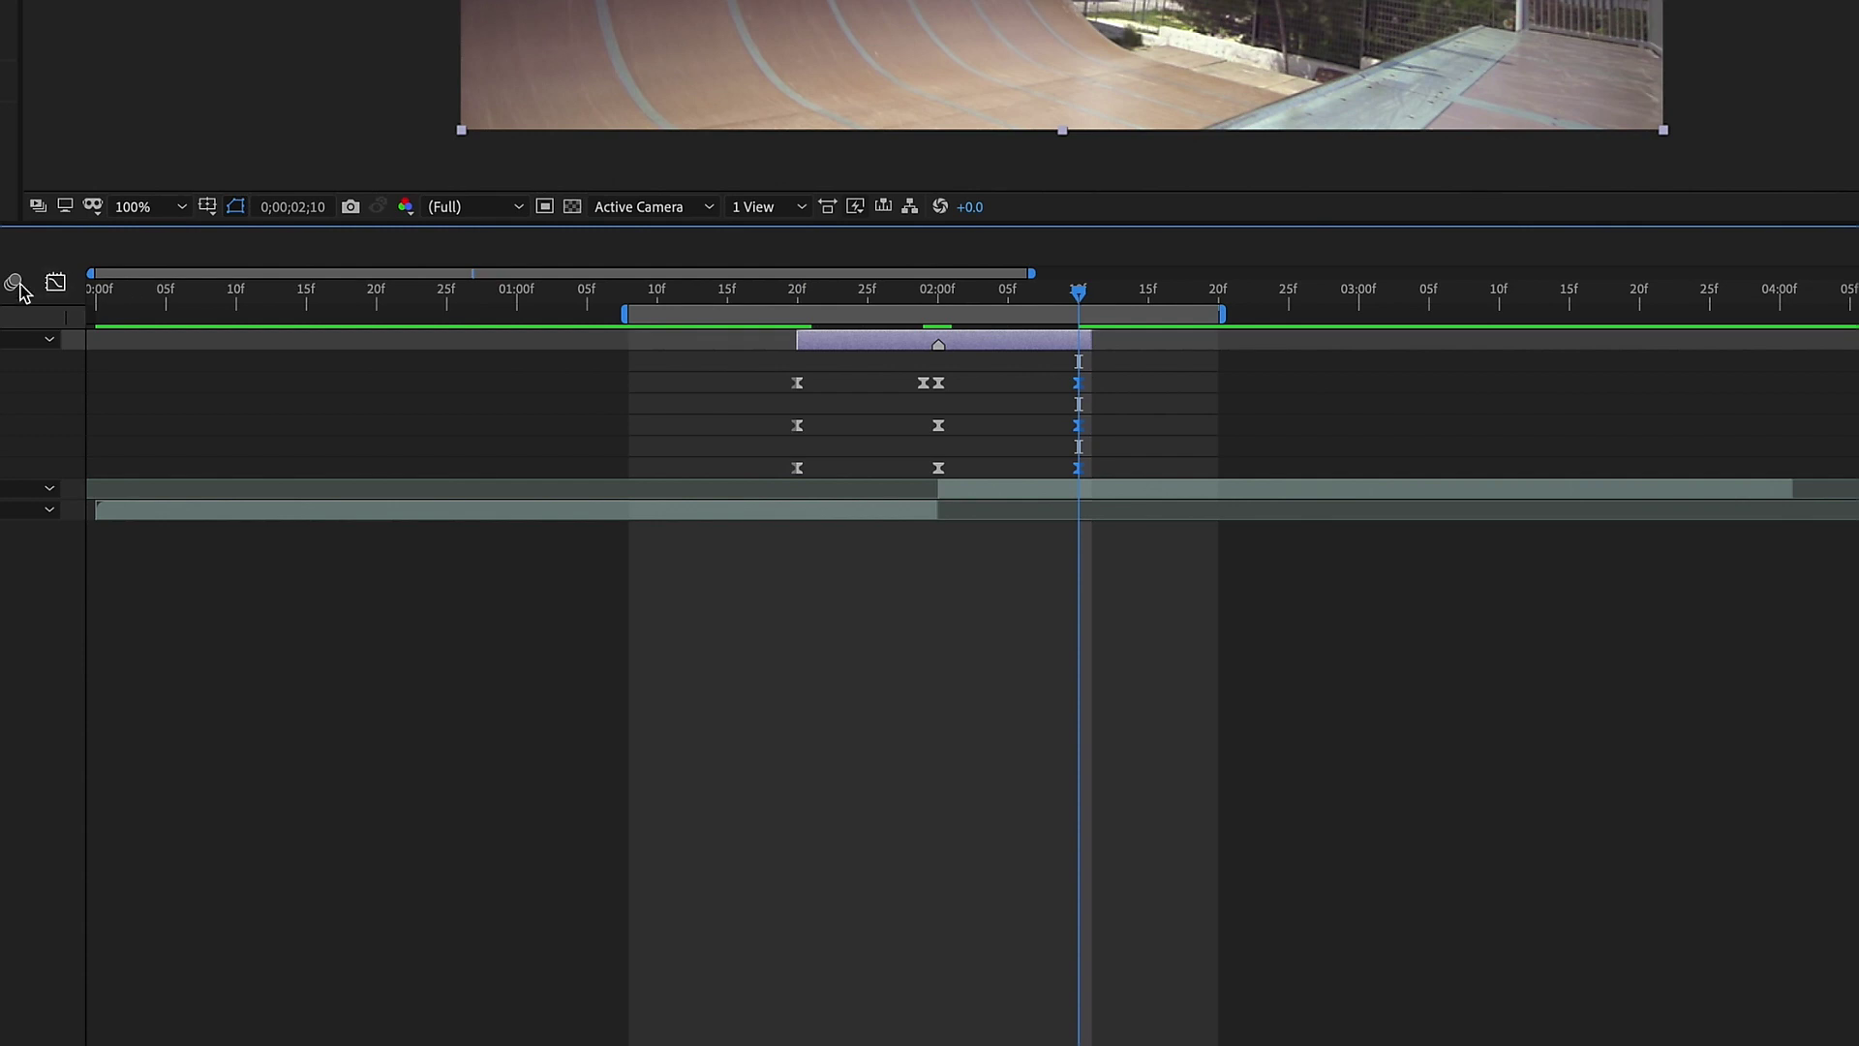
click(56, 282)
drag(1037, 962, 949, 964)
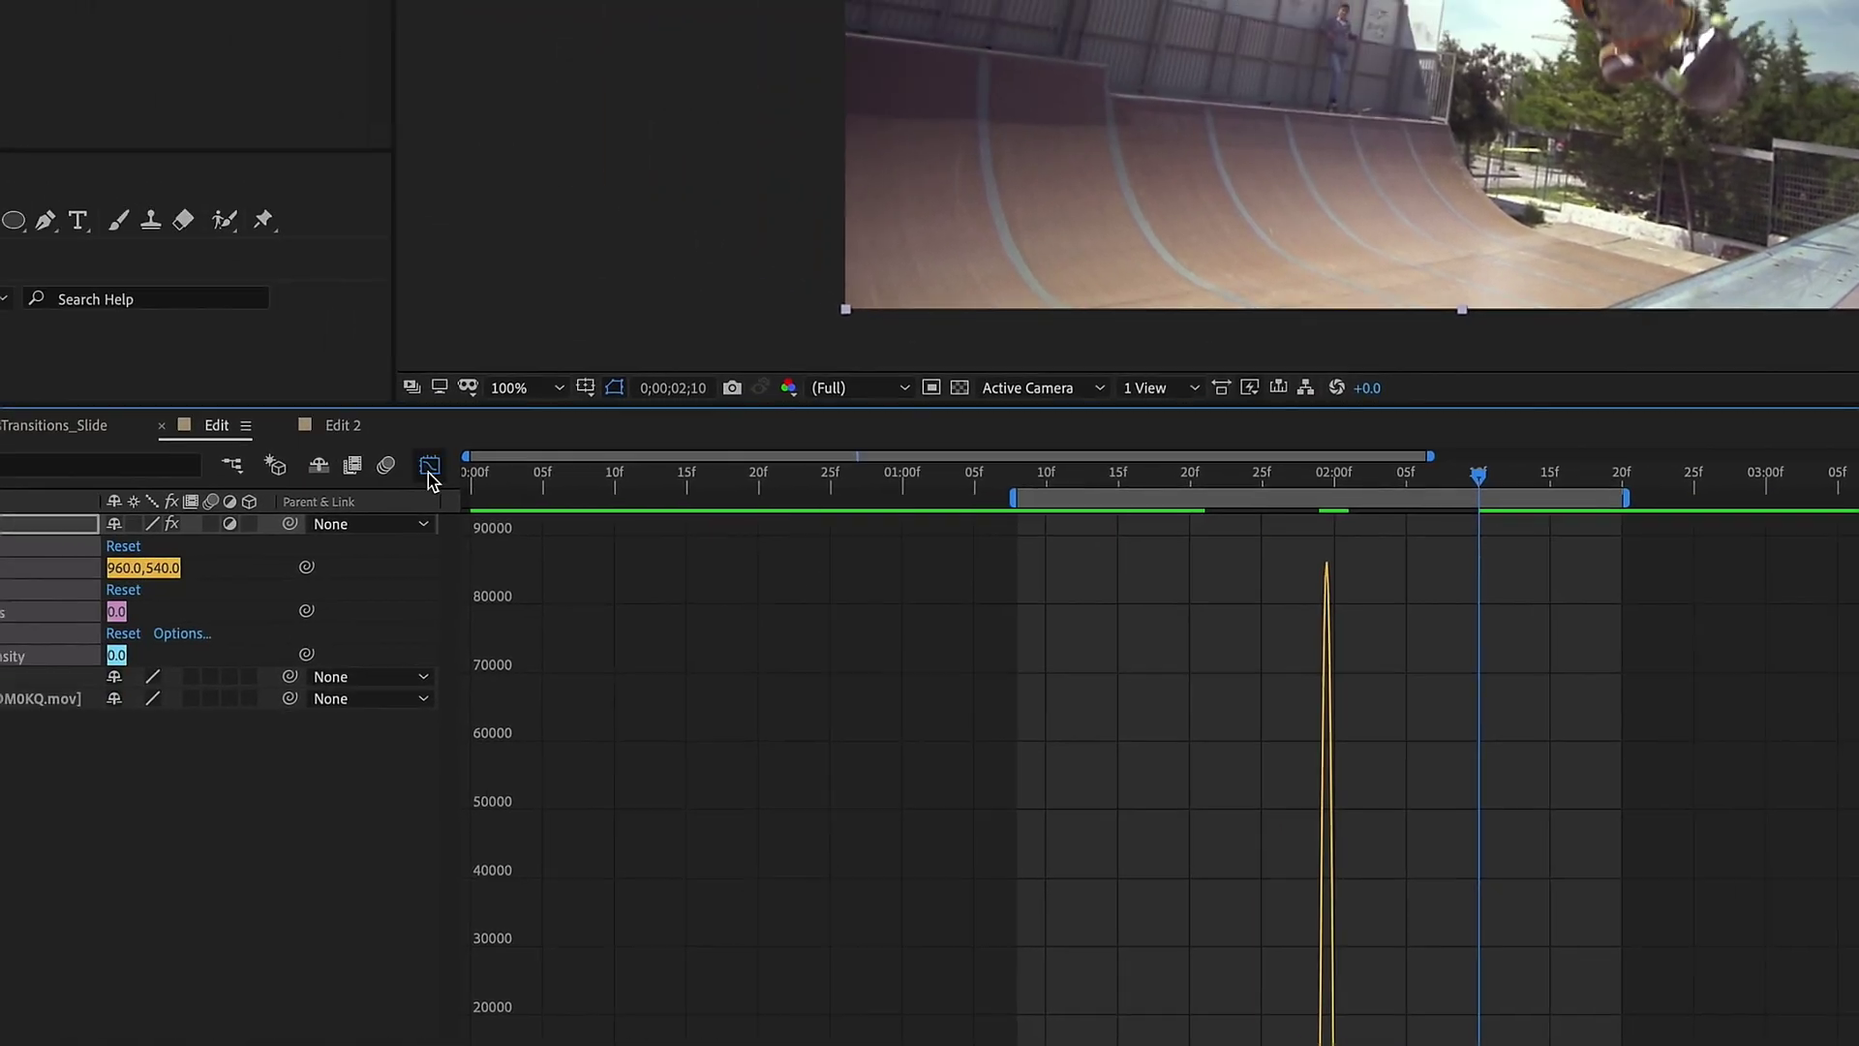
key(shift+F3)
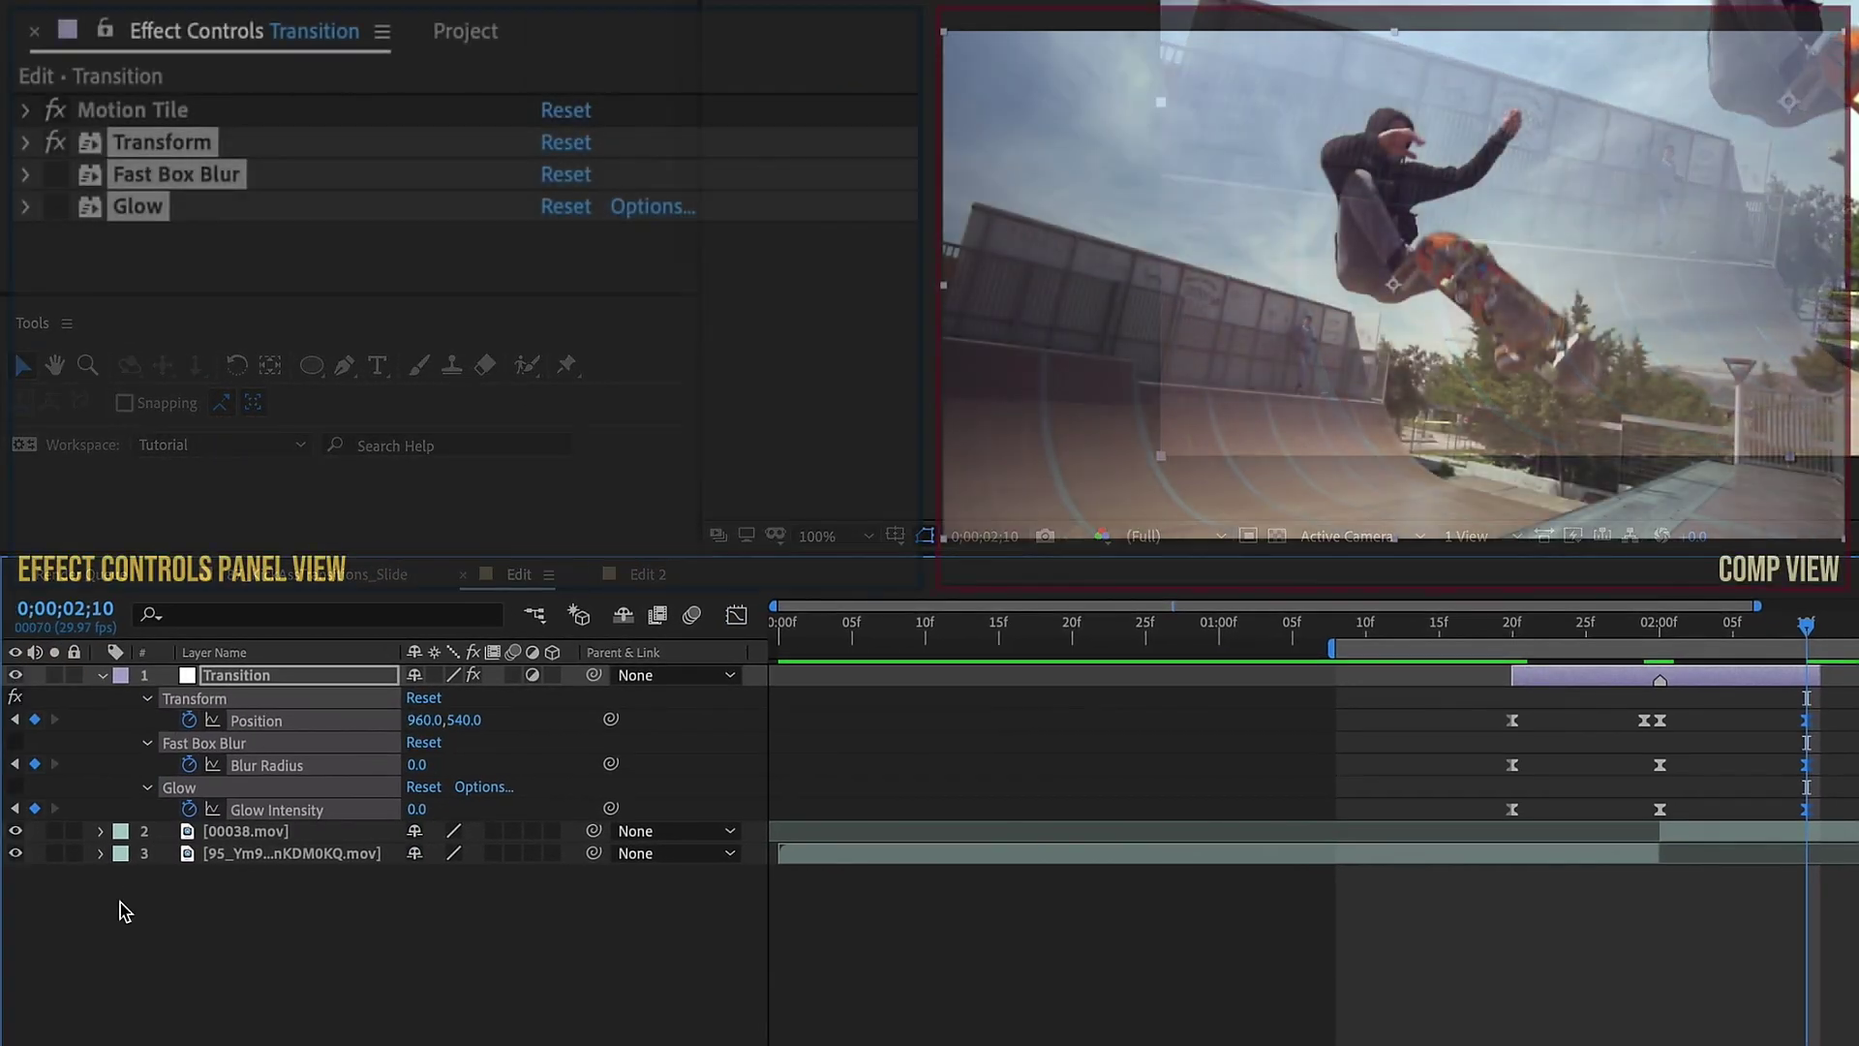
- Deselect the layer and play a preview of the transition
click(214, 744)
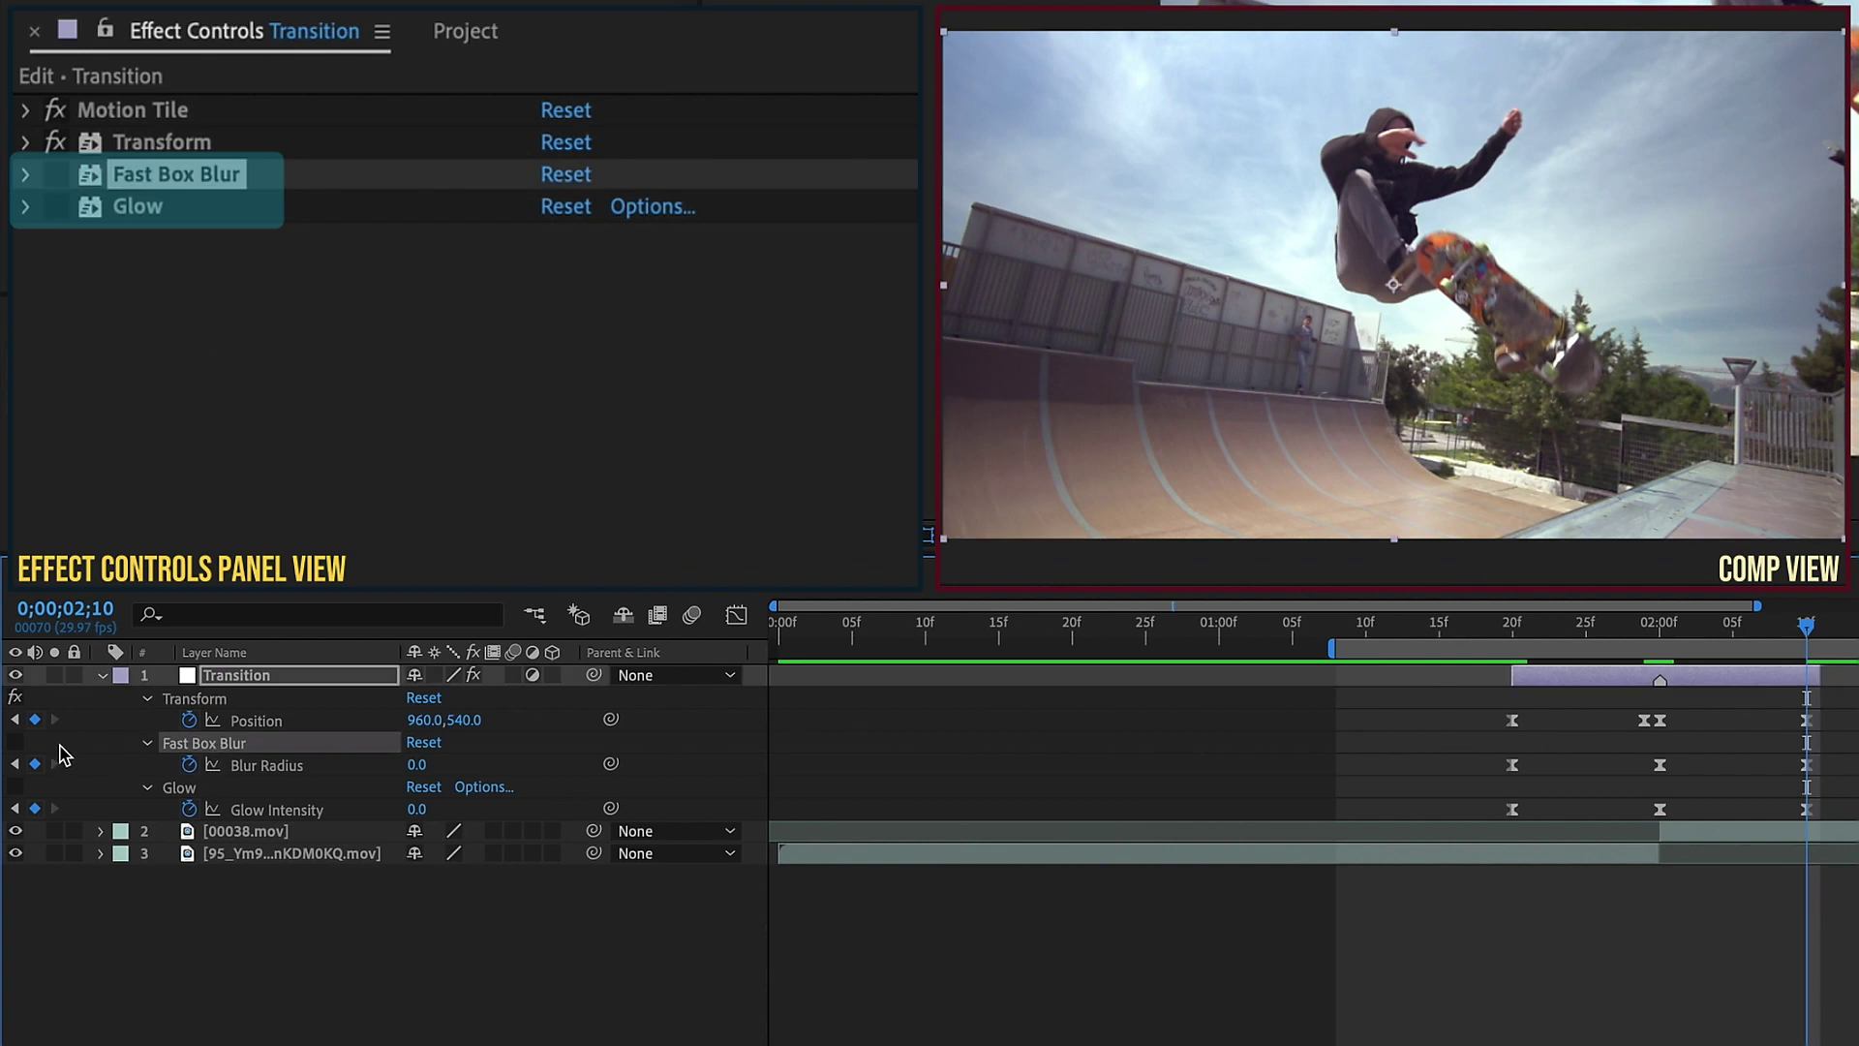
click(182, 788)
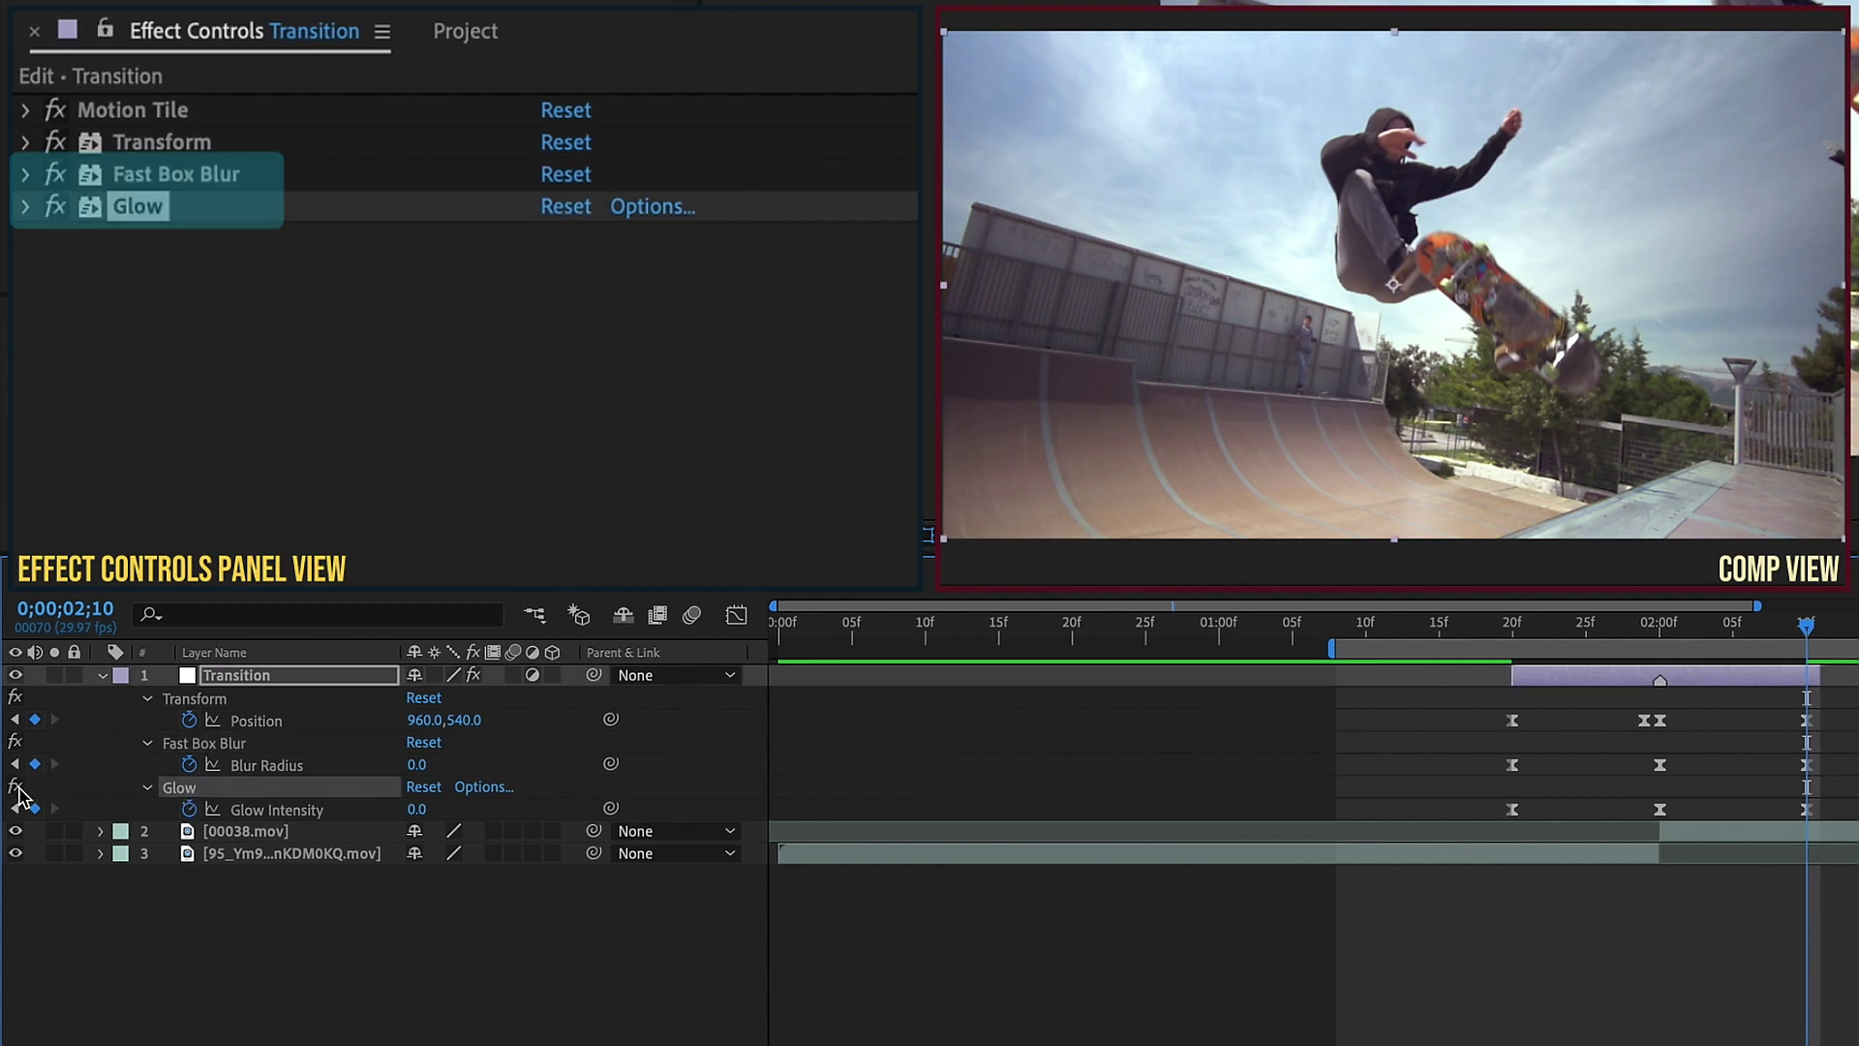
key(F2)
key(space)
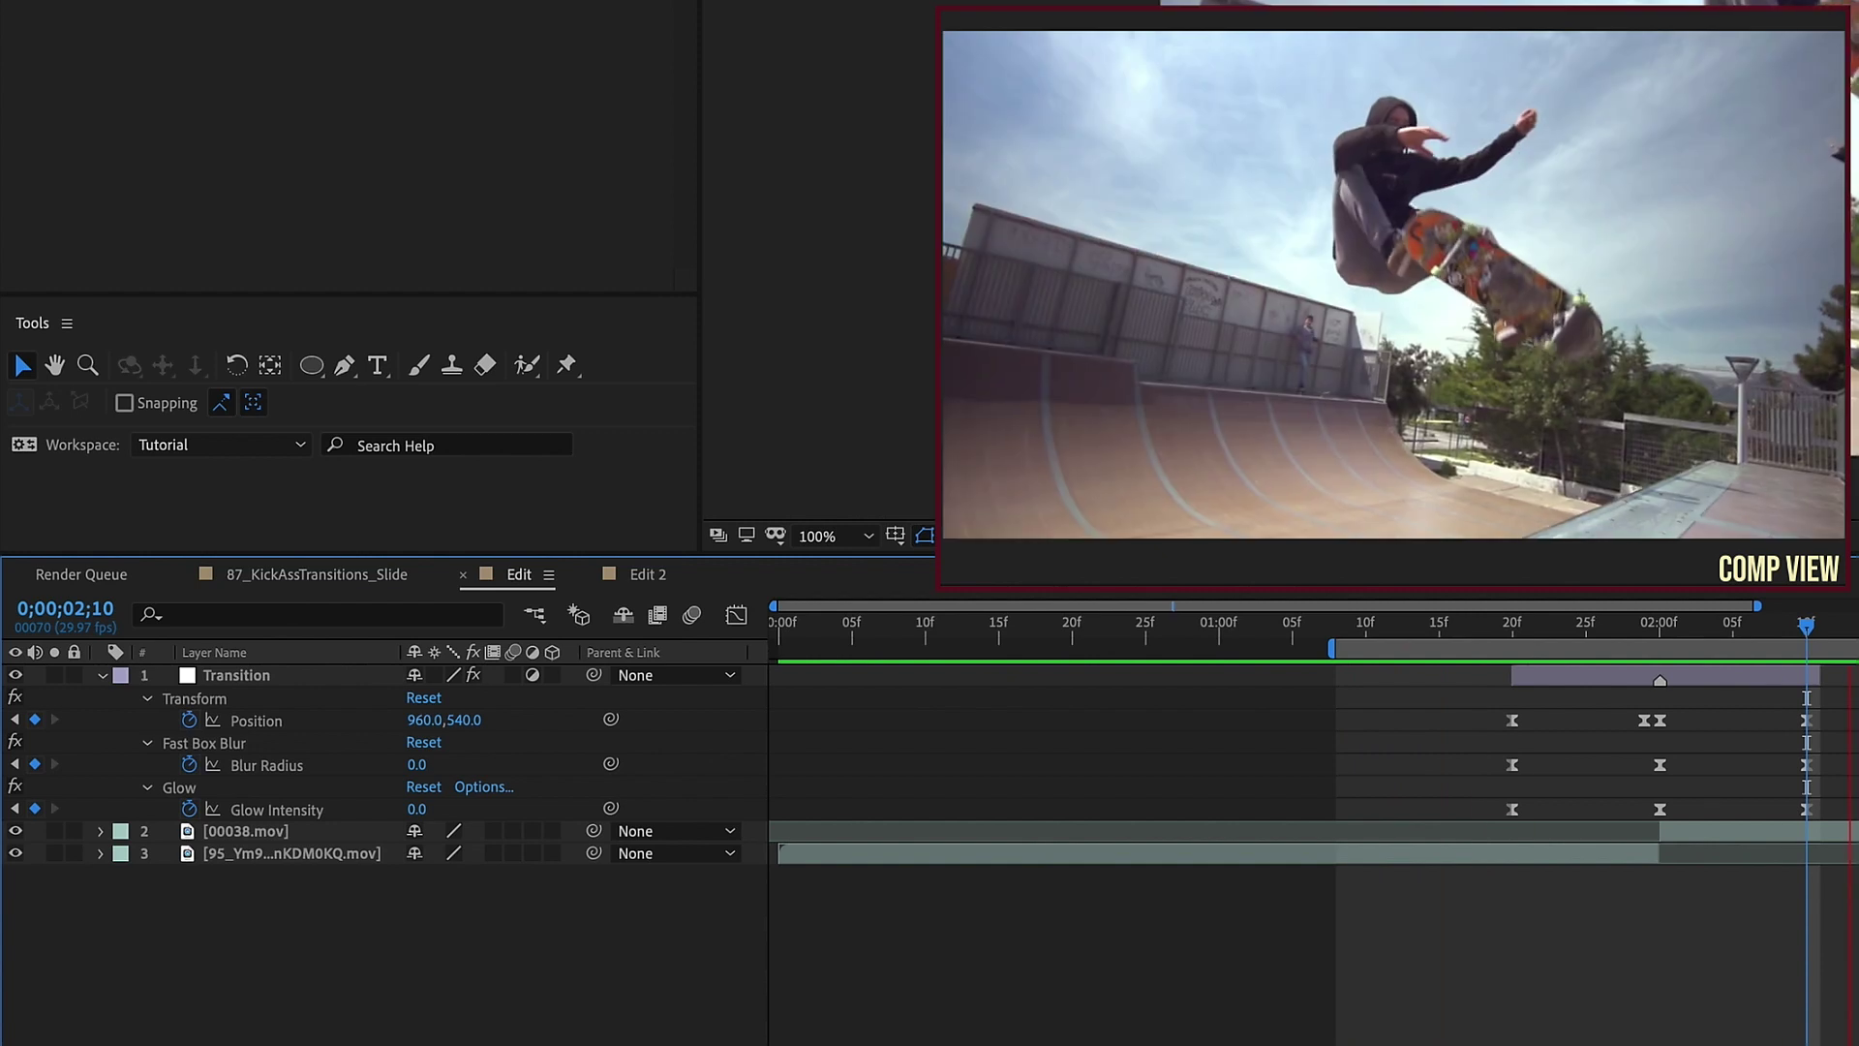
key(space)
- Time-reverse the Transition layer's keyframes from the middle Position keyframe
click(1439, 629)
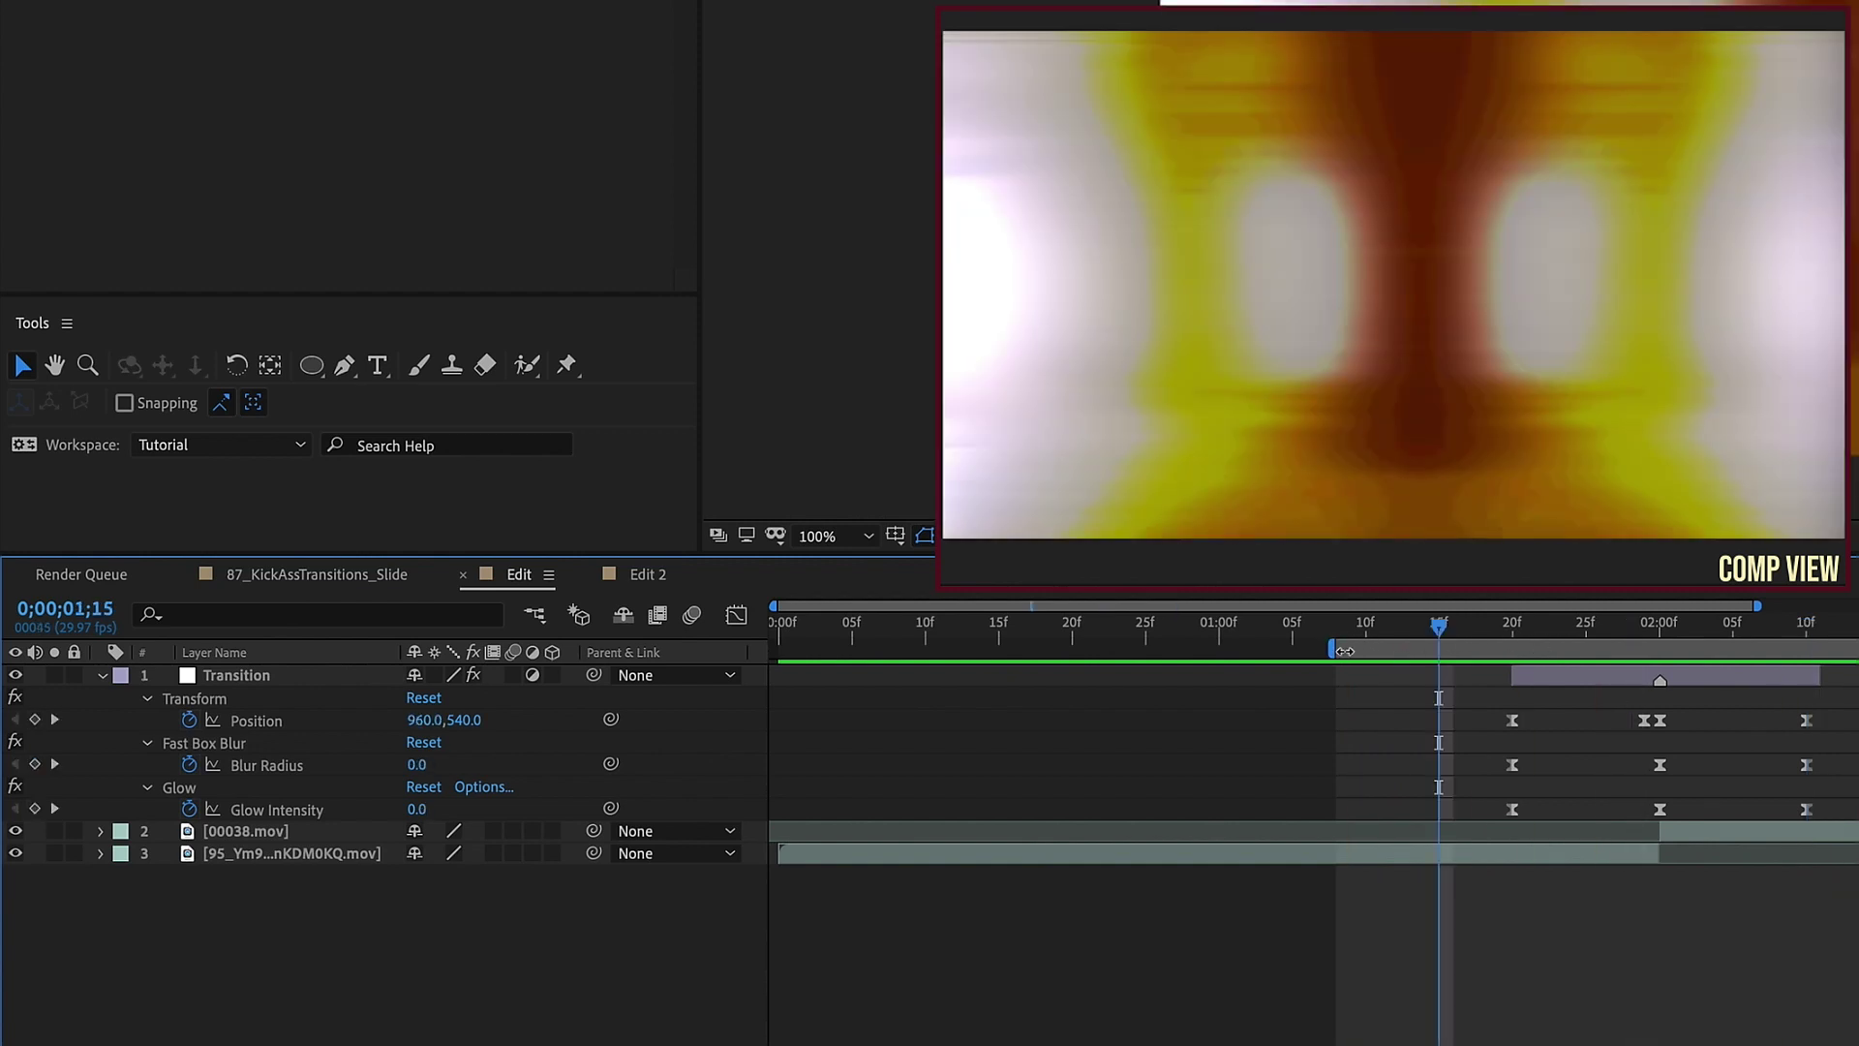
drag(1332, 648, 1141, 649)
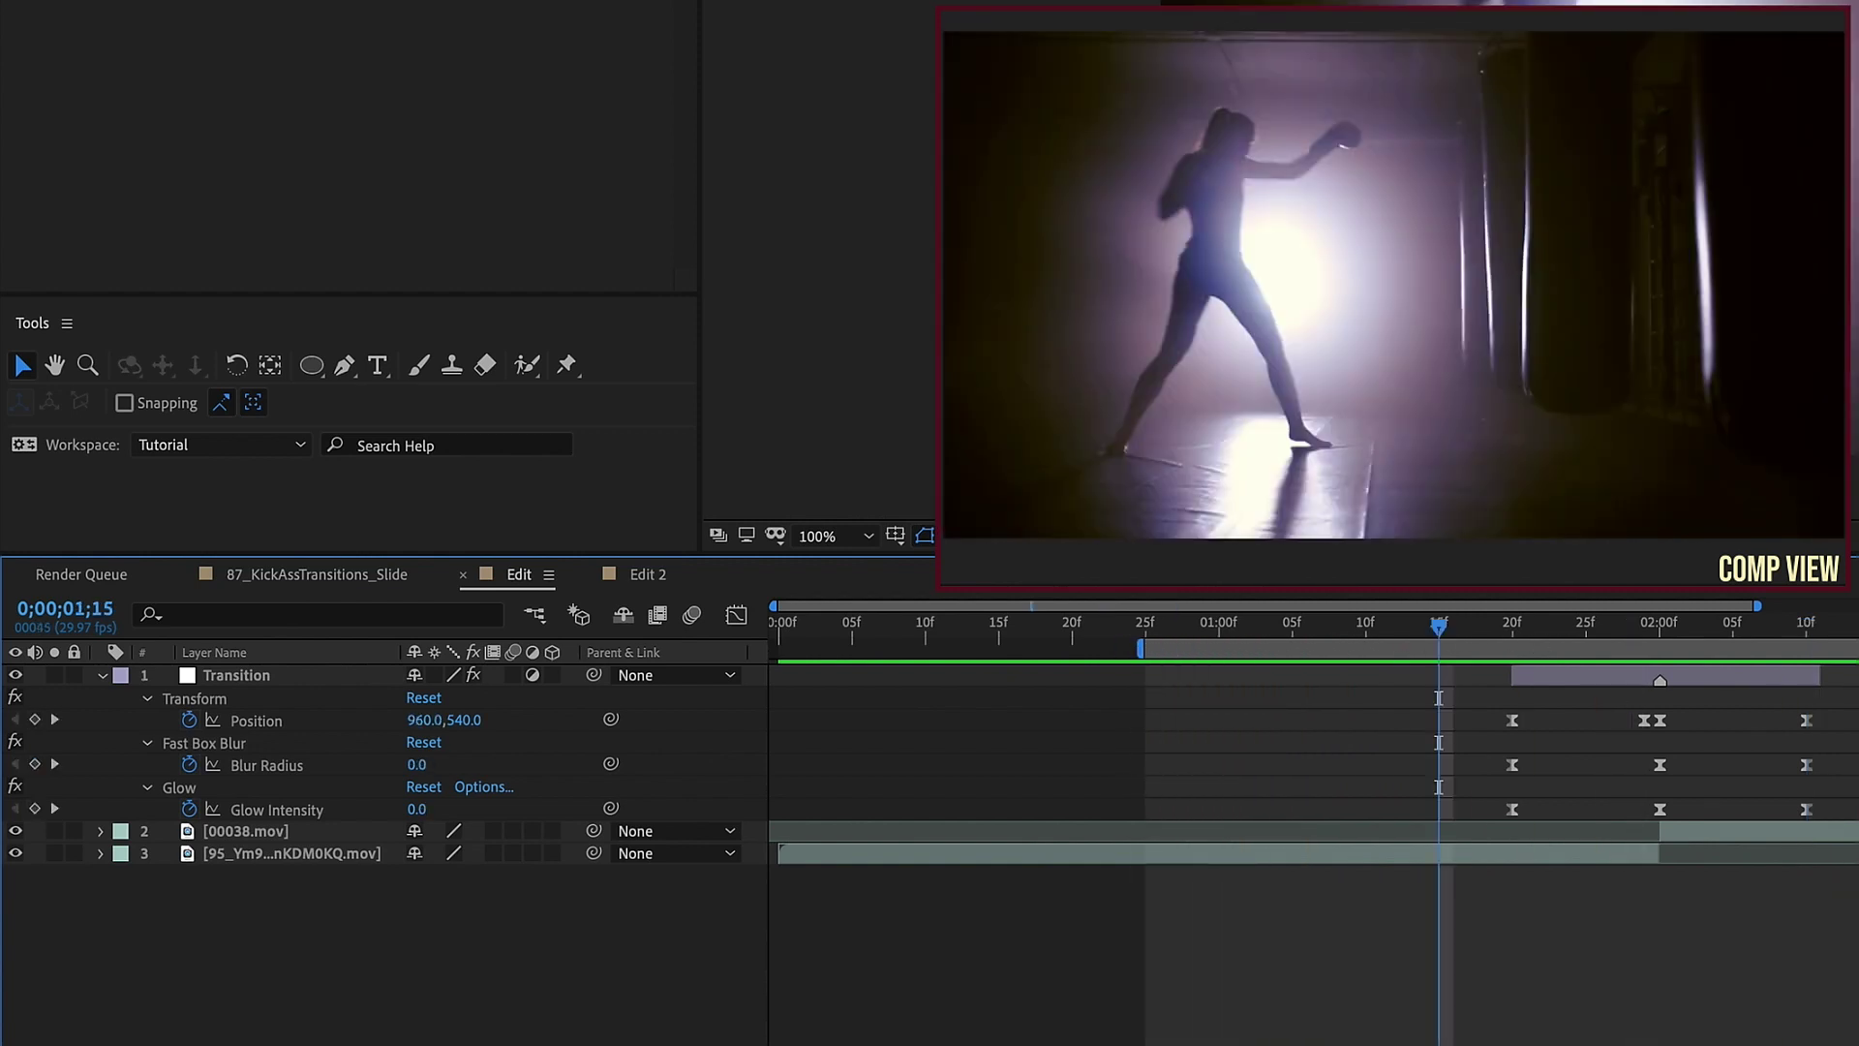
click(1356, 792)
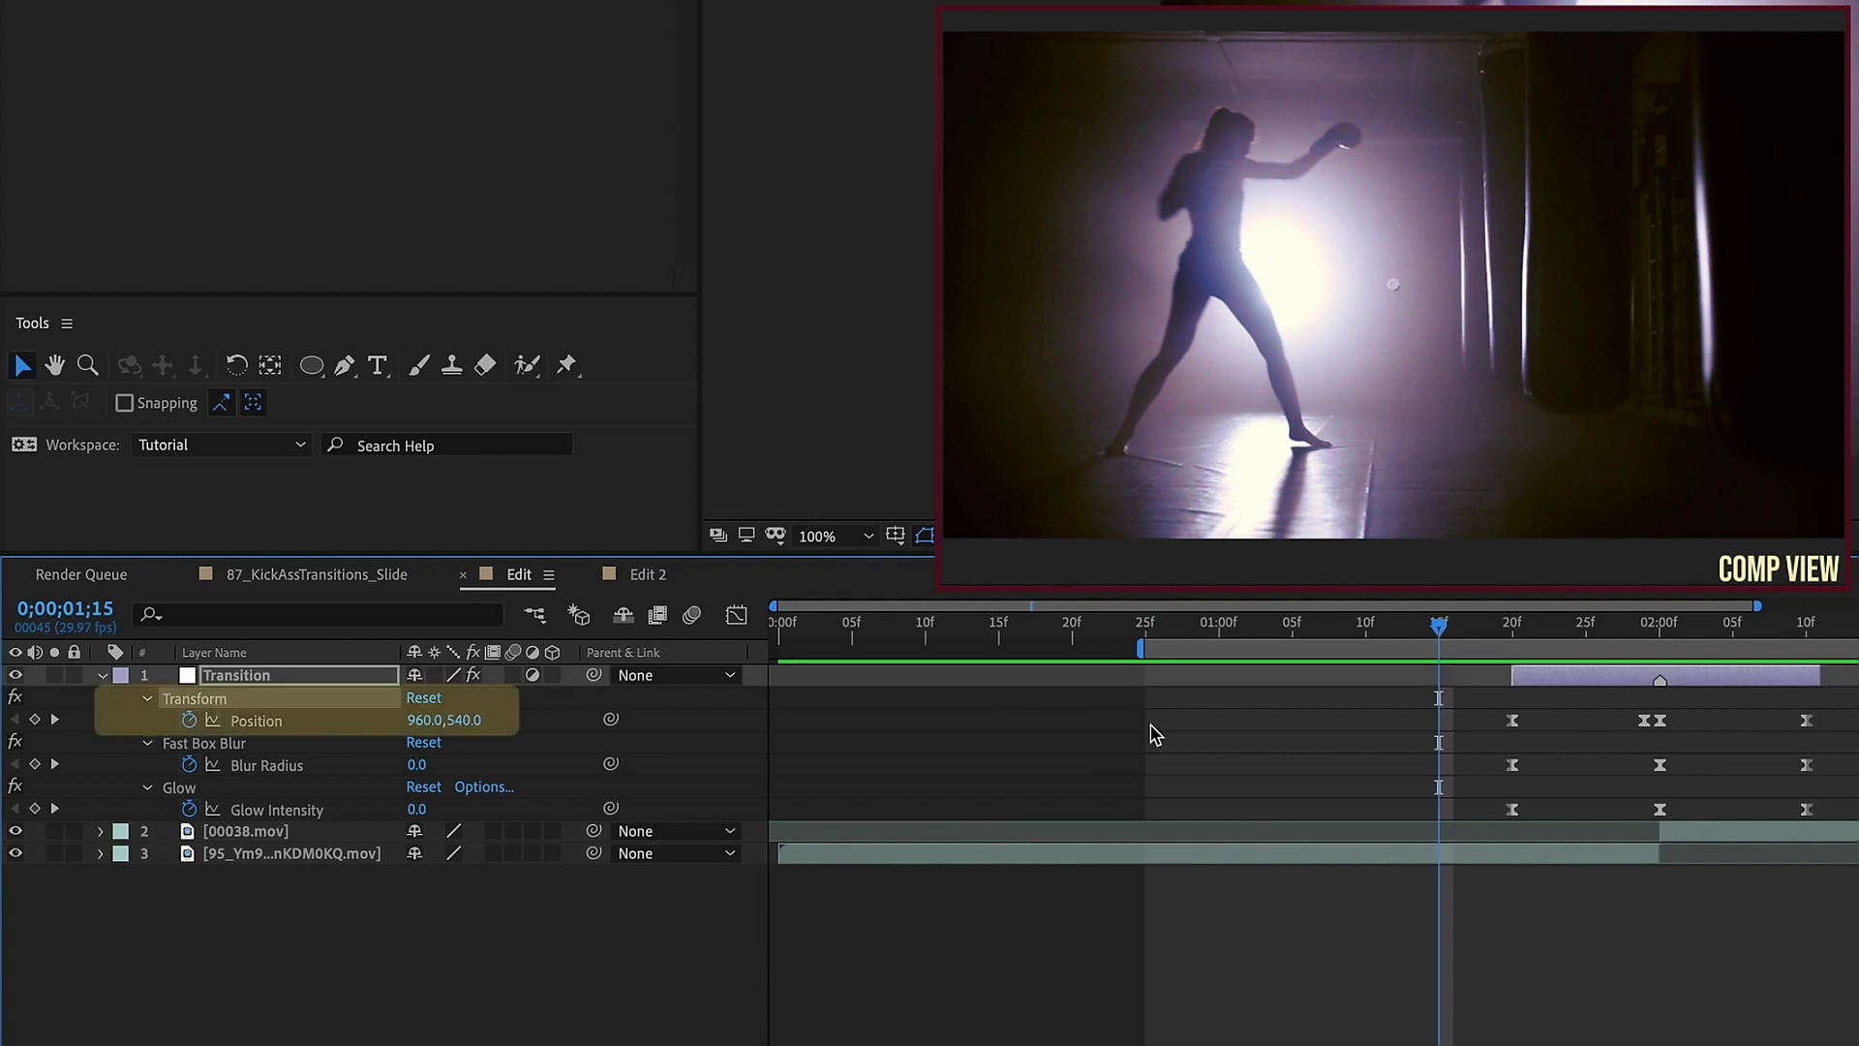
click(1643, 631)
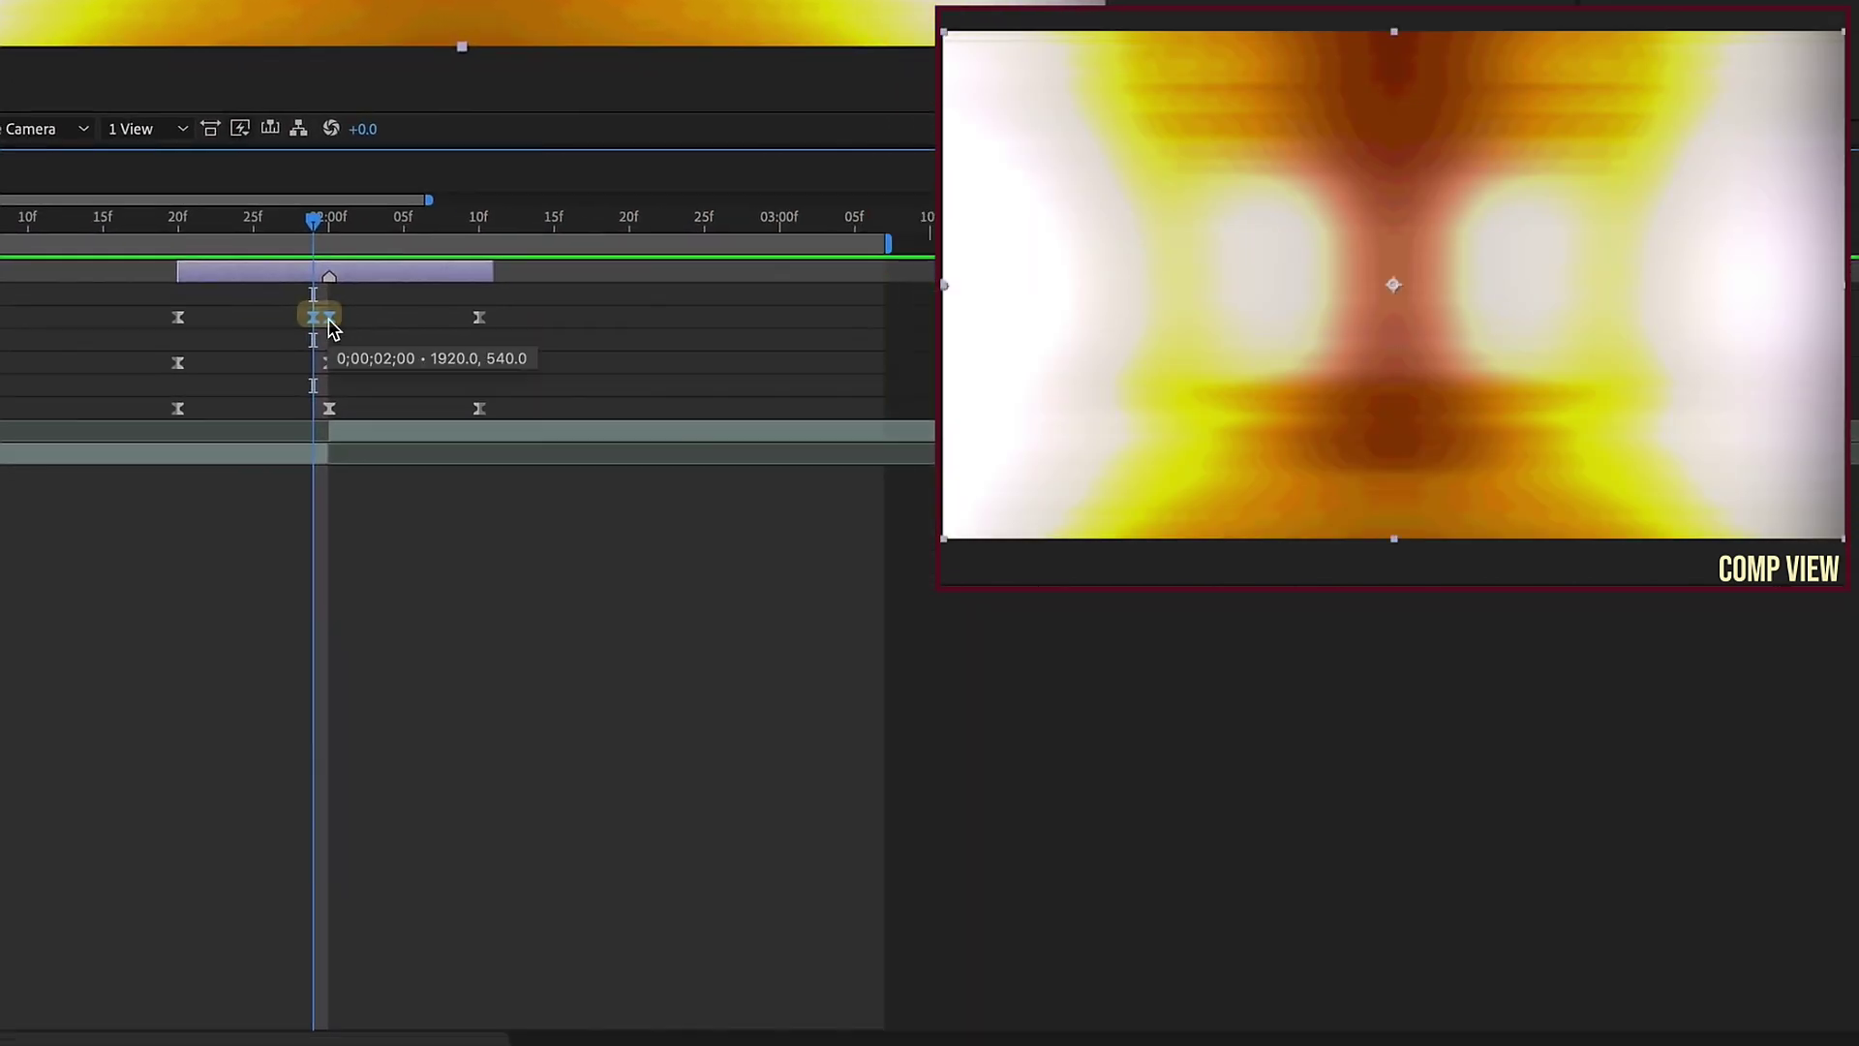
right_click(1659, 721)
mouse_move(445, 668)
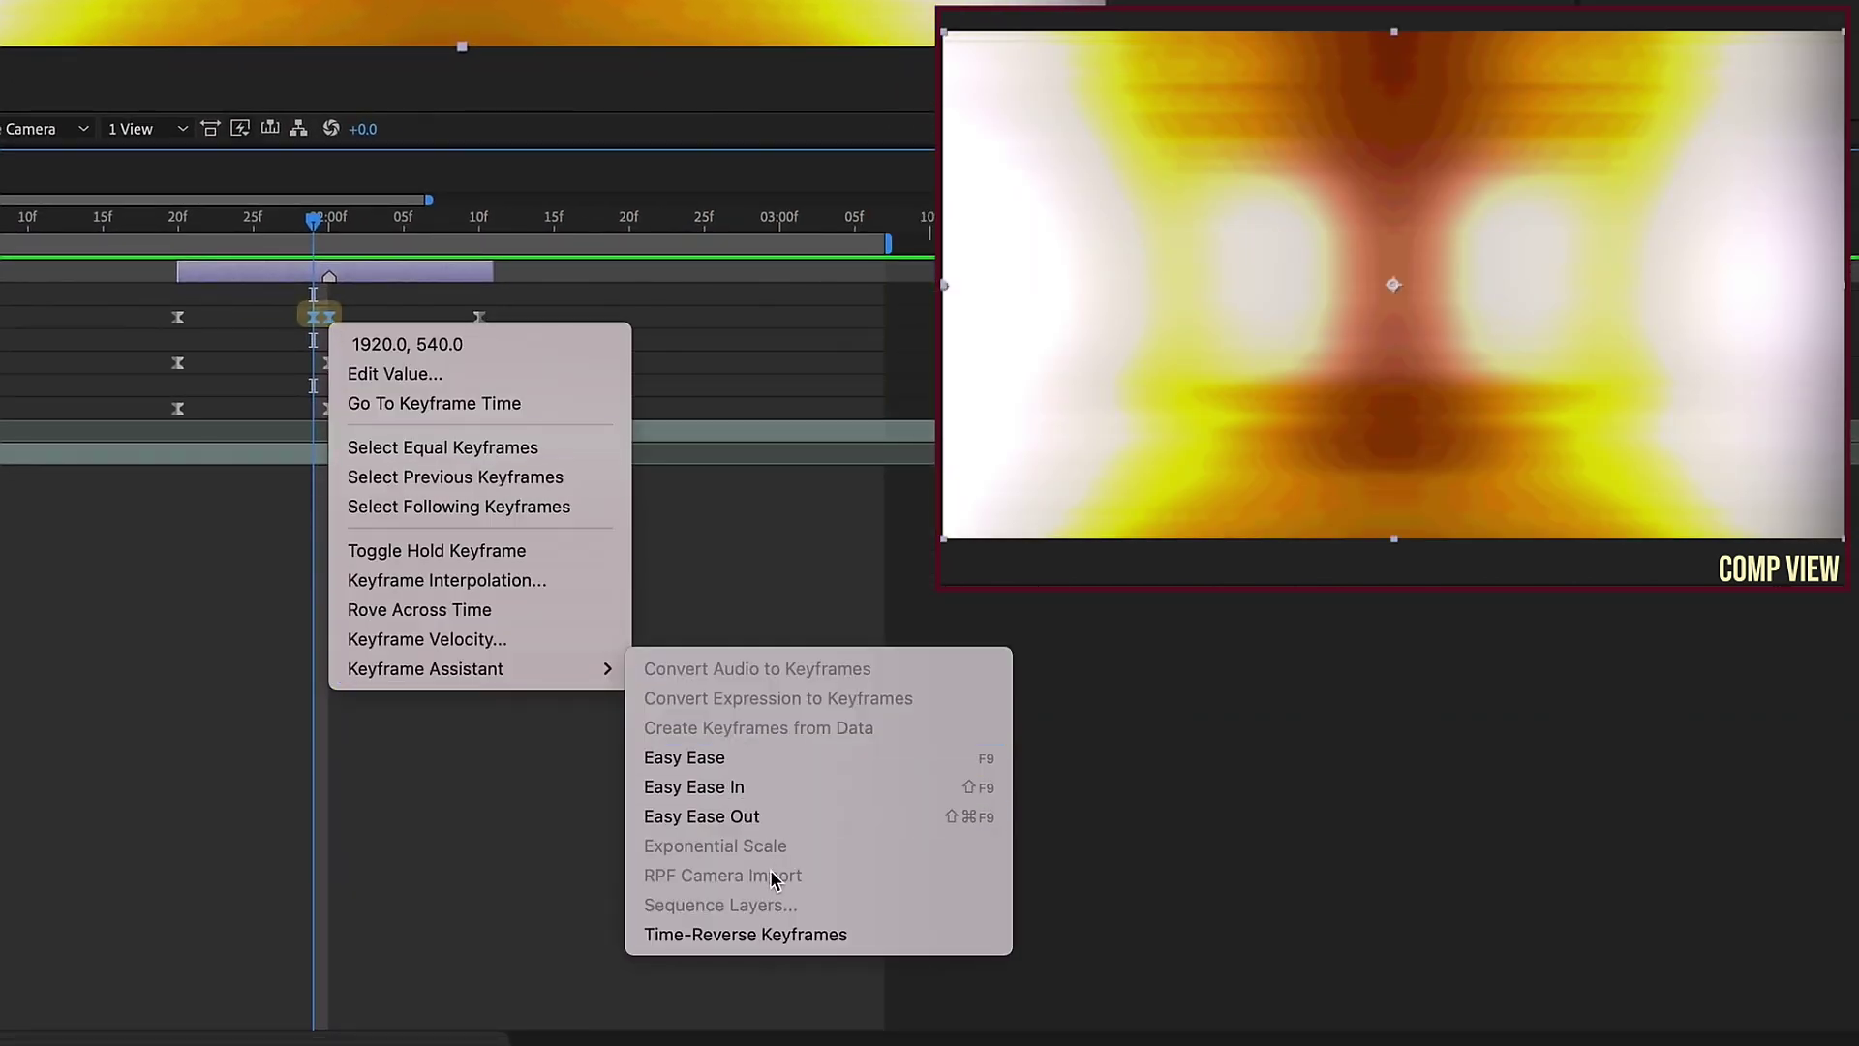
click(733, 935)
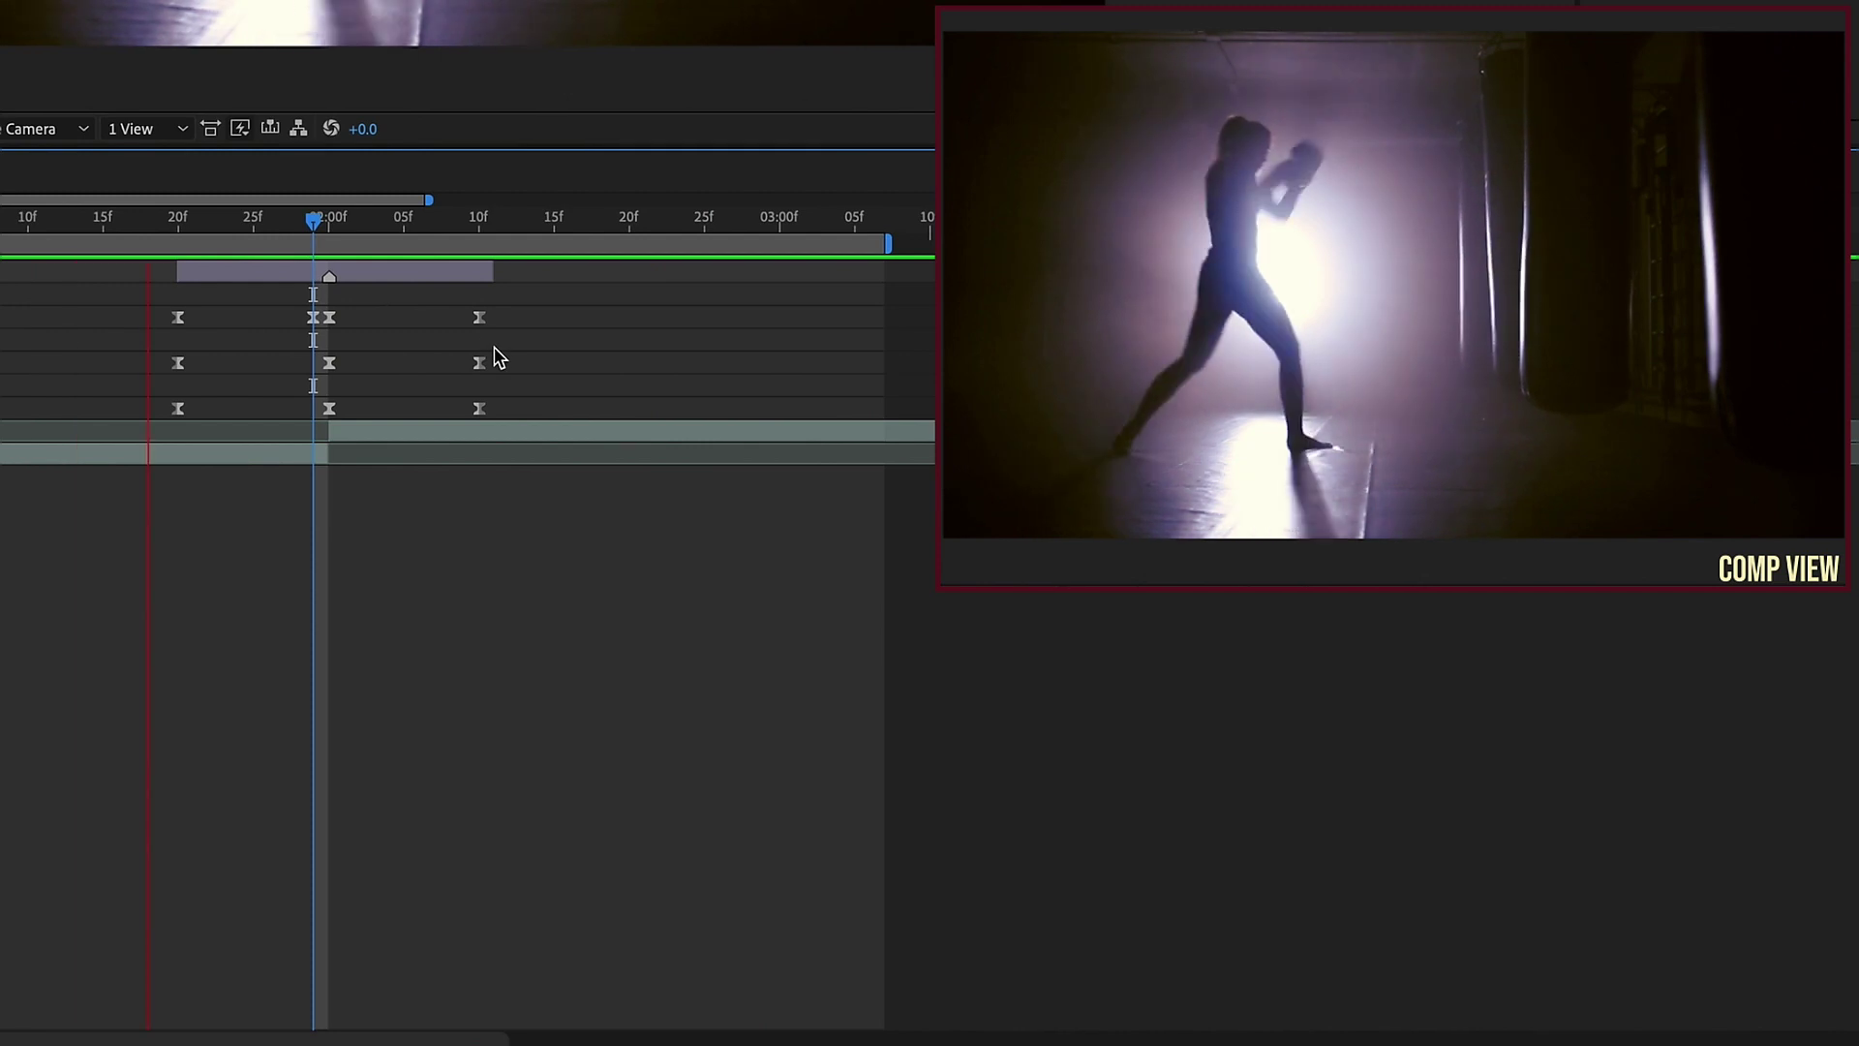
- Time-reverse the two Position keyframes near 02:00f and preview the transition
drag(302, 307, 337, 326)
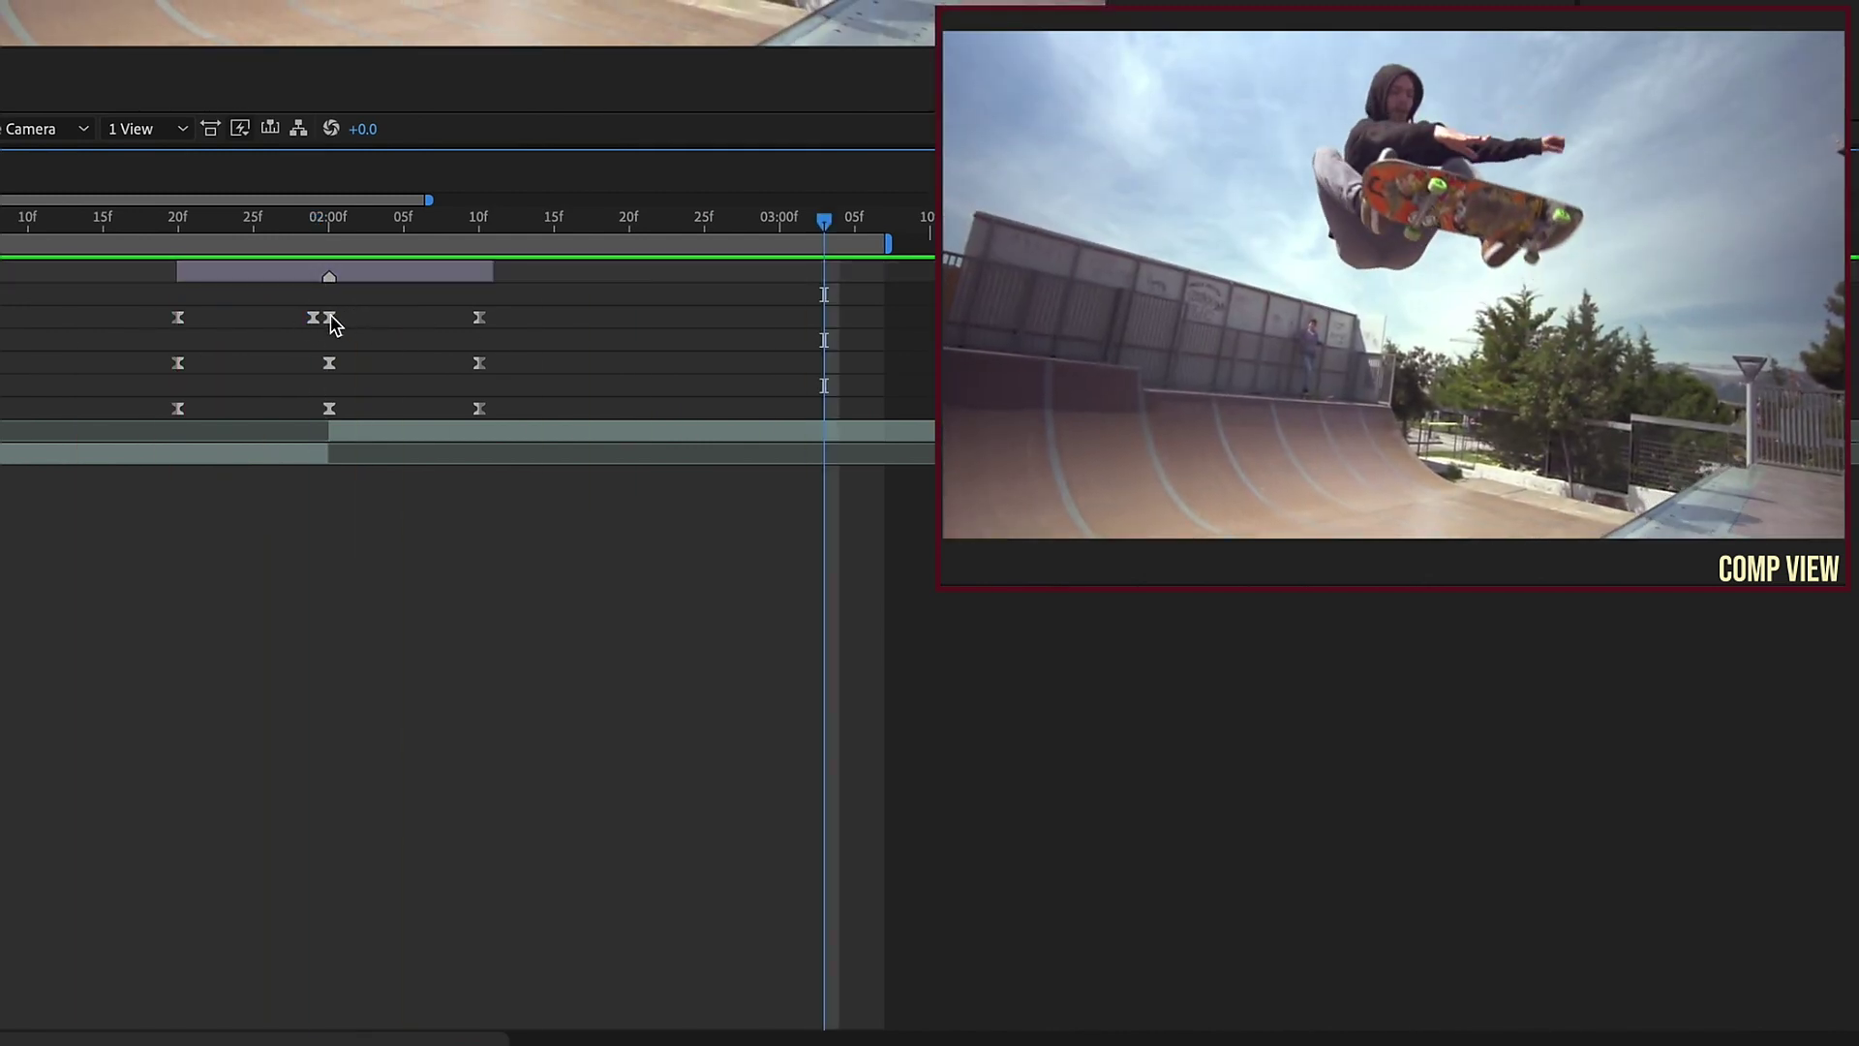
right_click(339, 320)
mouse_move(451, 671)
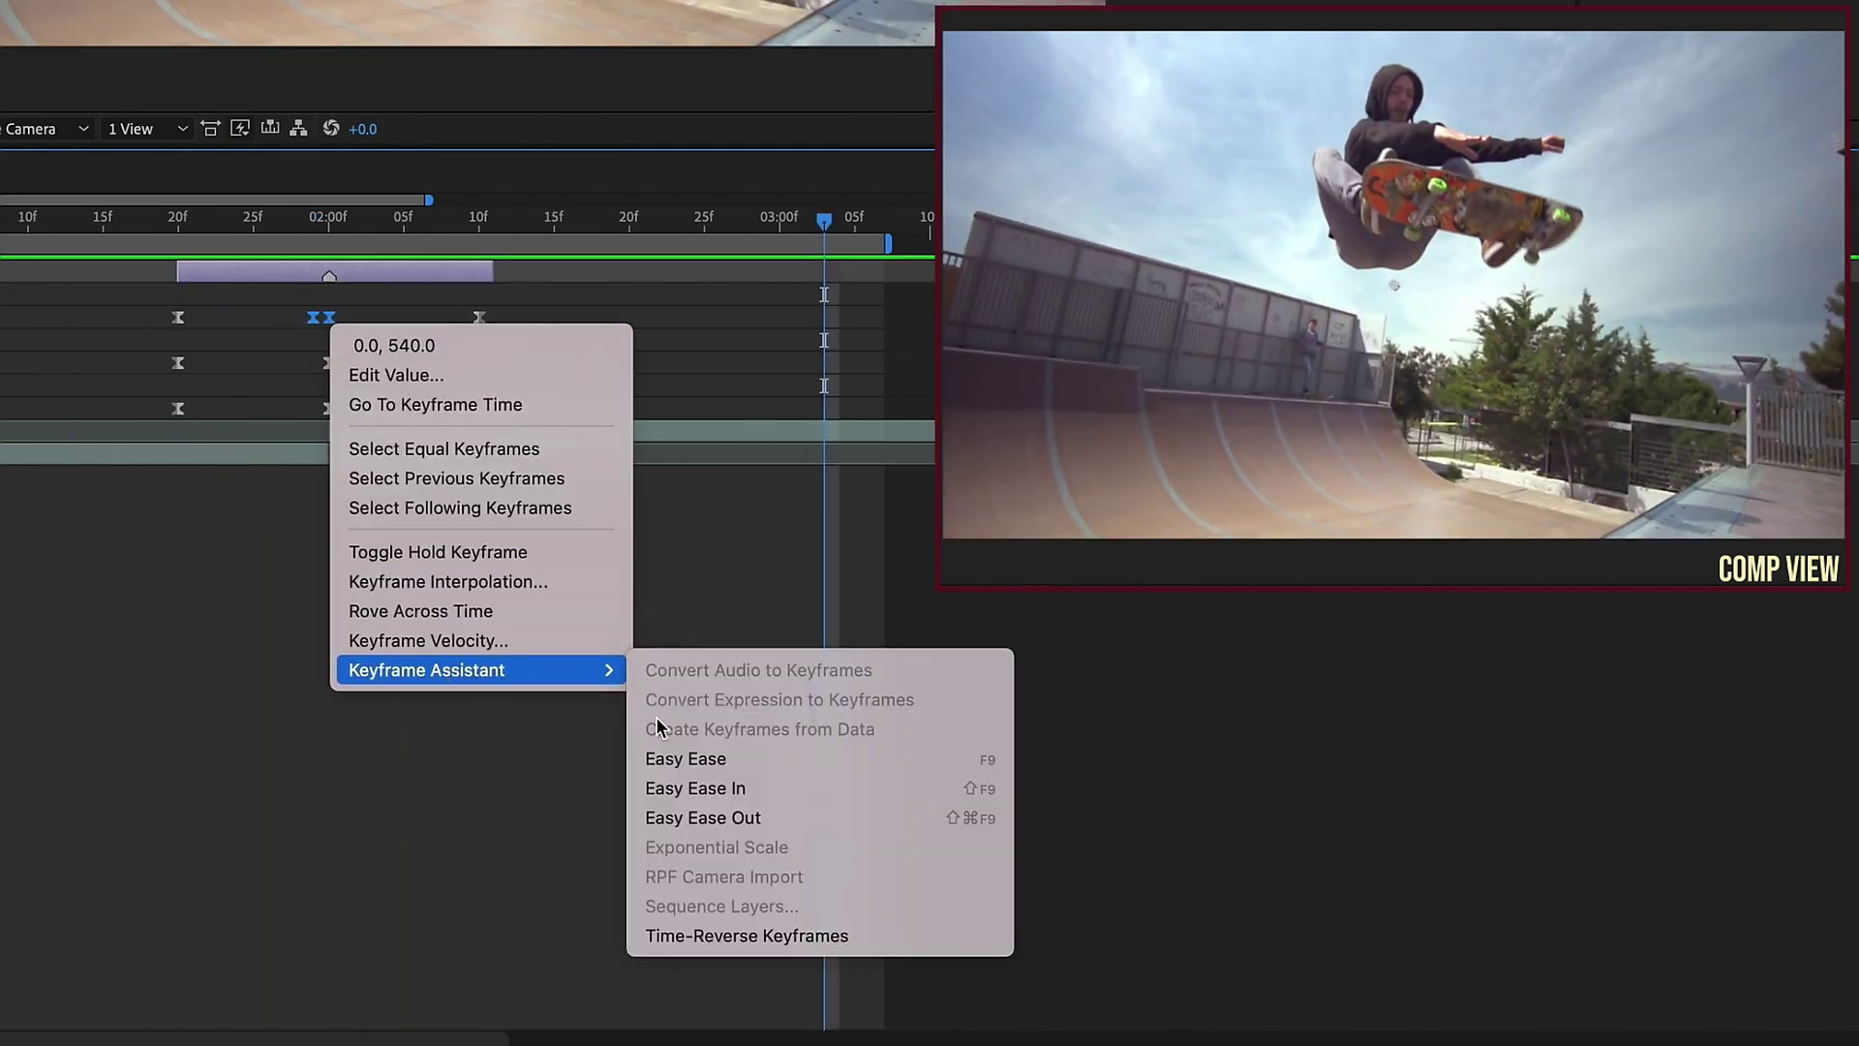
click(717, 936)
click(223, 221)
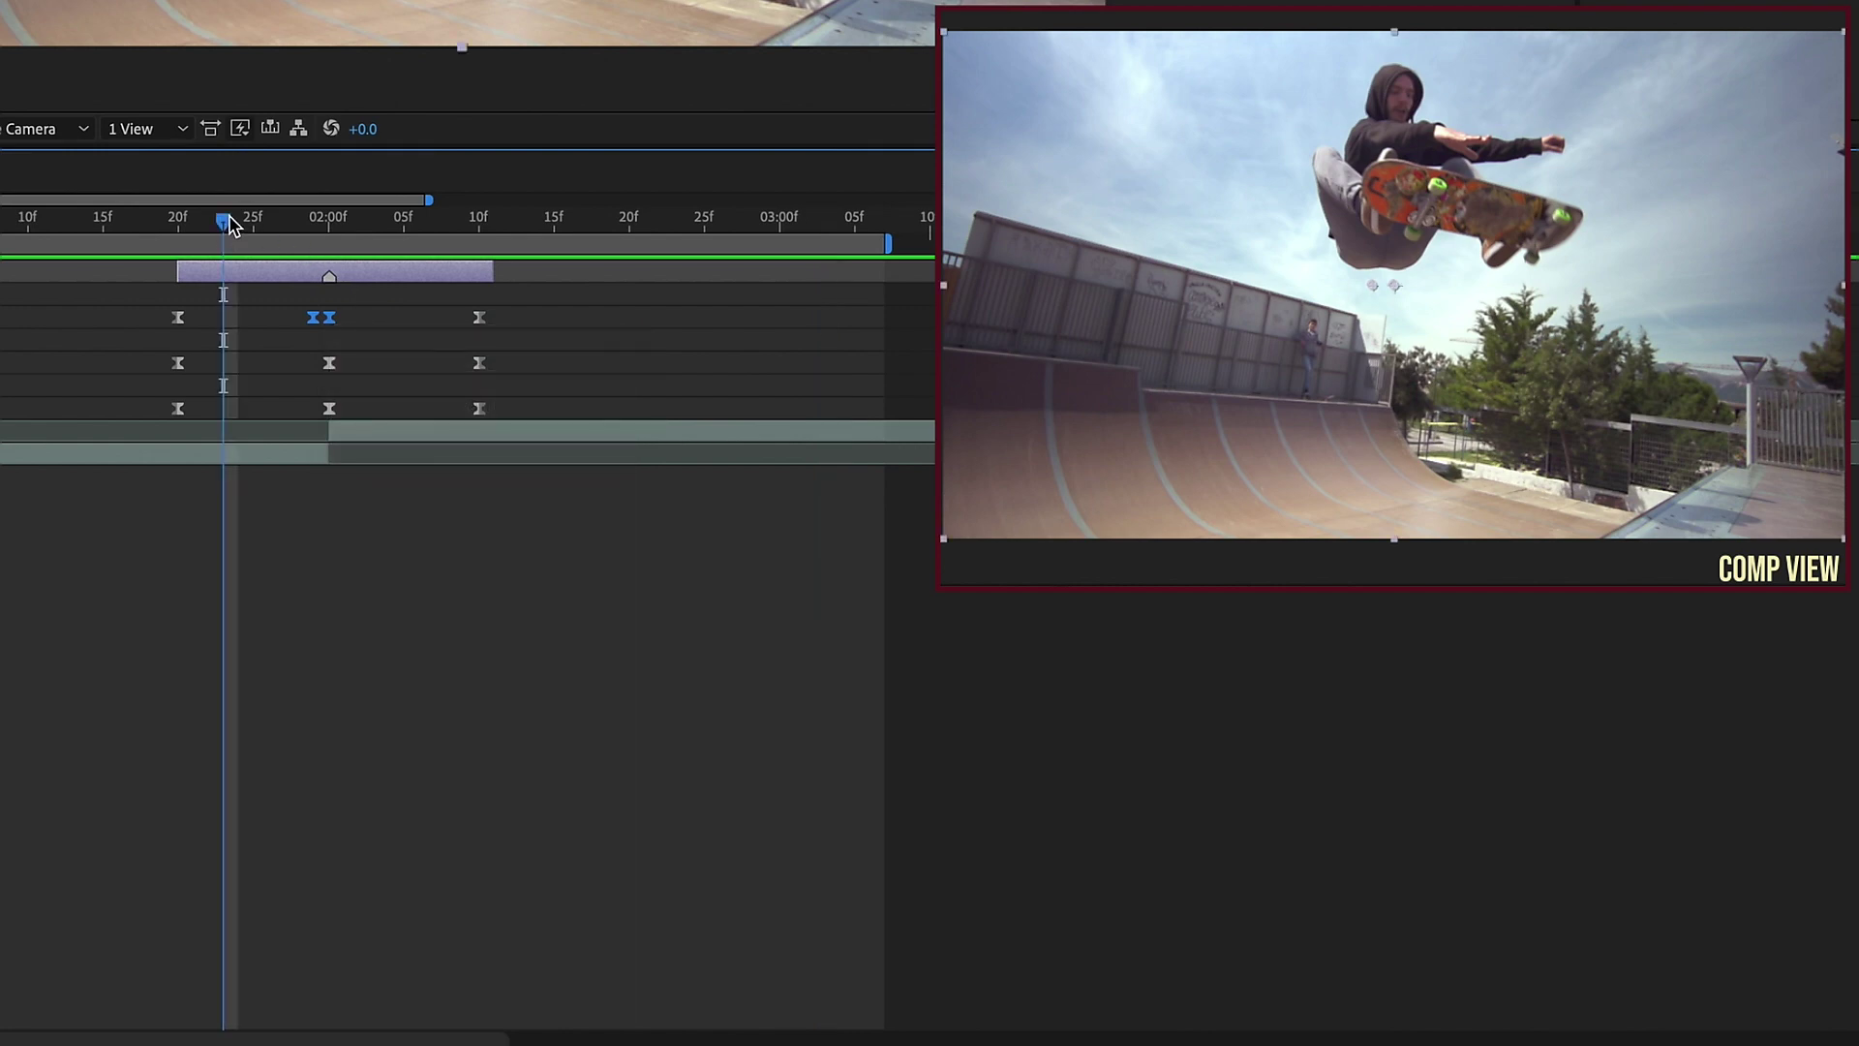
key(space)
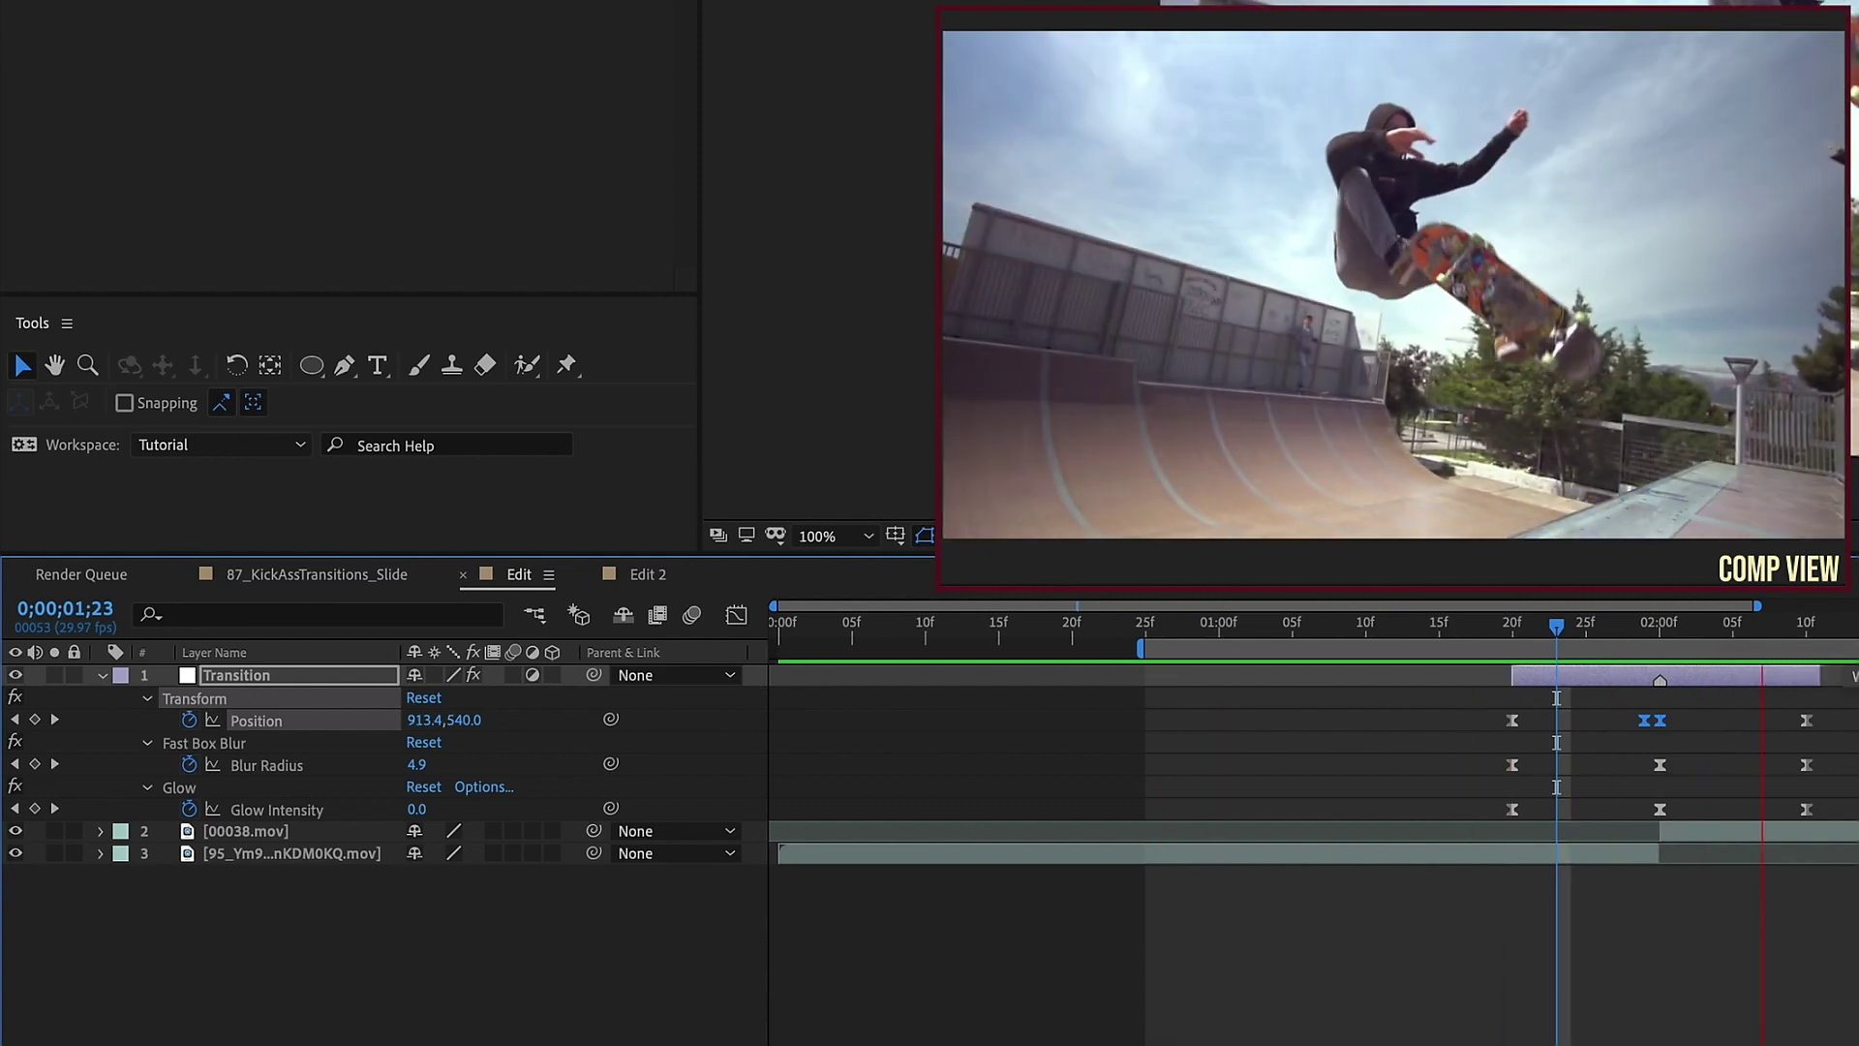
click(1516, 628)
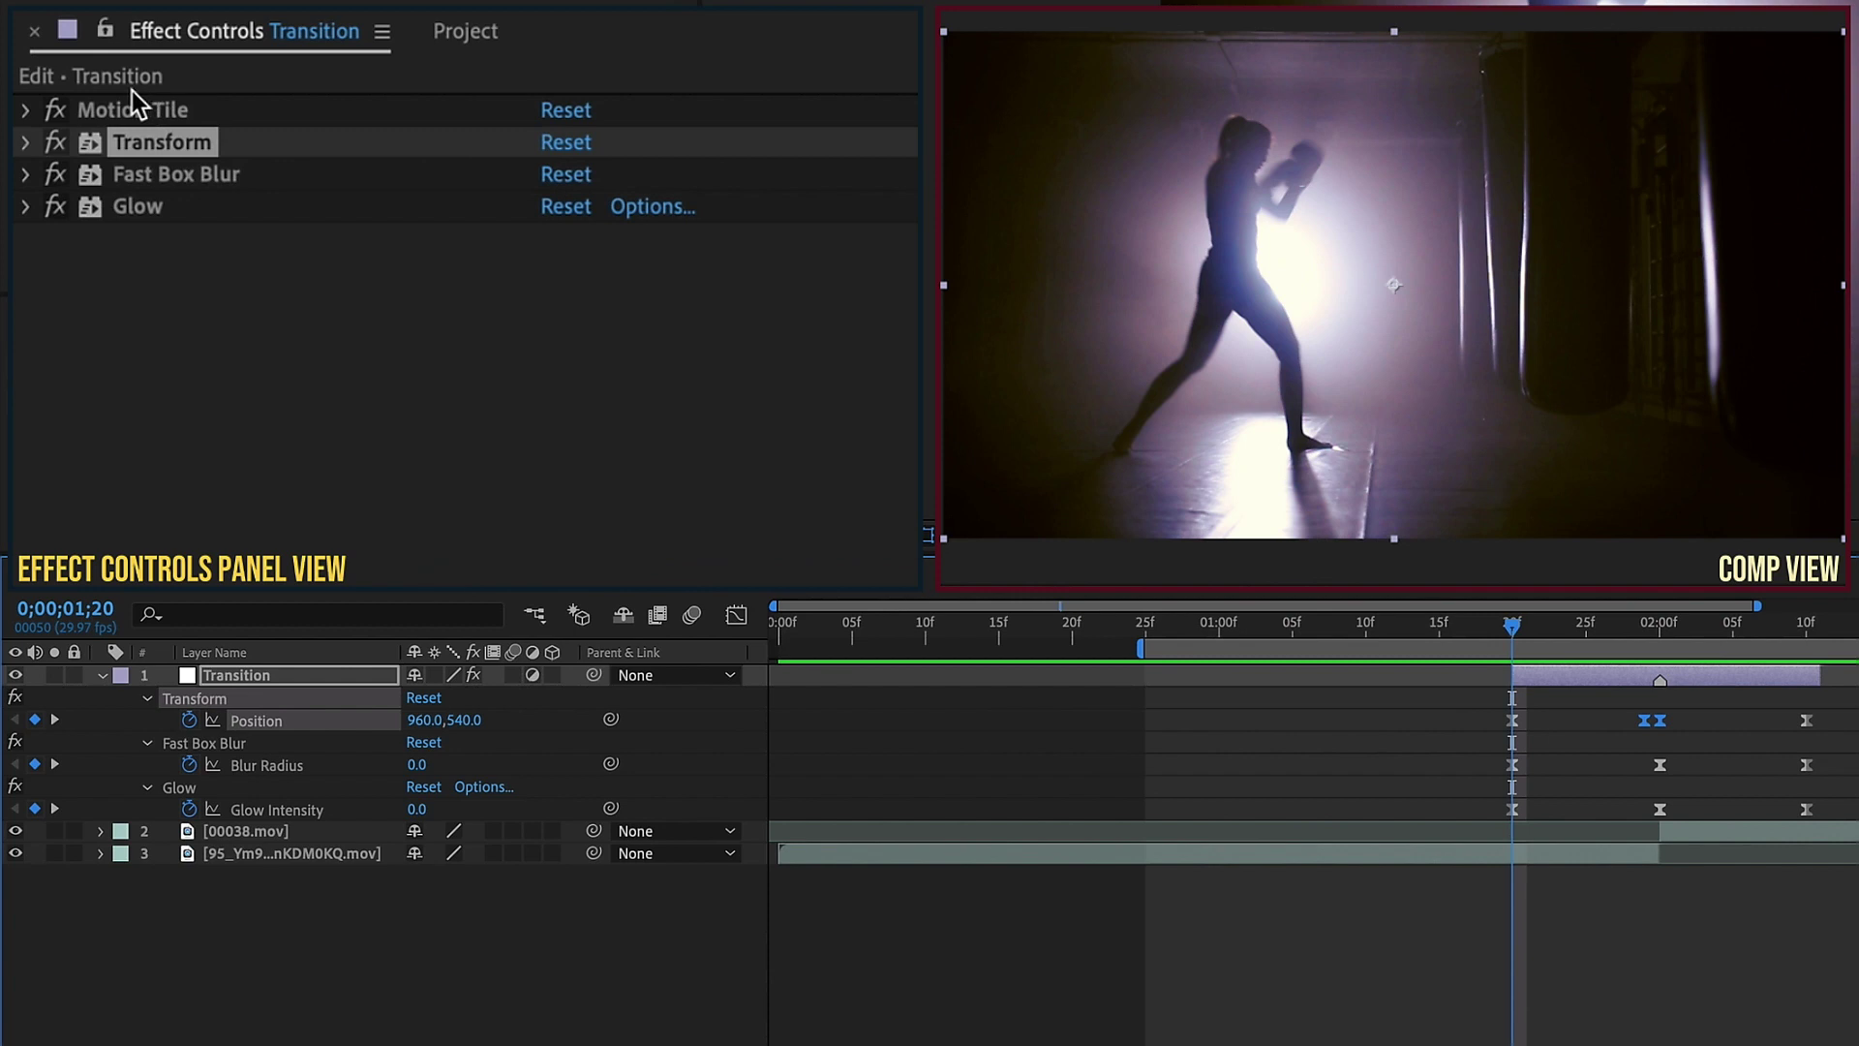
- Rename the Transform effect 'H Slide' and the Fast Box Blur effect 'H Blur'
click(162, 144)
key(Return)
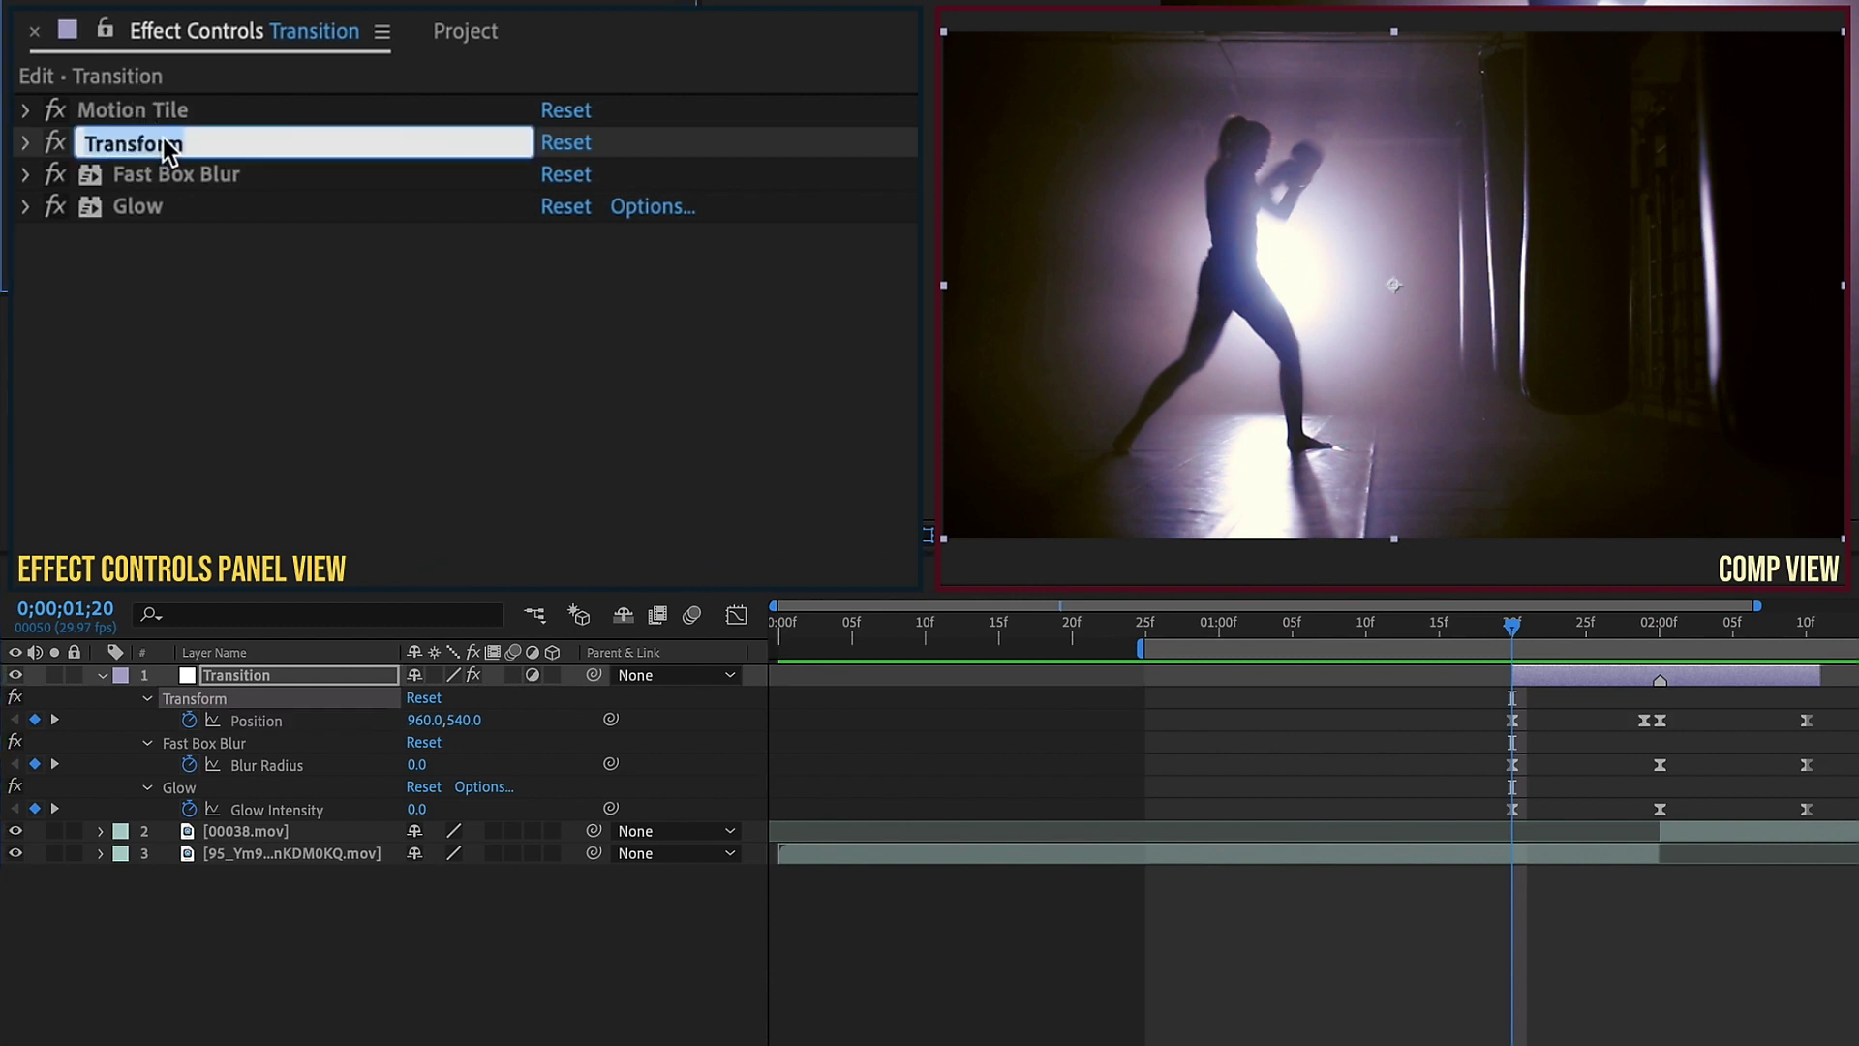
text(H )
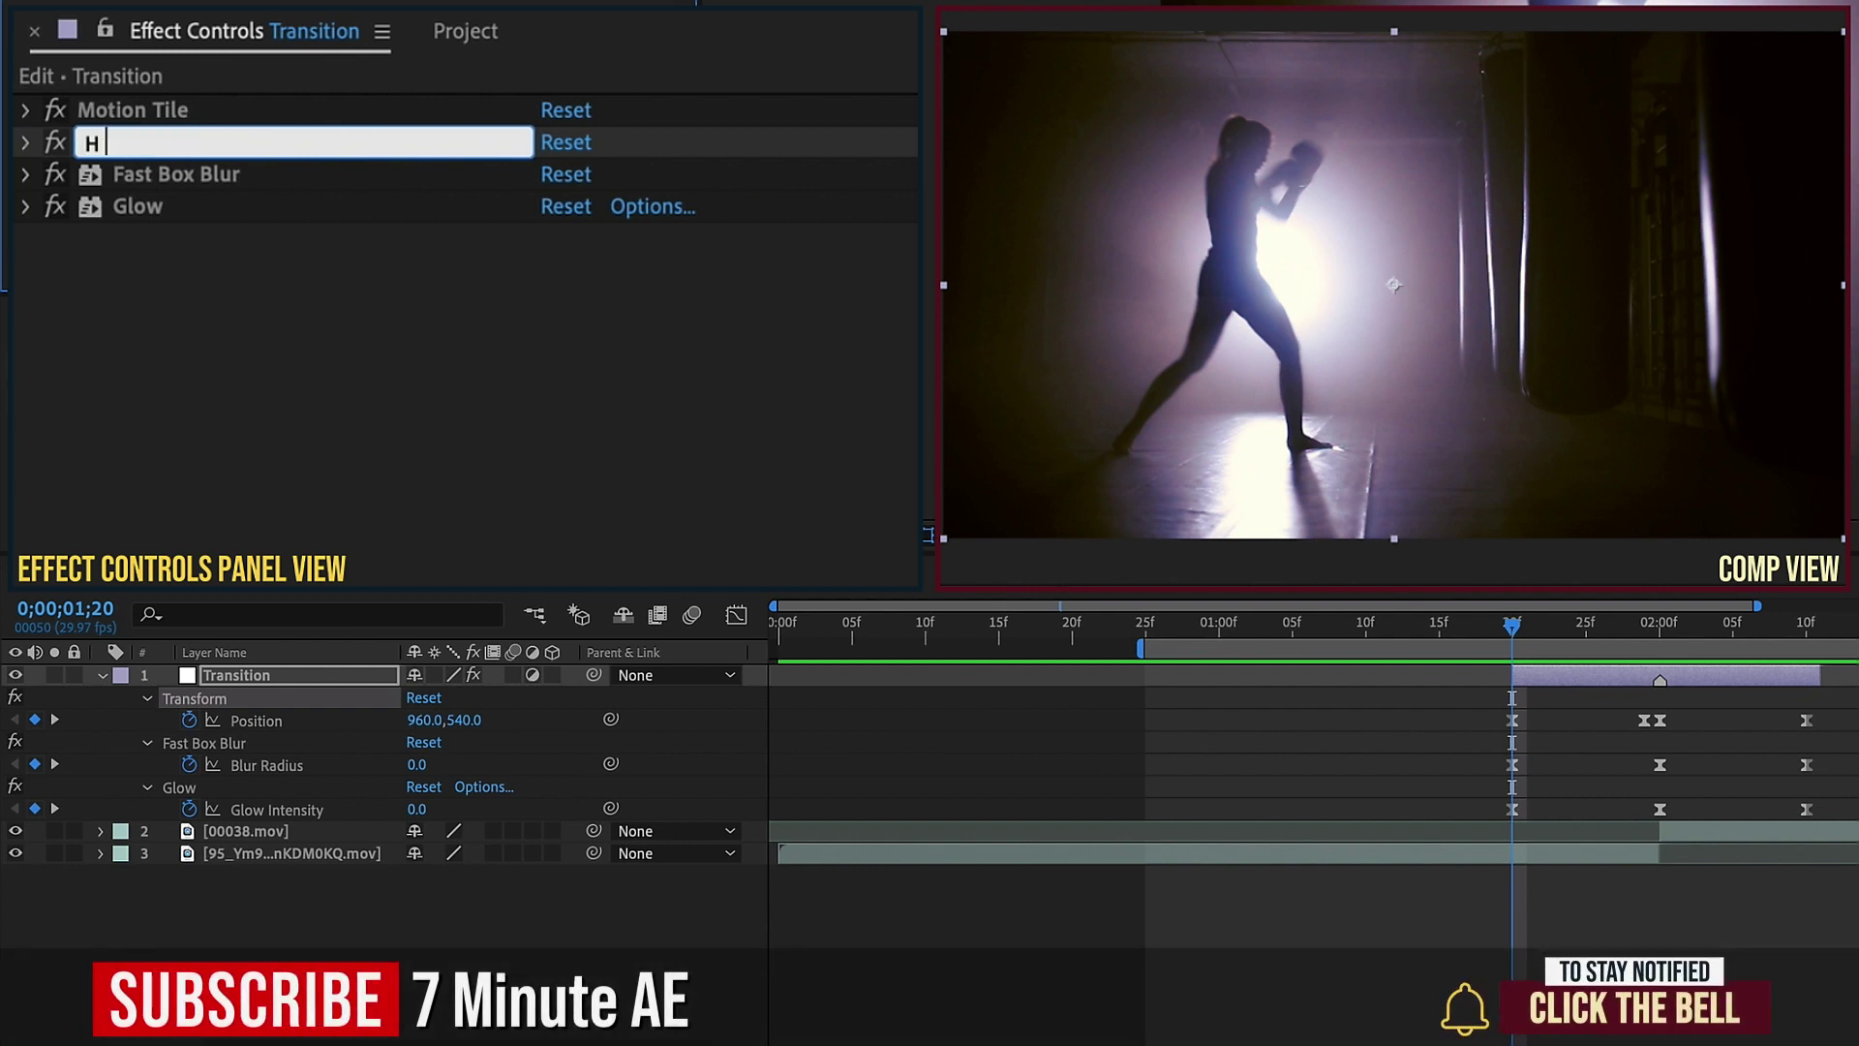
text(Slide)
click(148, 174)
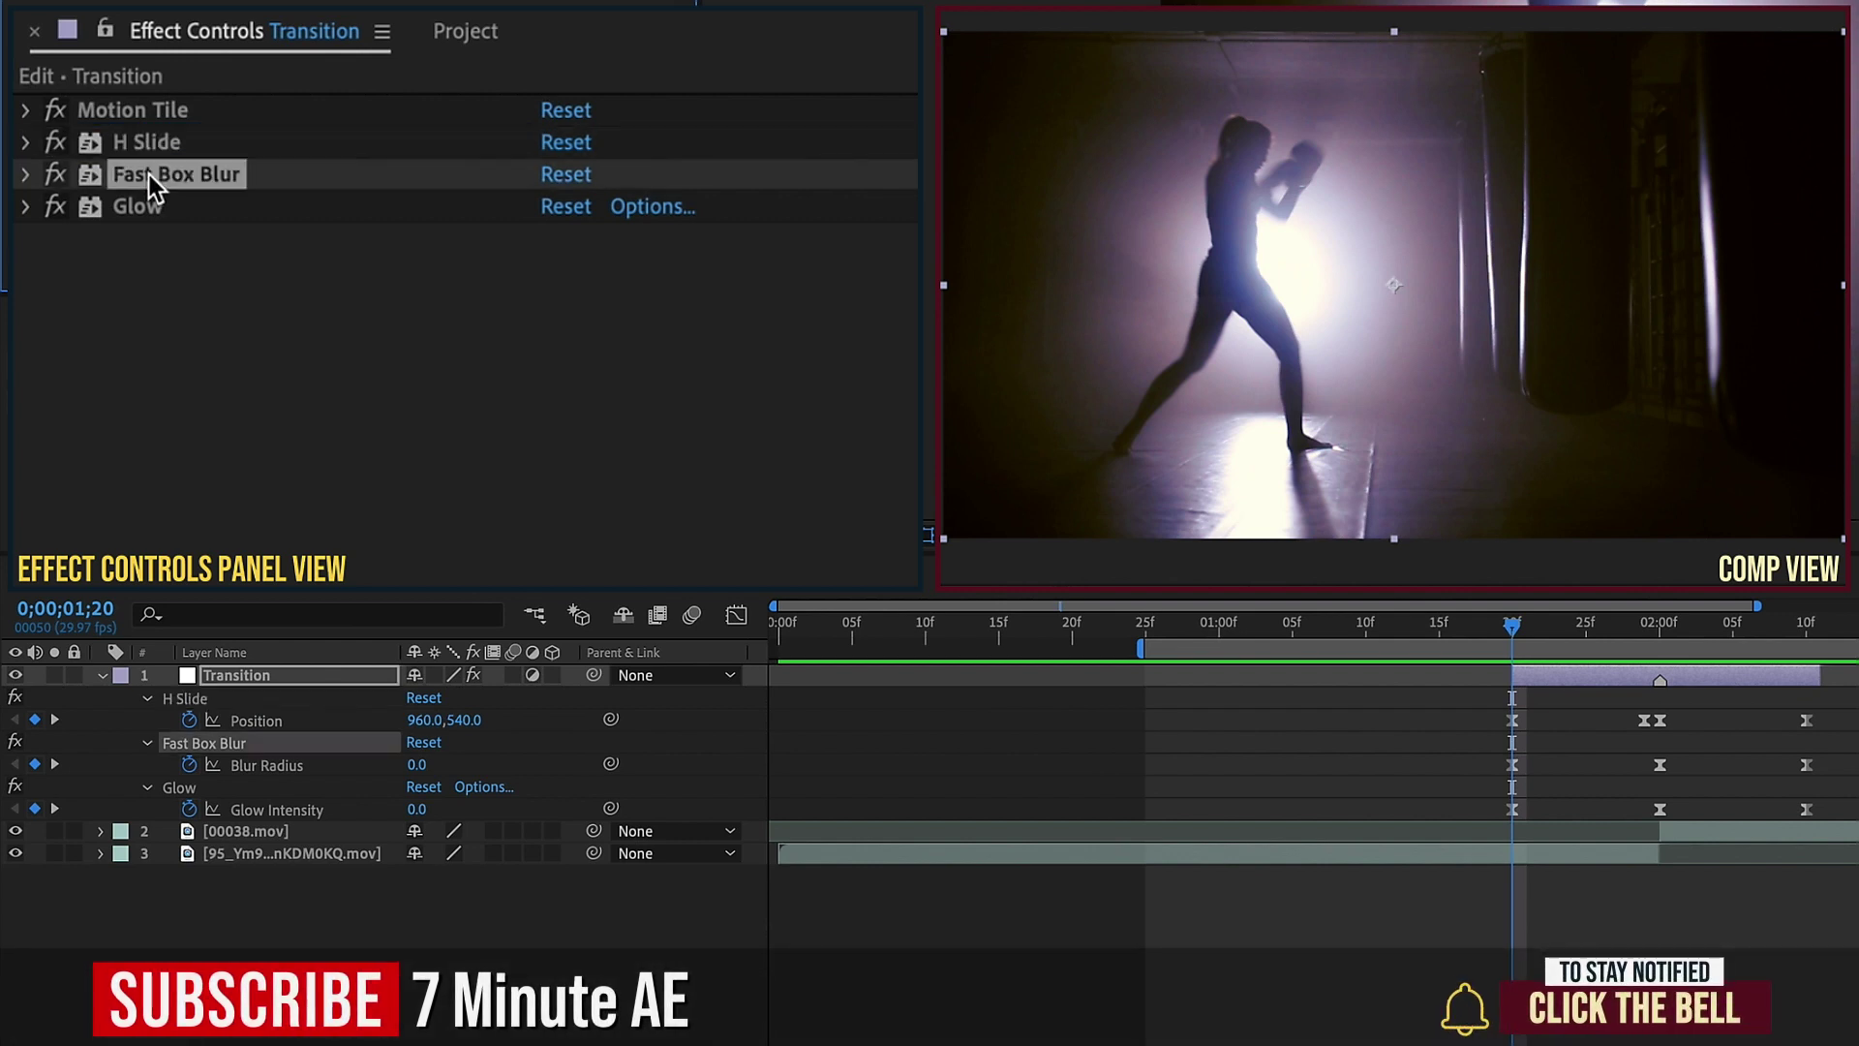
key(Return)
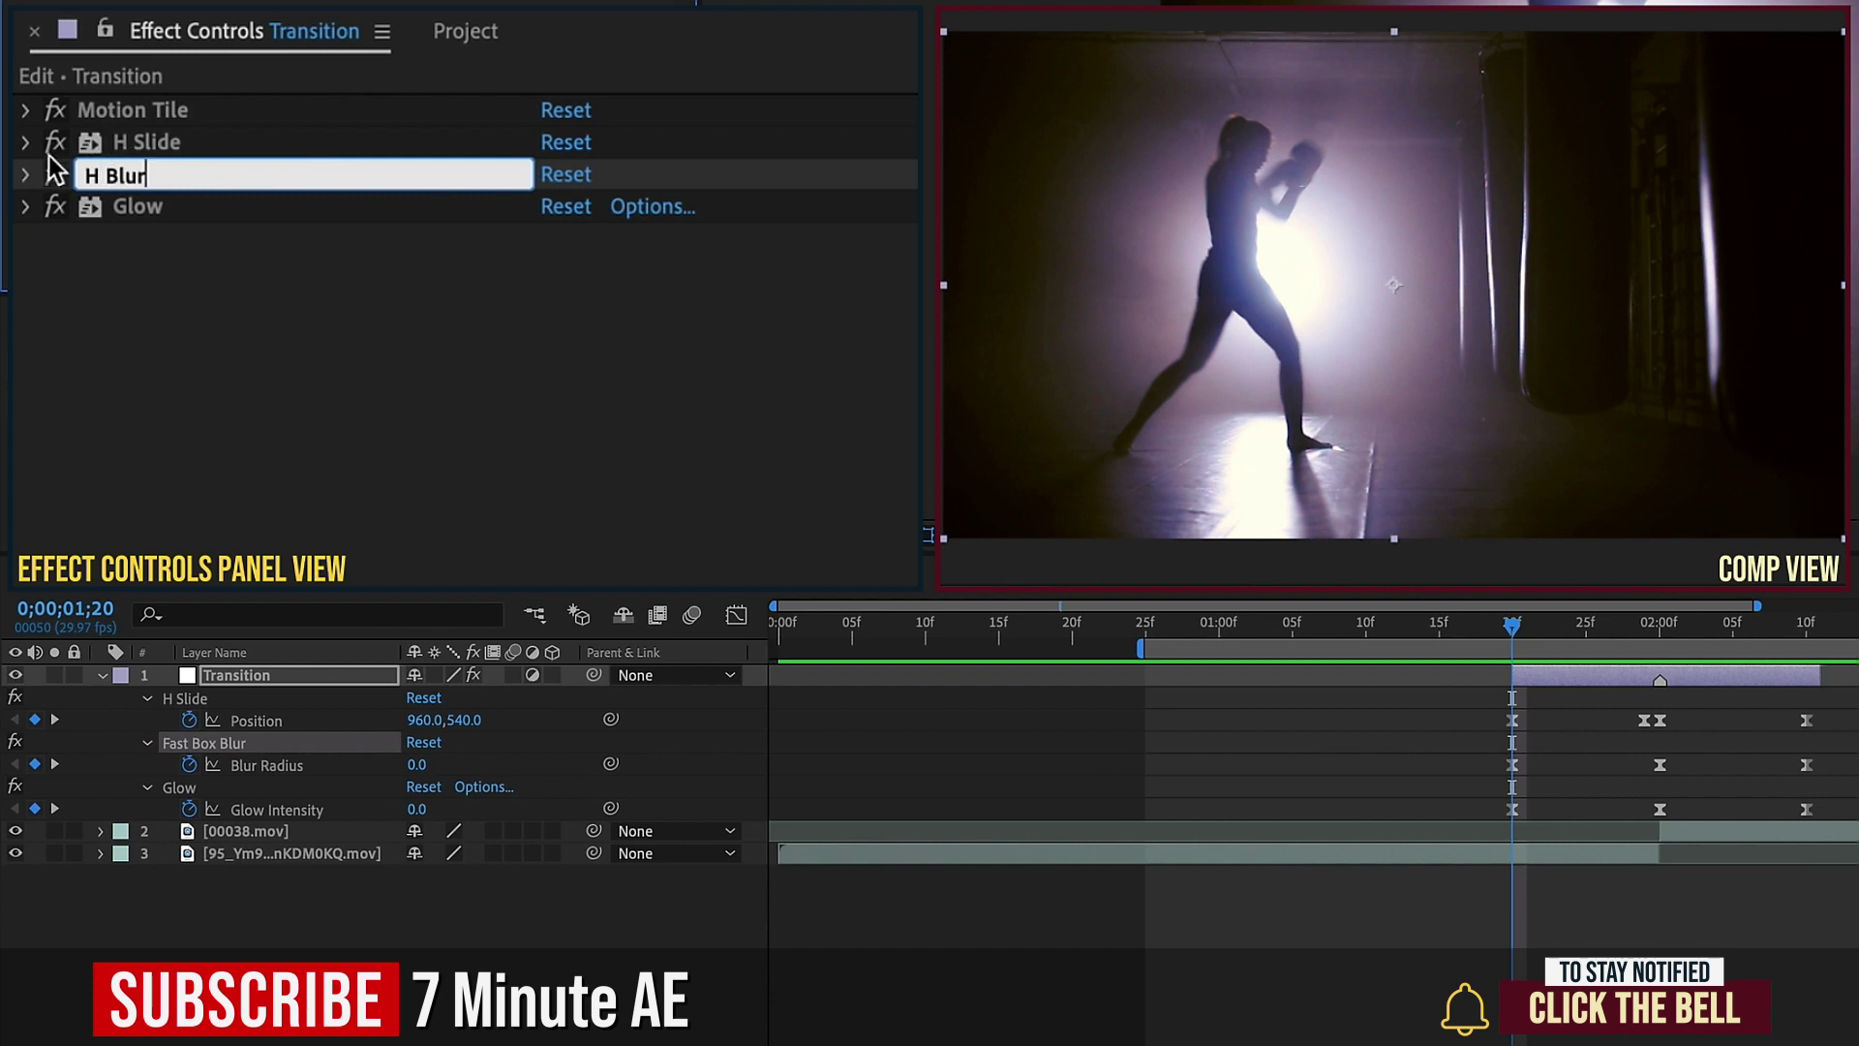
shift+click(165, 144)
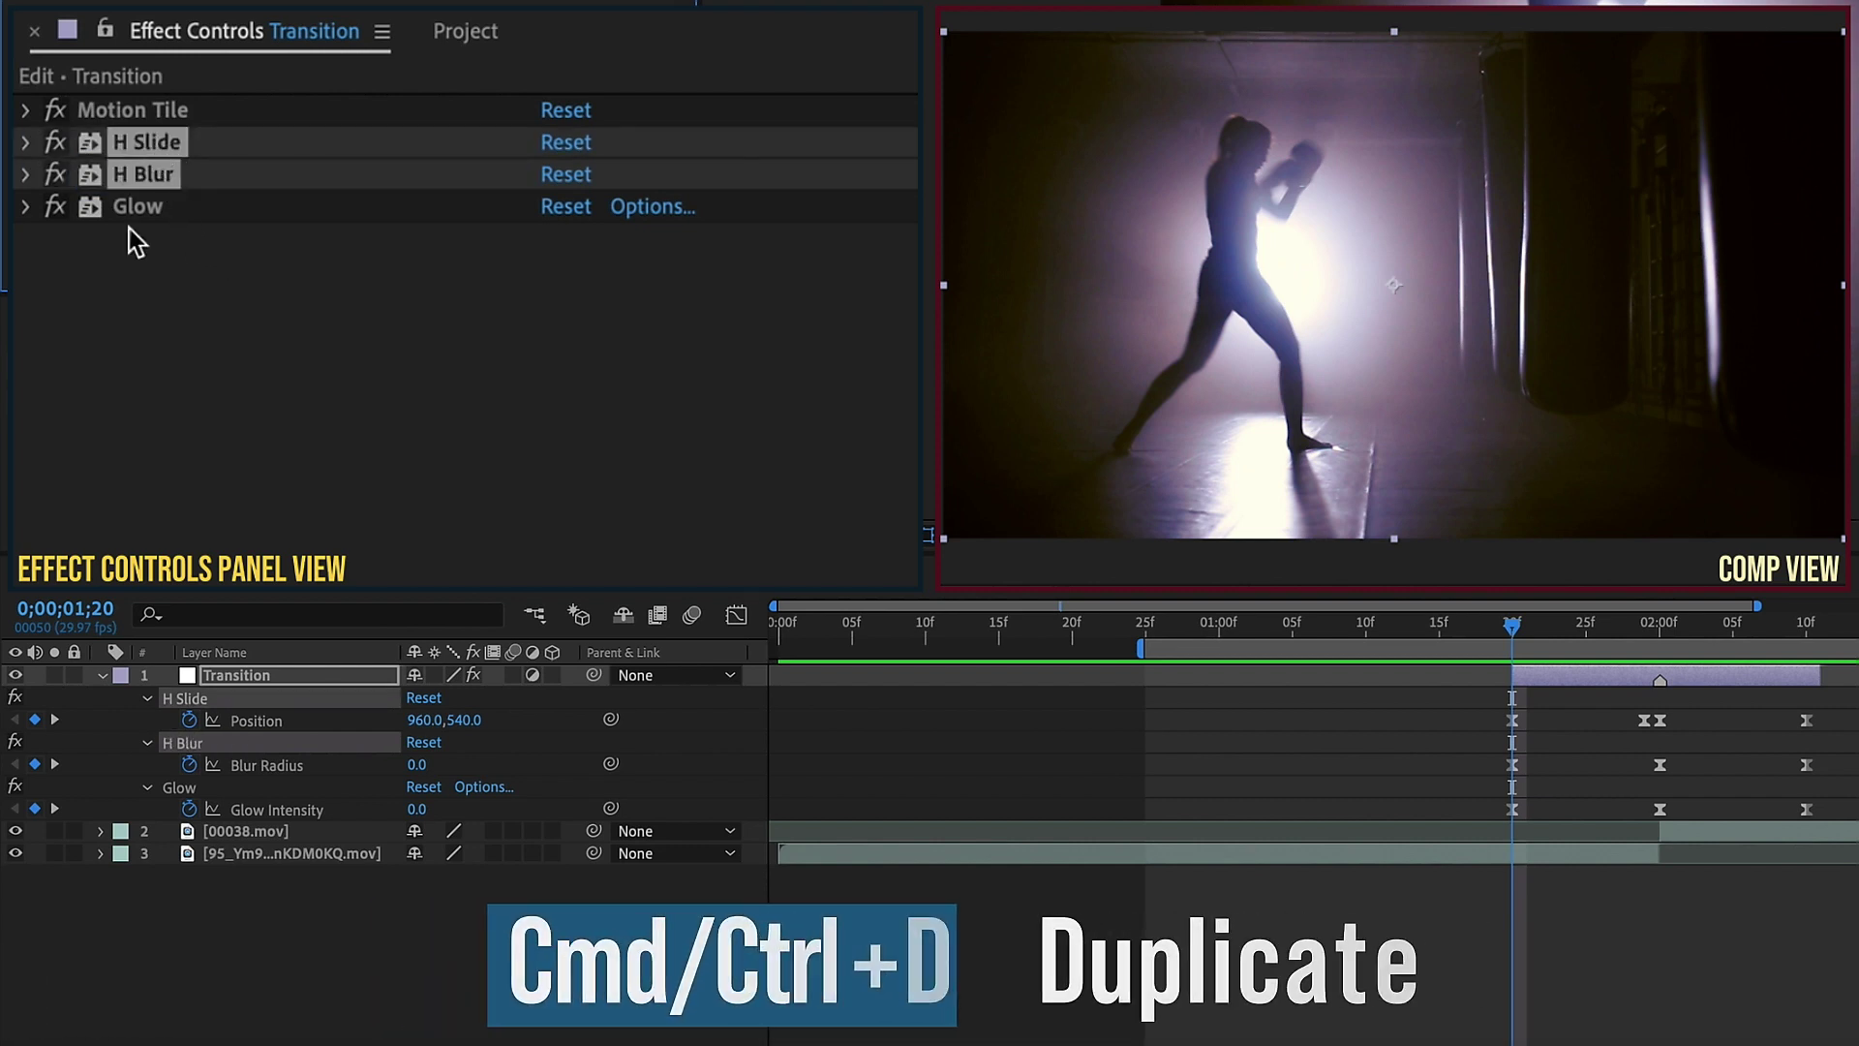
- Duplicate H Slide and H Blur, and rename the copies V Slide and V Blur
key(ctrl+d)
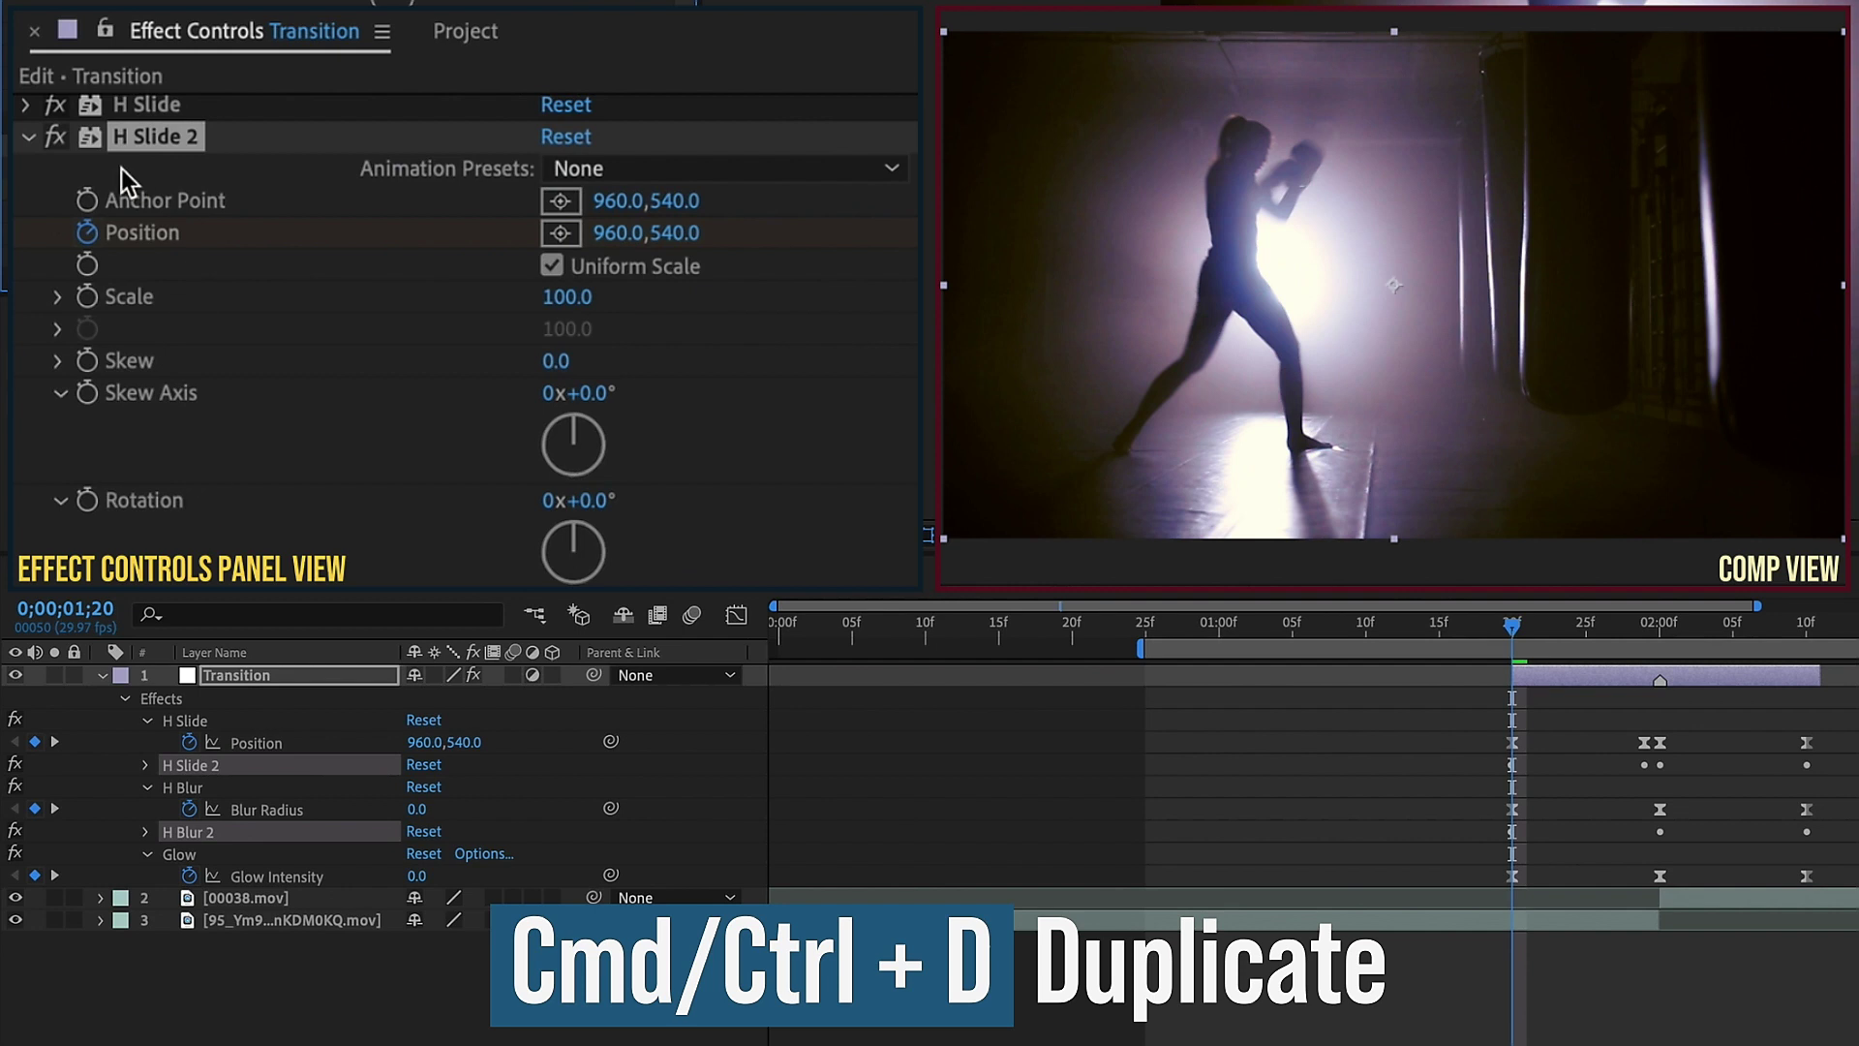
key(ctrl+grave)
key(Return)
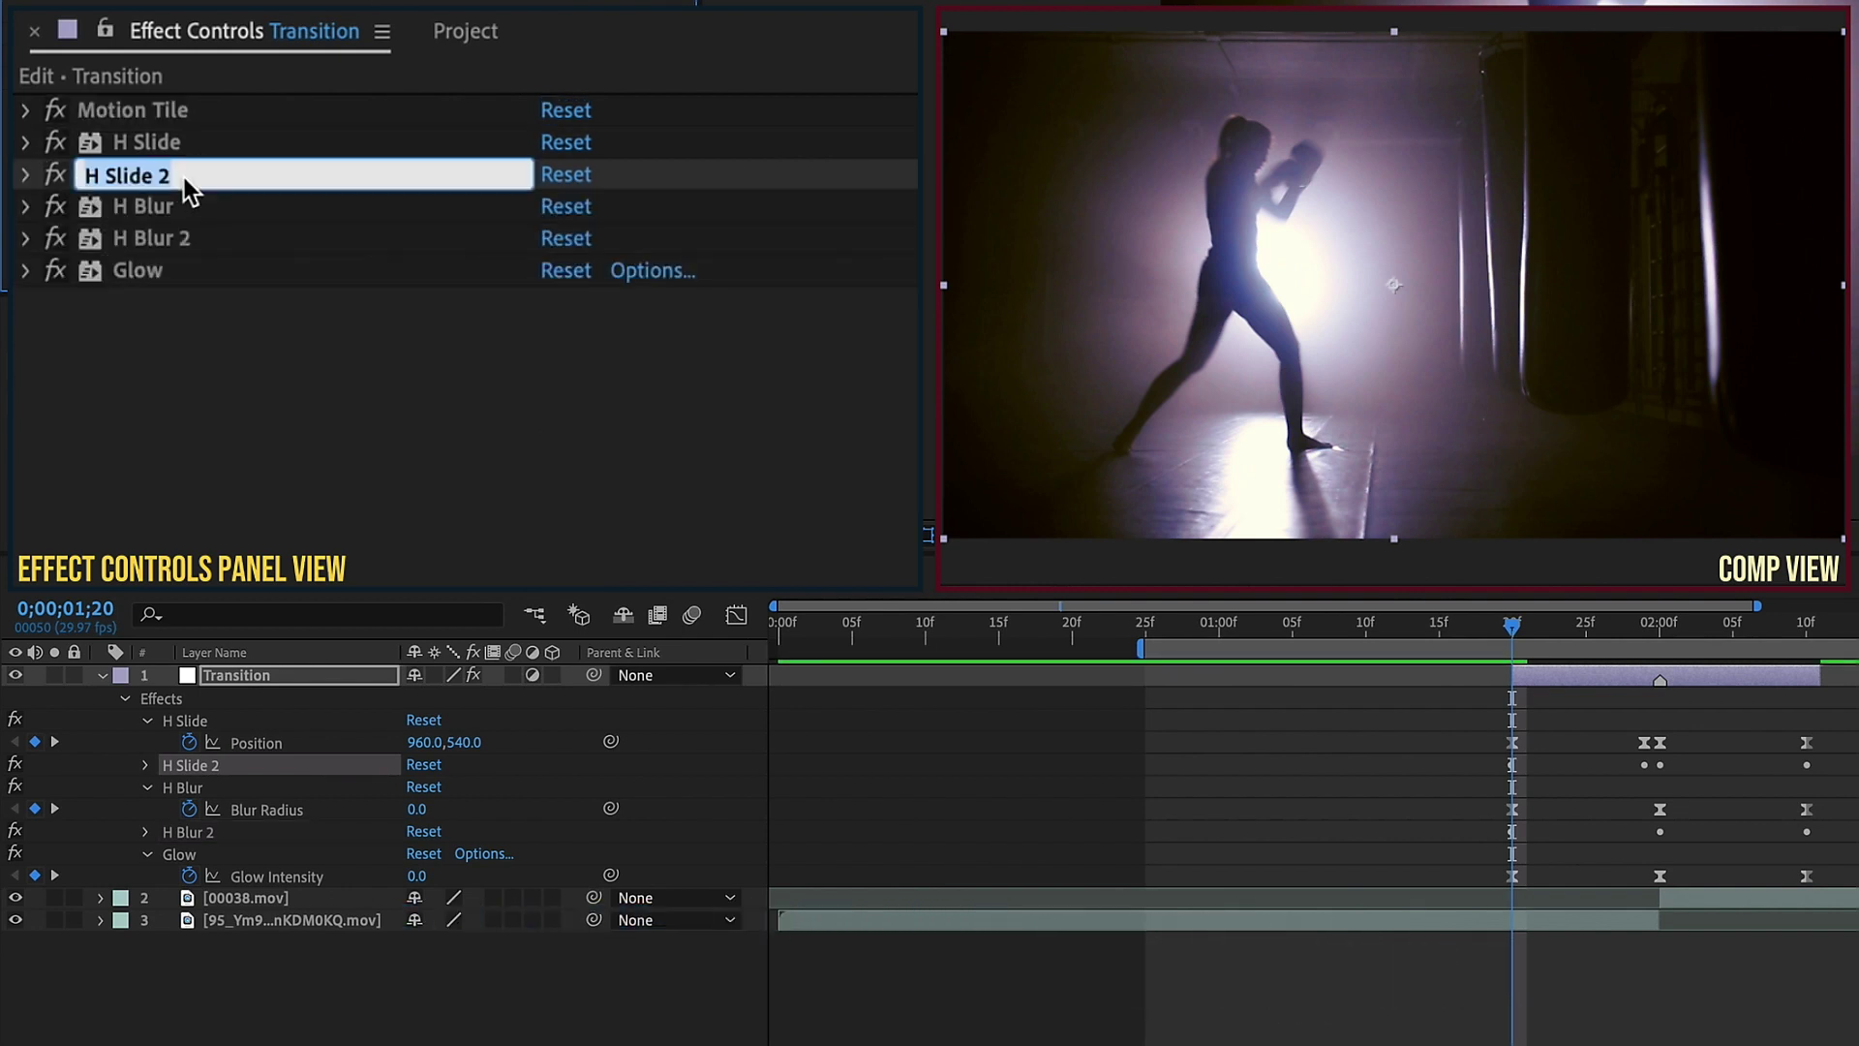
text(V)
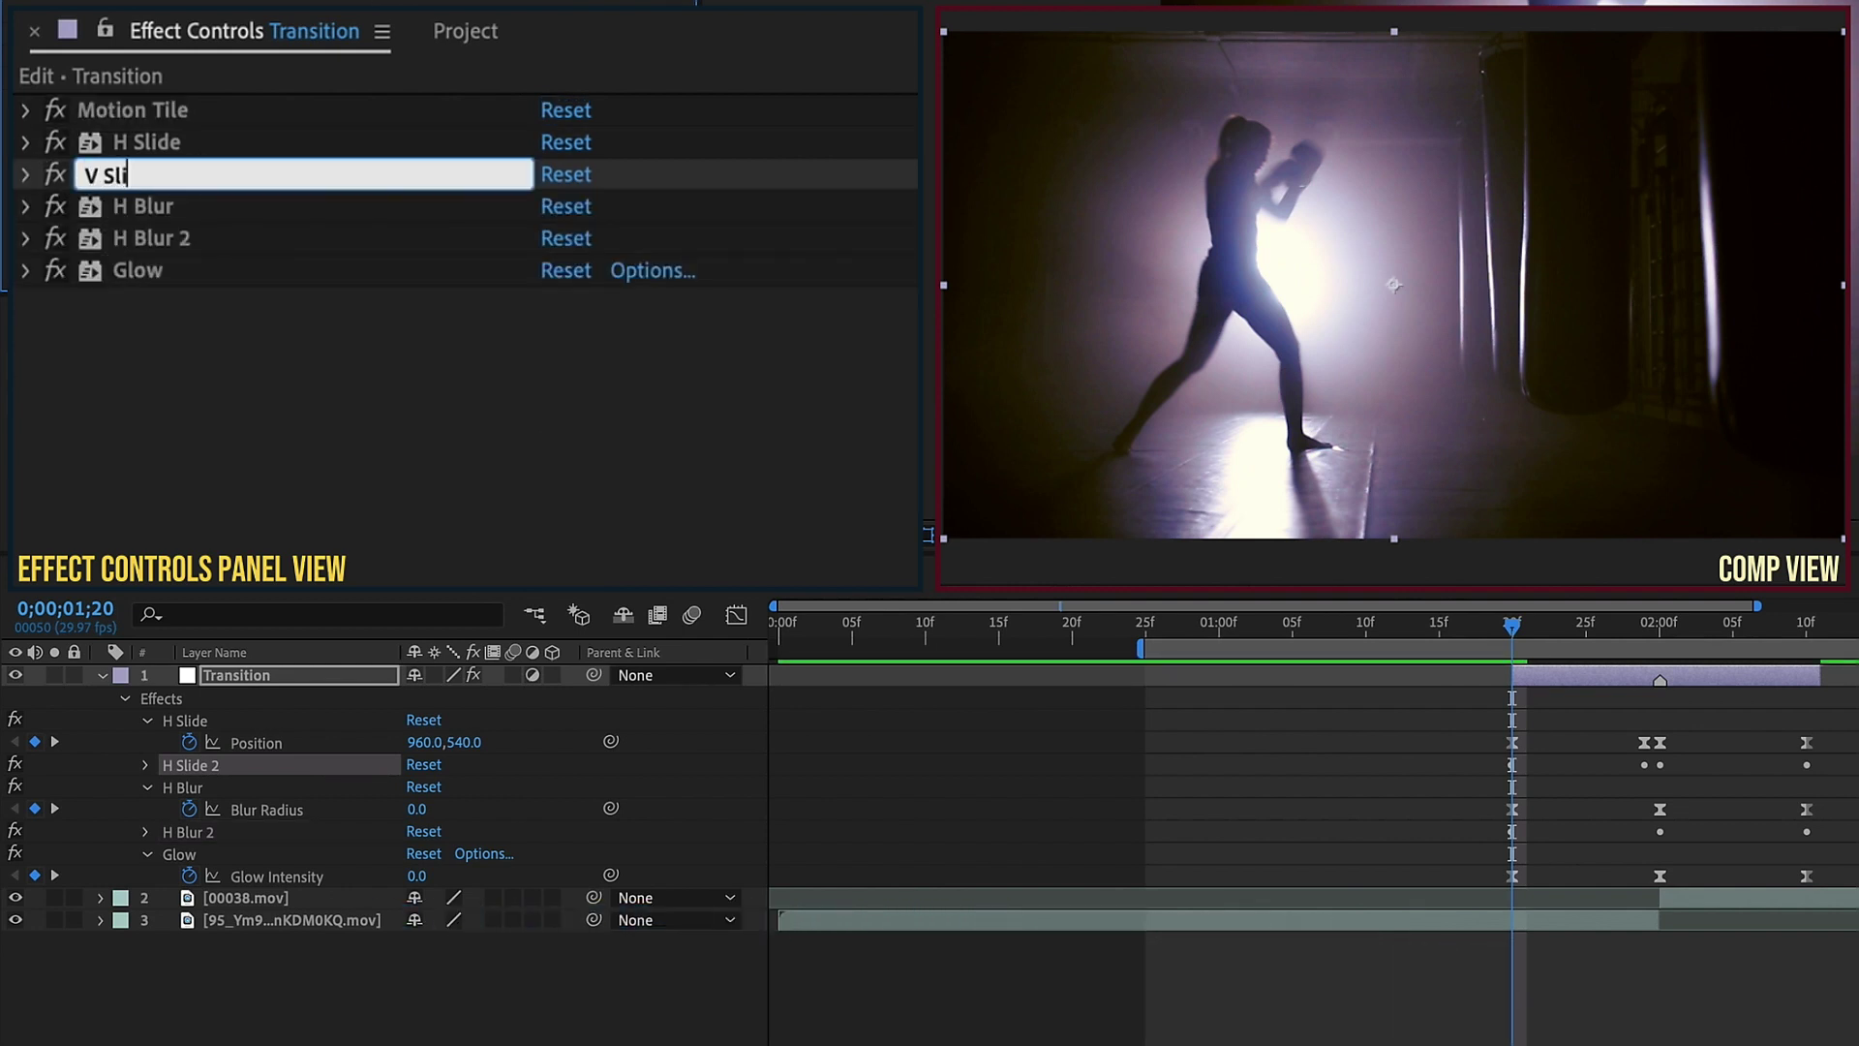
click(172, 242)
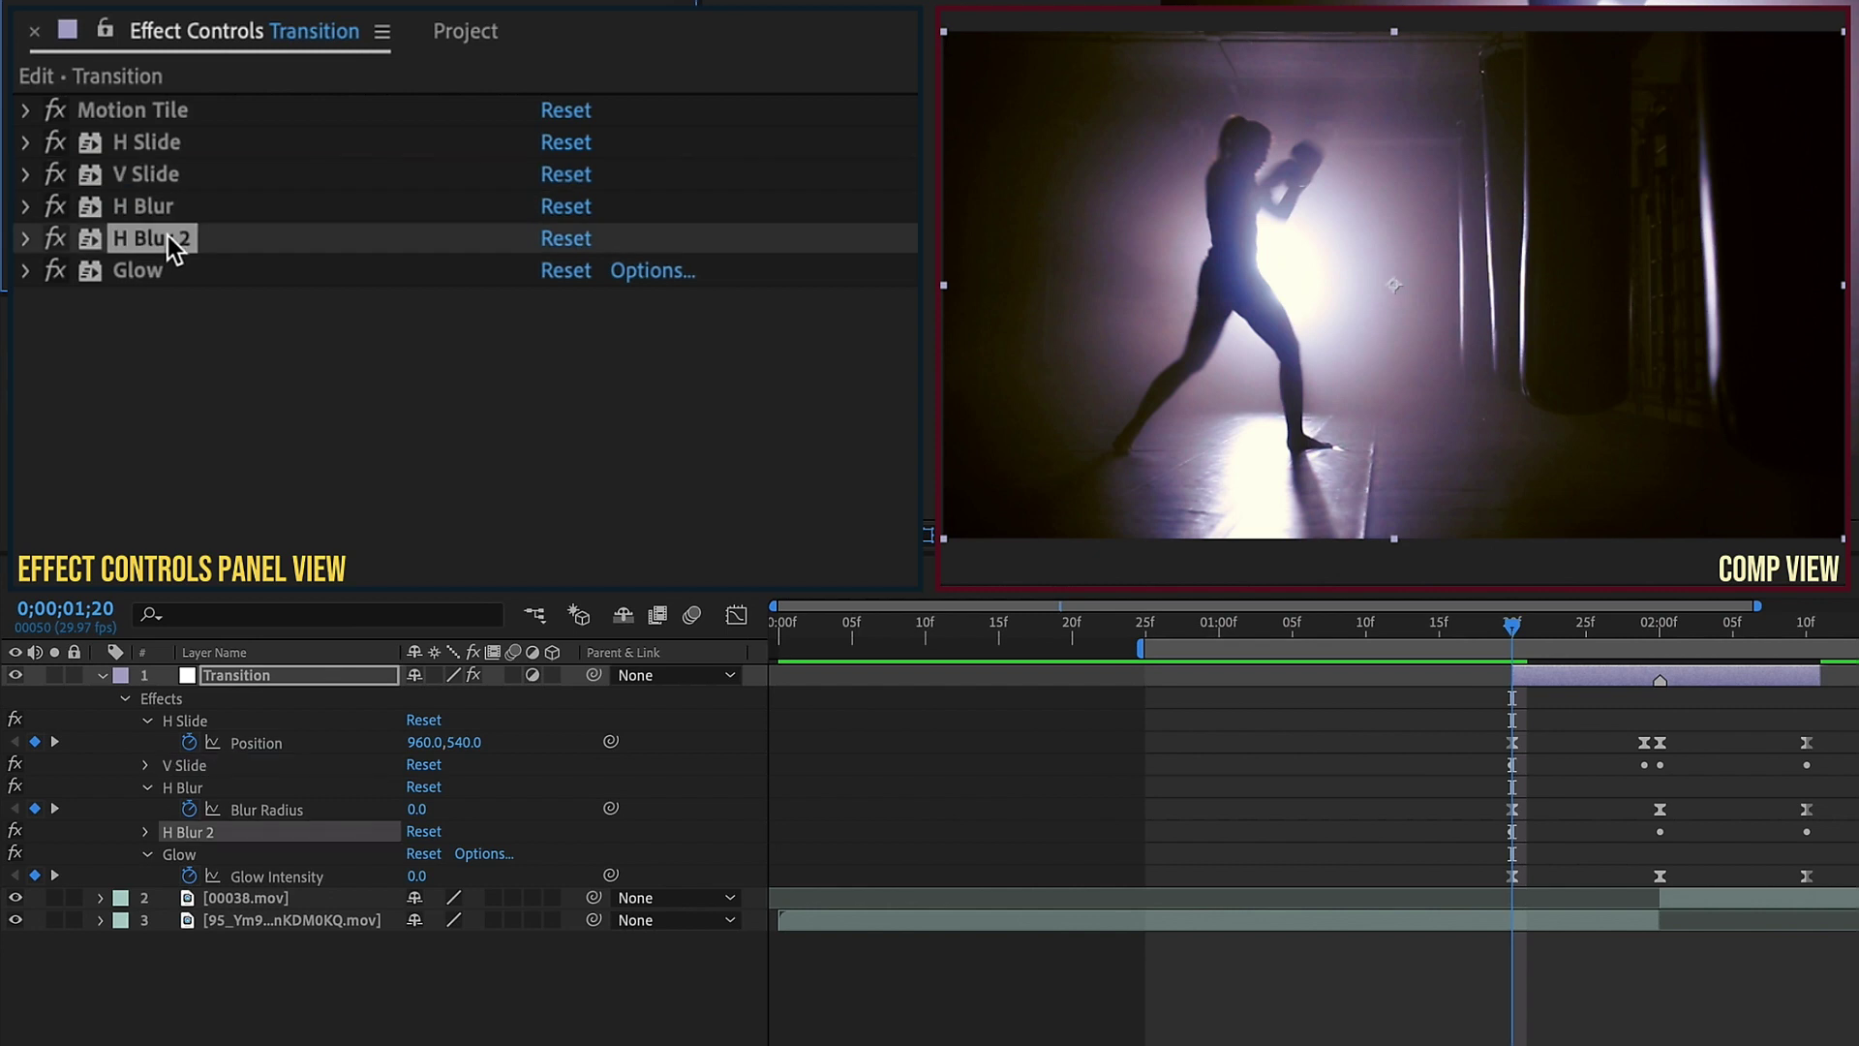
key(Return)
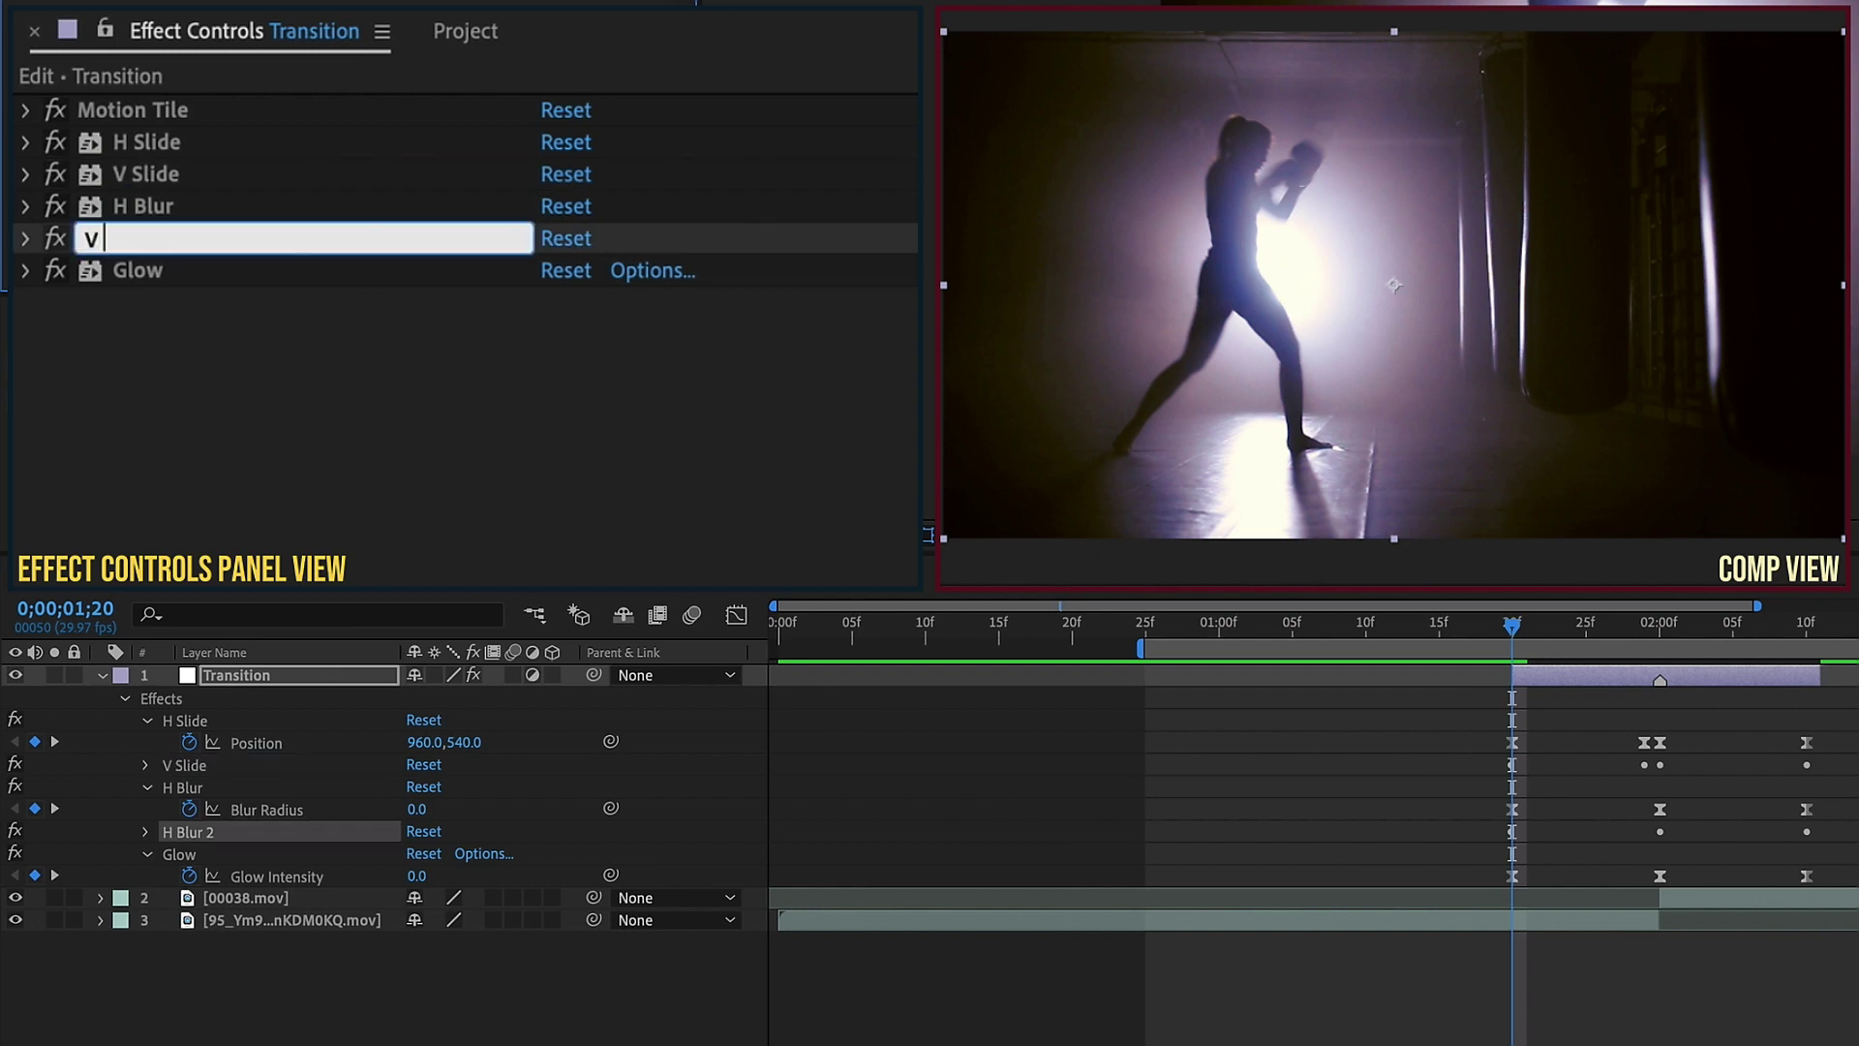
click(164, 302)
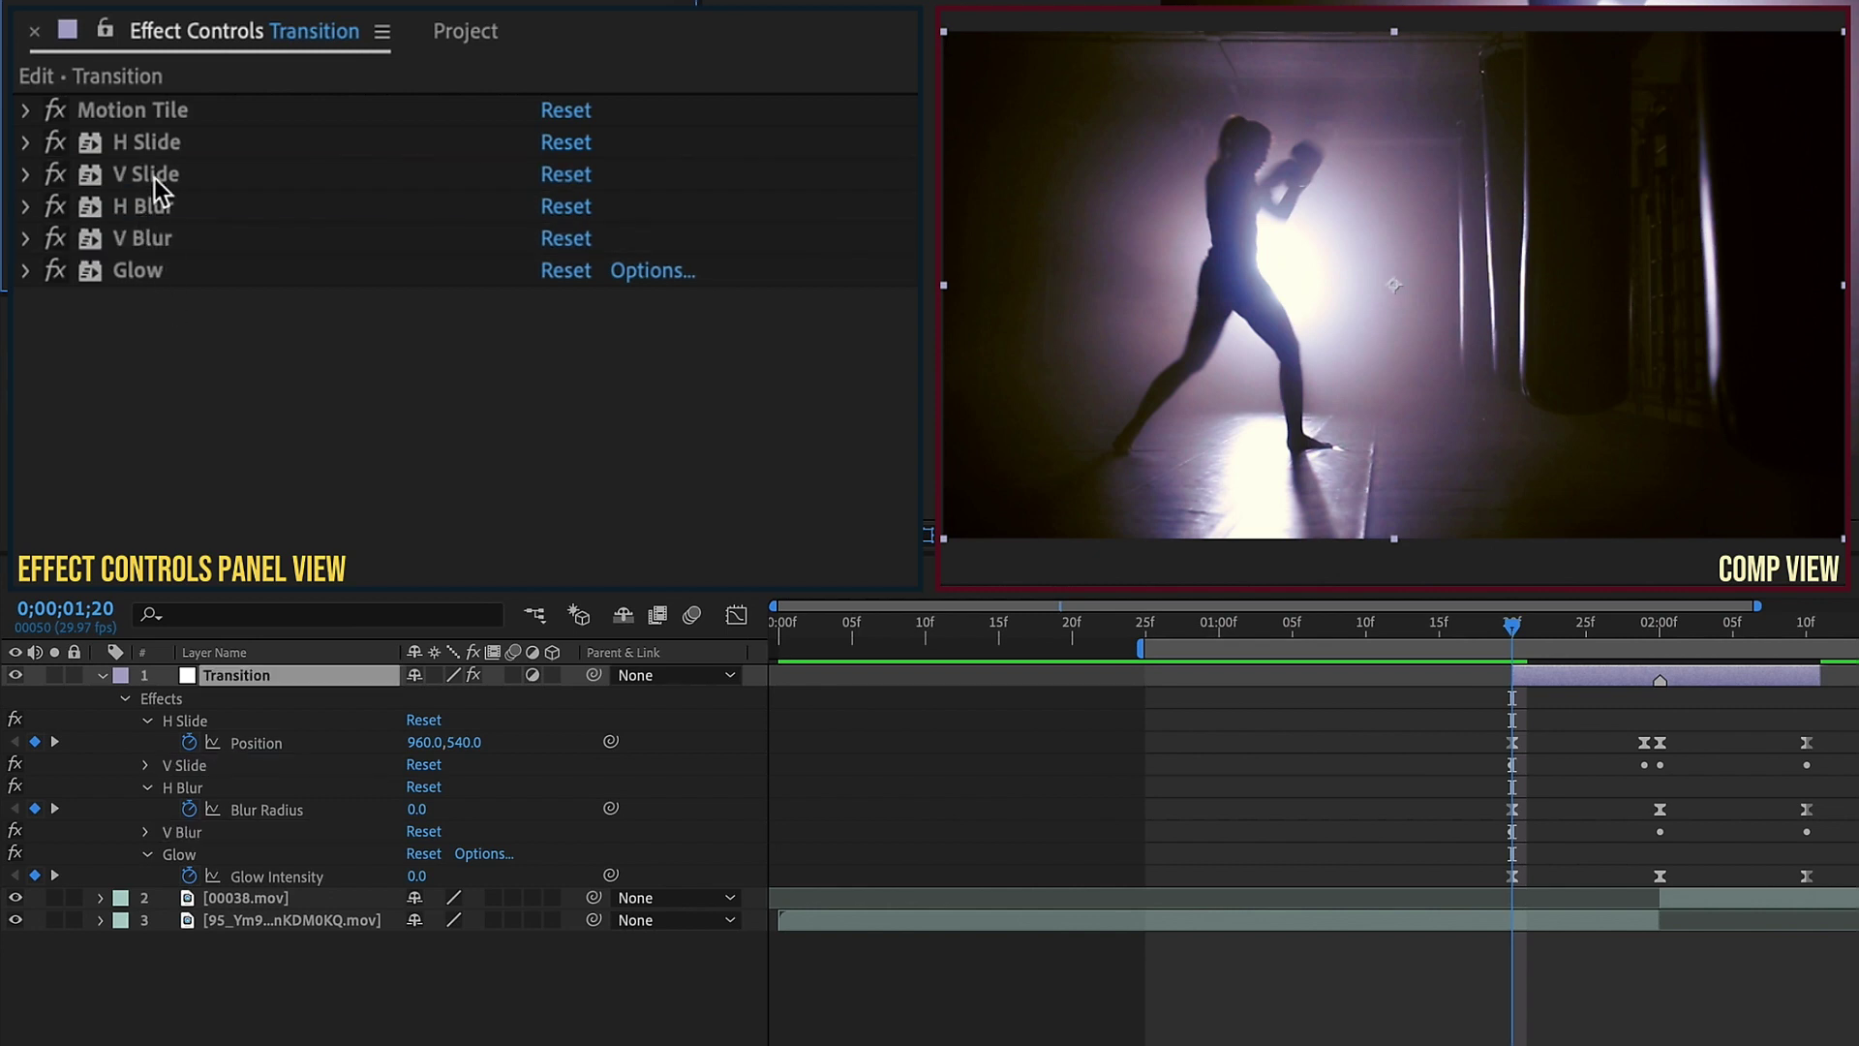
- Move V Slide below H Blur and set V Blur's Blur Dimensions to Vertical
click(155, 178)
drag(158, 172, 178, 240)
click(141, 240)
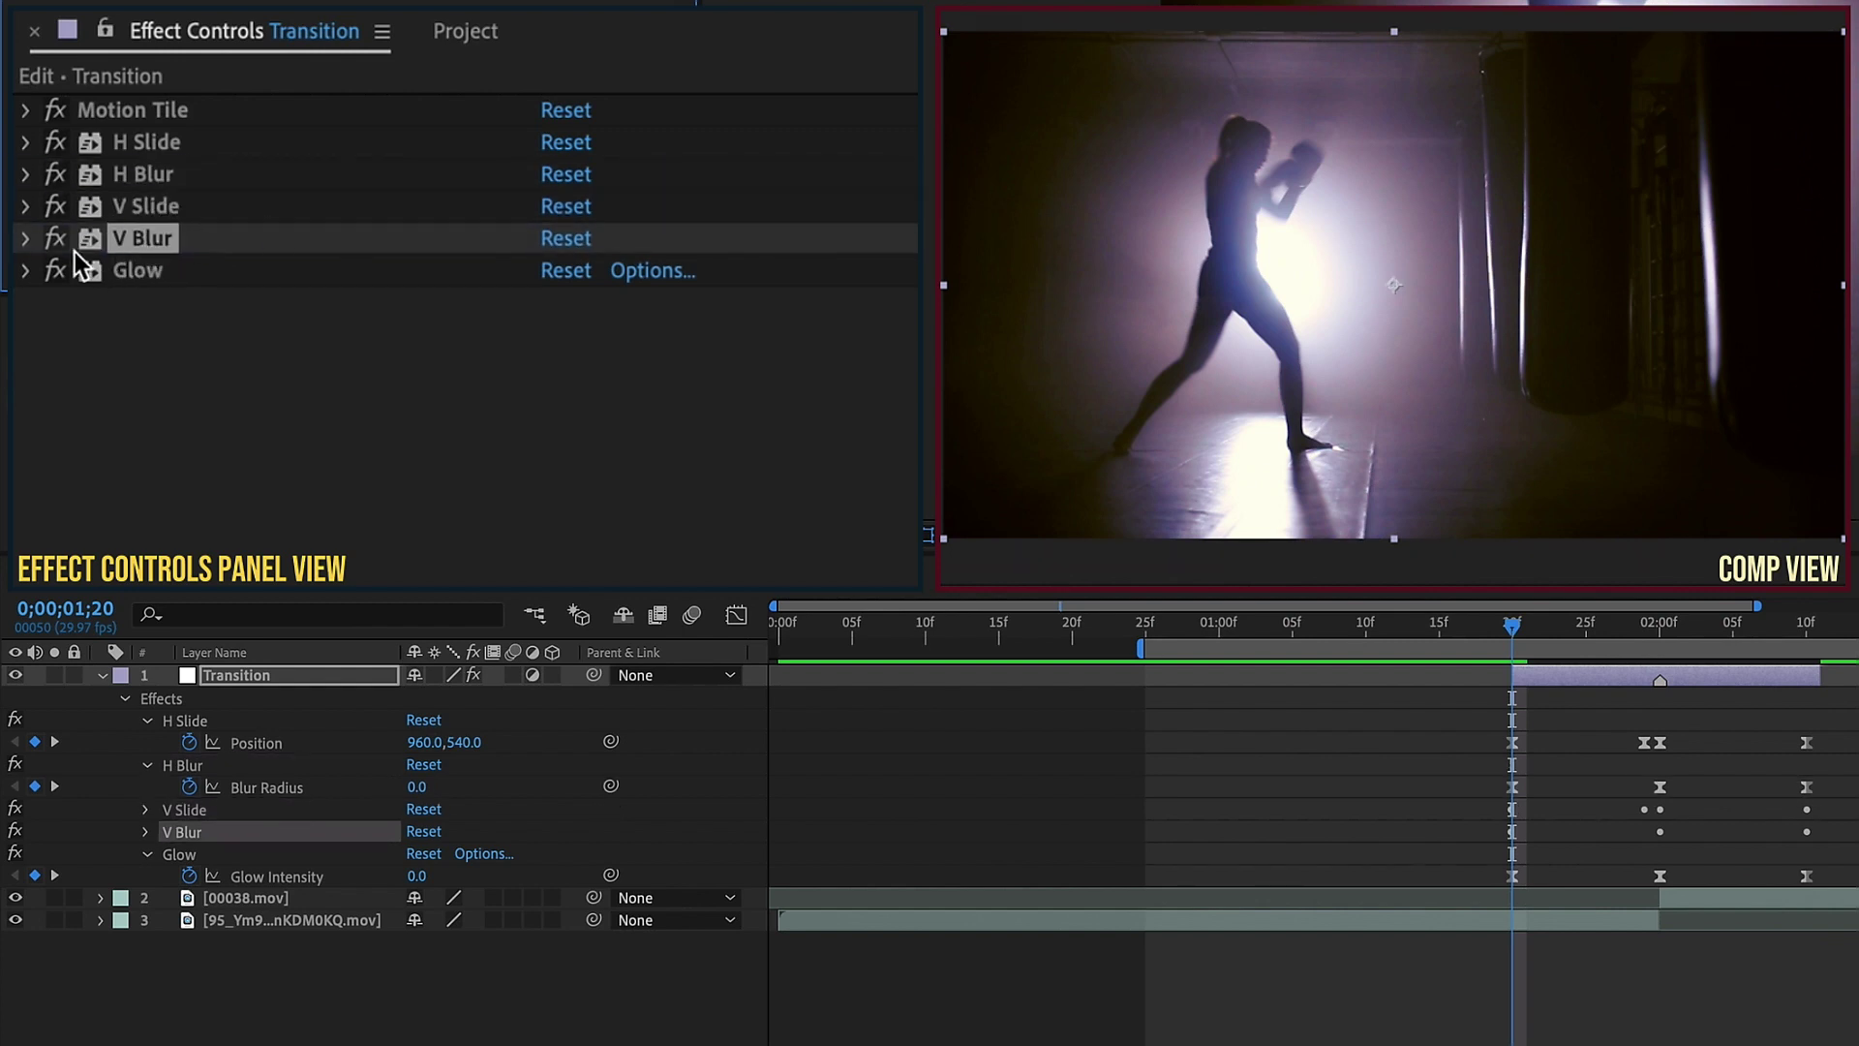
click(27, 240)
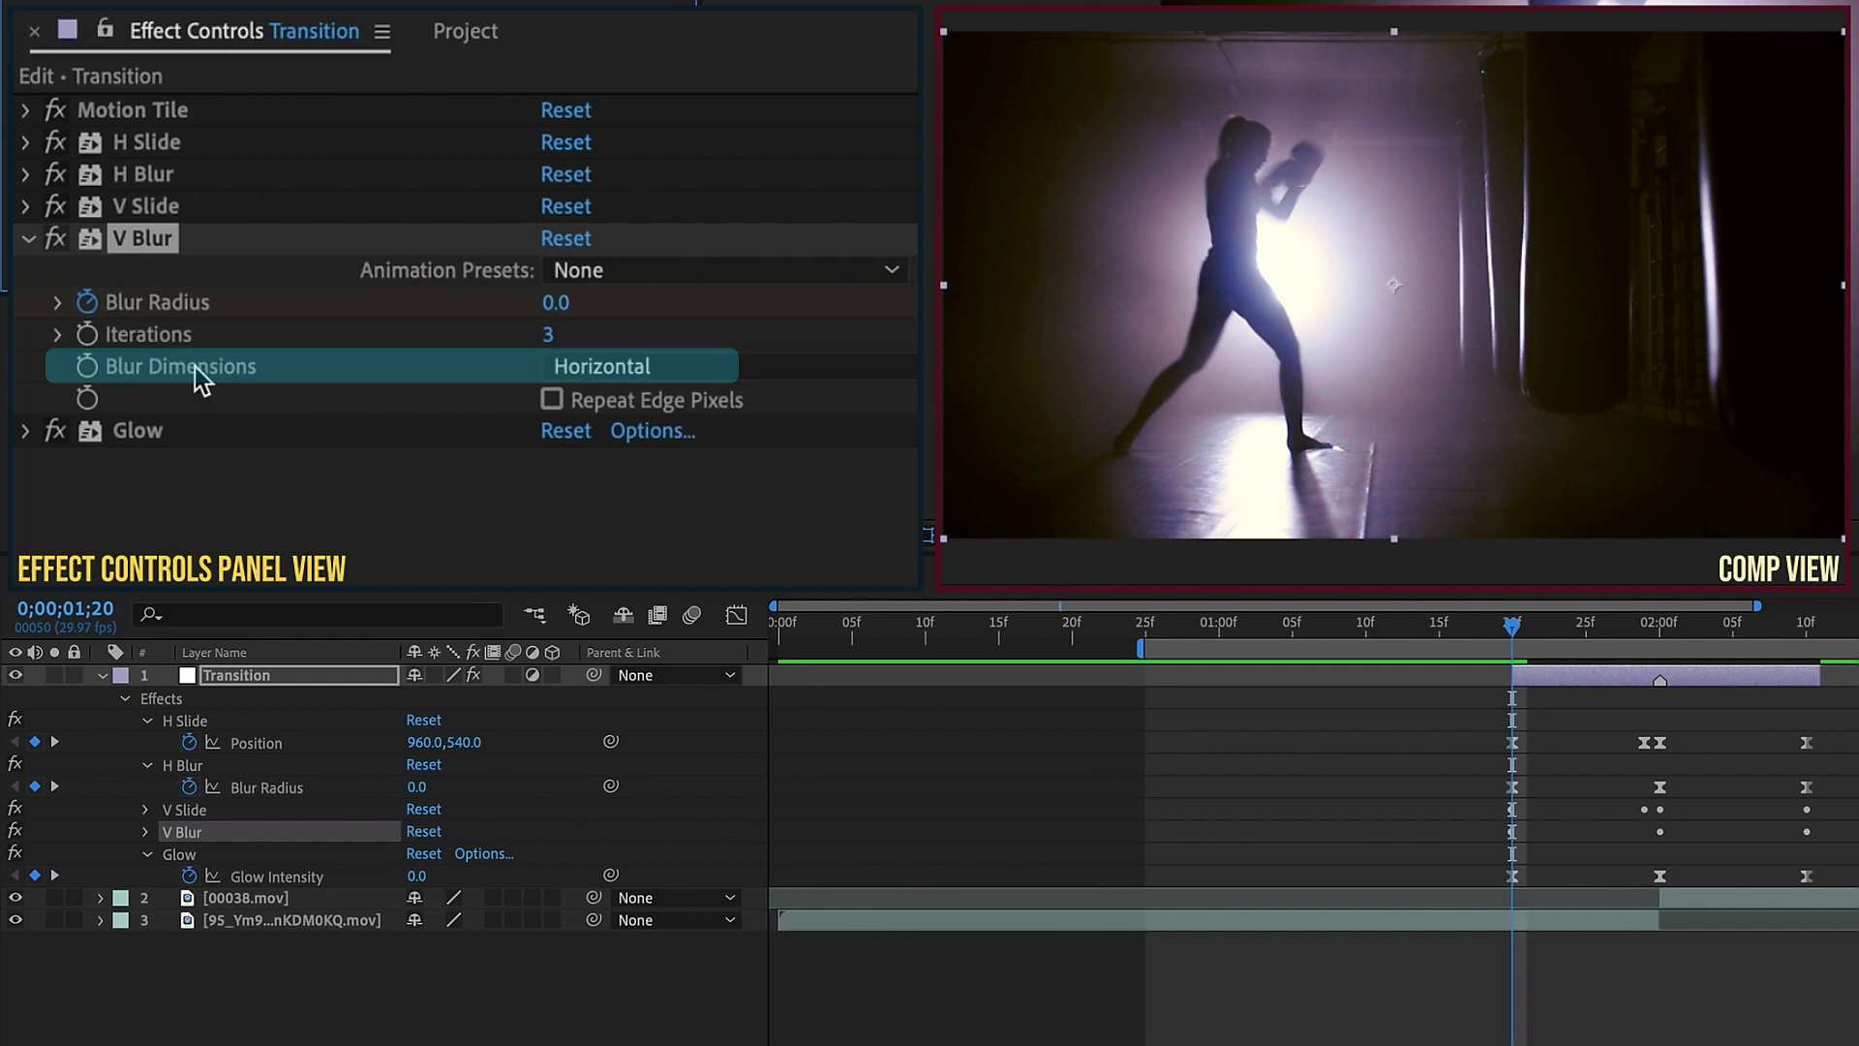
click(660, 368)
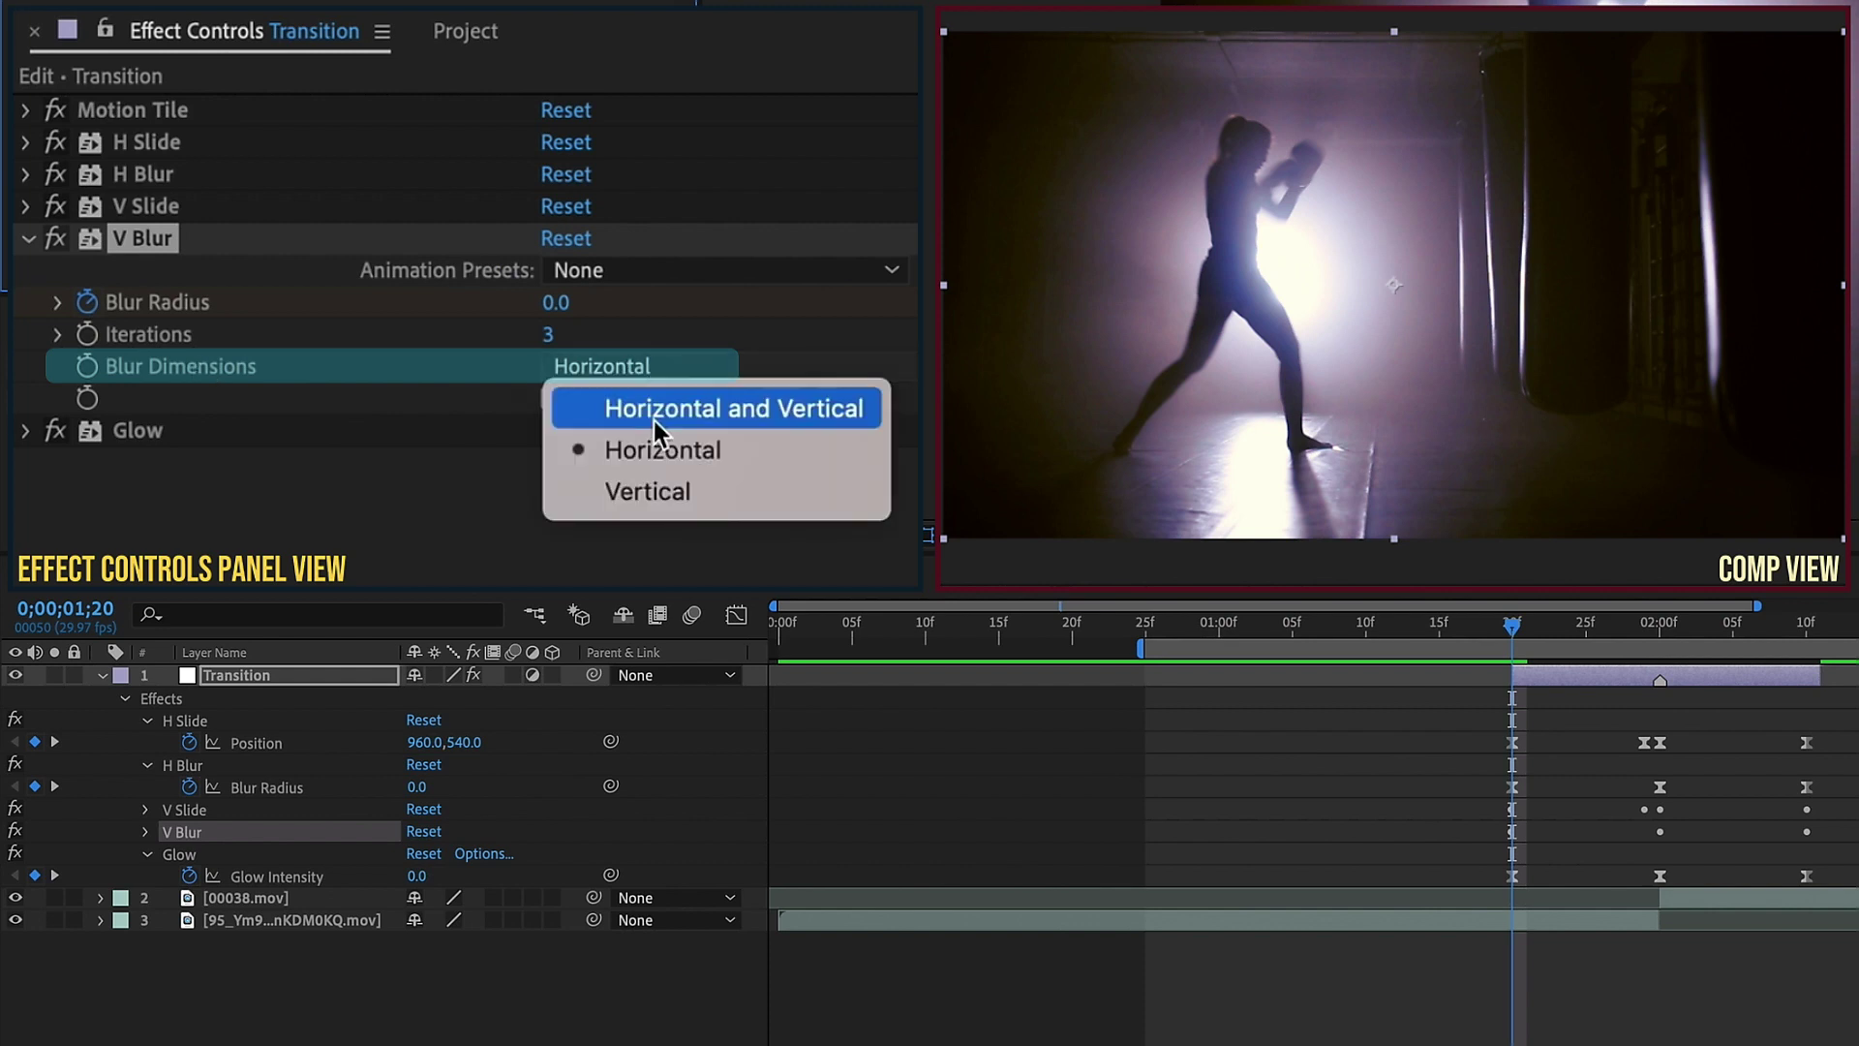
click(160, 334)
click(29, 239)
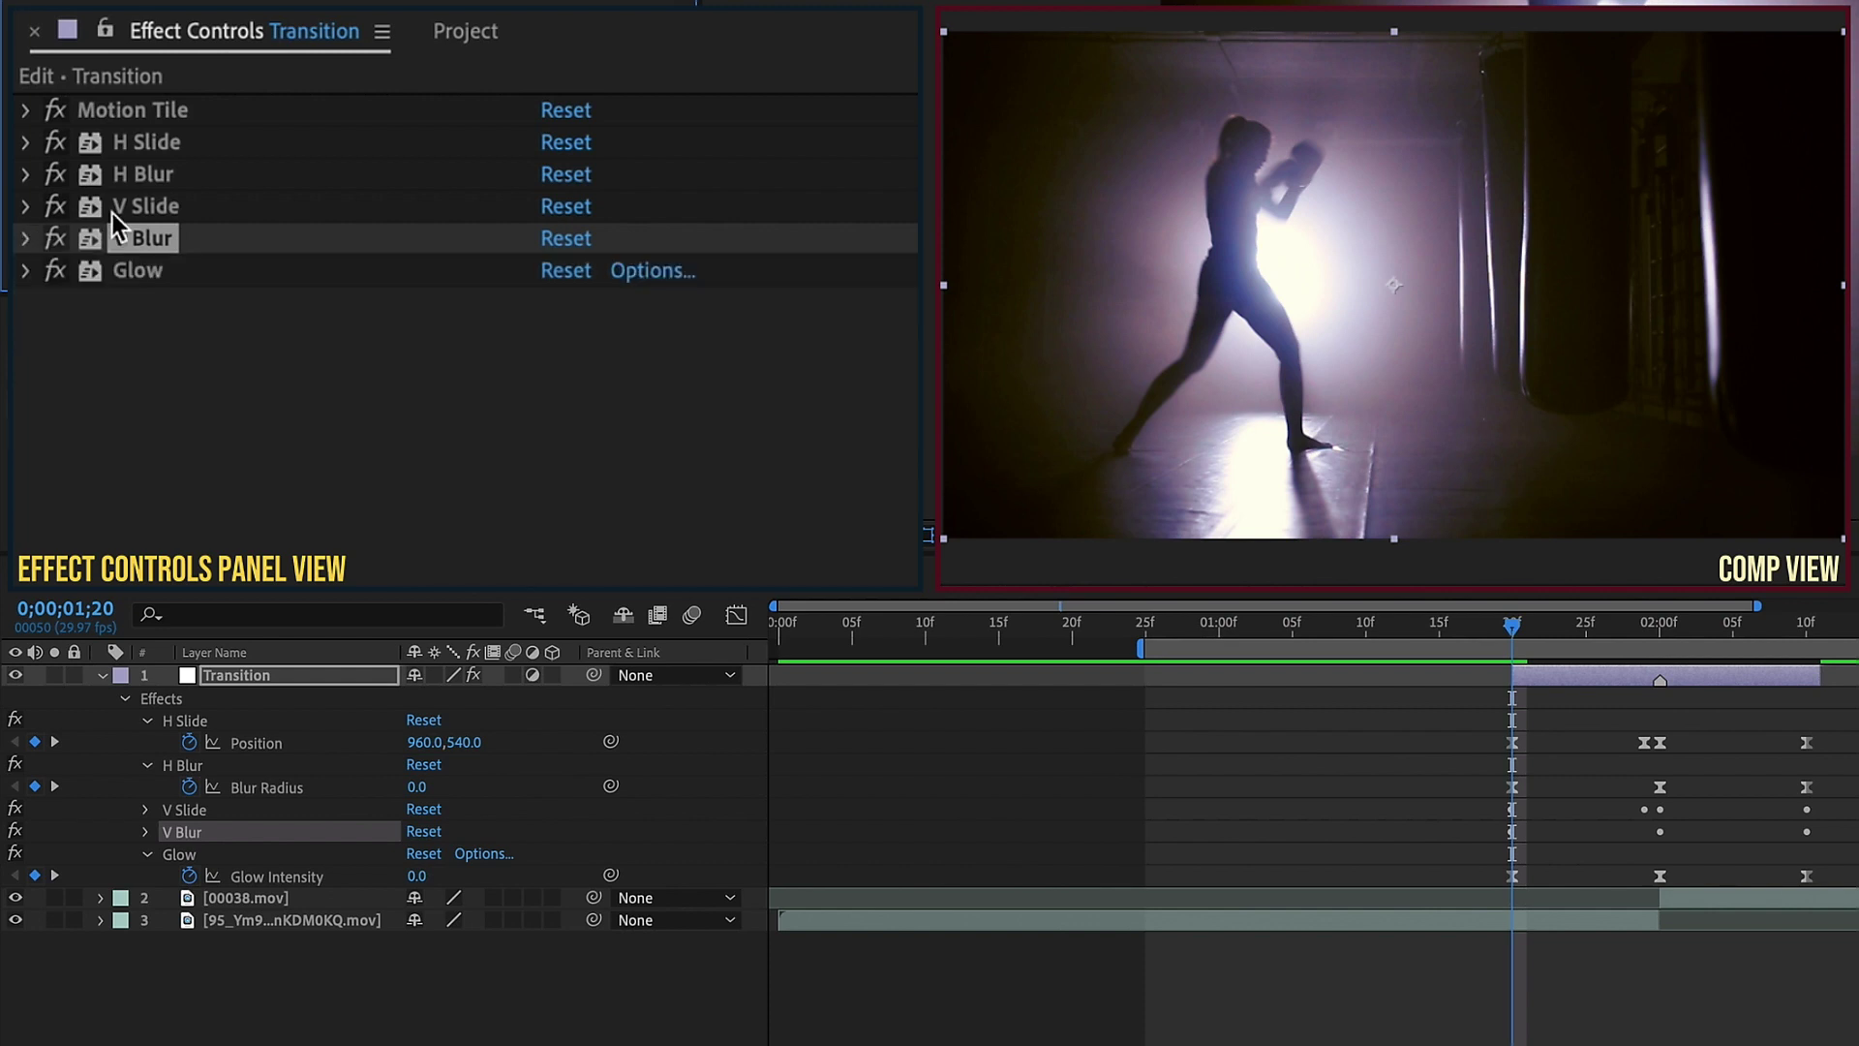
click(329, 397)
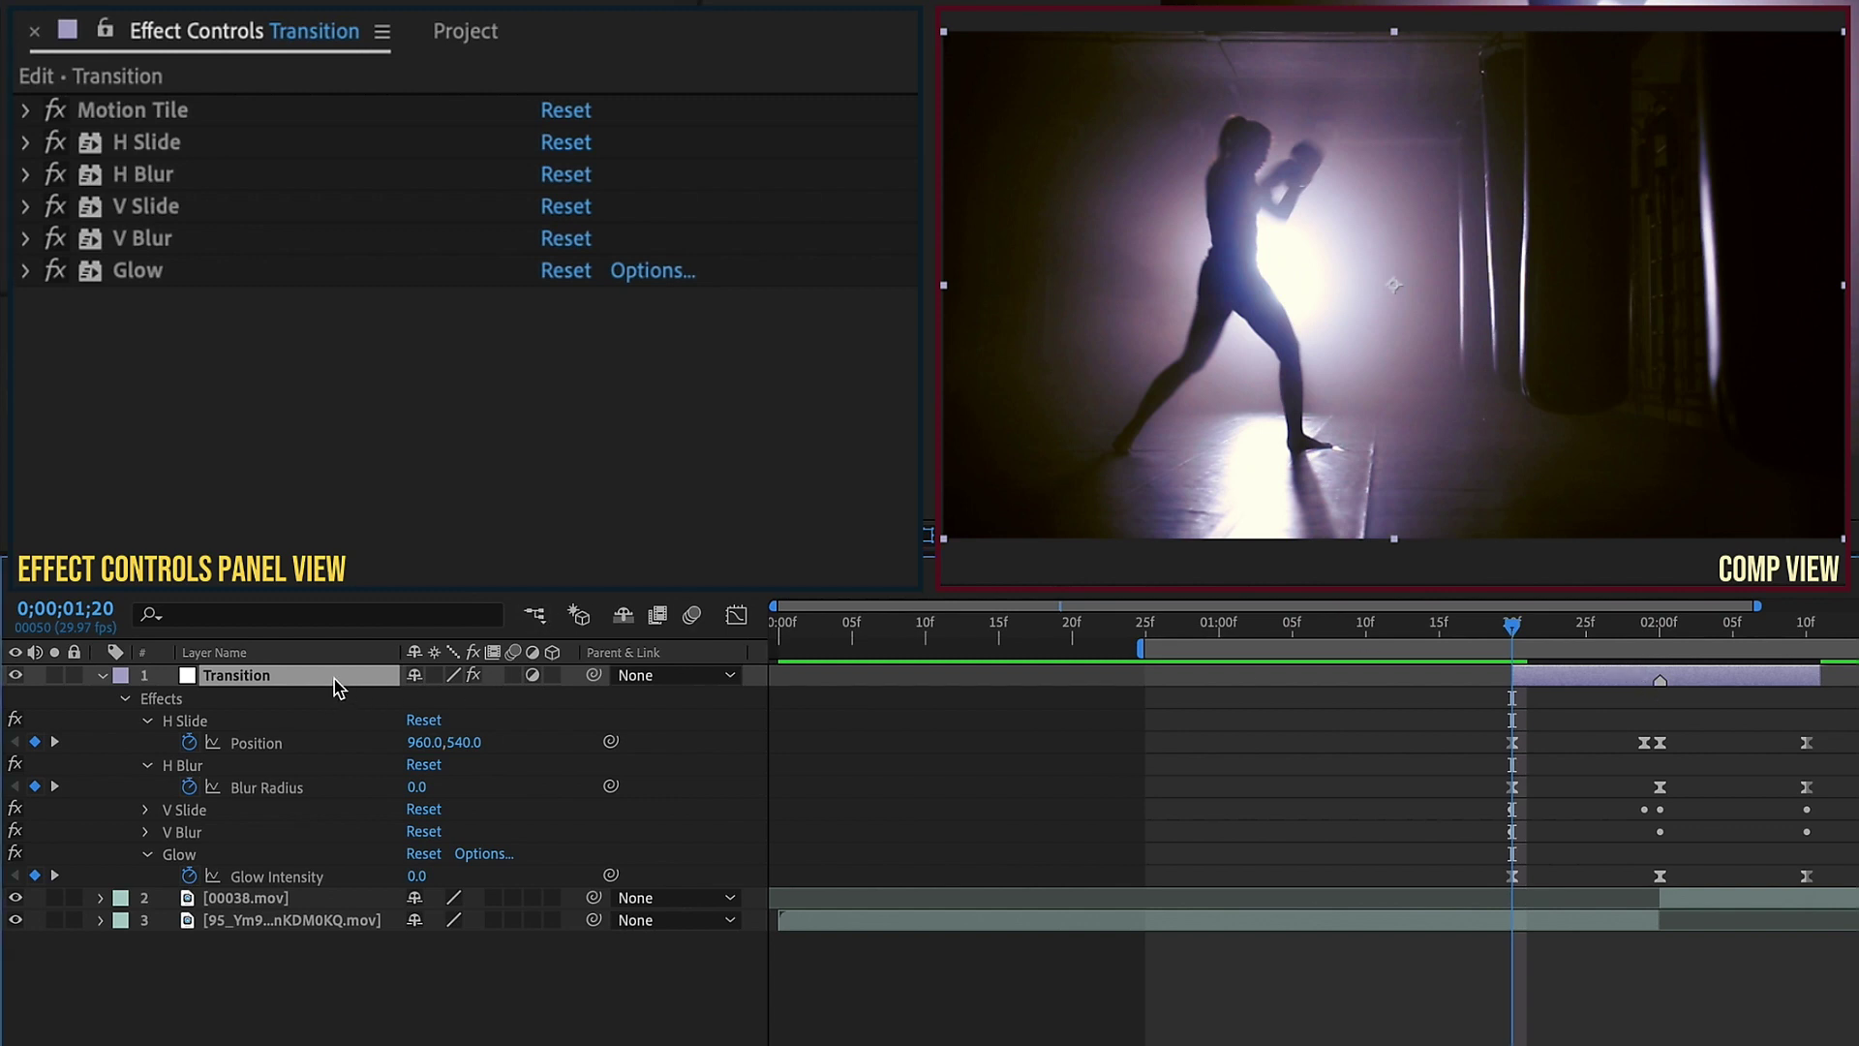
- Show the keyframed properties and delete V Slide's copied Position keyframes
key(u)
key(u)
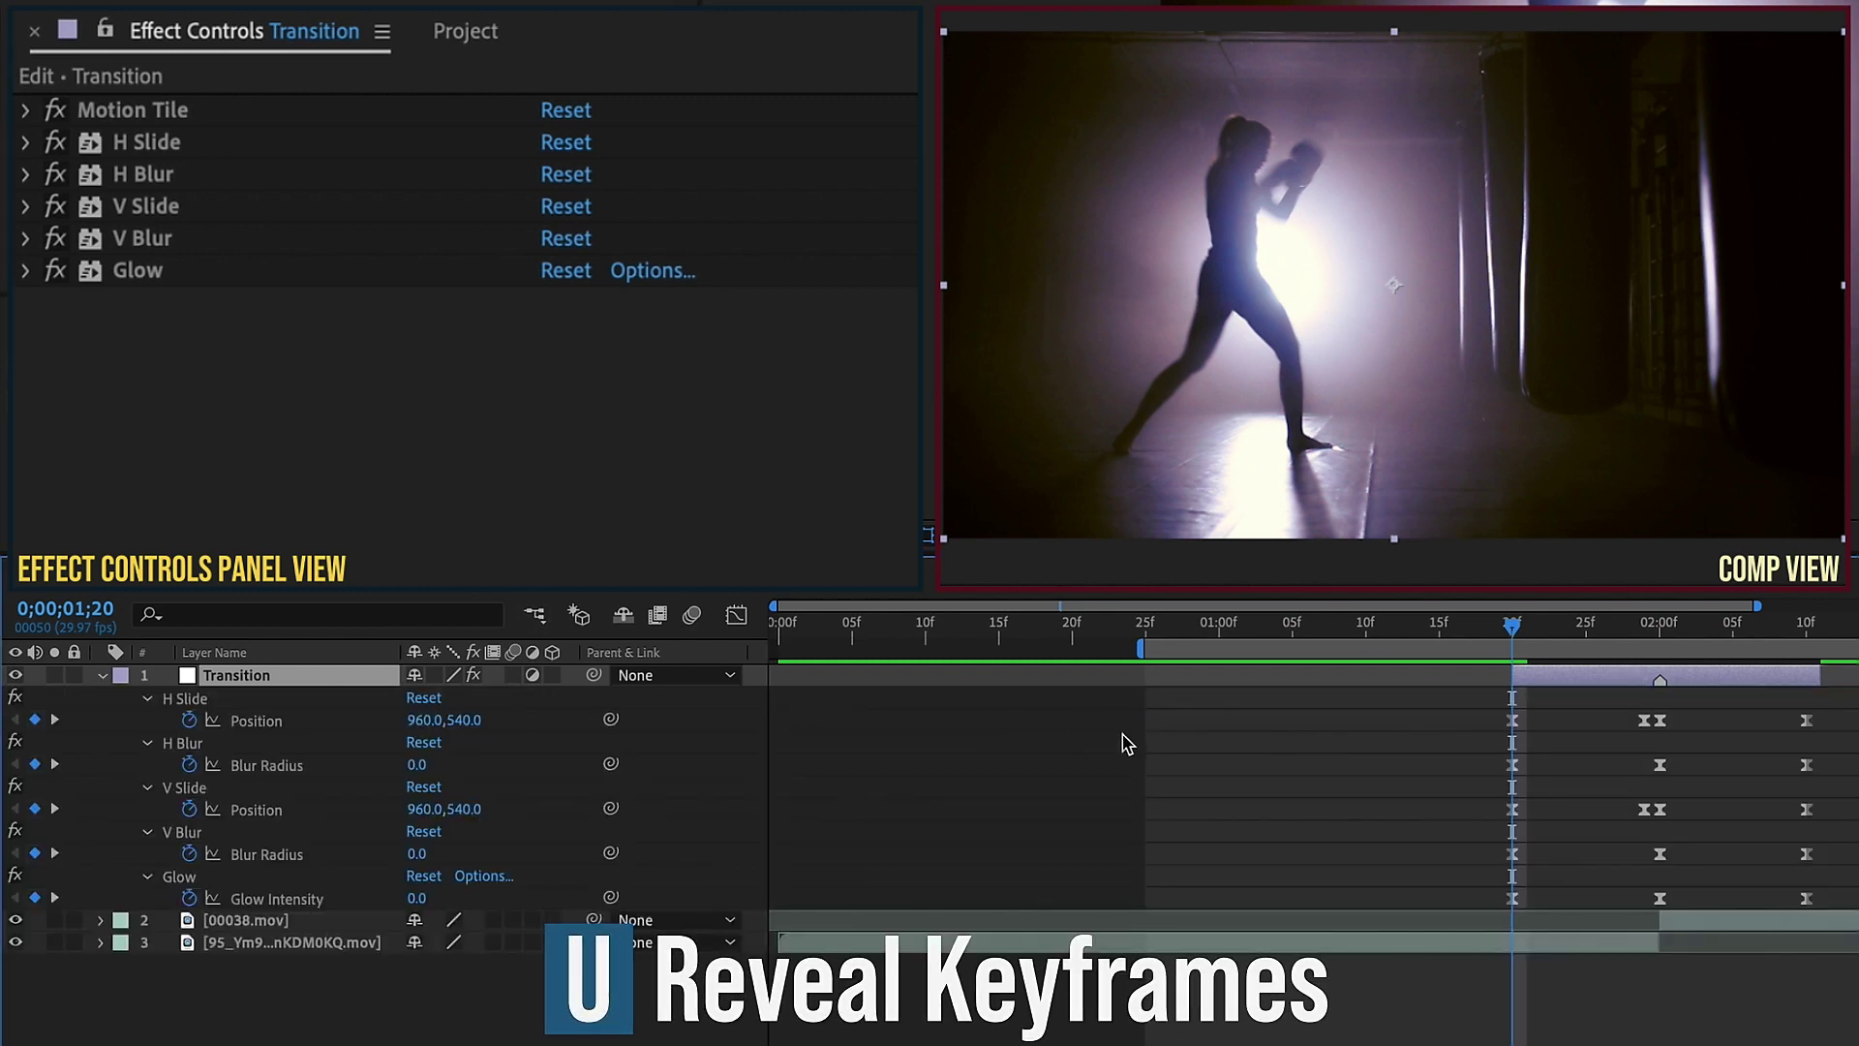
click(184, 743)
shift+click(214, 705)
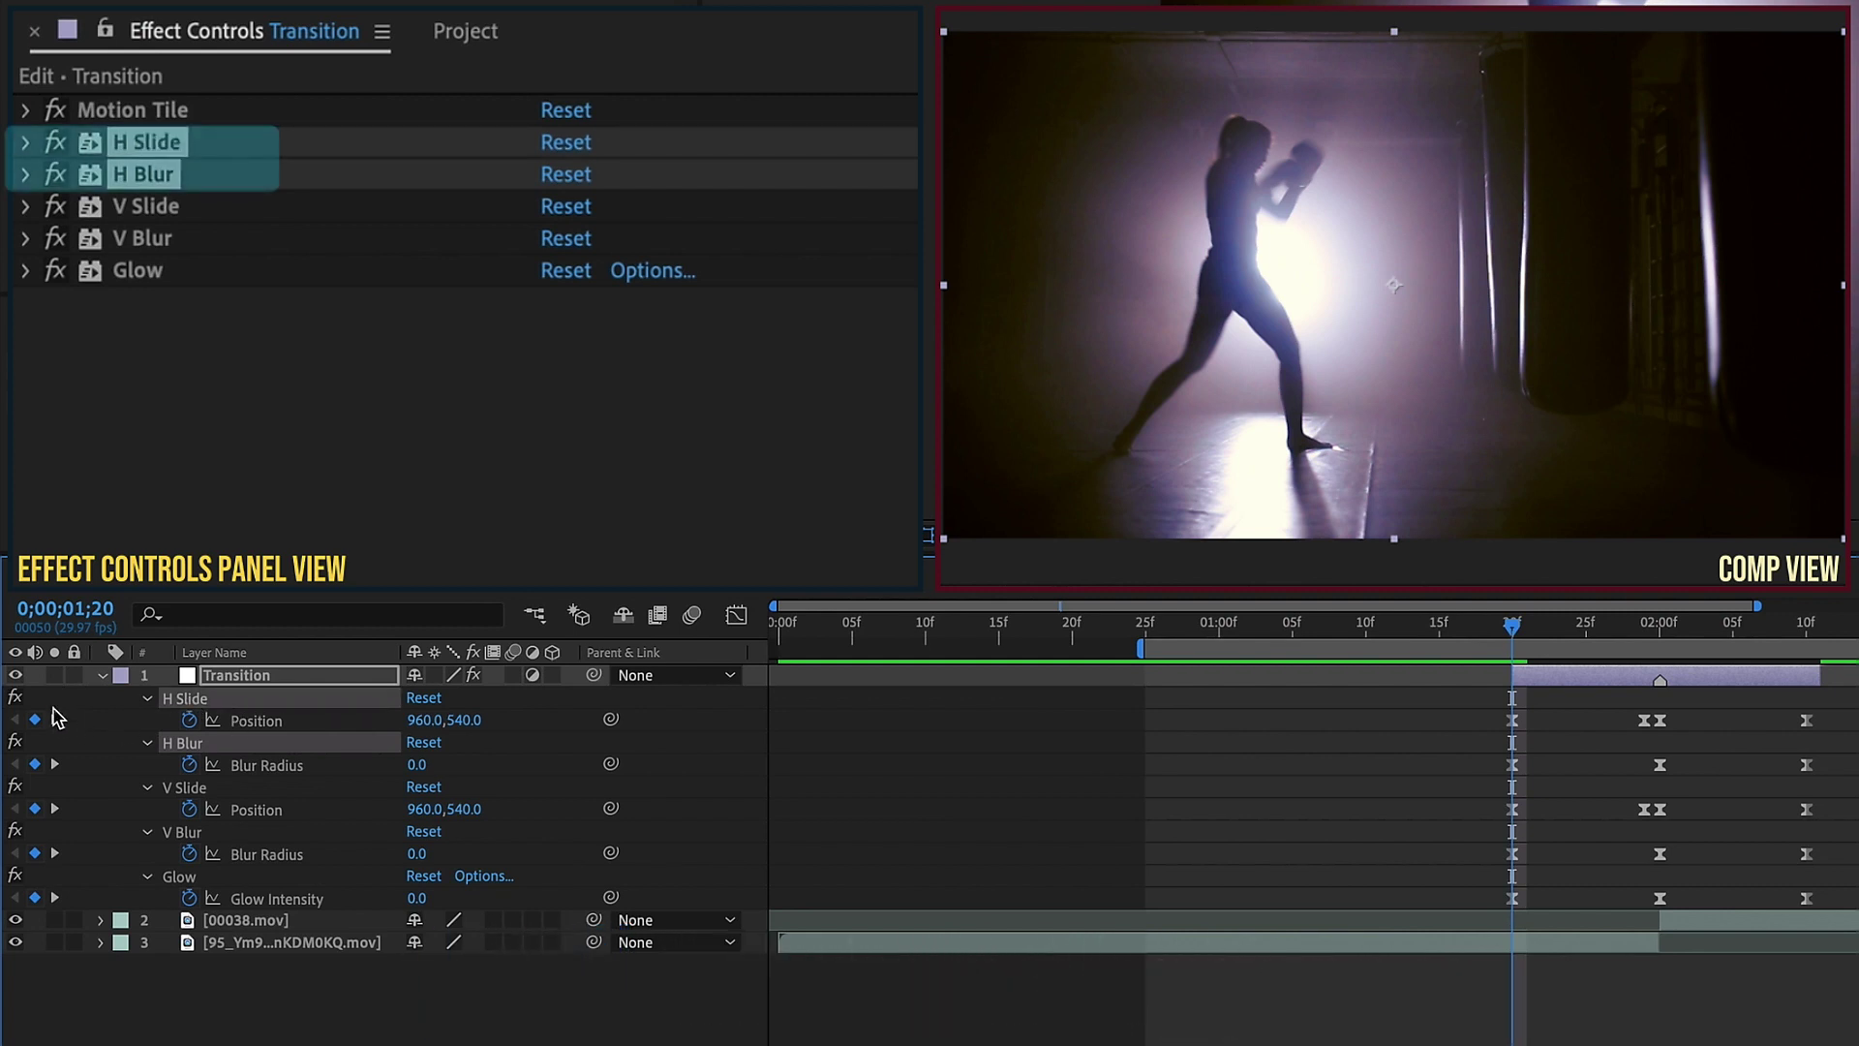
click(194, 789)
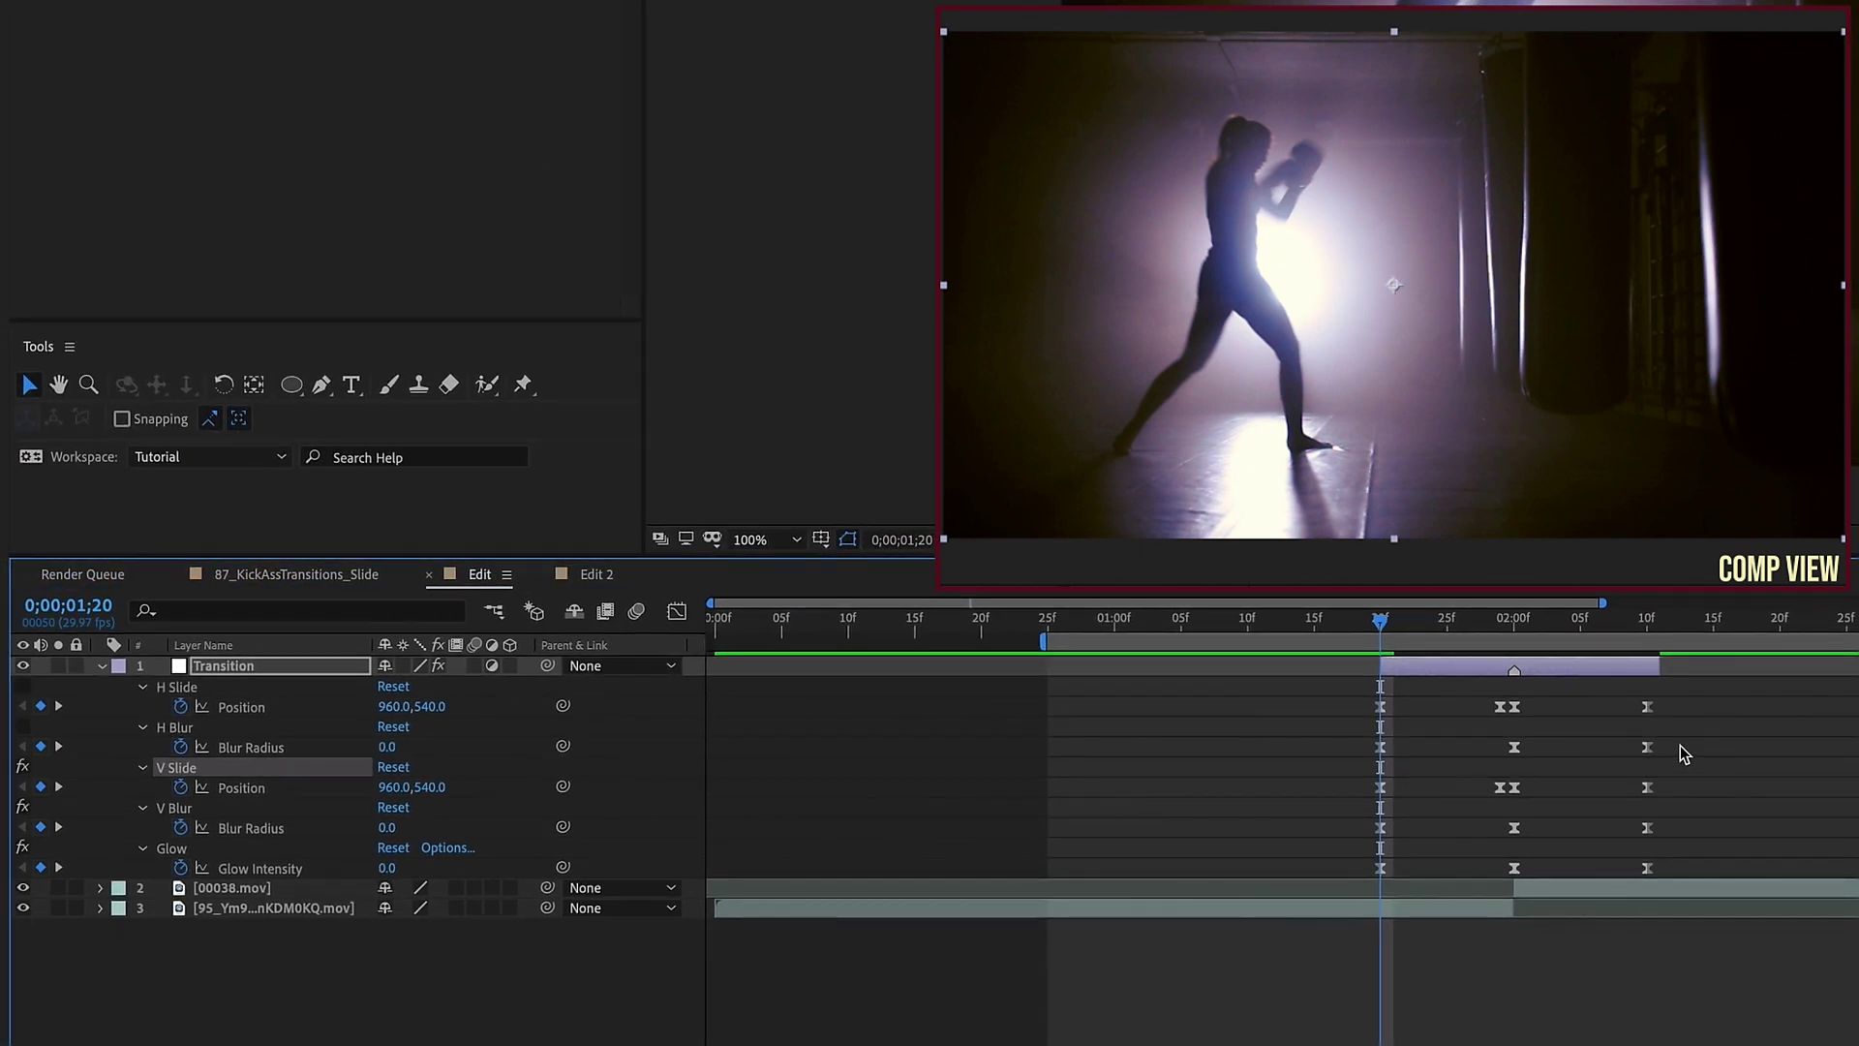
drag(1676, 781, 1356, 779)
key(Delete)
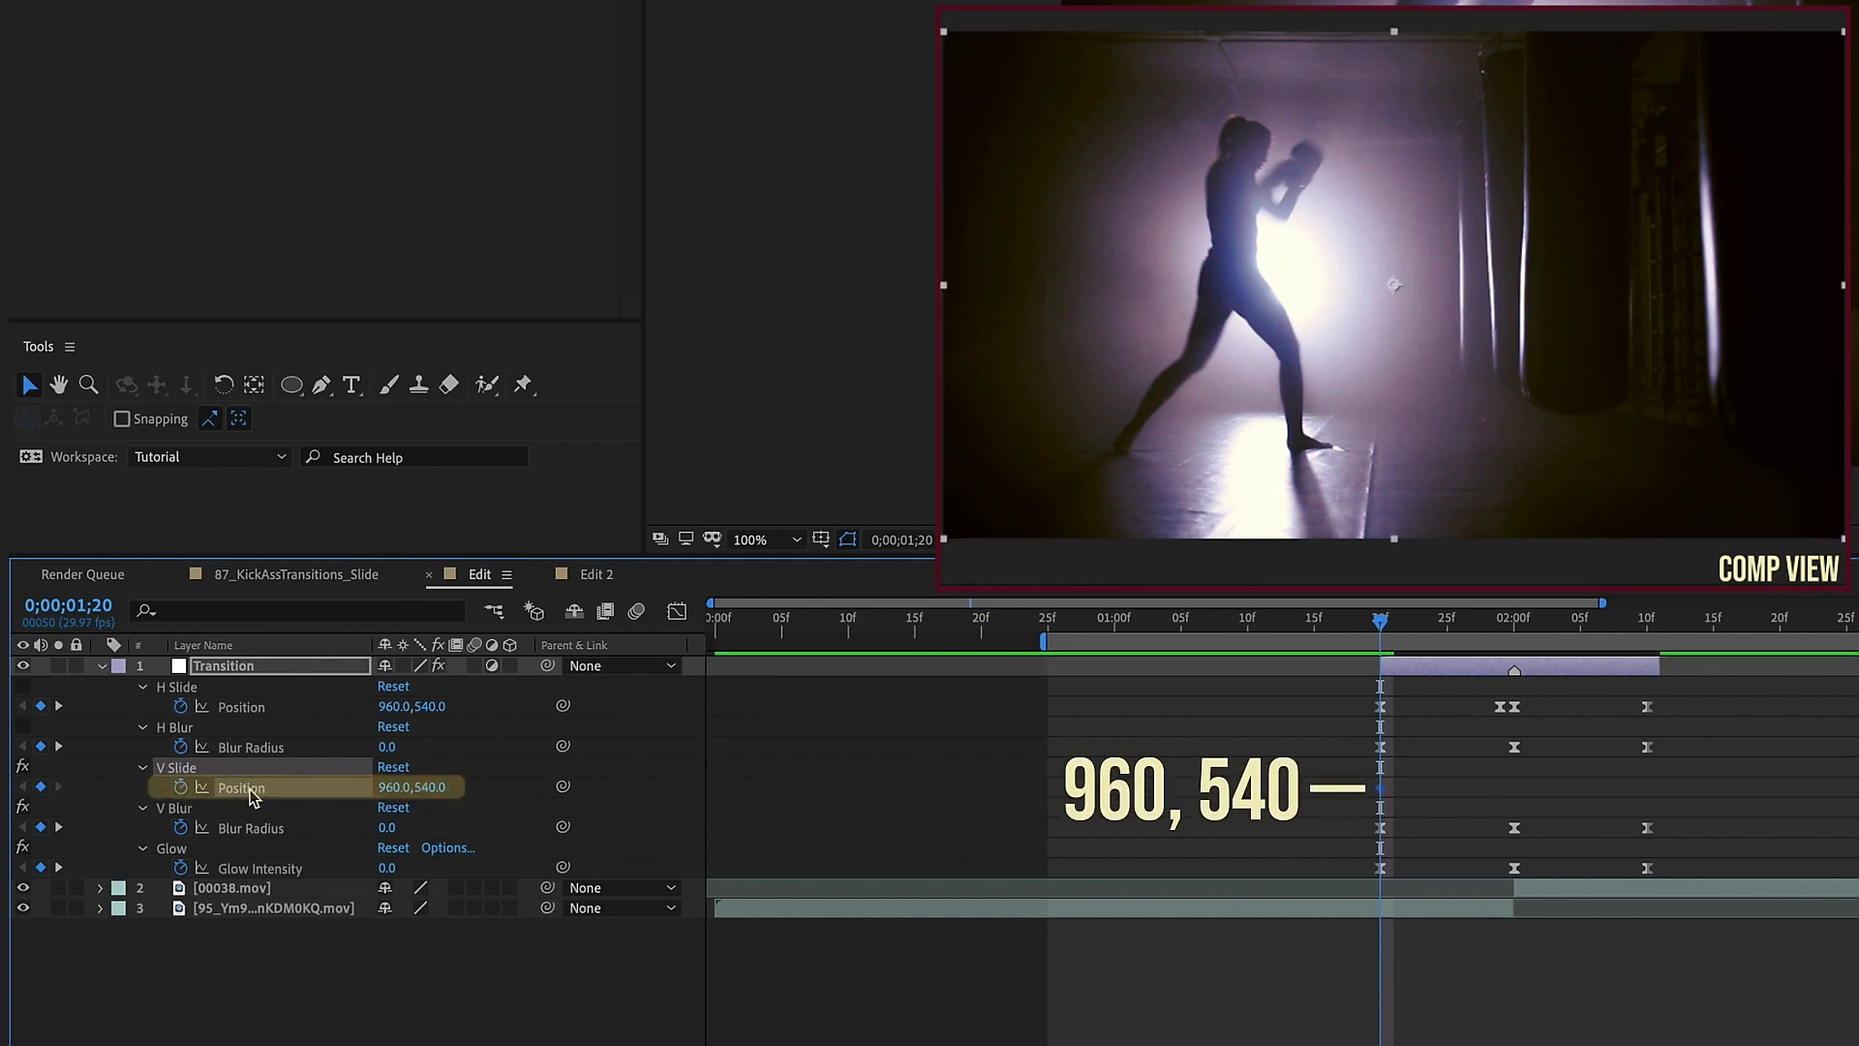
- Keyframe V Slide's Y position to 0, then 1080, then 540 at 2;10
click(1501, 634)
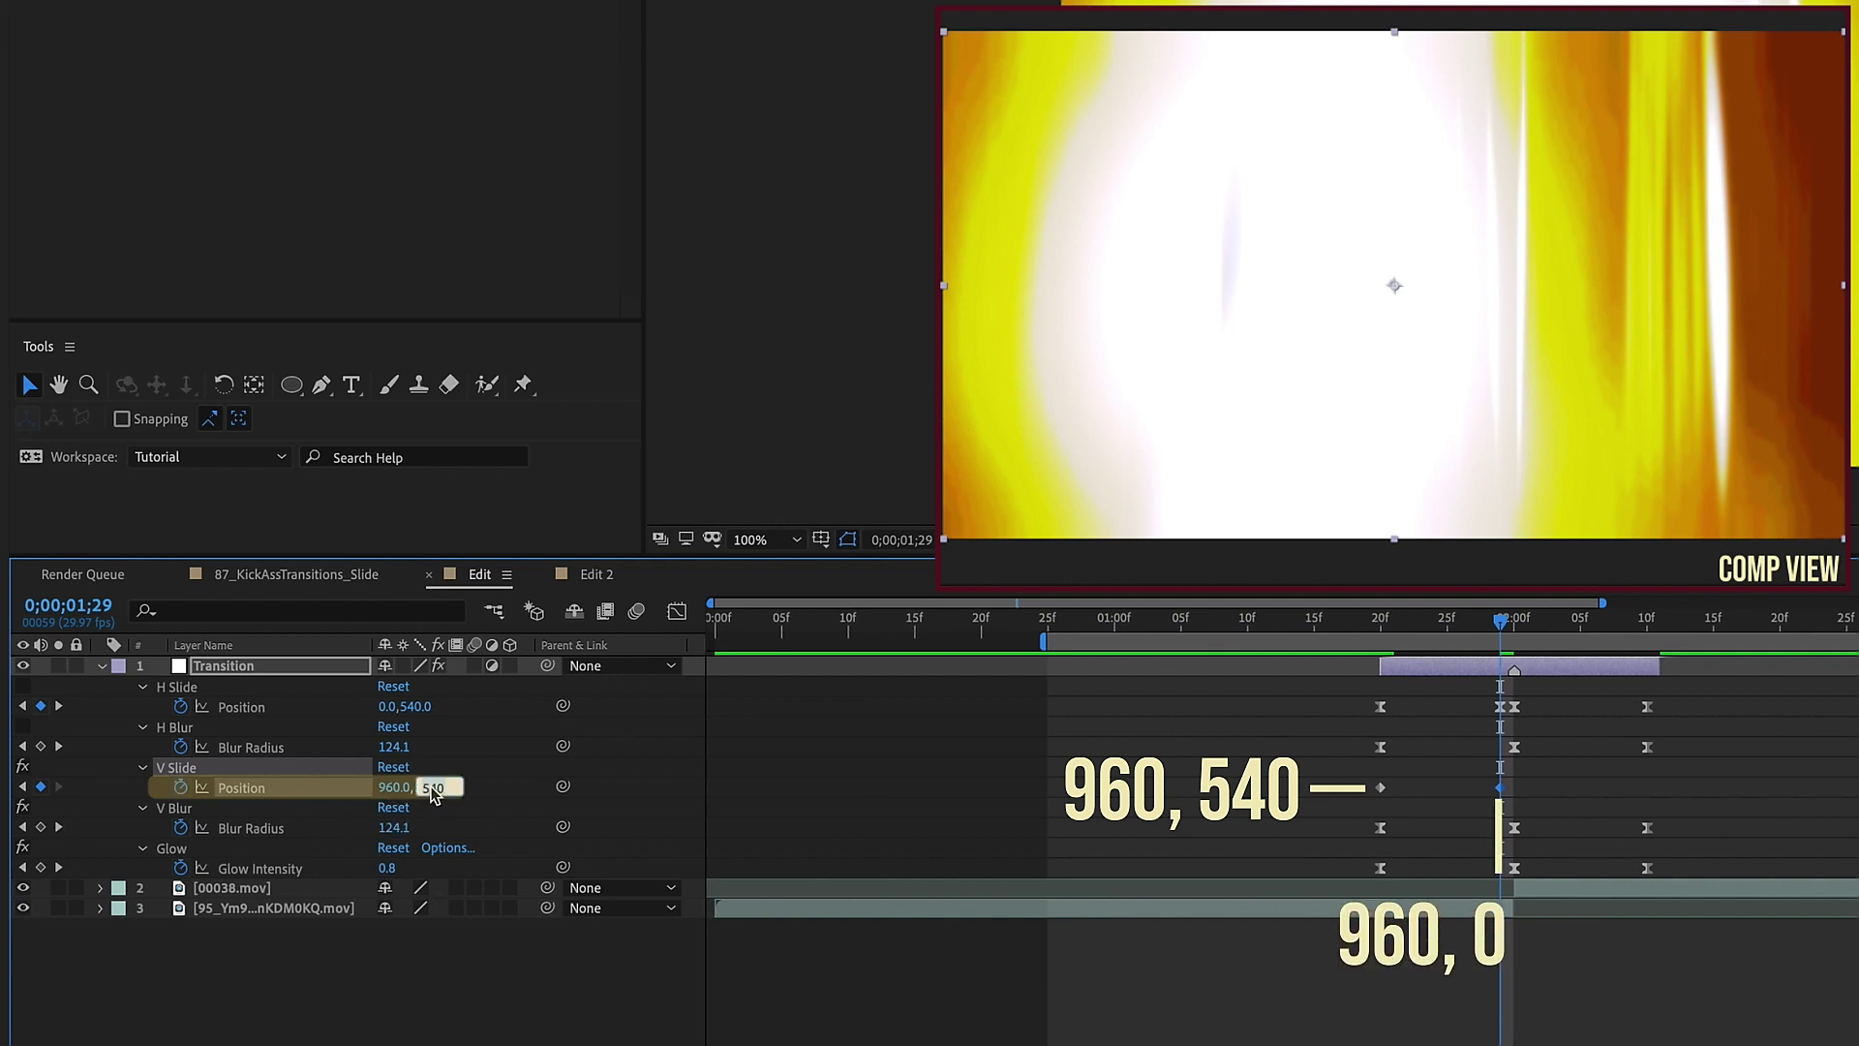
text(0)
key(Return)
drag(1440, 623, 1516, 631)
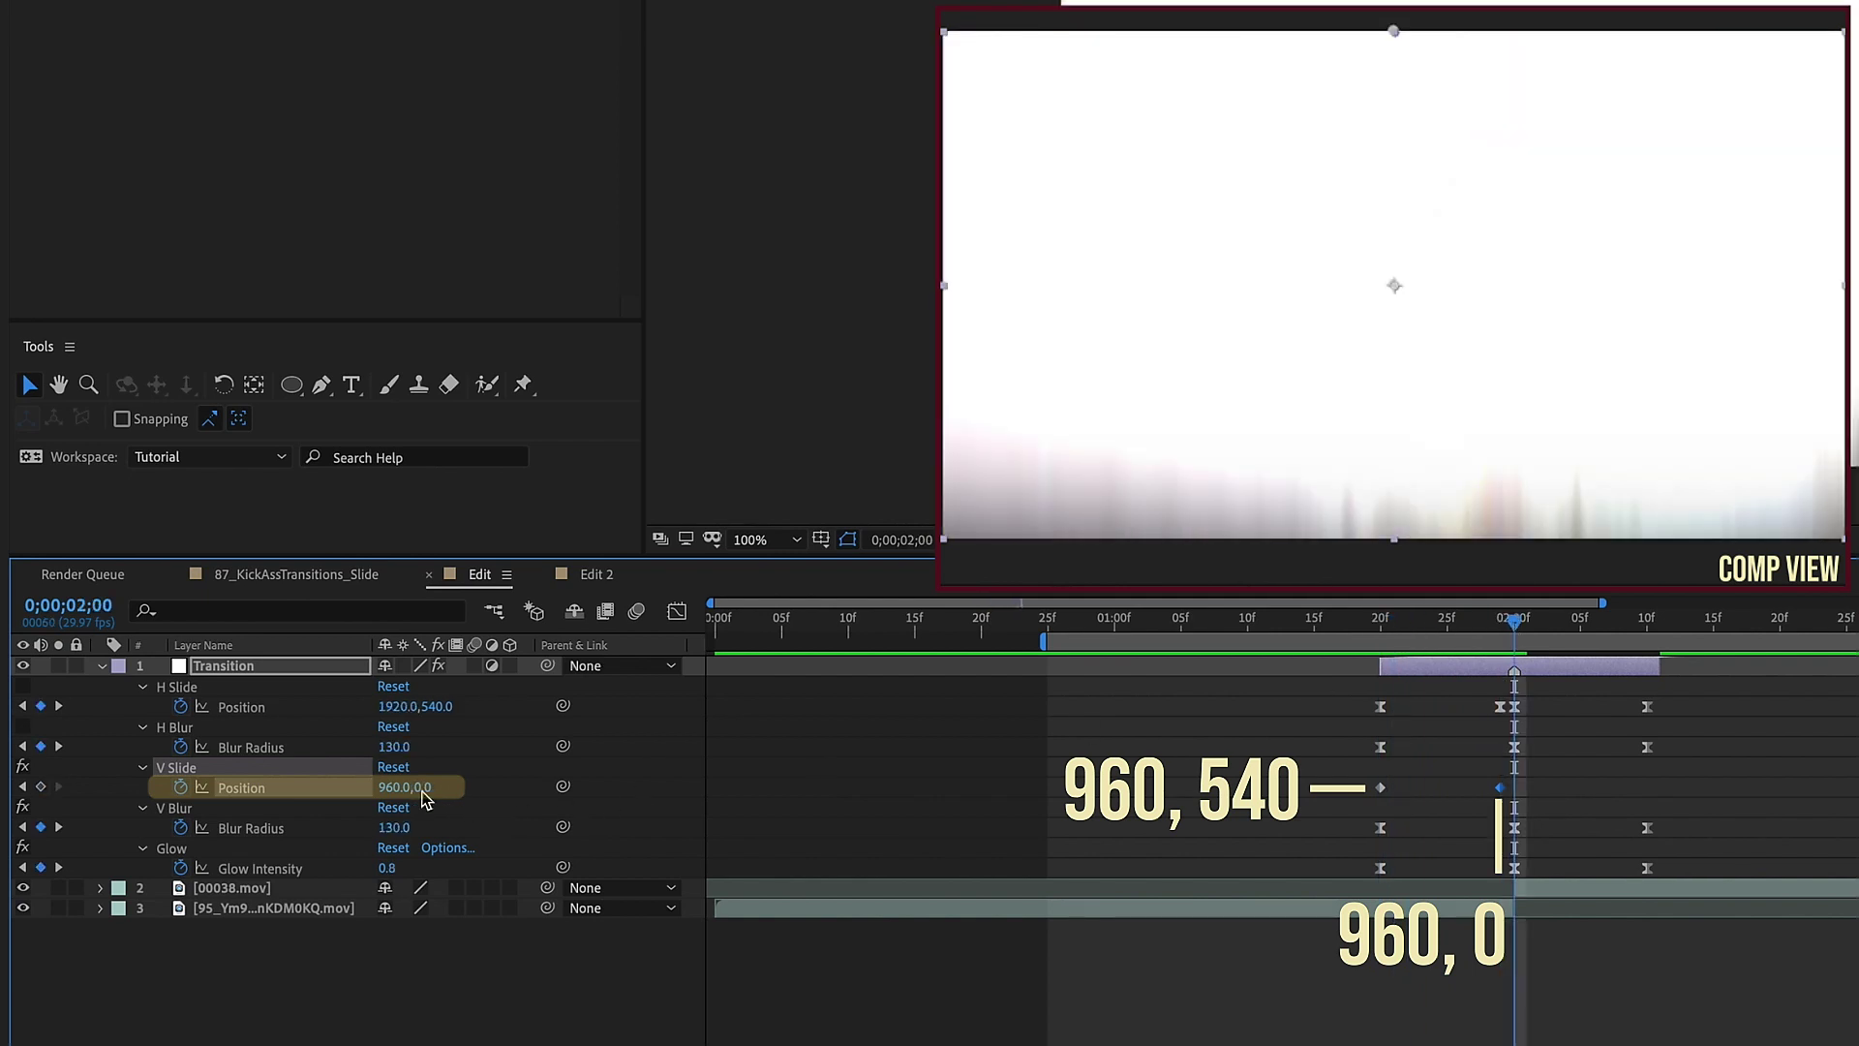
text(1080)
key(Return)
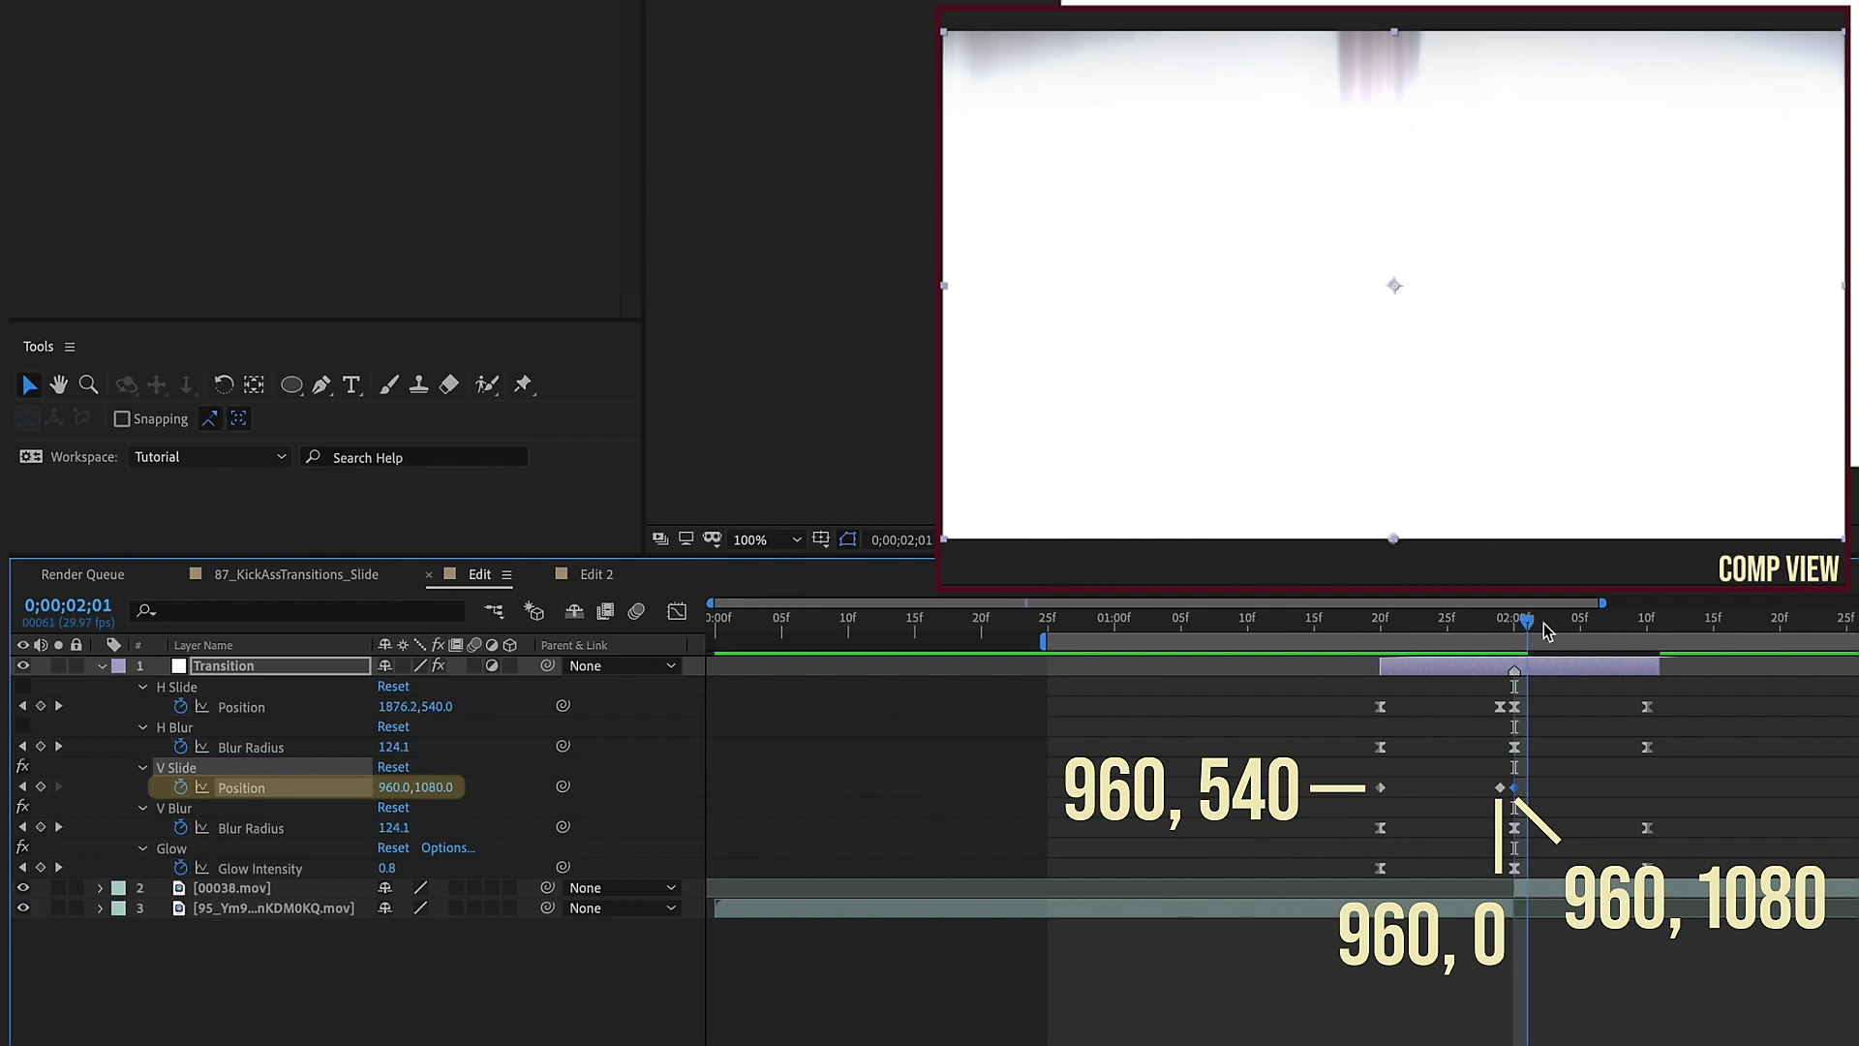
drag(1543, 623, 1640, 634)
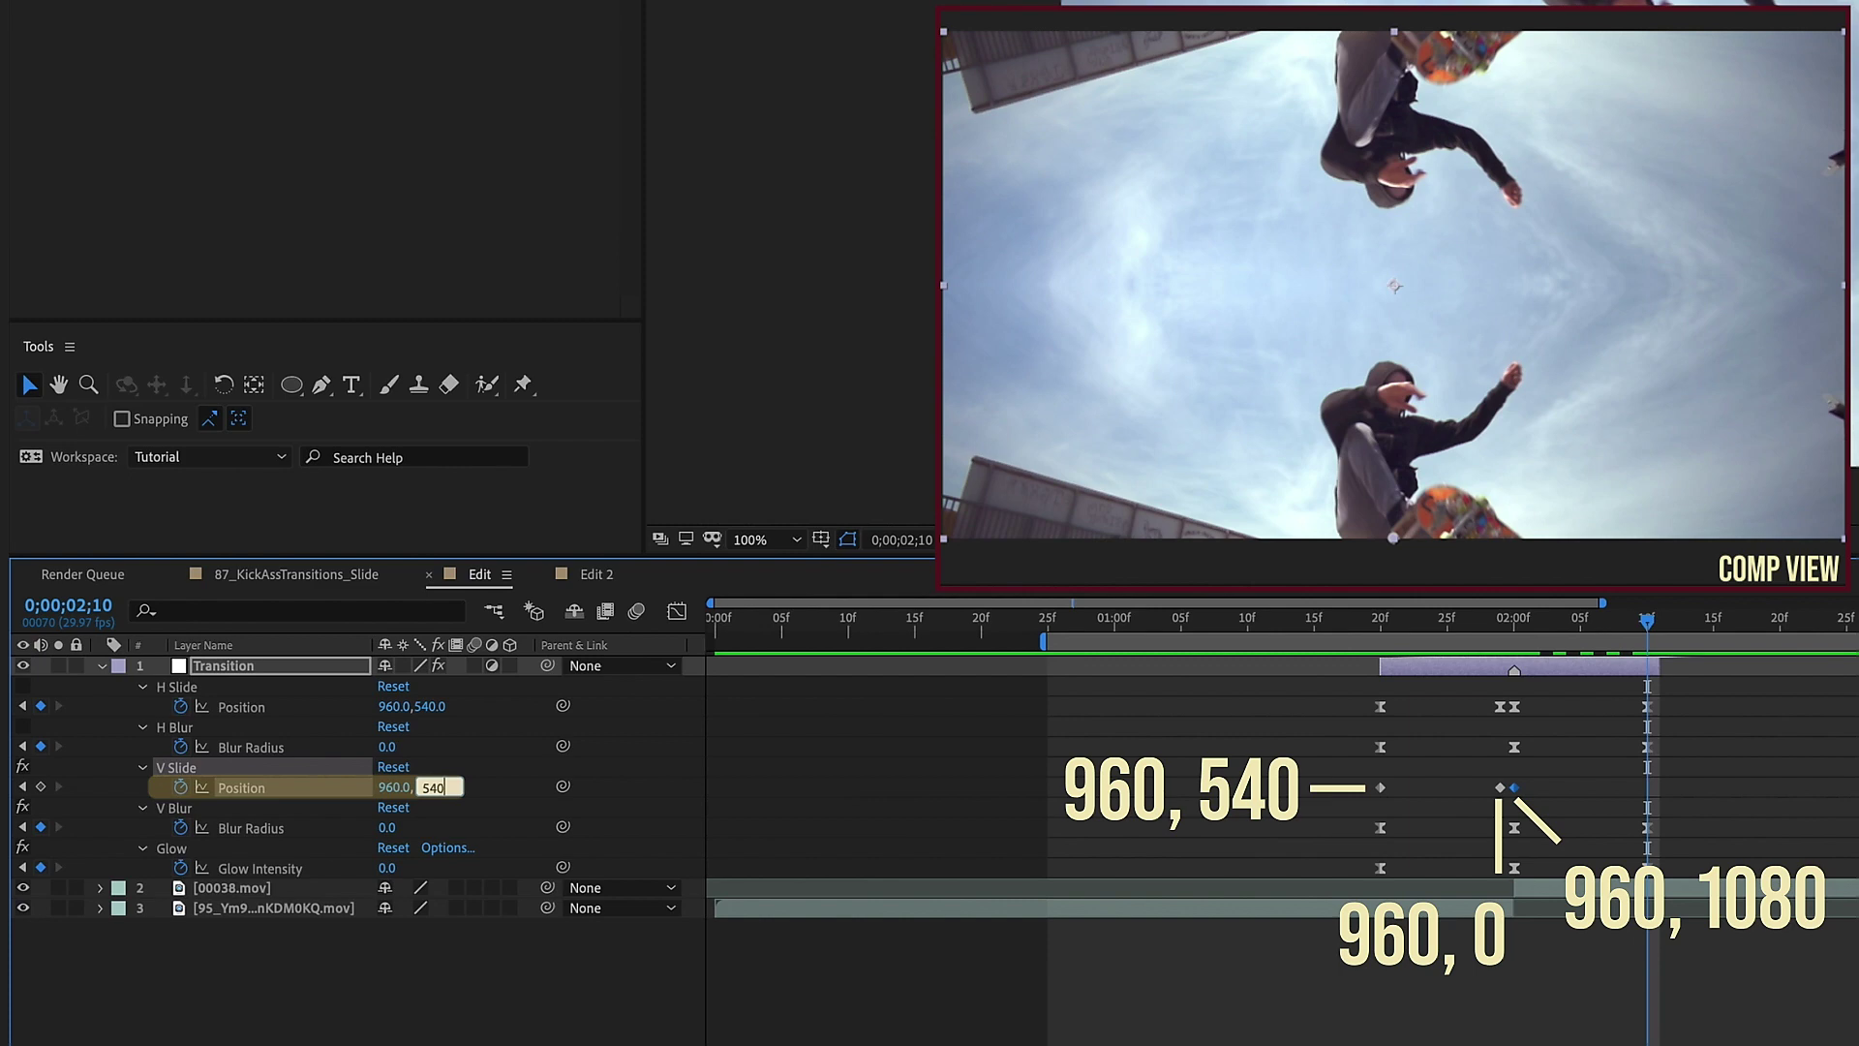
text(540)
key(Return)
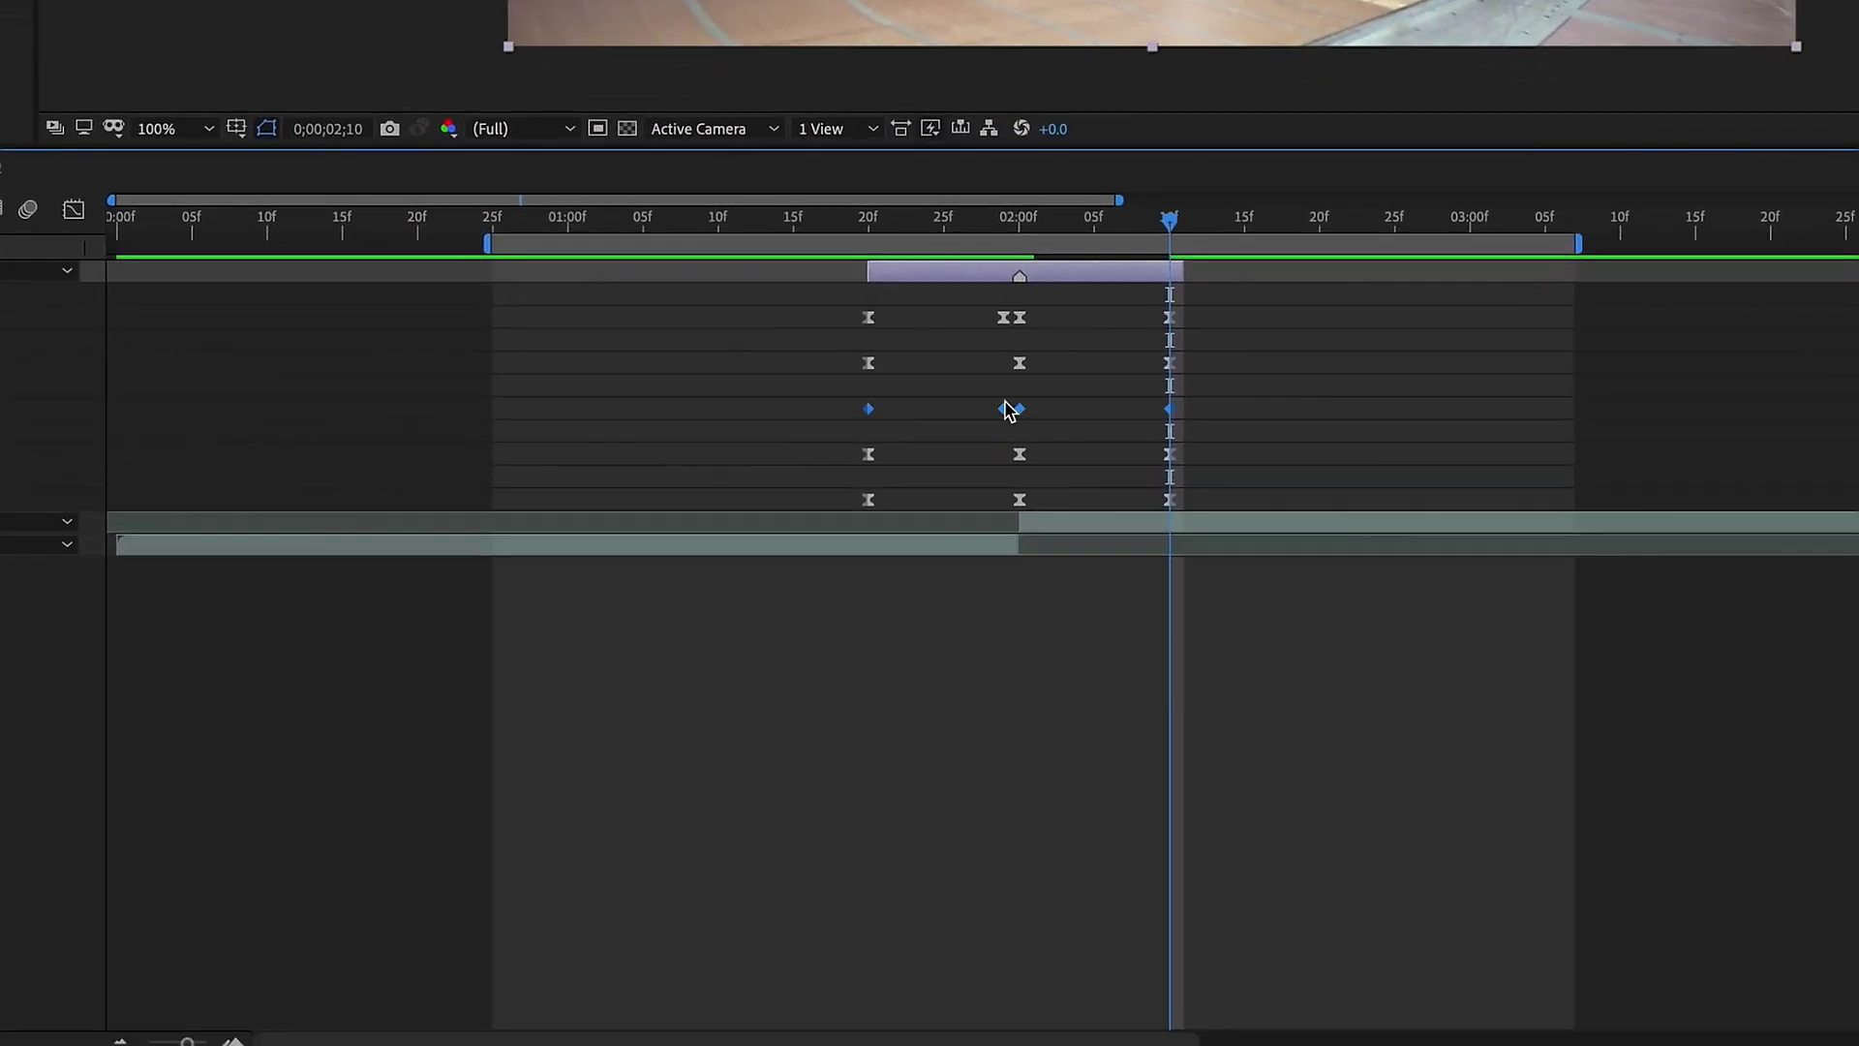
- Apply Easy Ease to the vertical slide keyframes and stretch the first ease's influence in the speed graph
right_click(1019, 414)
mouse_move(1152, 765)
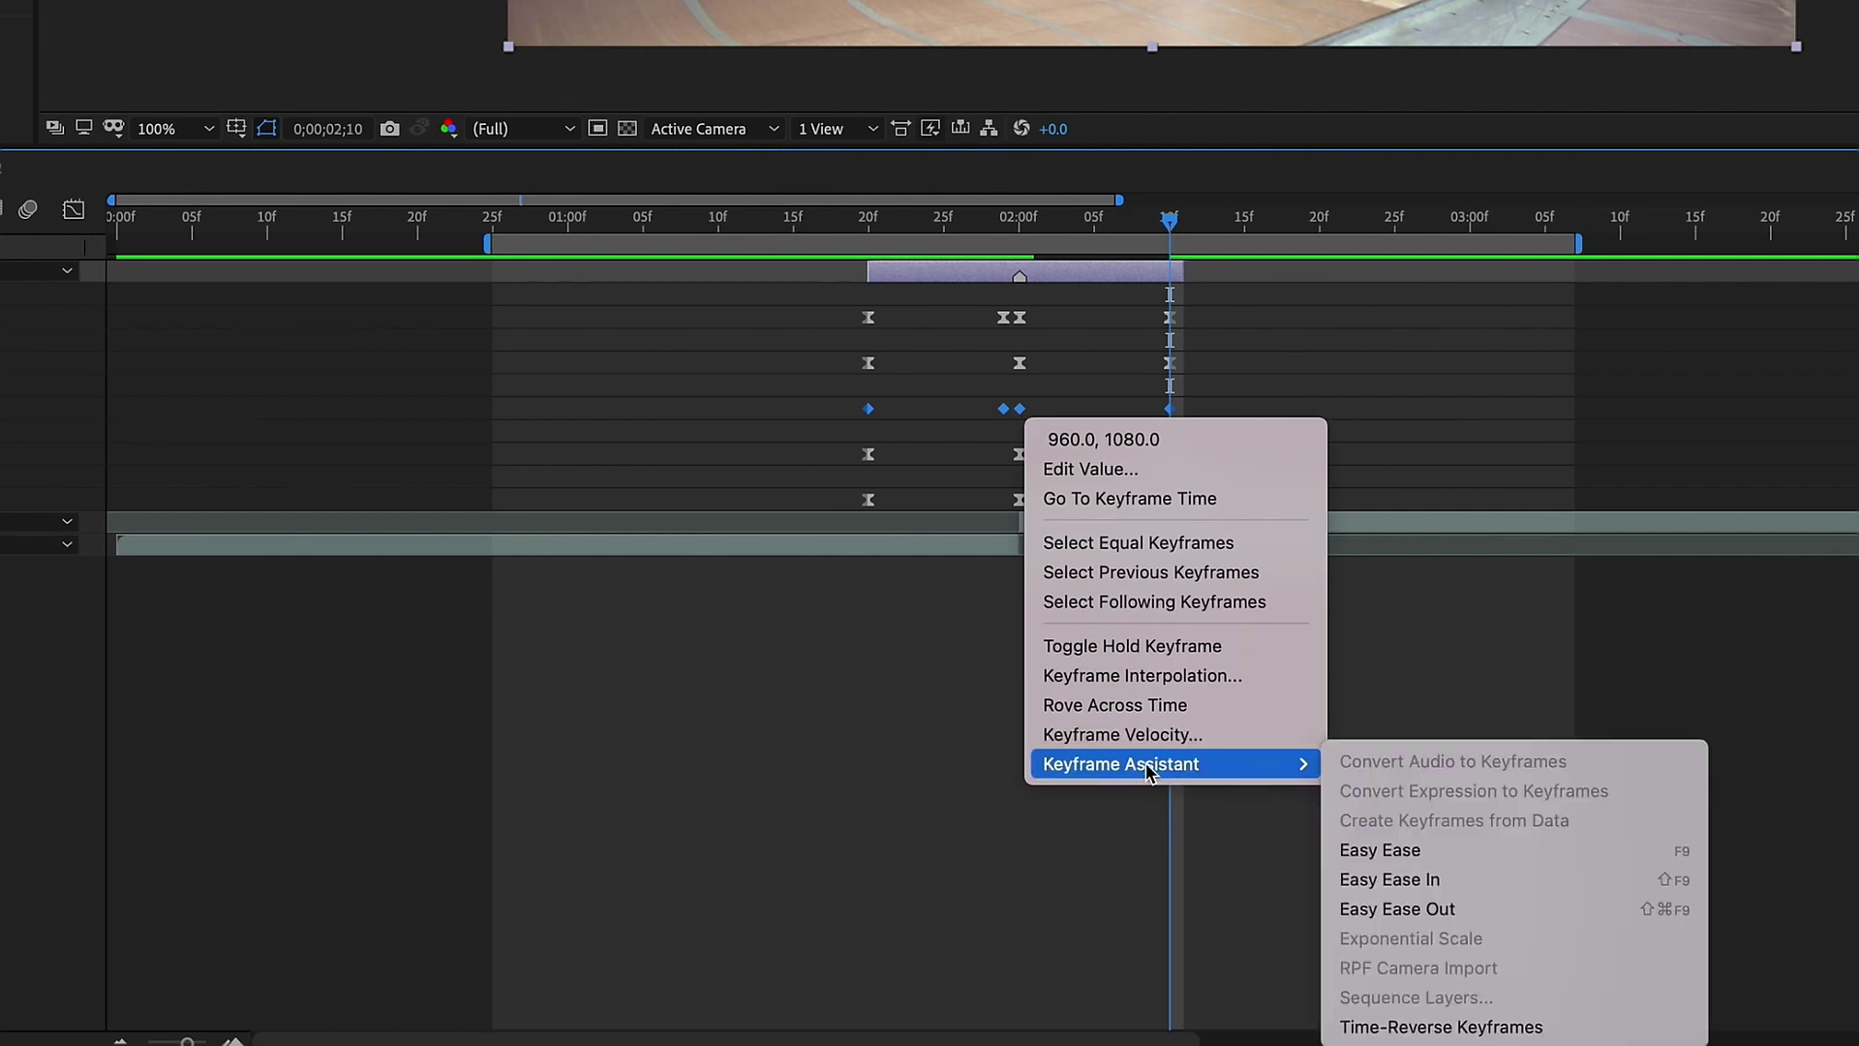
click(1361, 852)
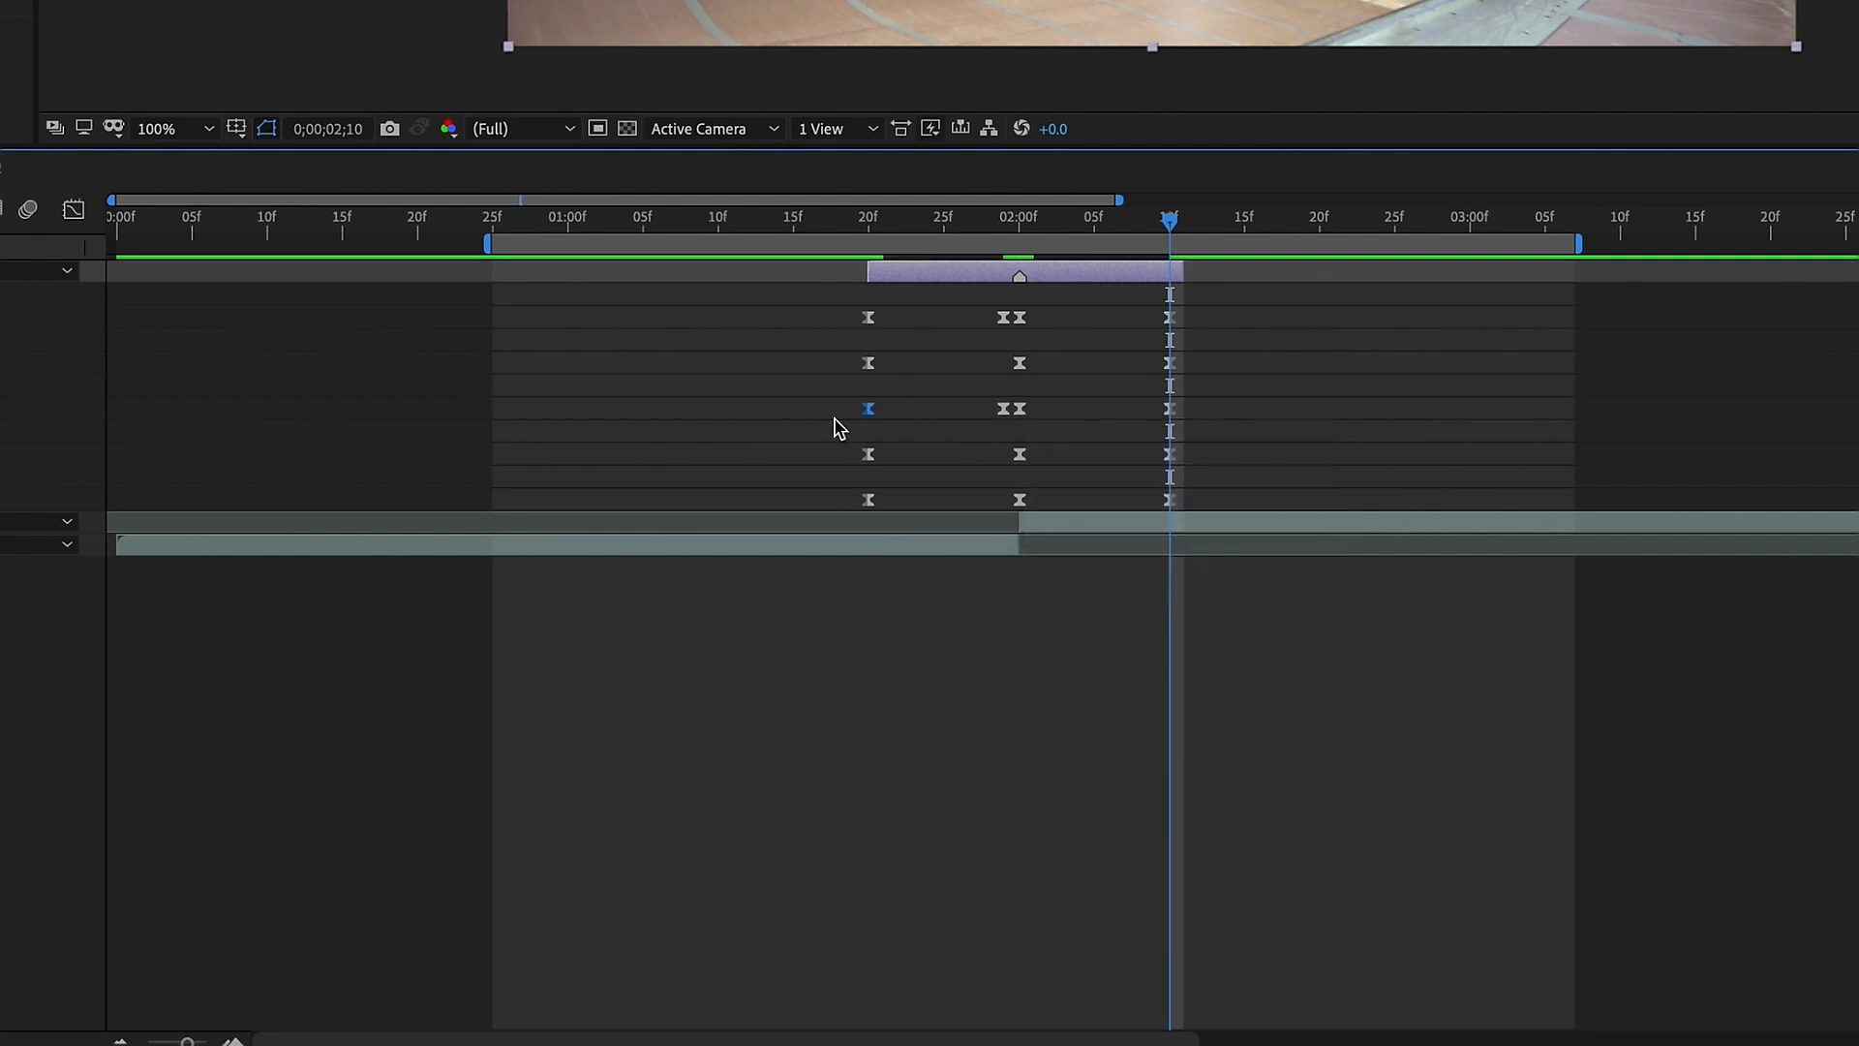
click(74, 210)
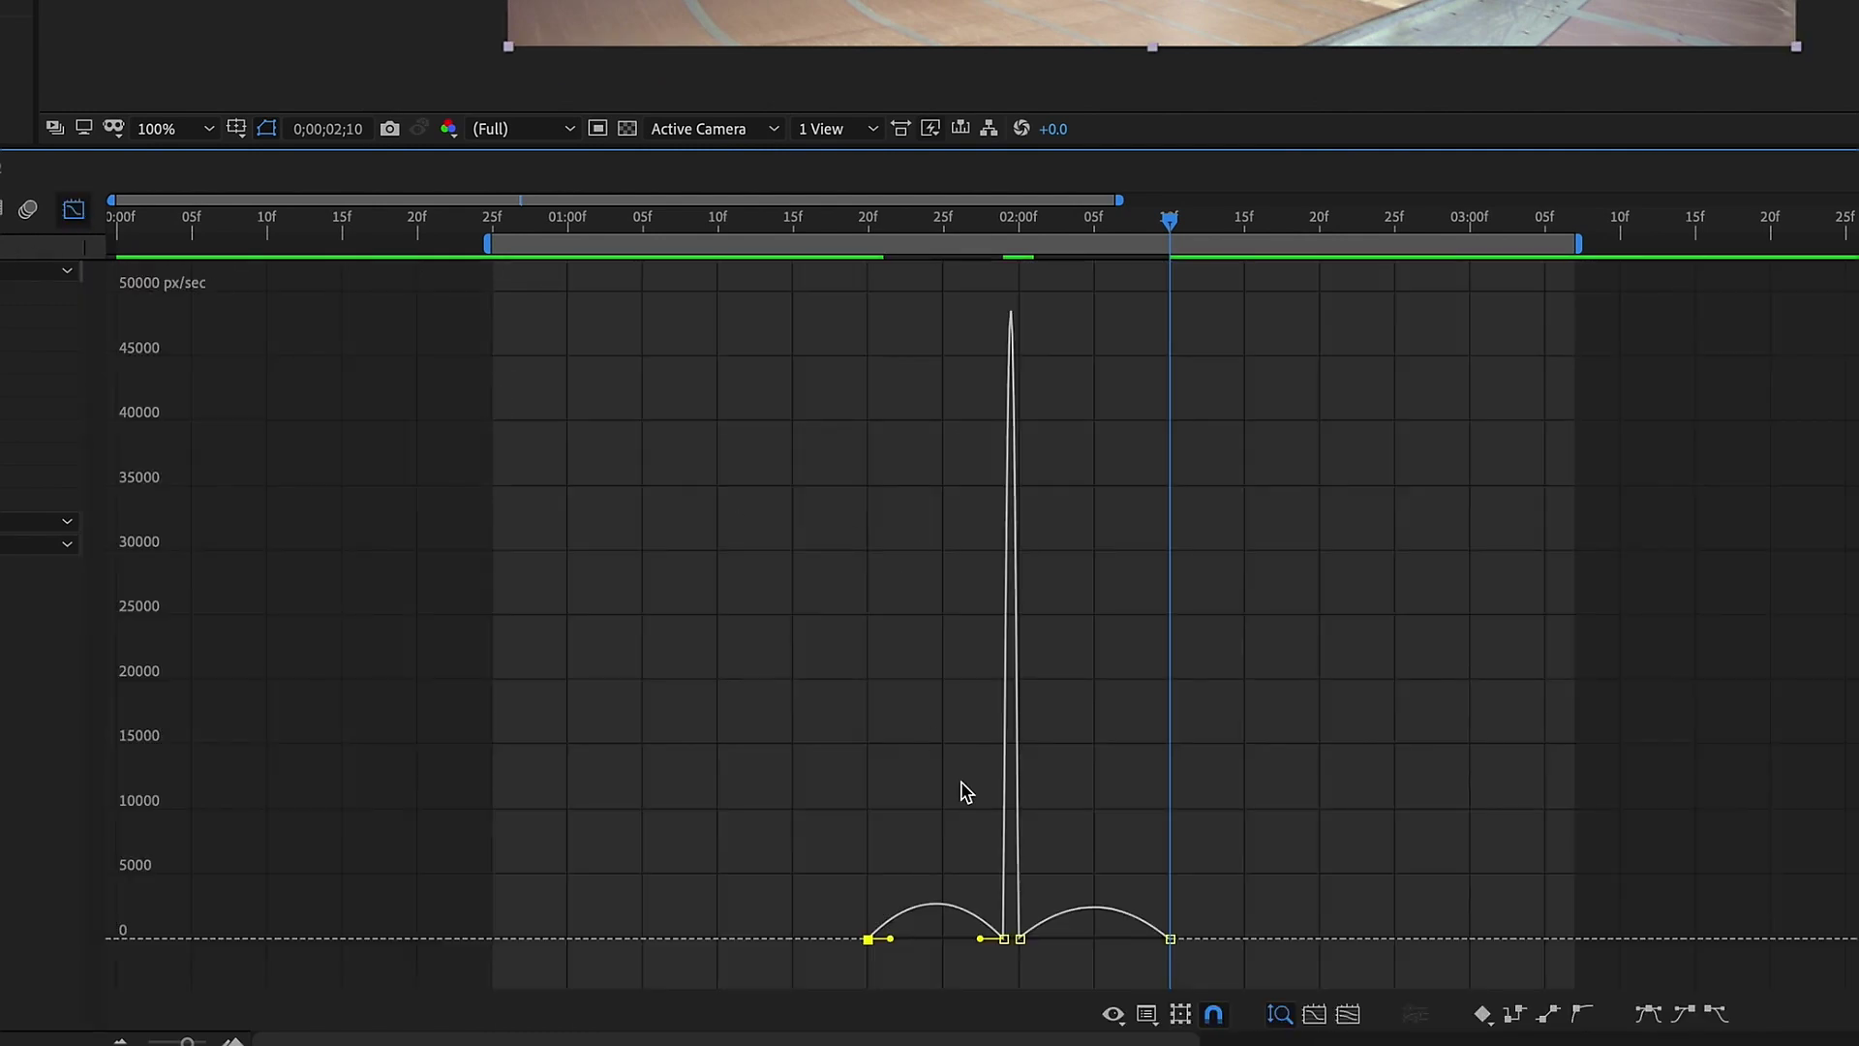
drag(891, 940, 974, 944)
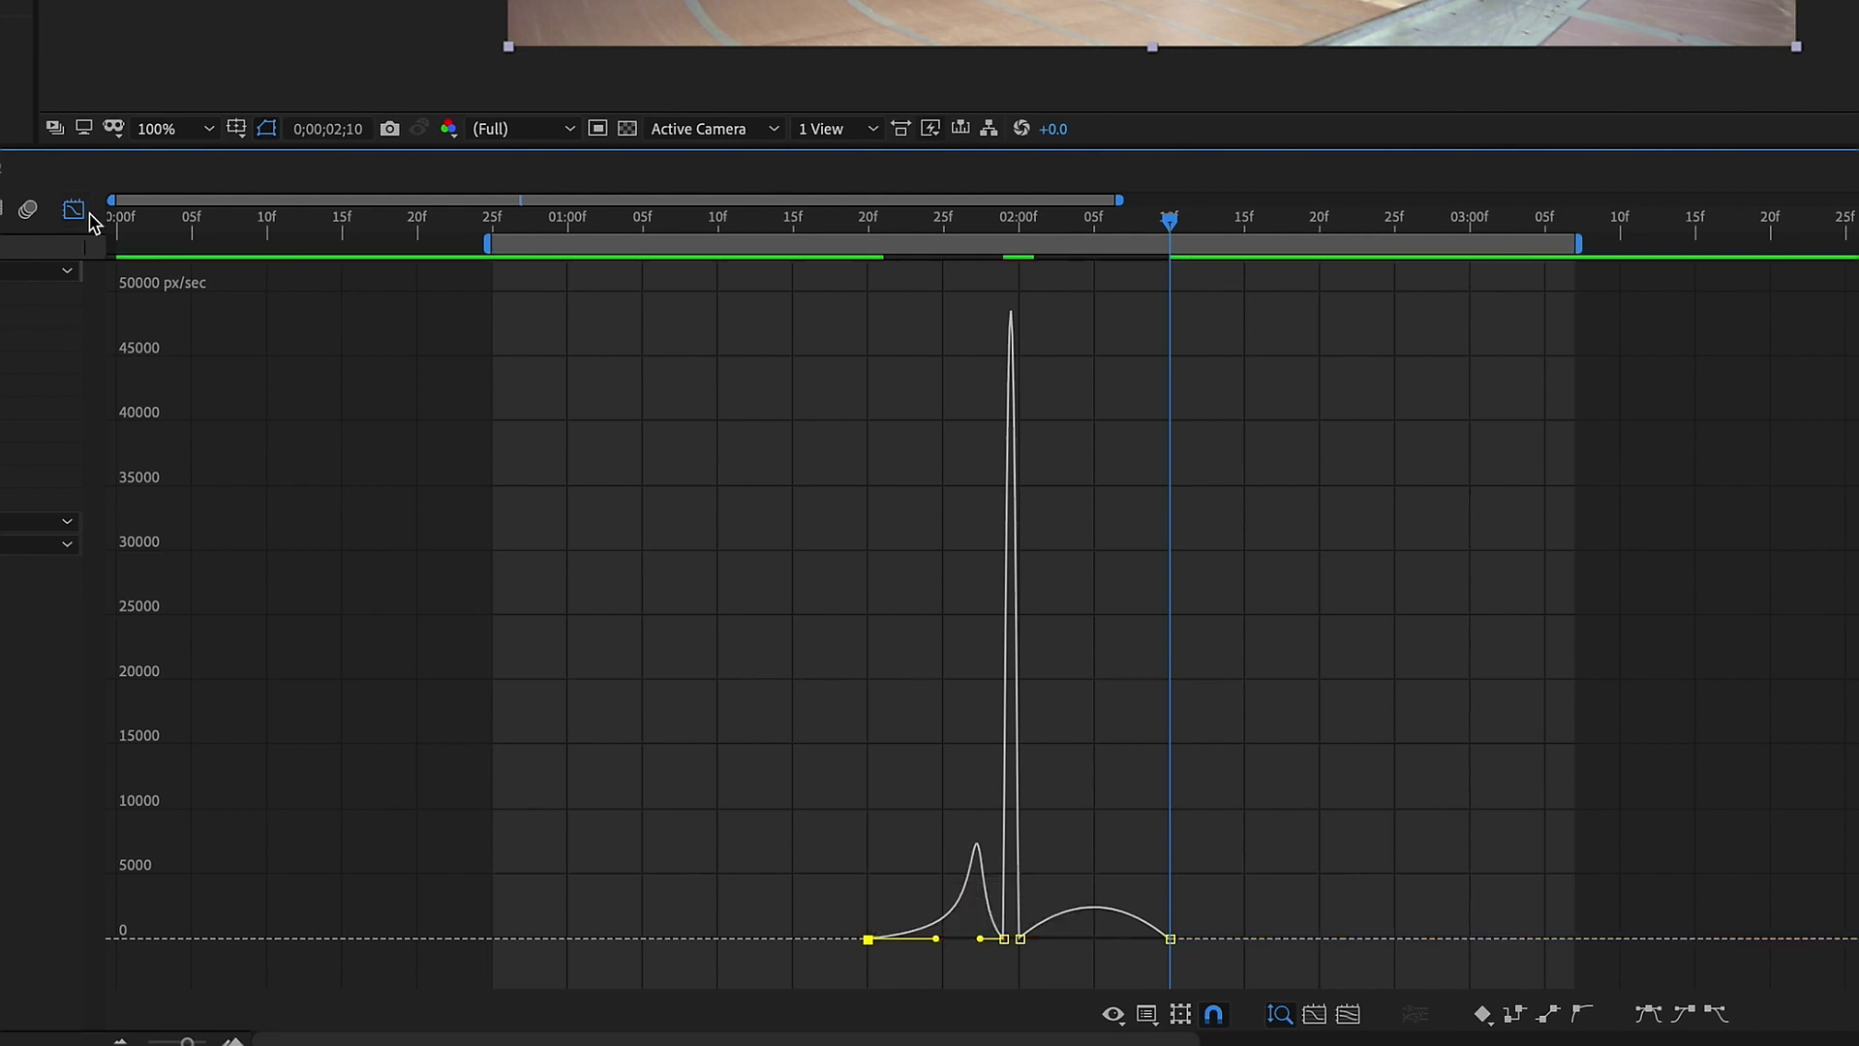
click(74, 211)
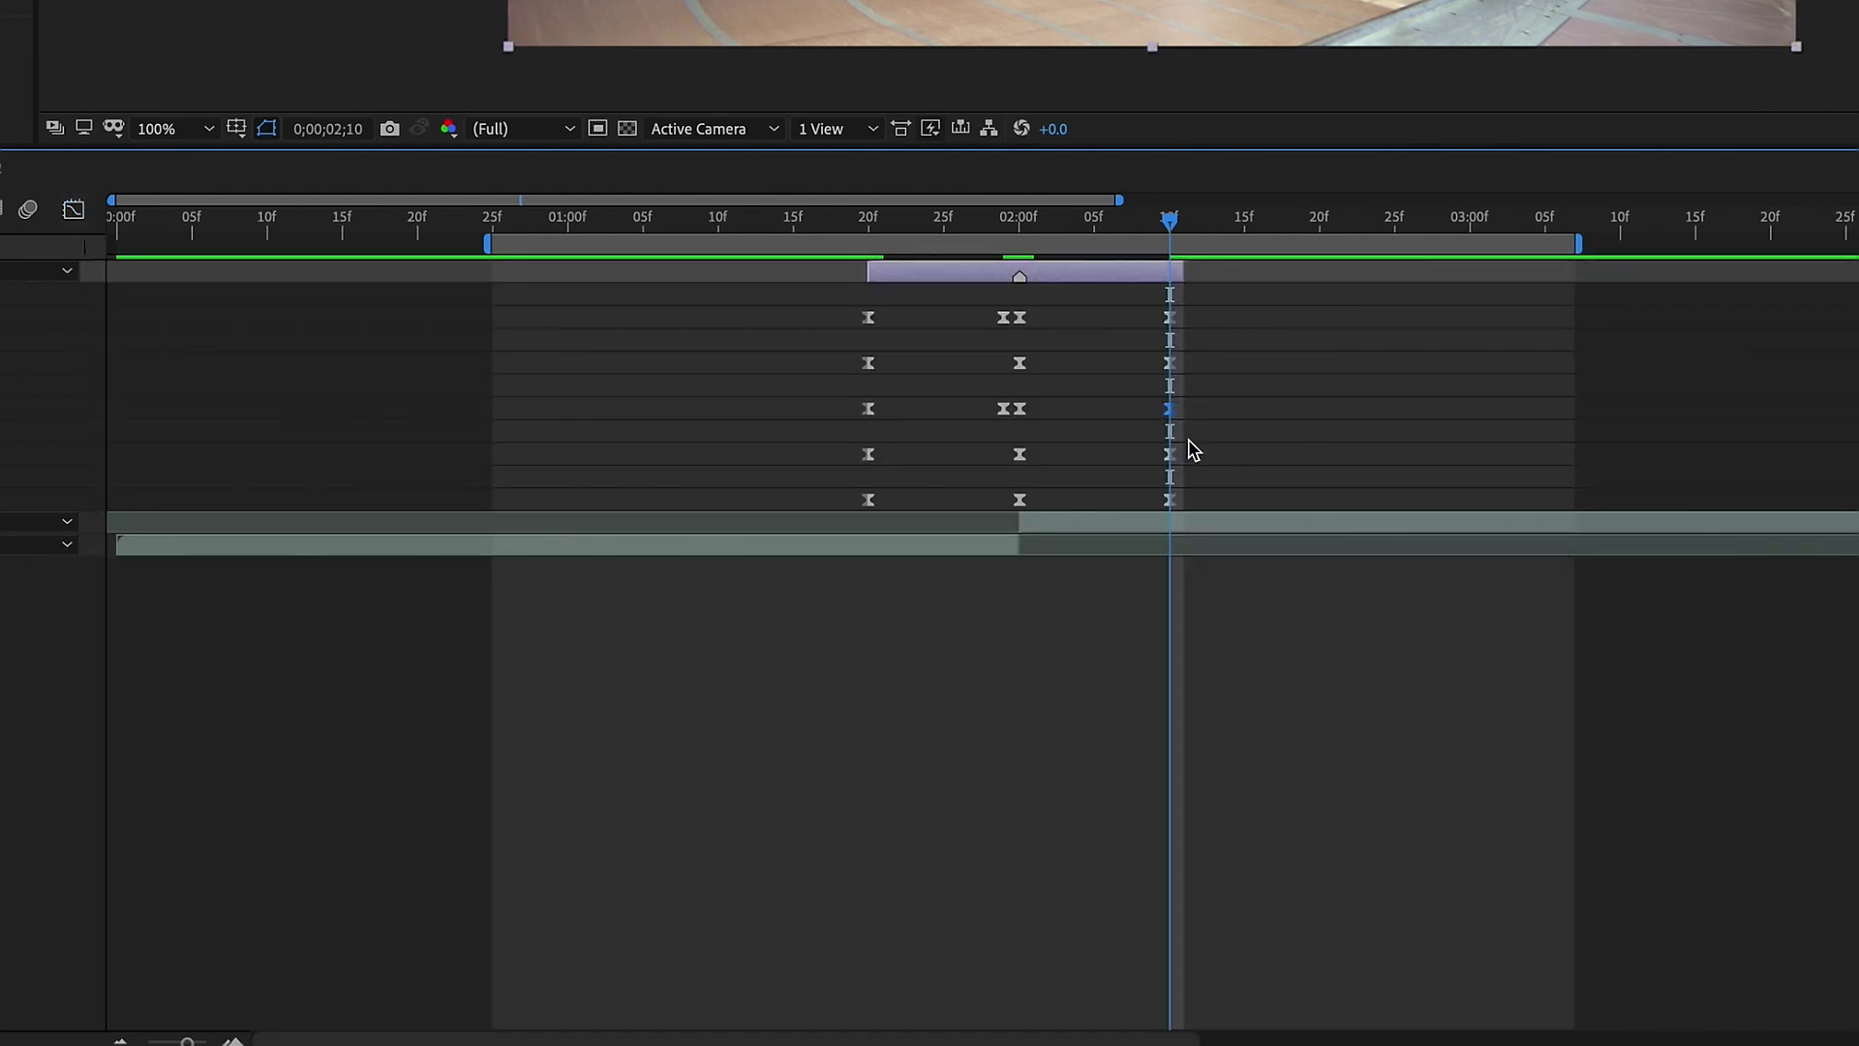
click(74, 211)
drag(1145, 946, 1070, 934)
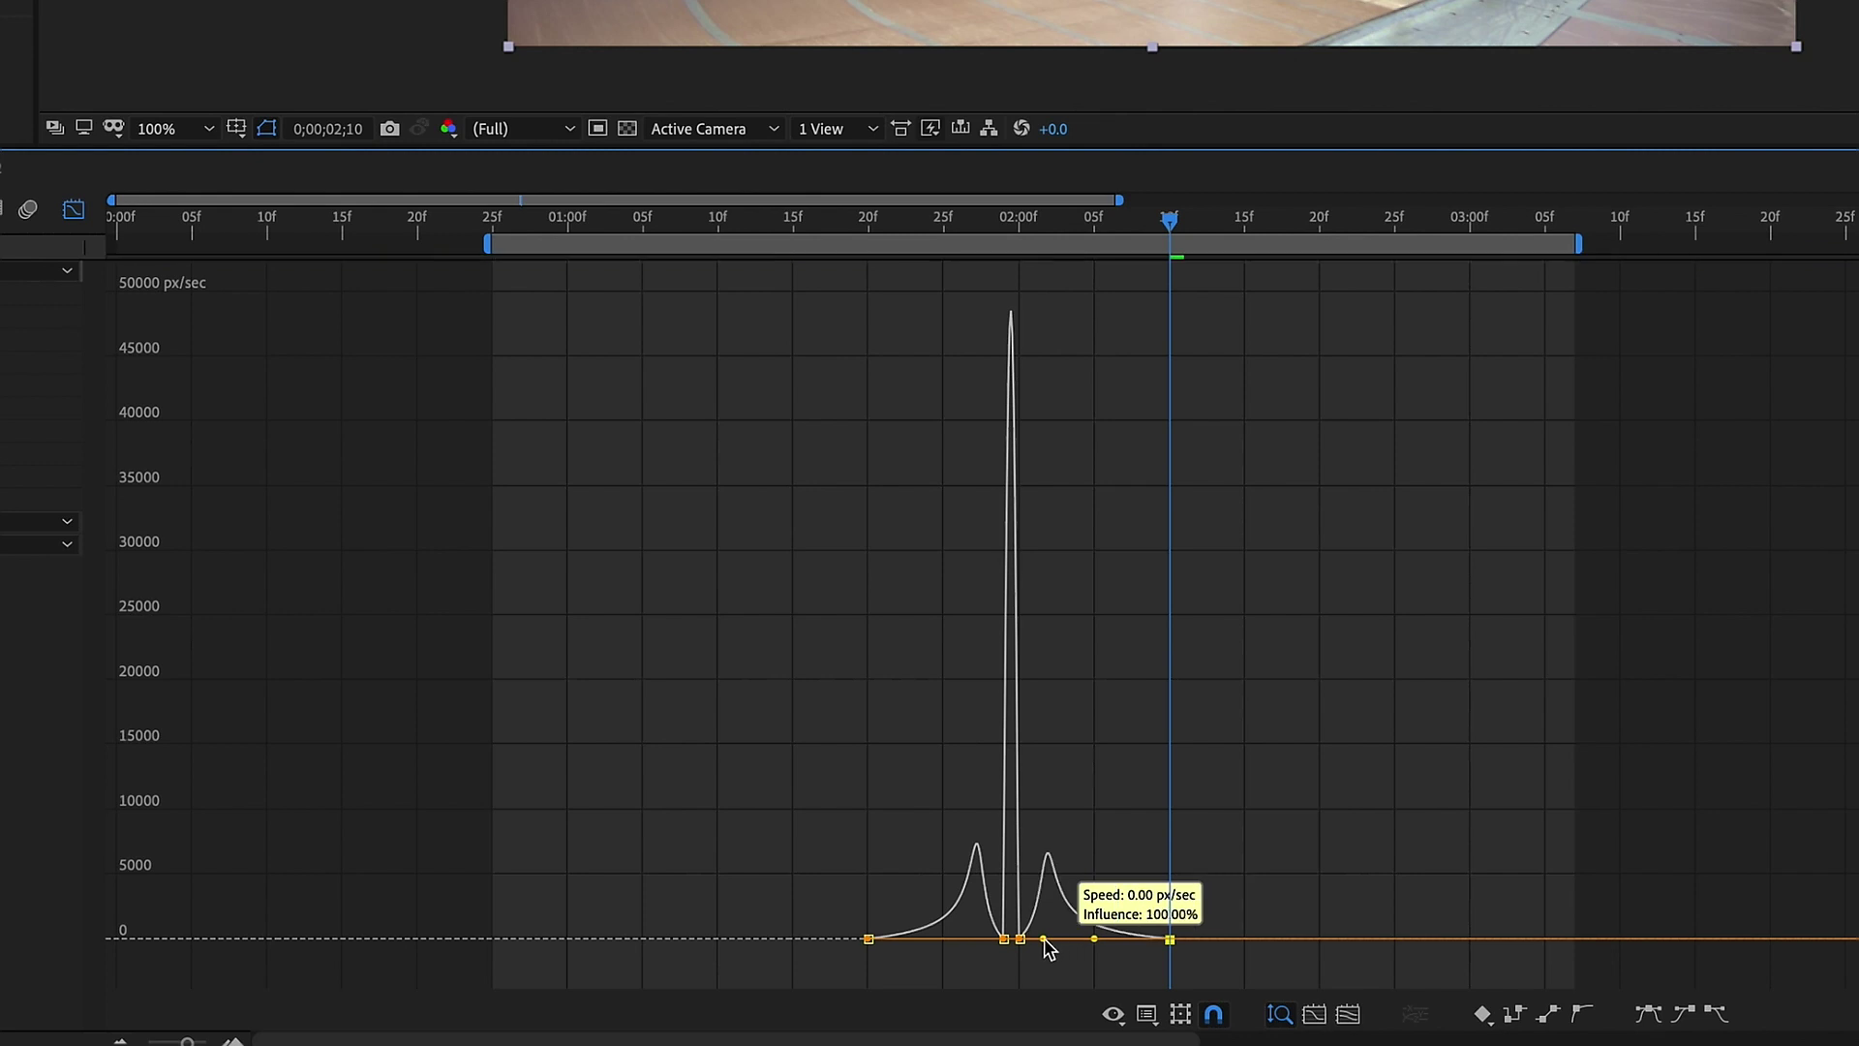
key(shift+F3)
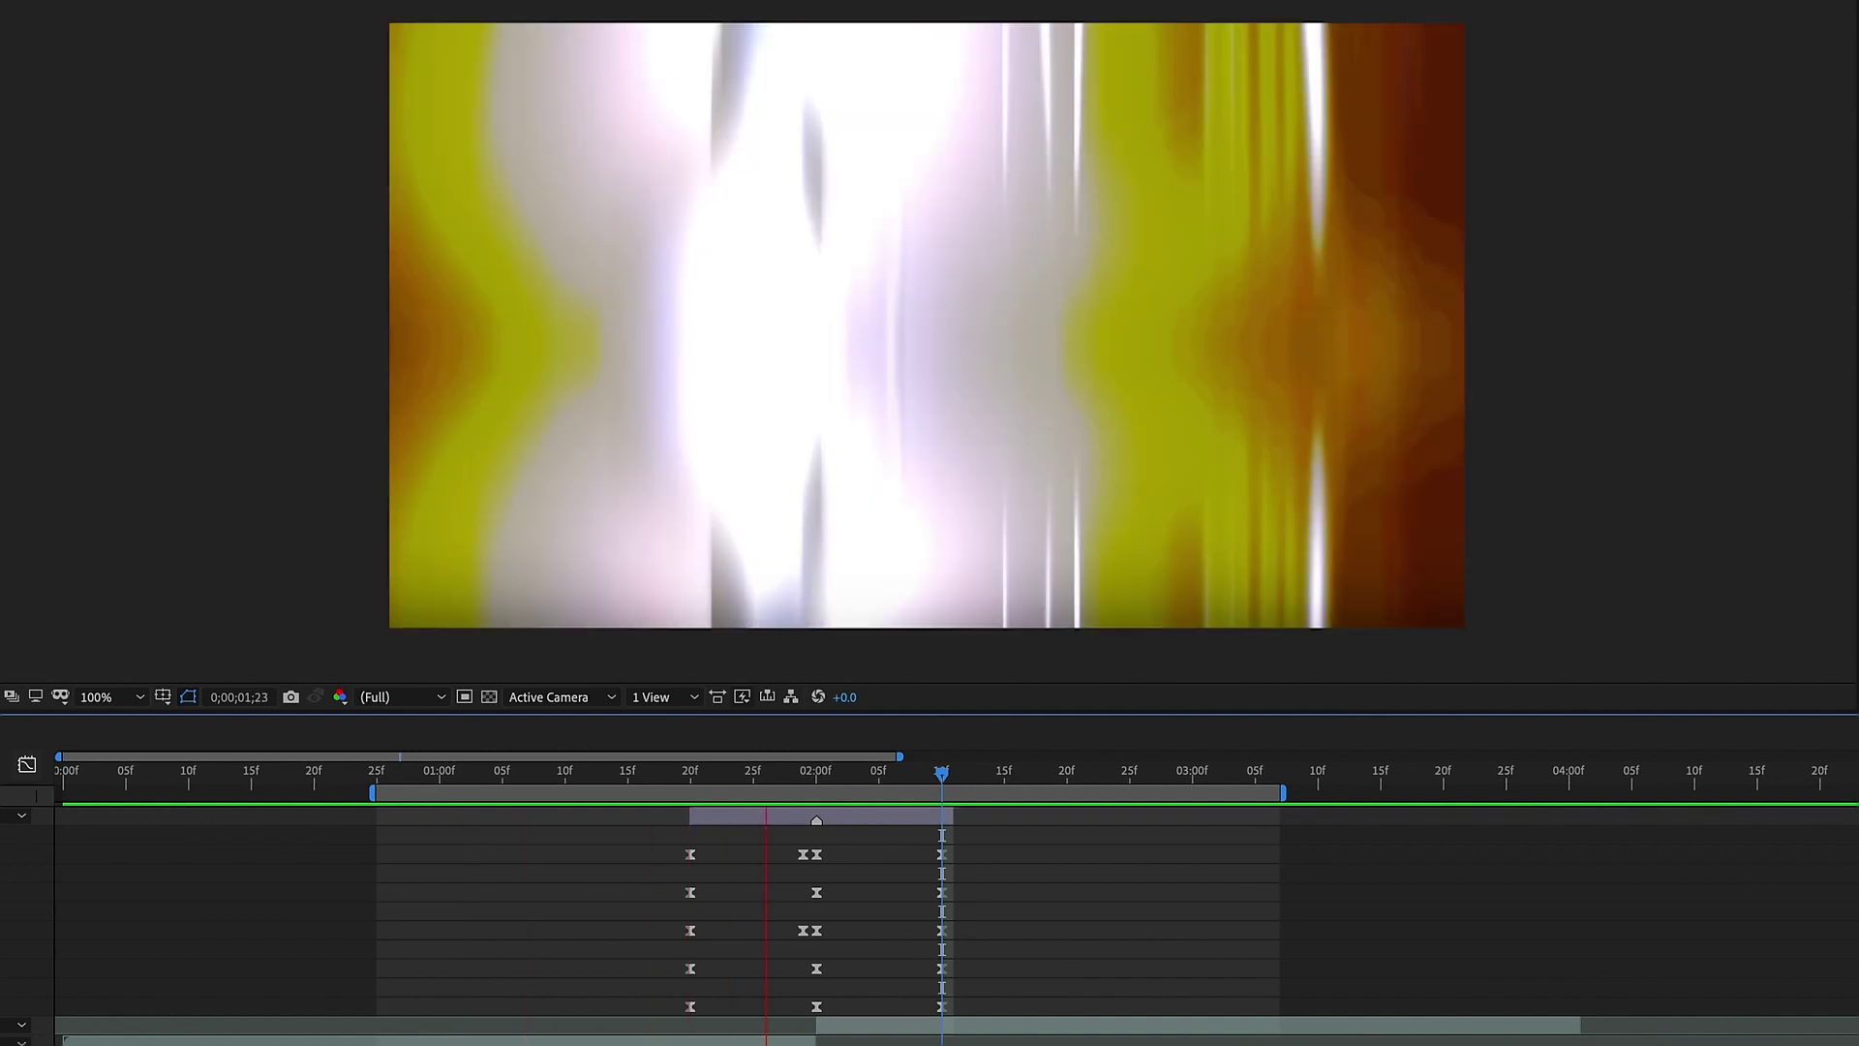
key(space)
- Time-reverse V Slide's two middle Position keyframes and preview the transition
drag(838, 934, 802, 939)
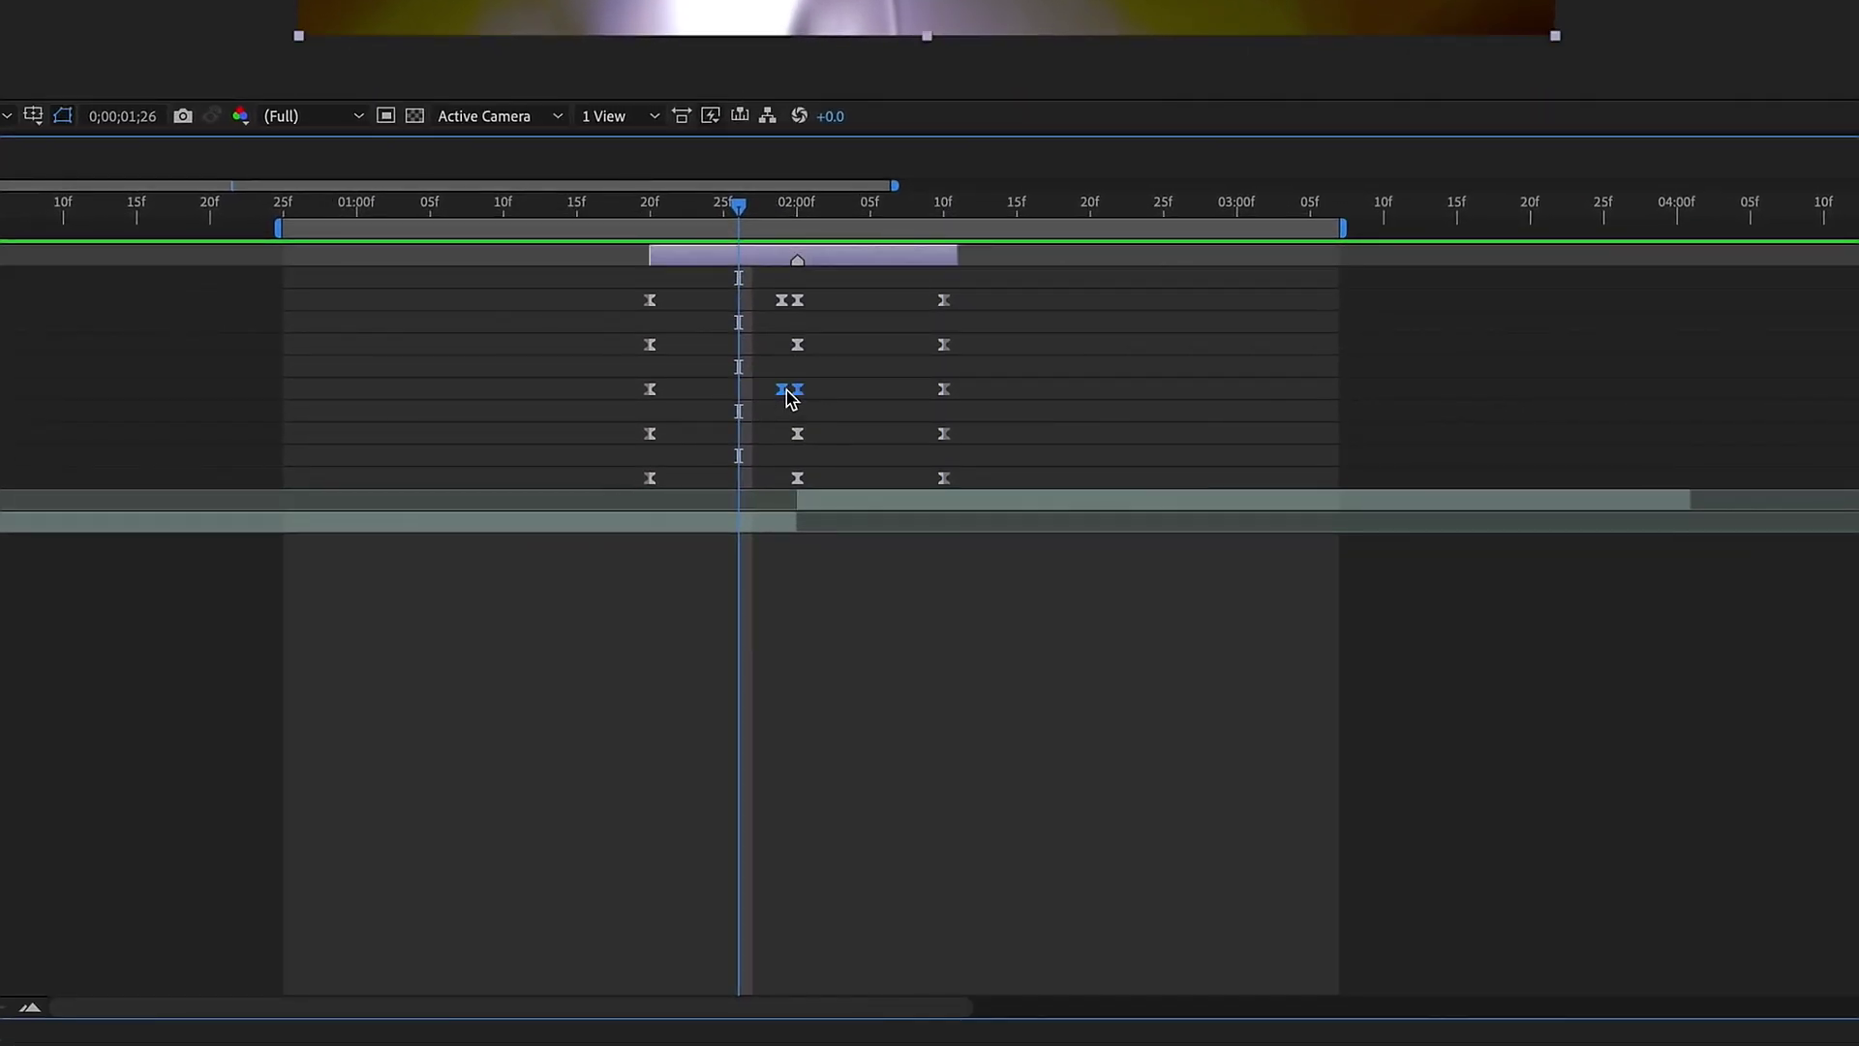
right_click(789, 397)
mouse_move(891, 736)
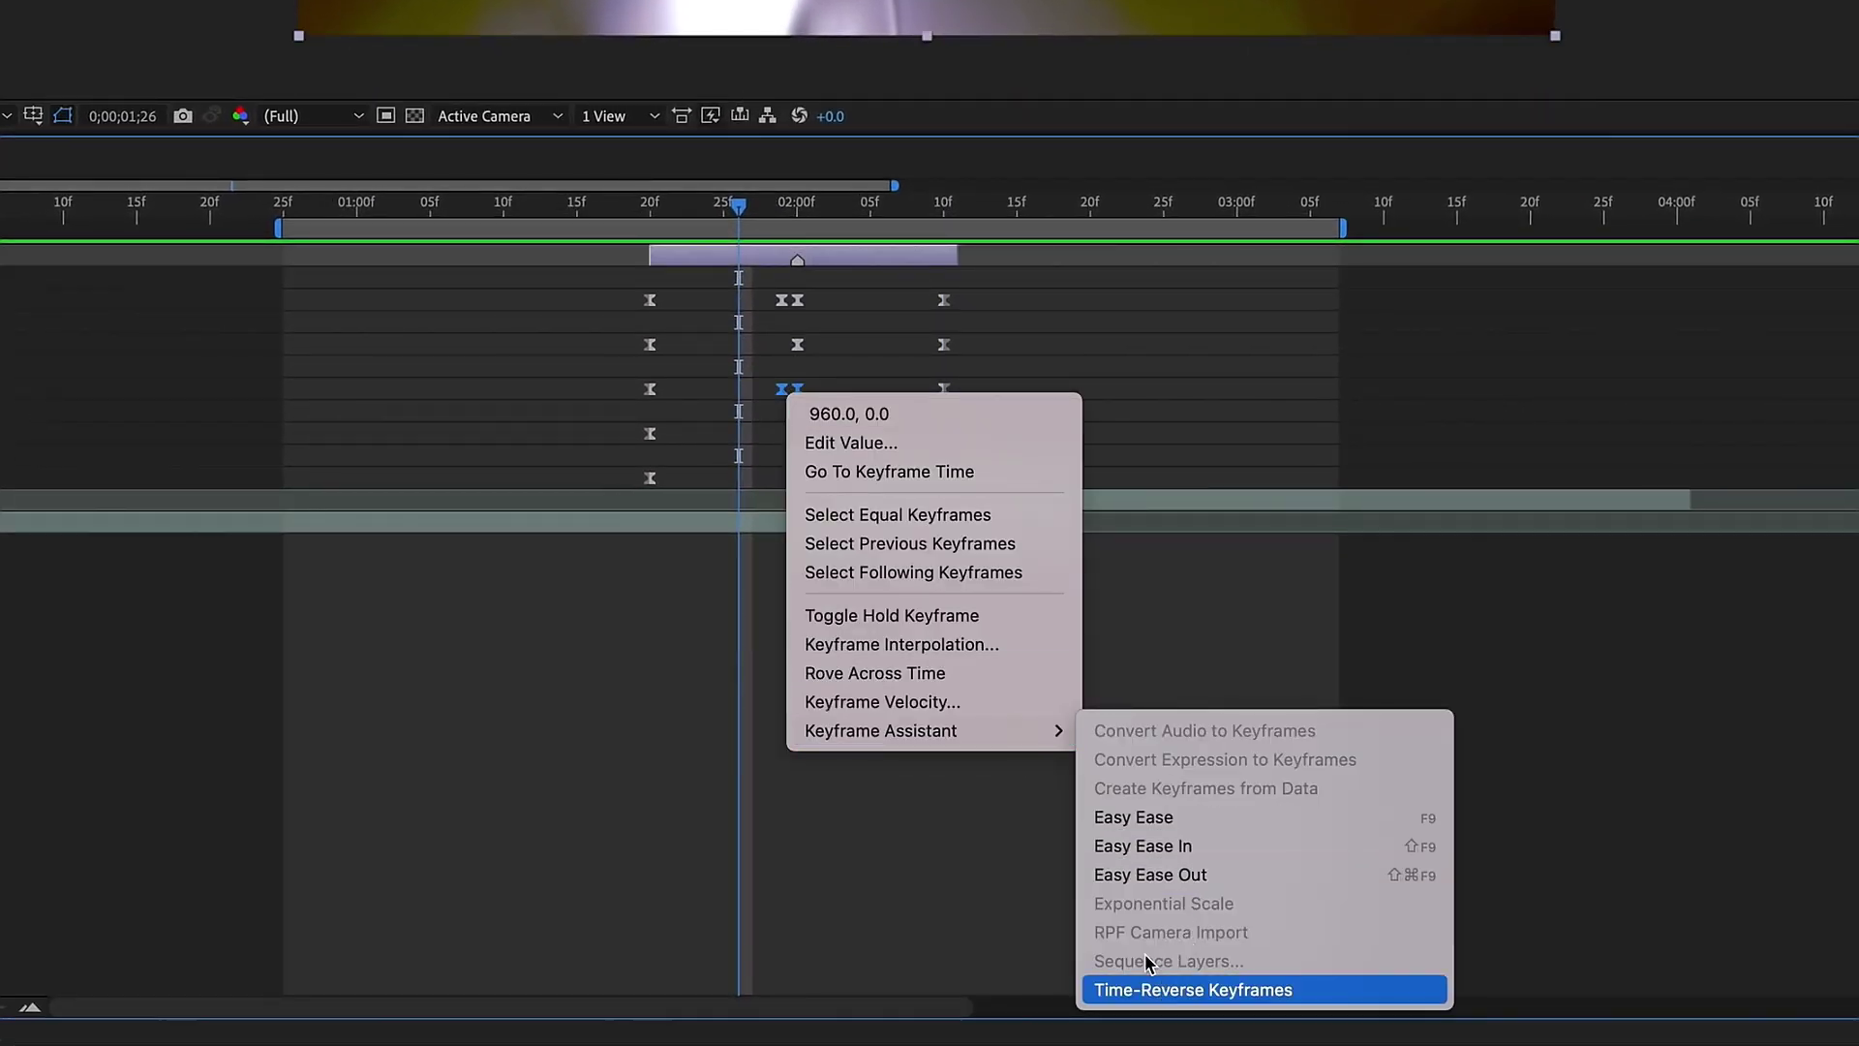
click(1152, 988)
key(space)
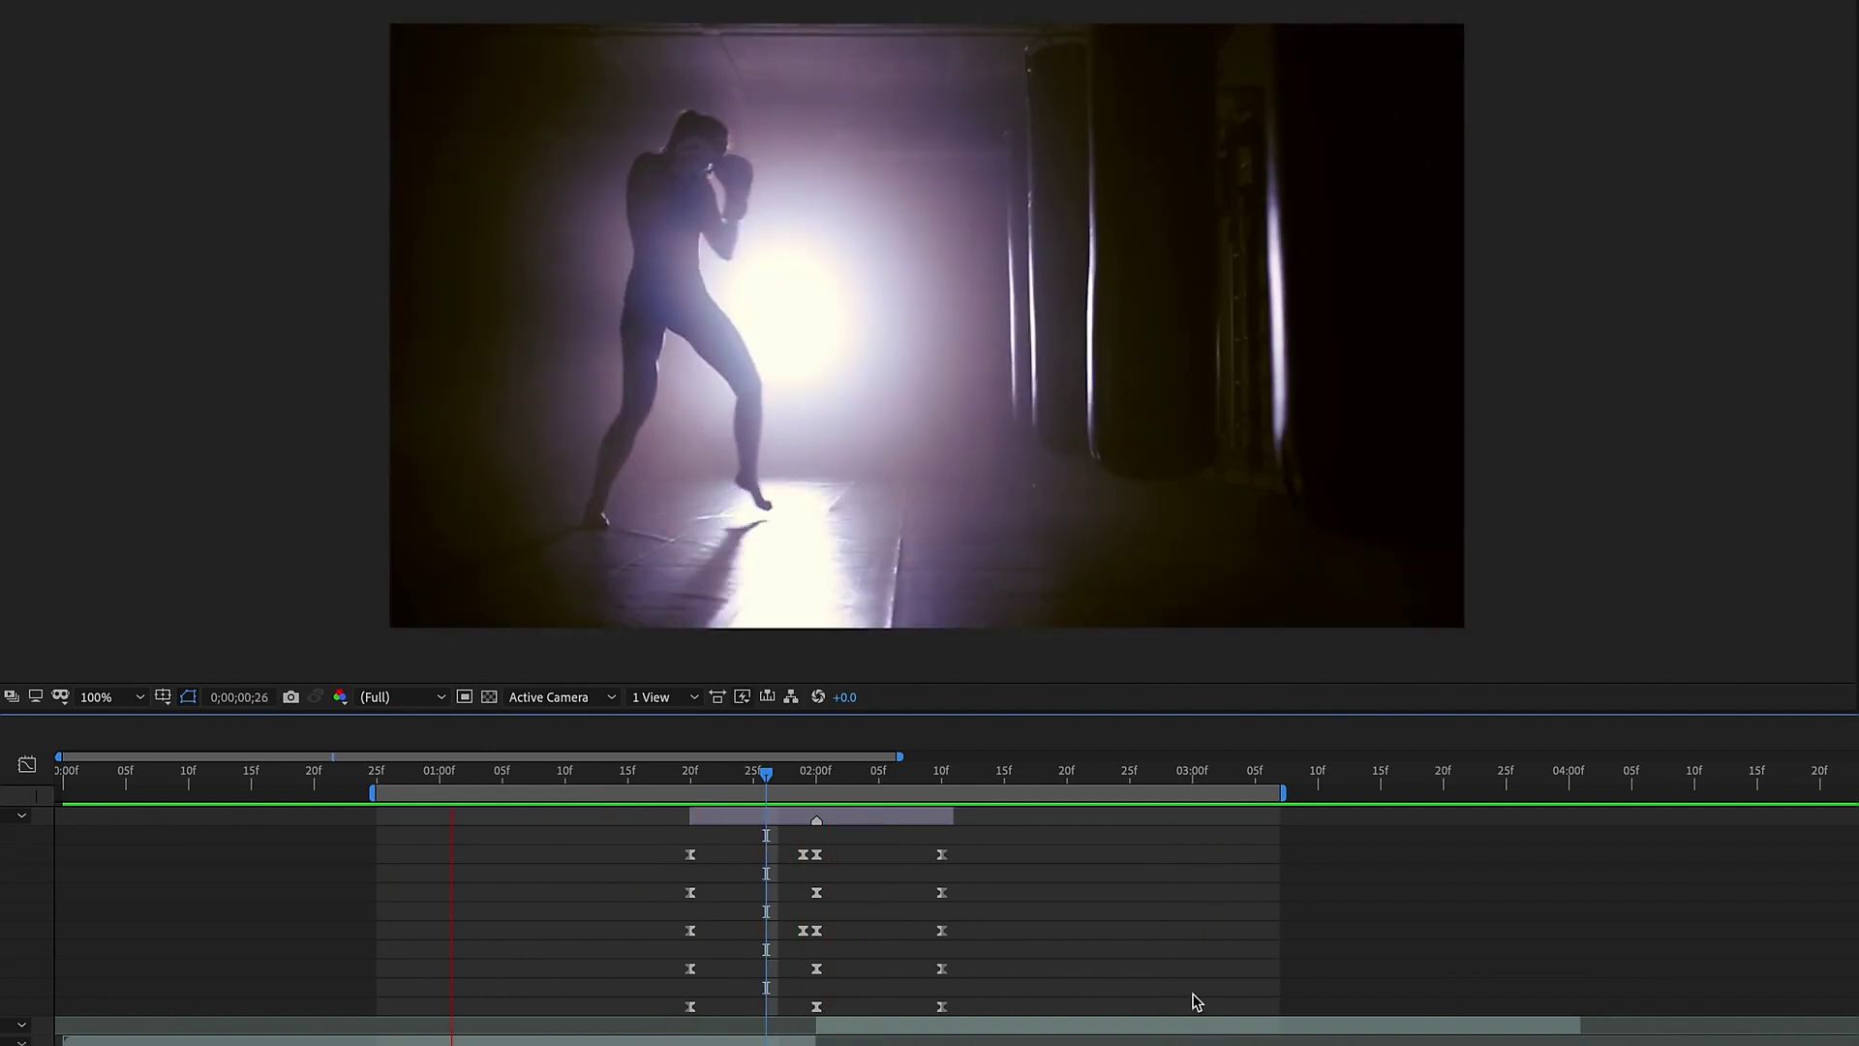
key(space)
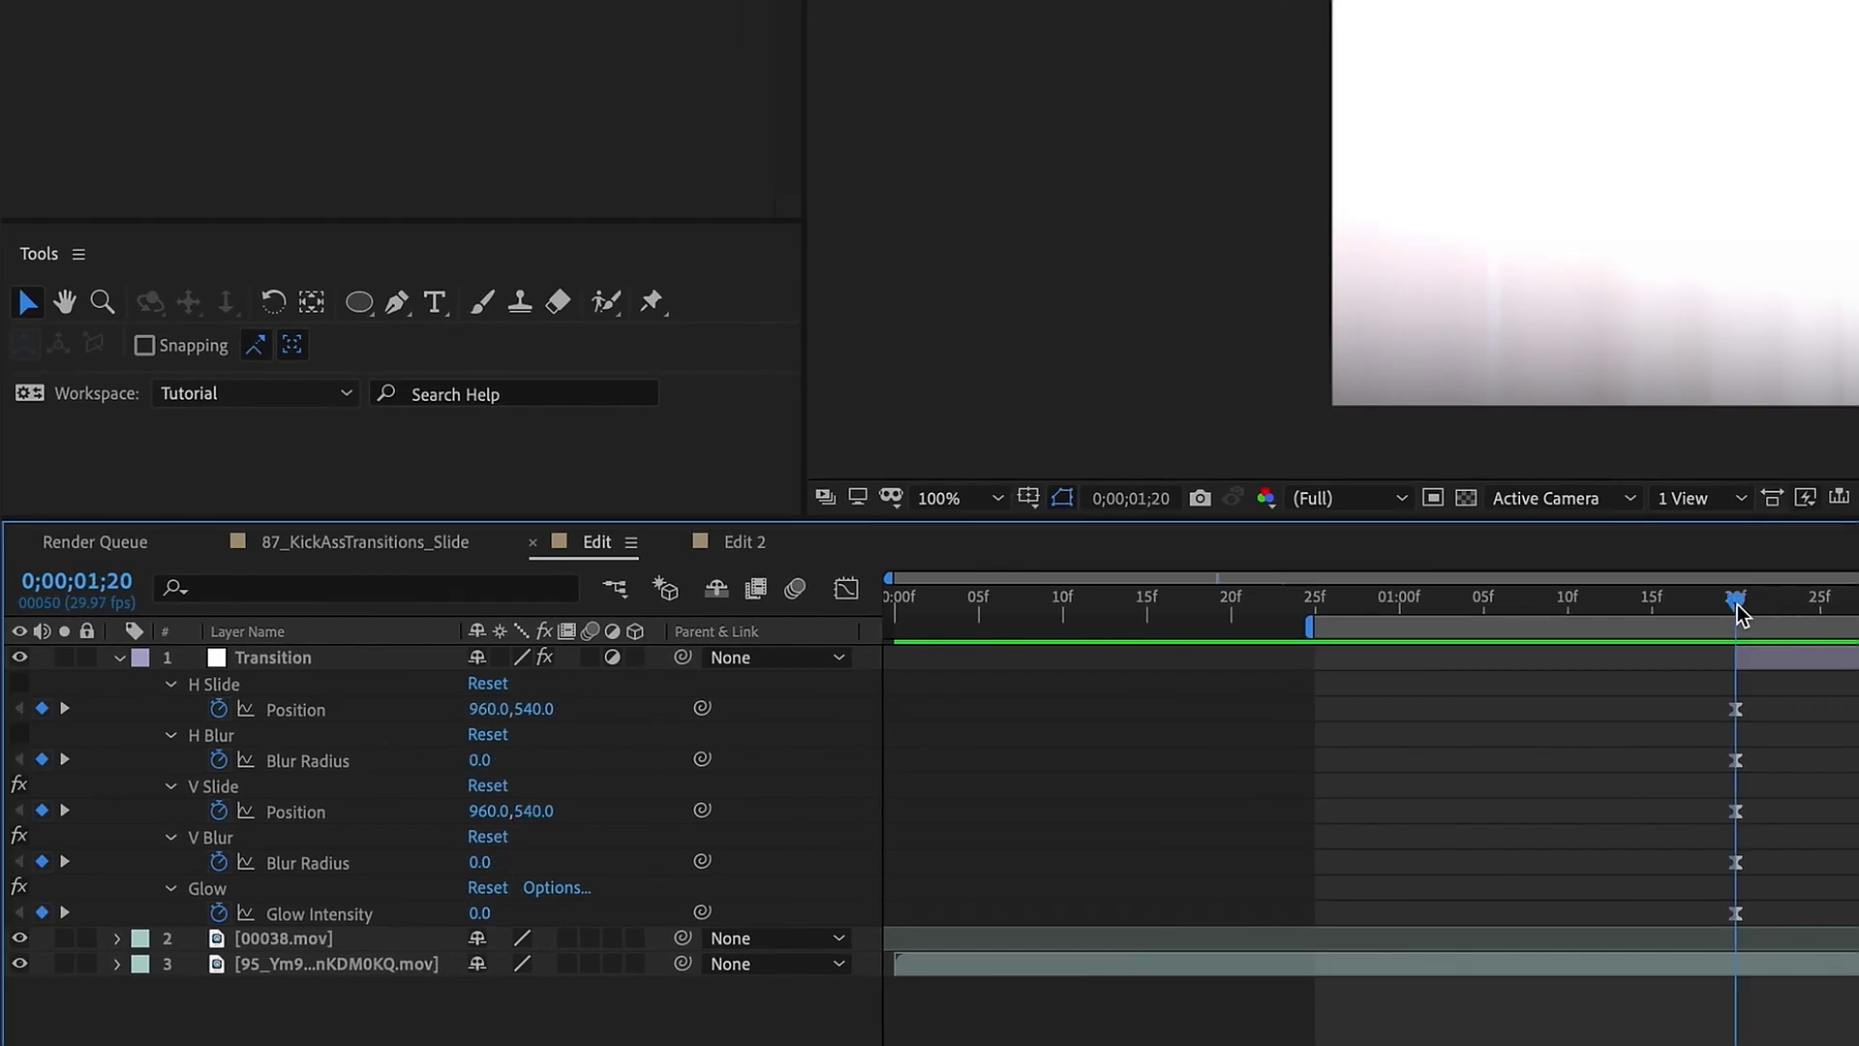
- Collapse the Transition layer's effect properties and select its Effects group
click(276, 659)
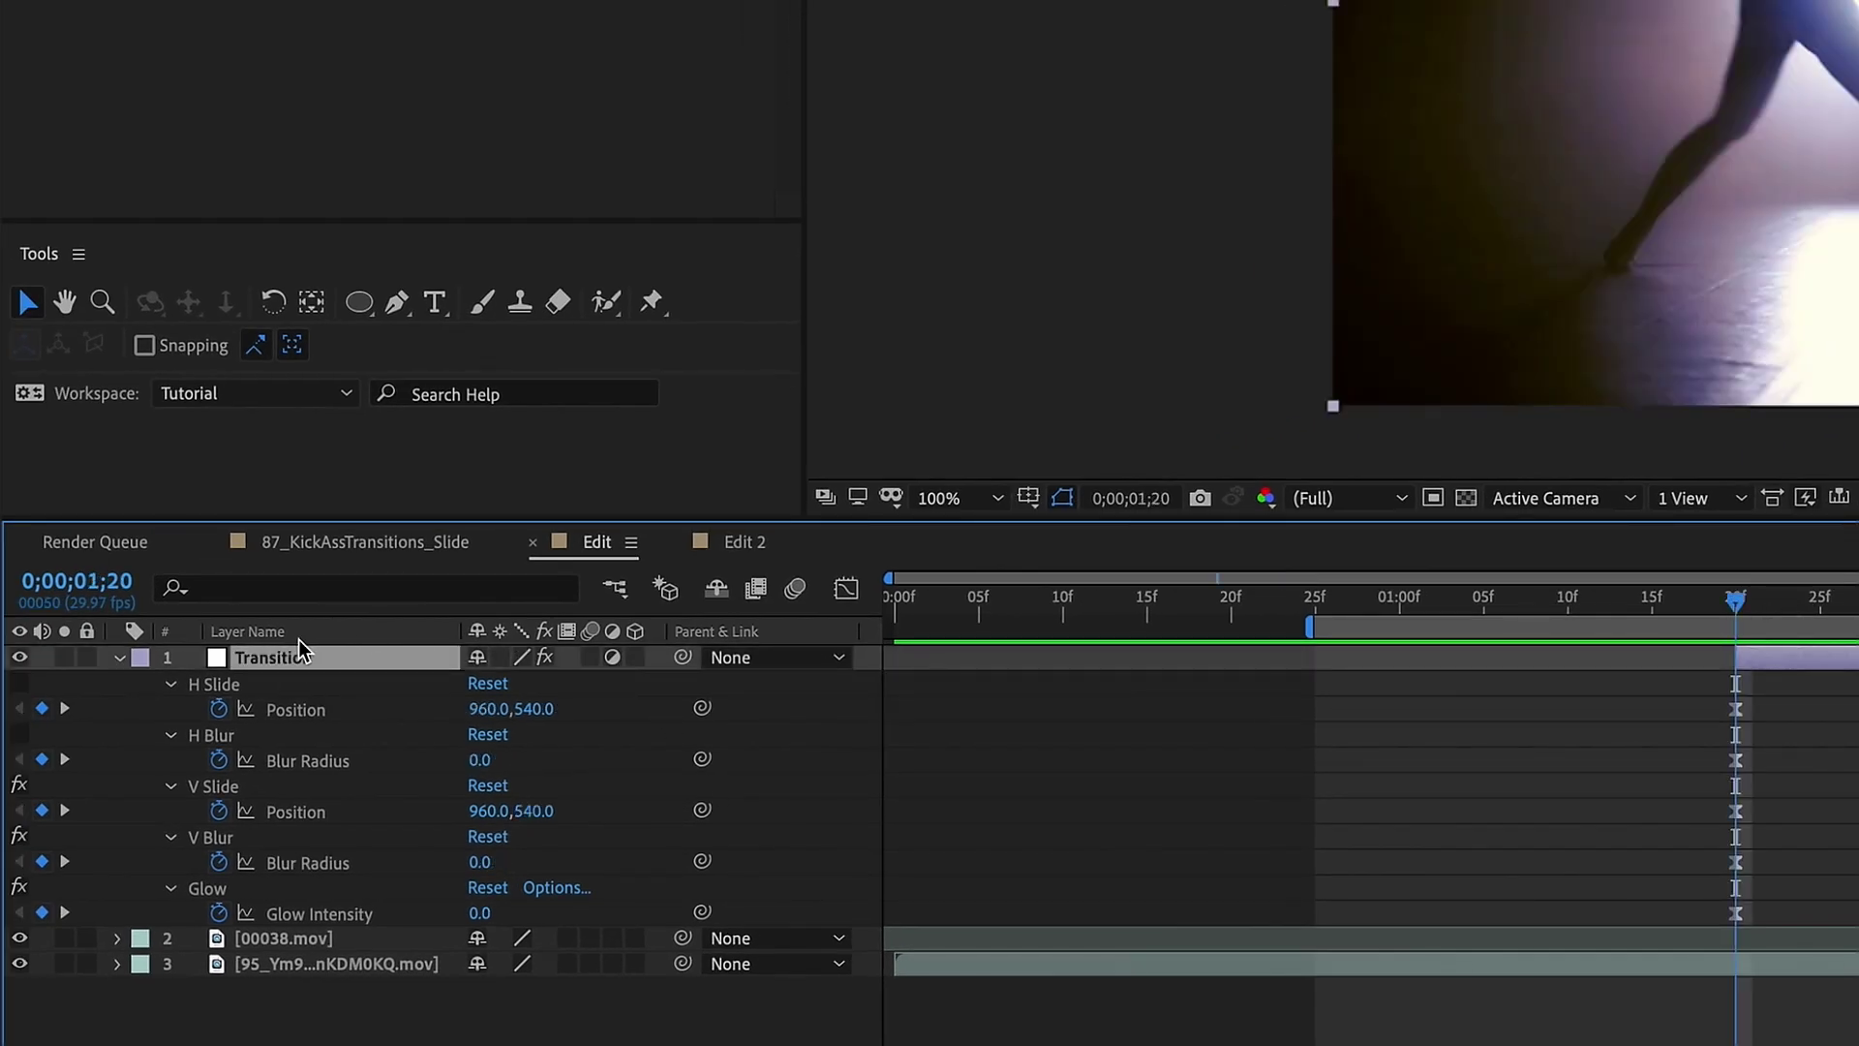
click(118, 659)
click(118, 658)
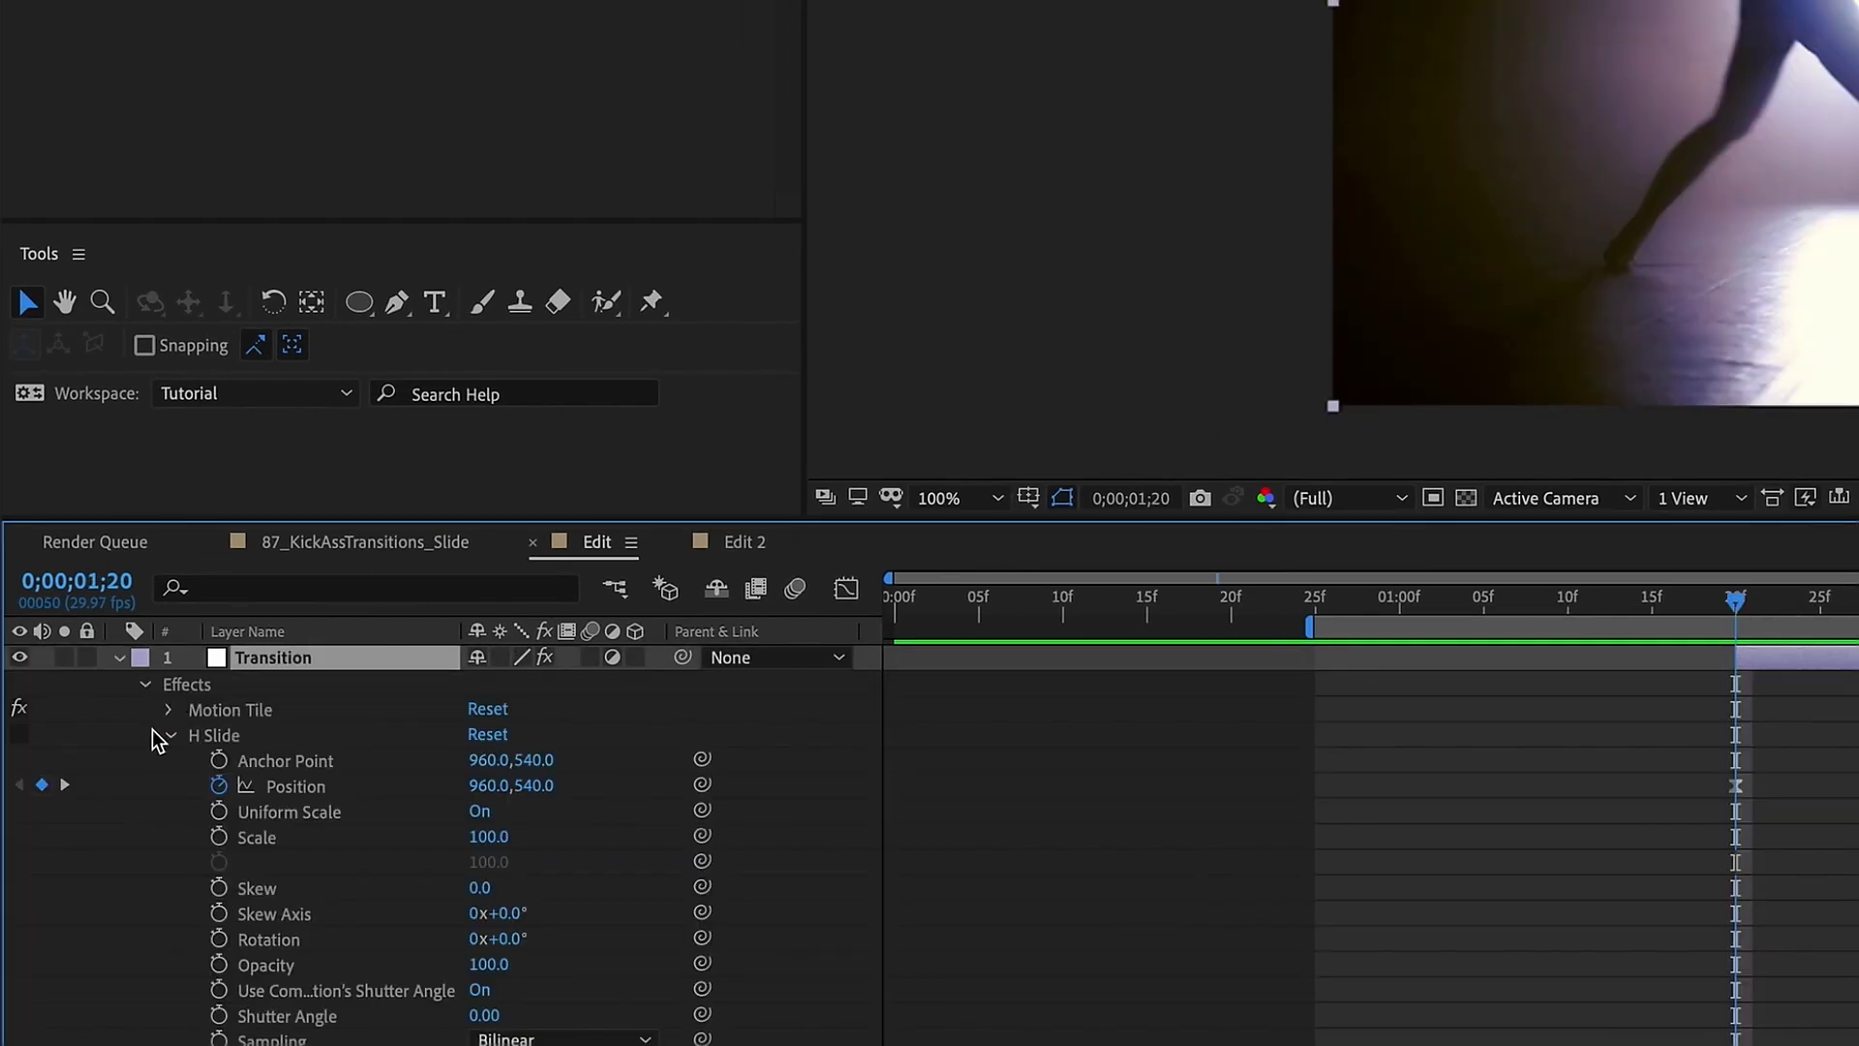
click(170, 735)
click(172, 786)
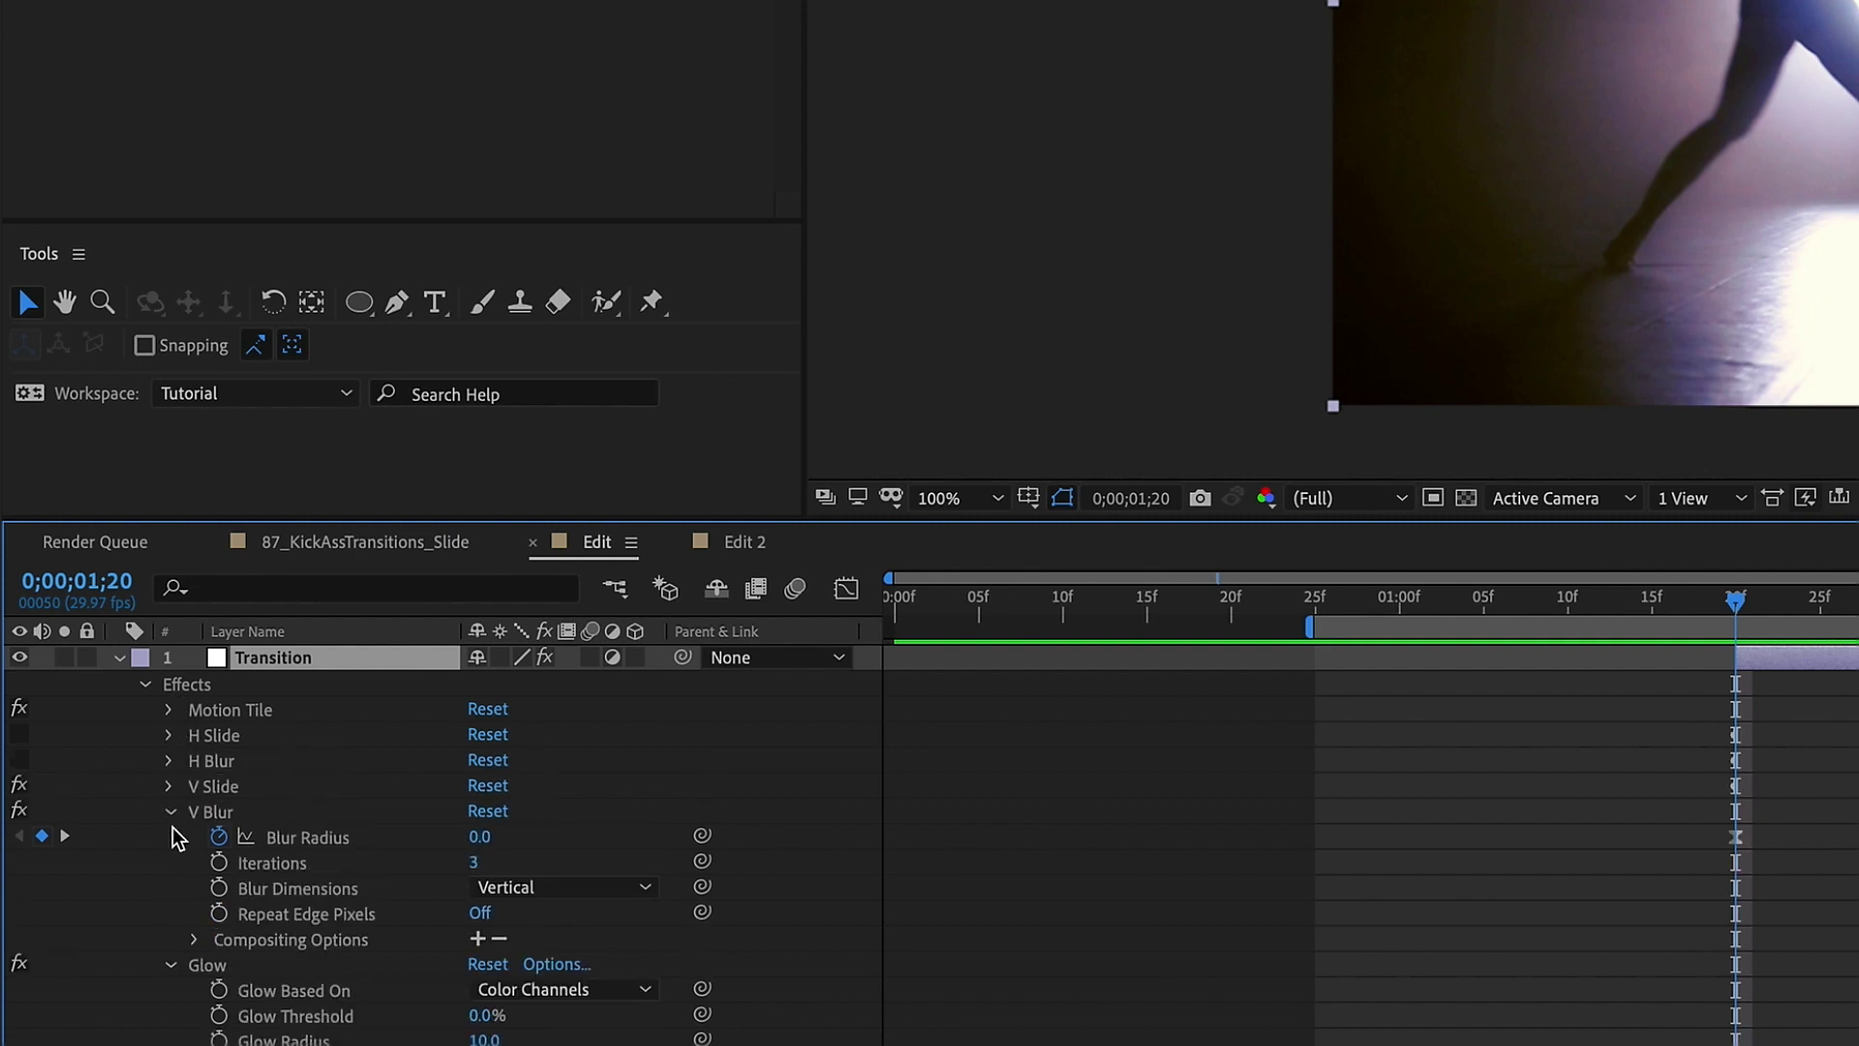
click(170, 813)
click(170, 839)
click(159, 687)
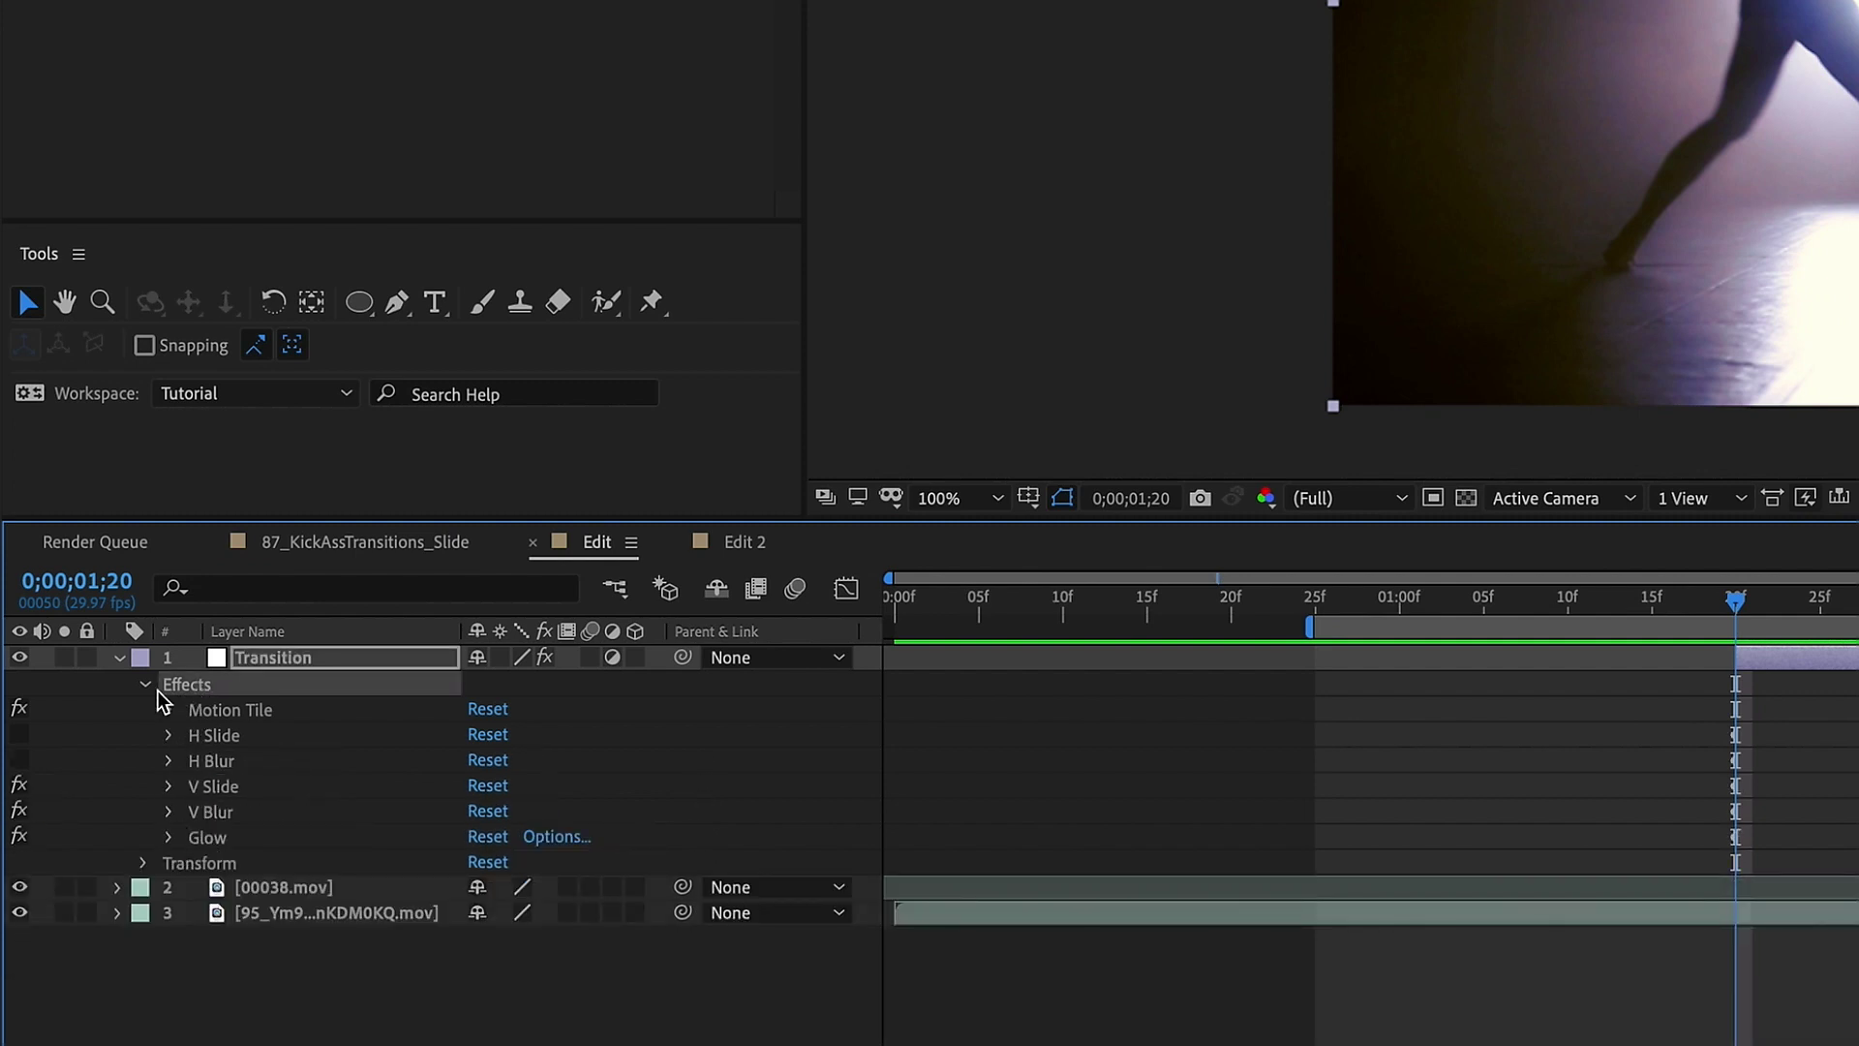
click(143, 685)
- Save the effects as animation preset 'Multi-transition' in the 7_Minute_AE folder
click(727, 25)
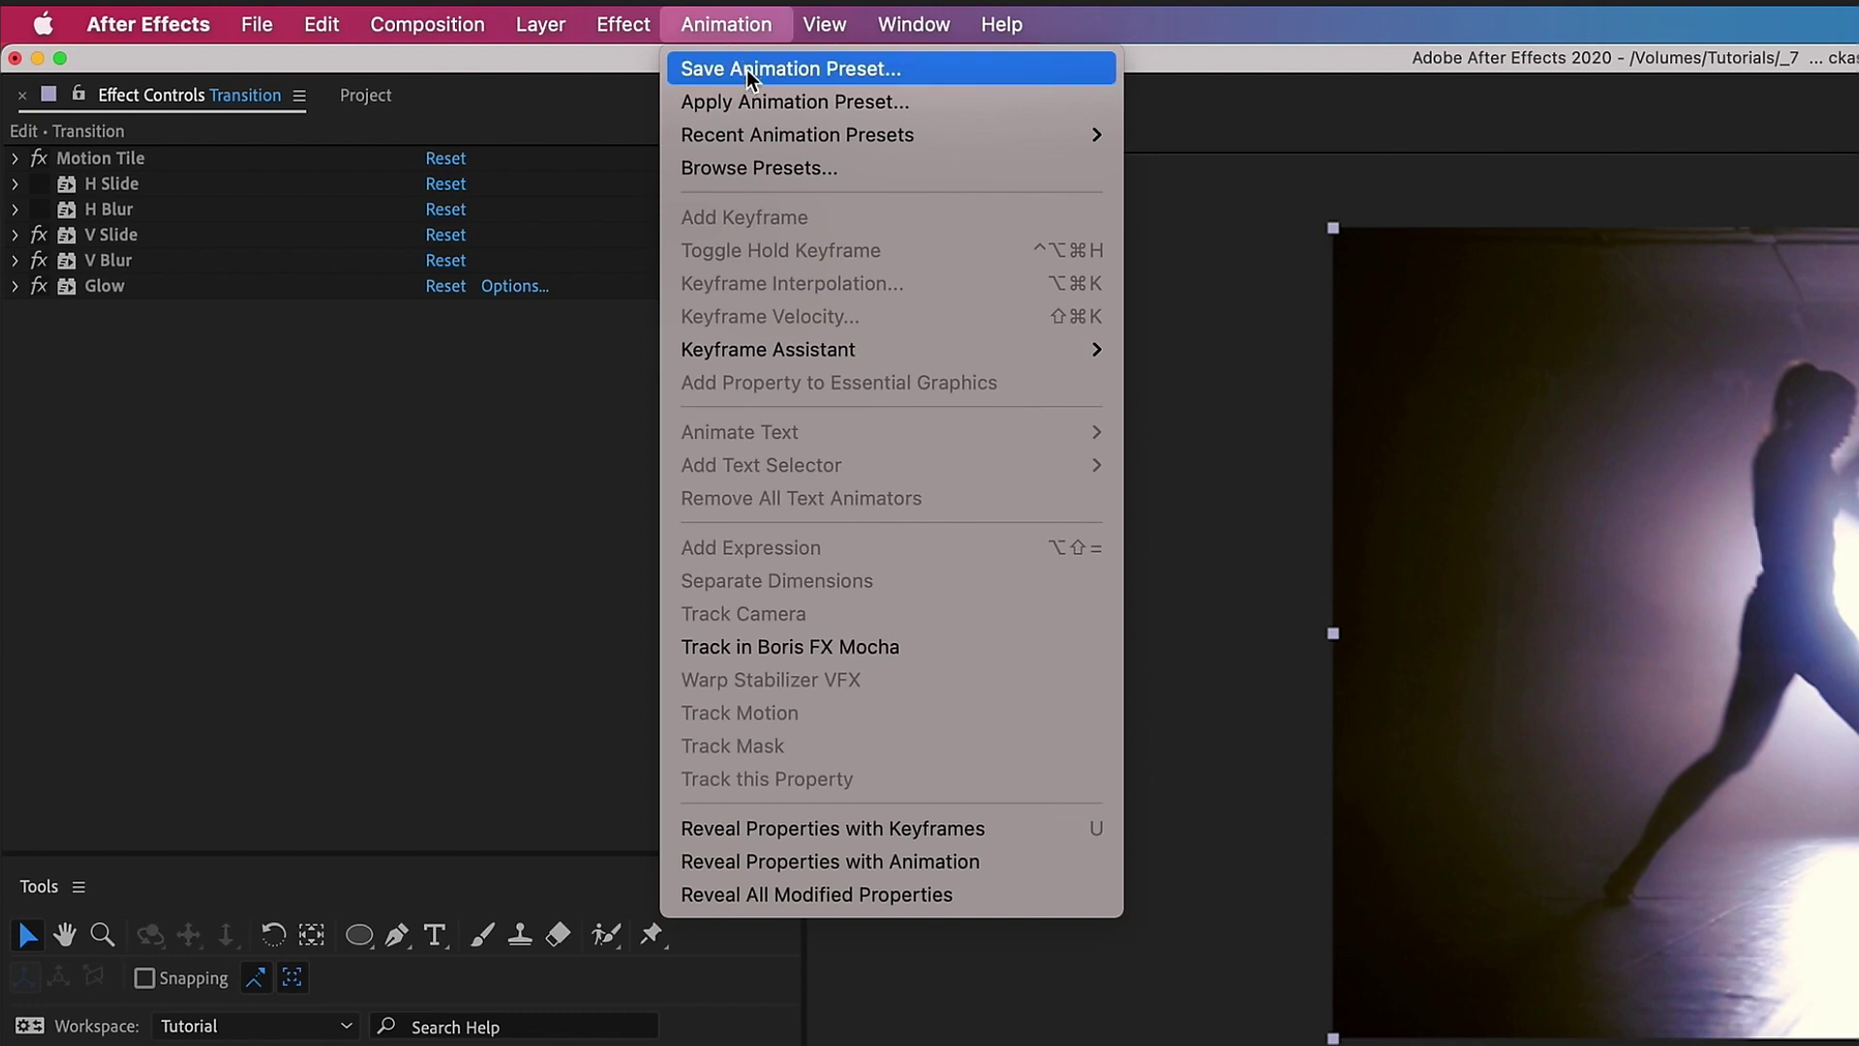
click(748, 70)
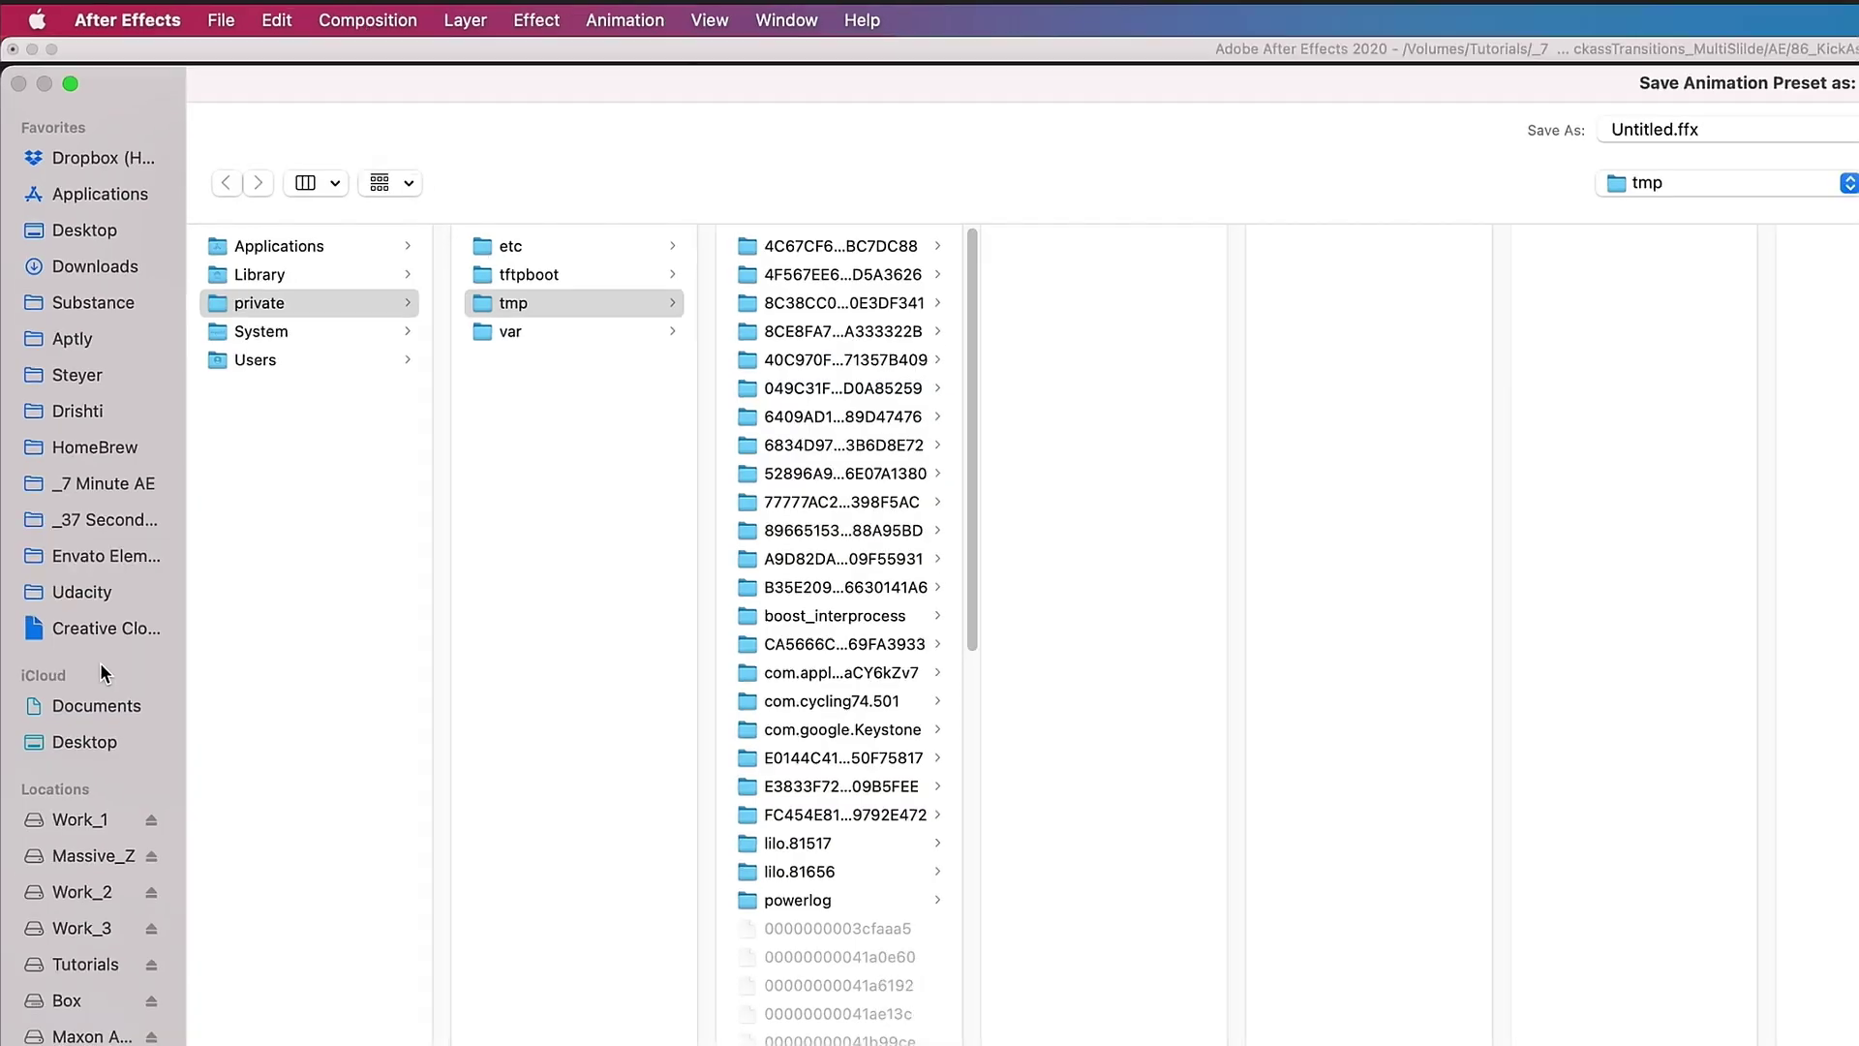
click(54, 394)
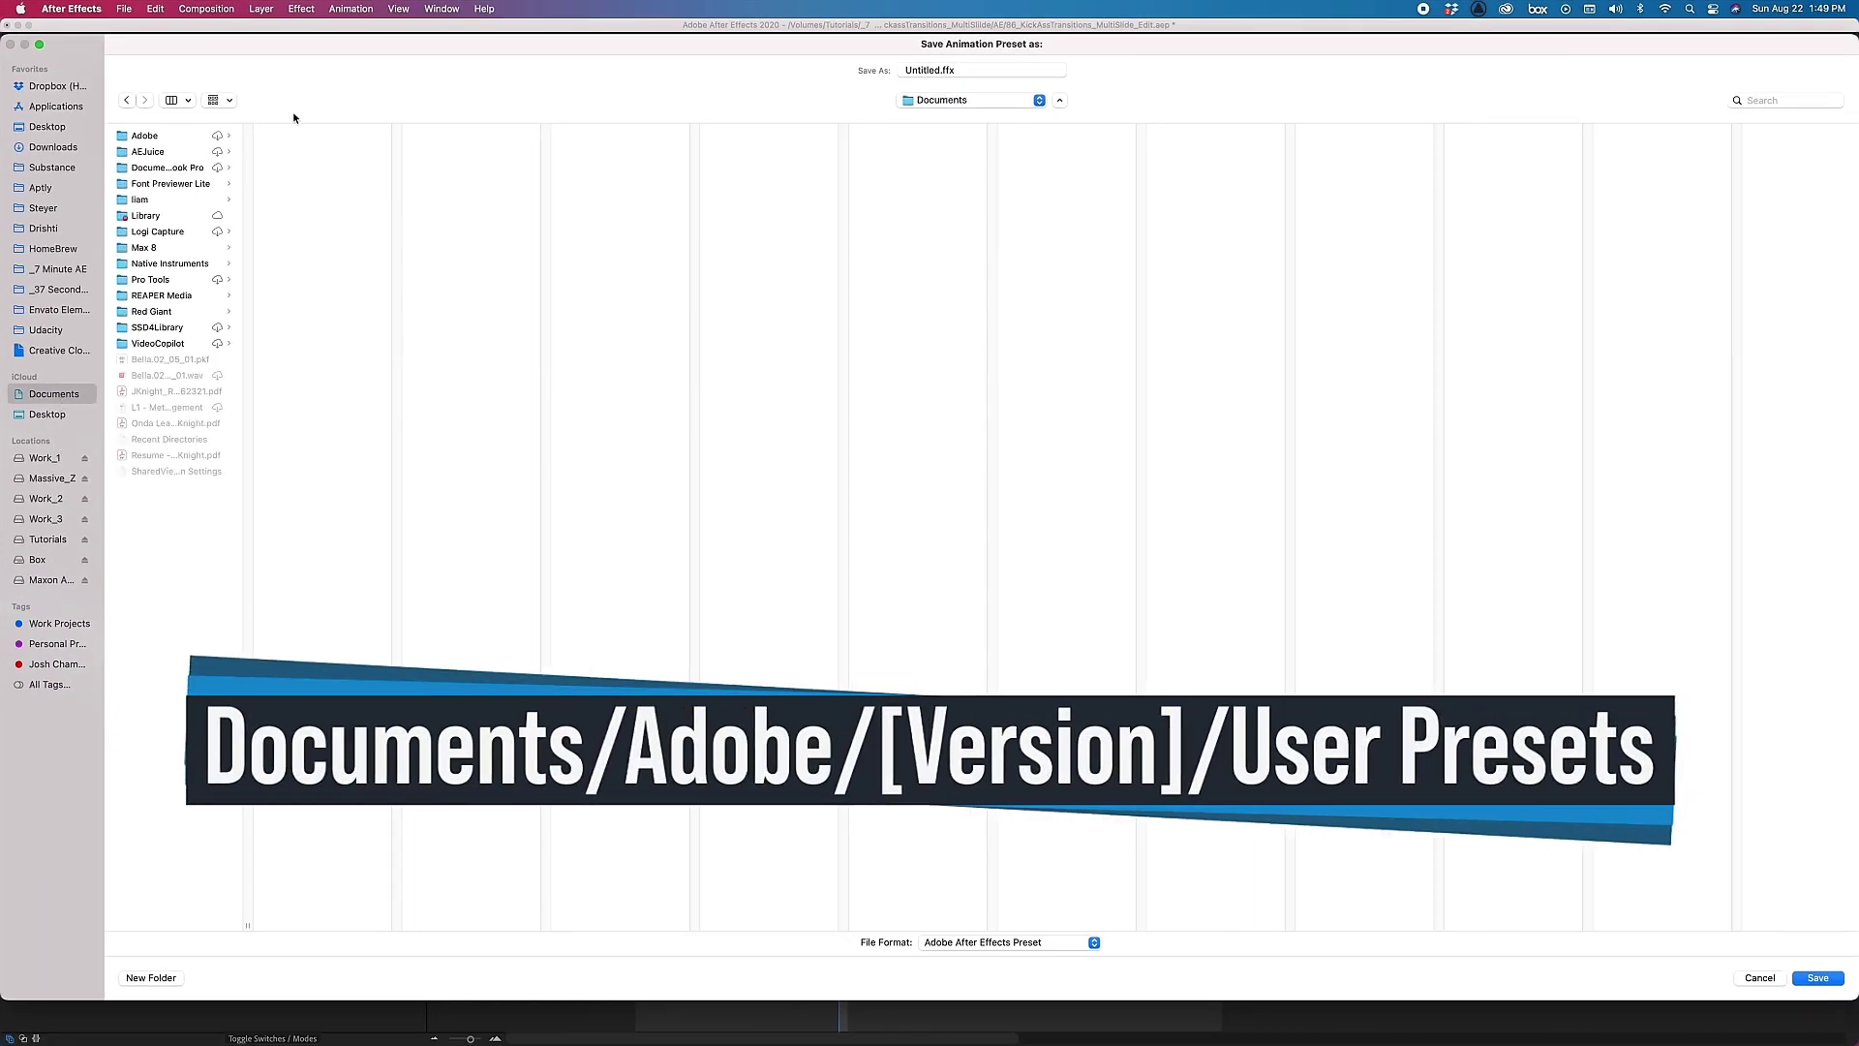
click(145, 135)
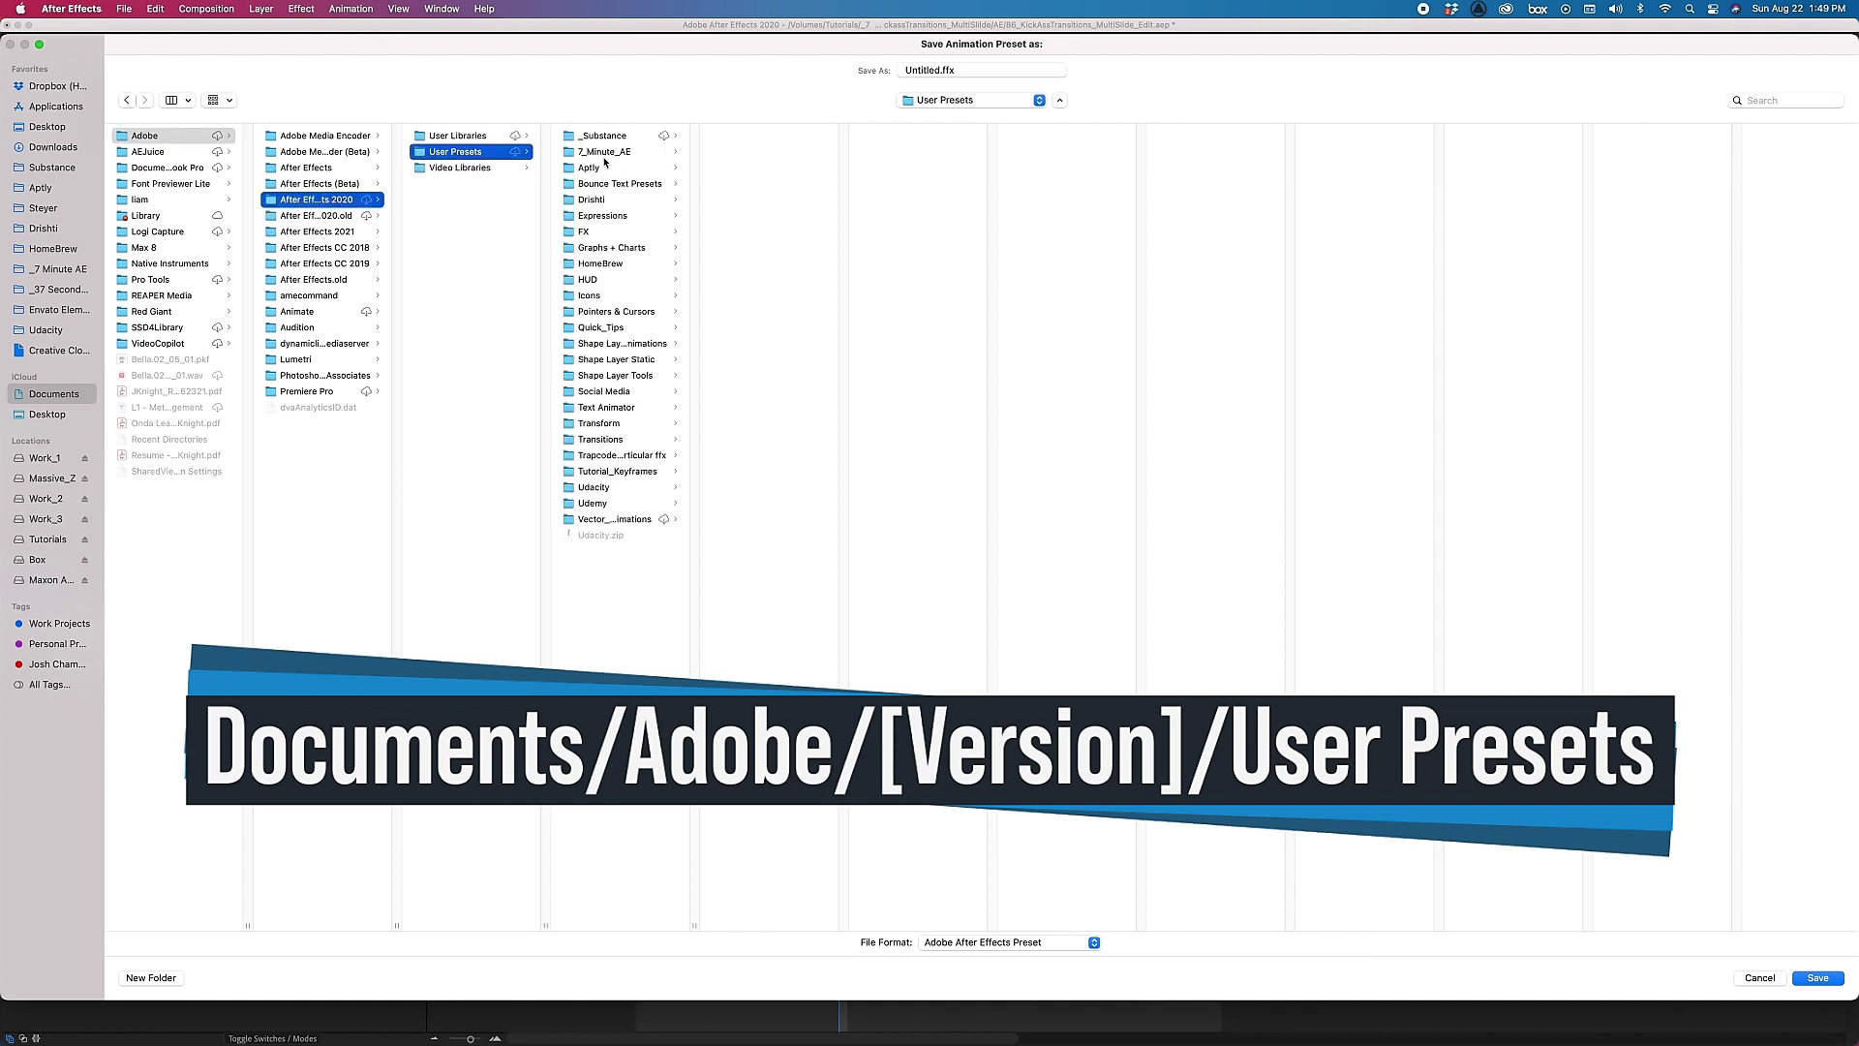
click(604, 153)
click(1017, 67)
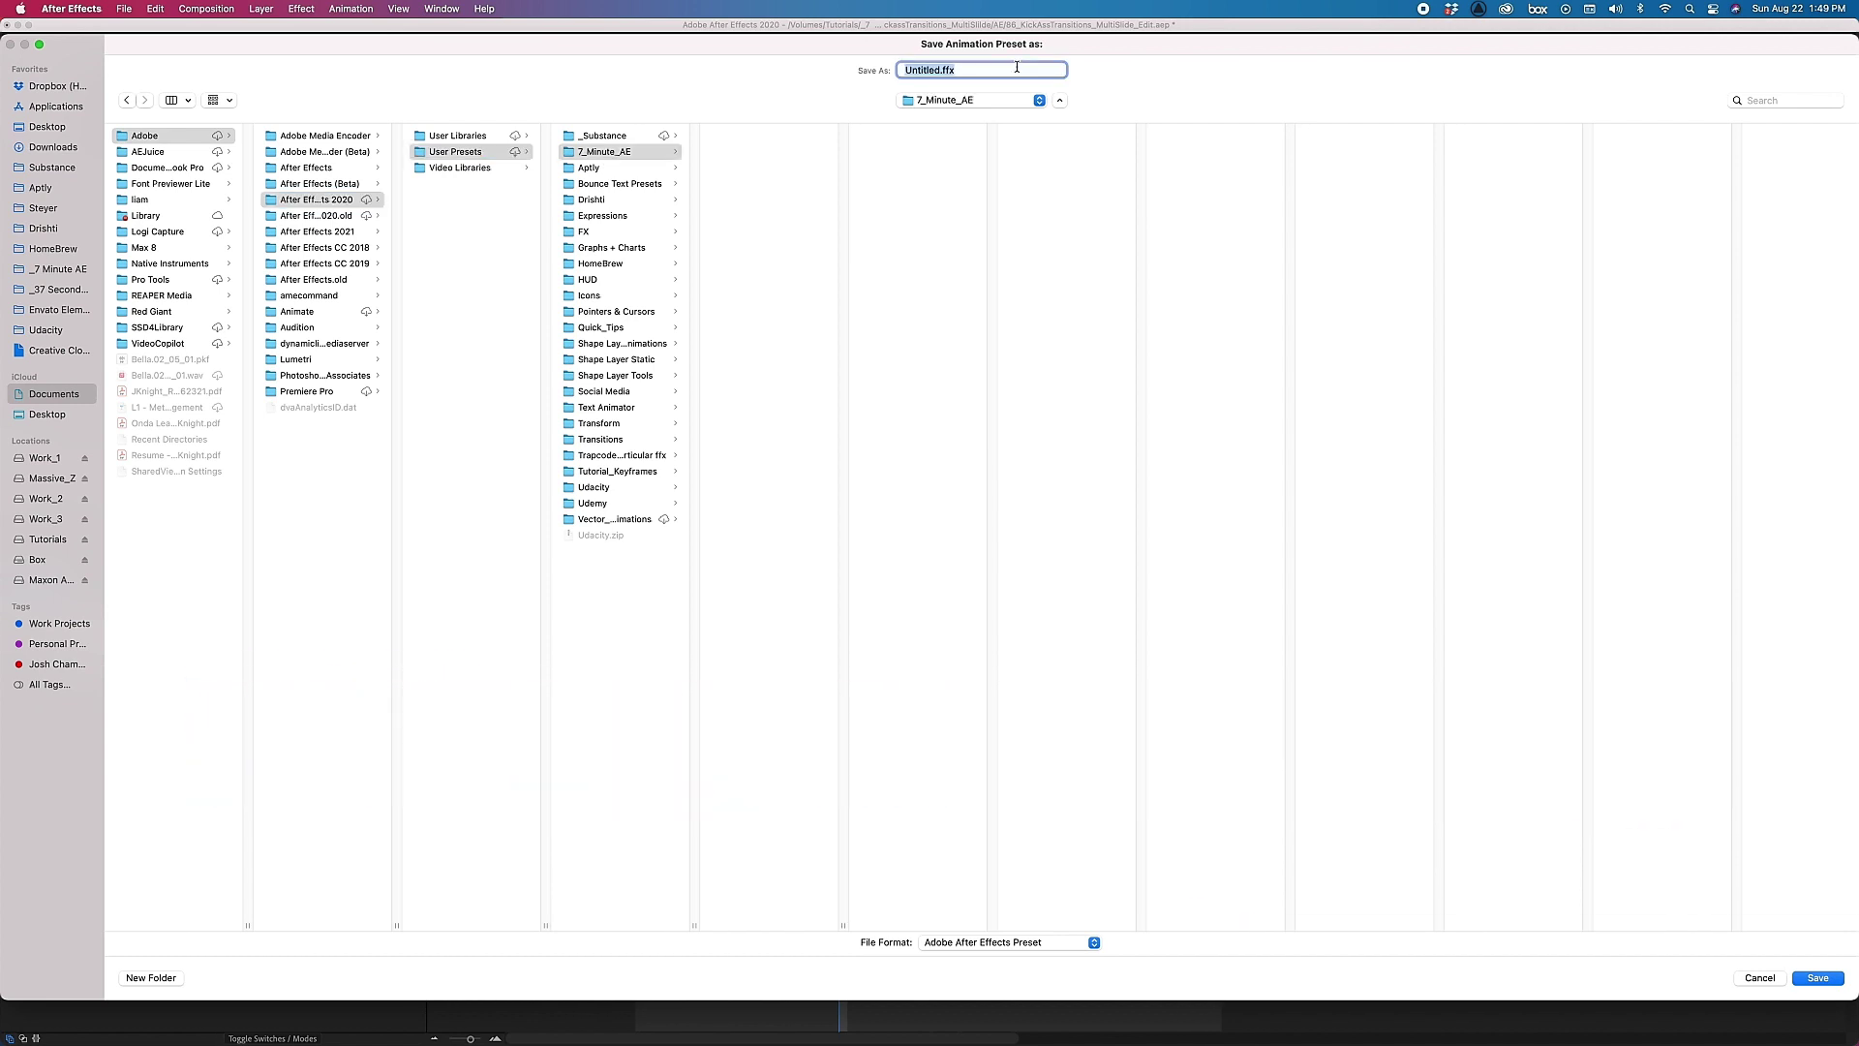
text(Multi-)
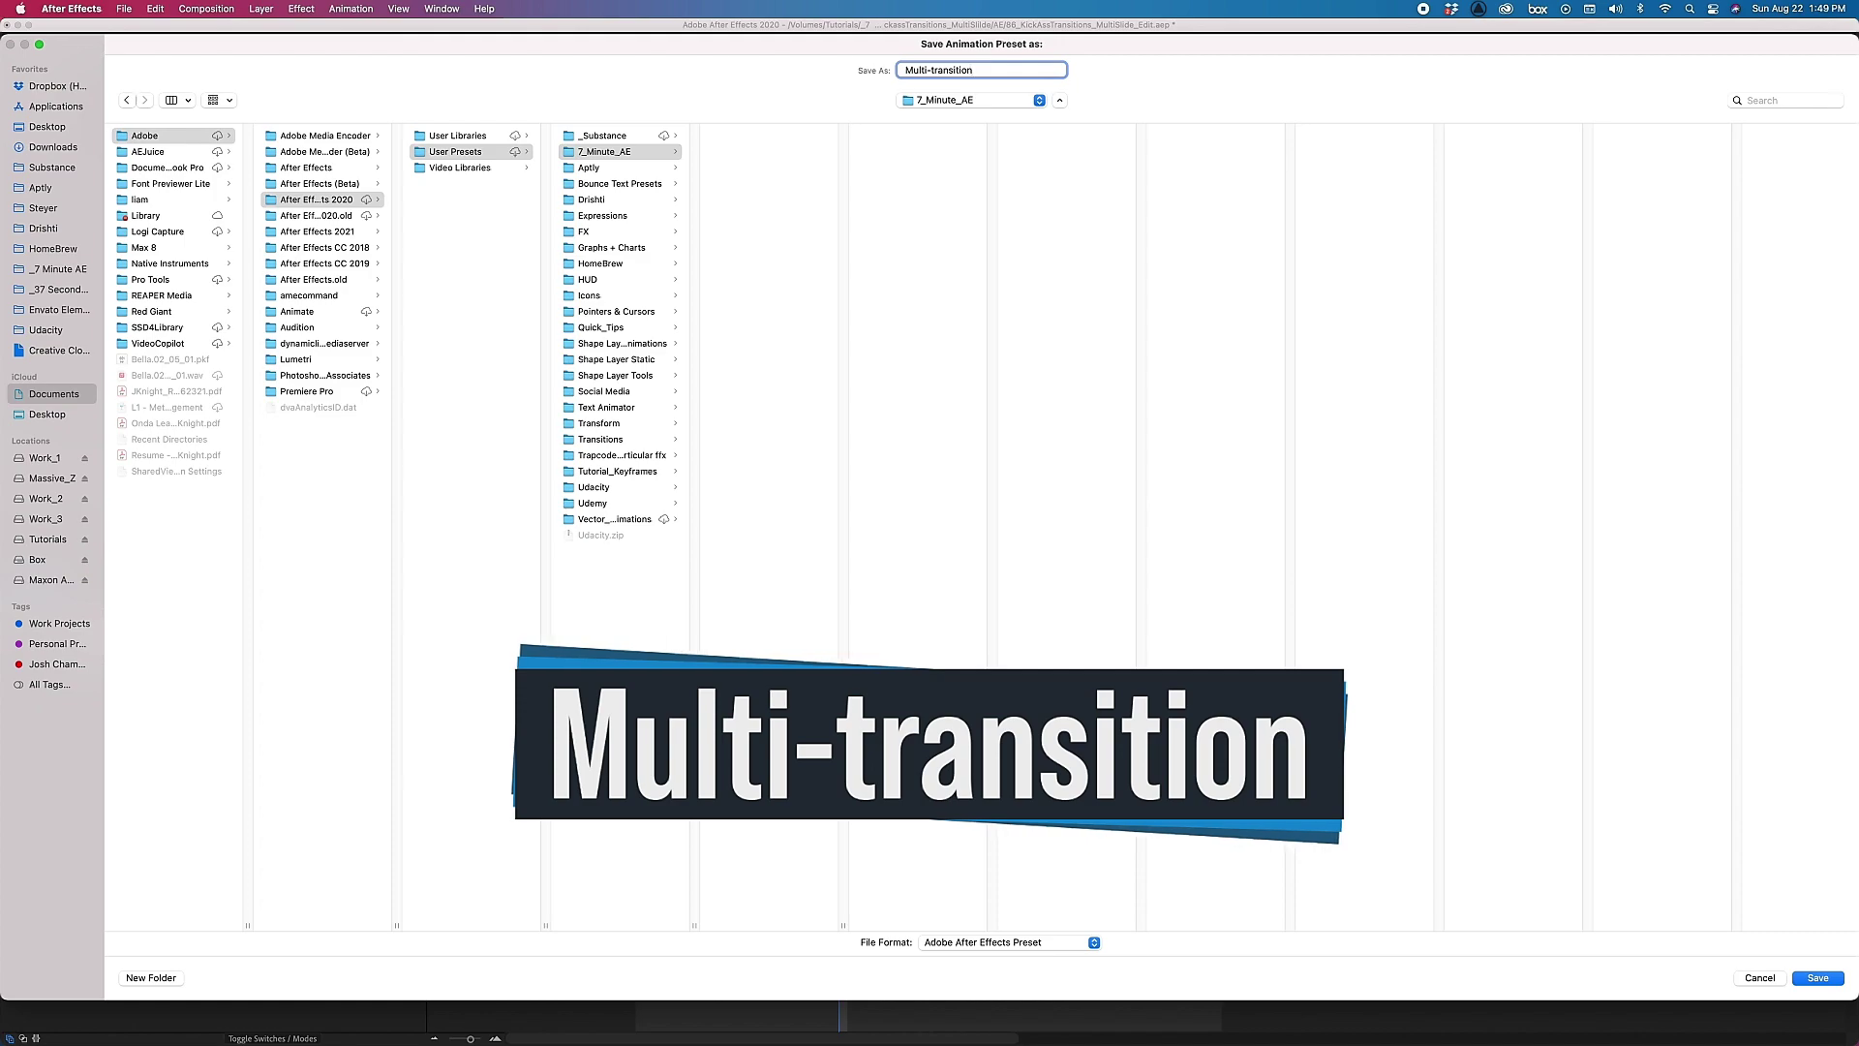
text(transition)
key(Return)
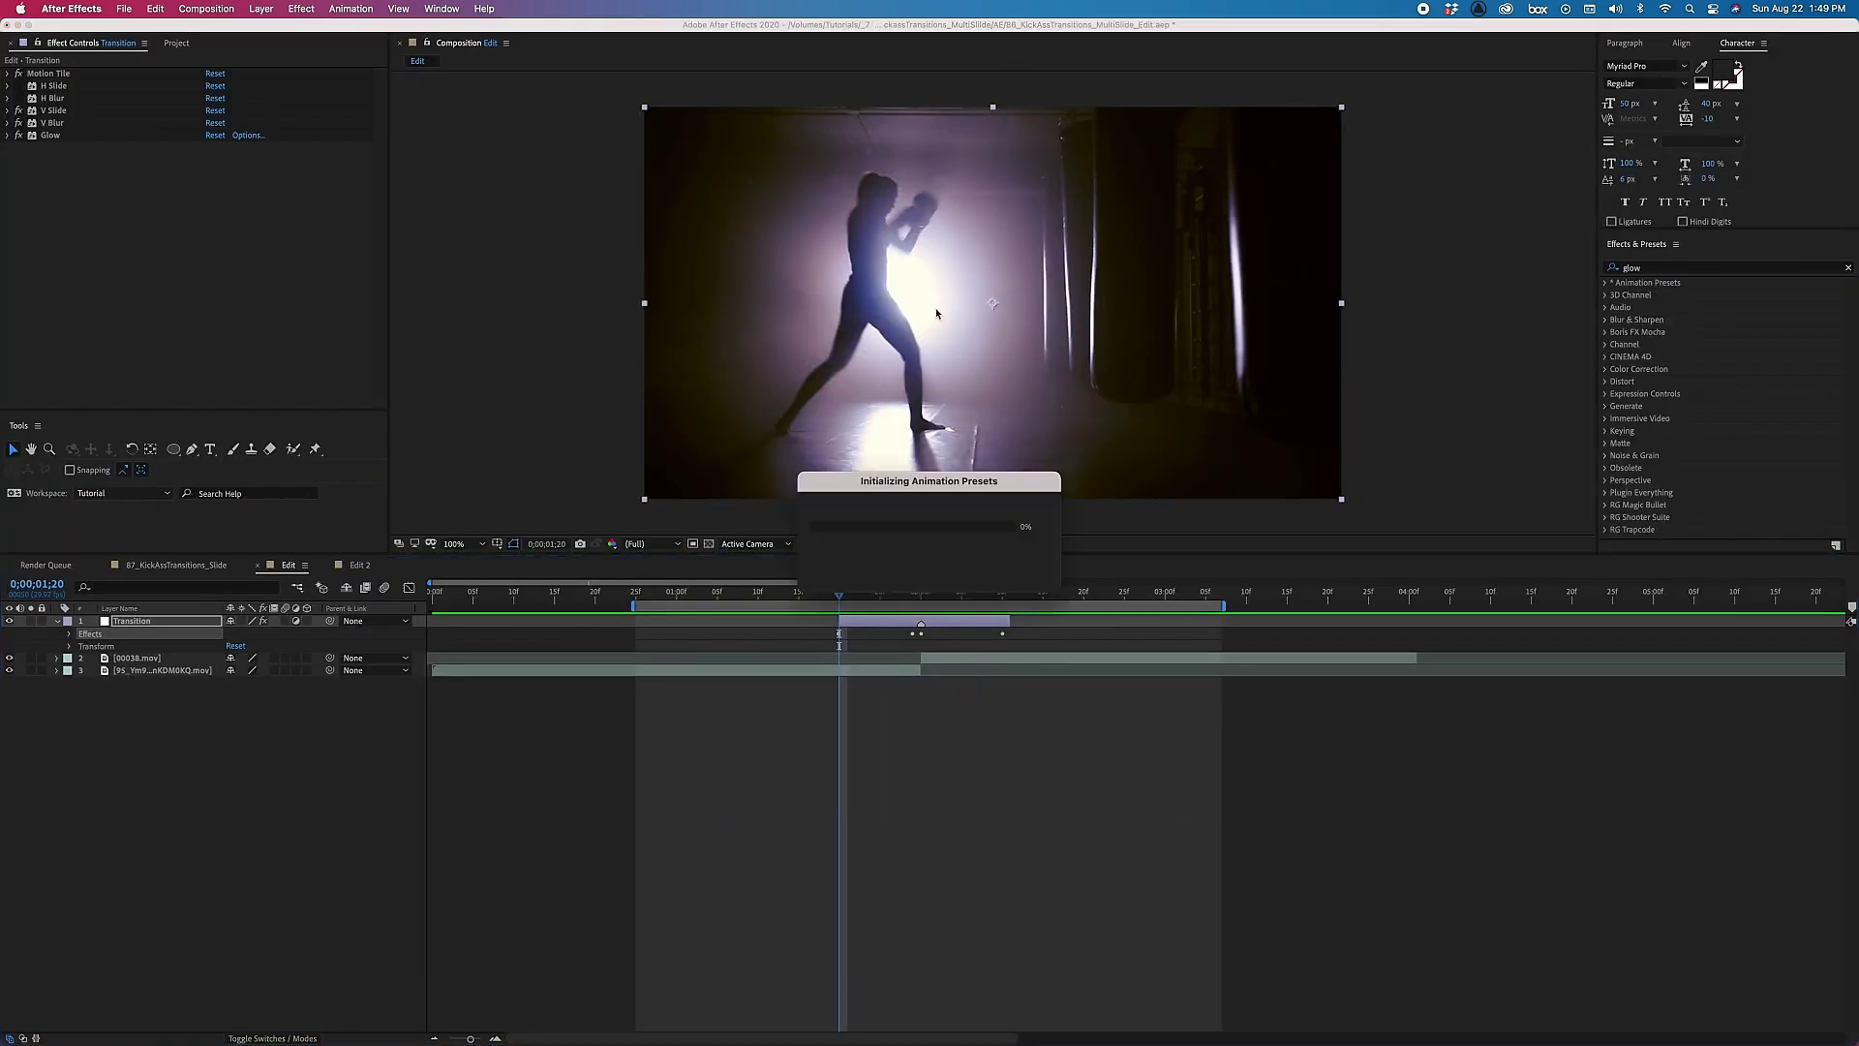